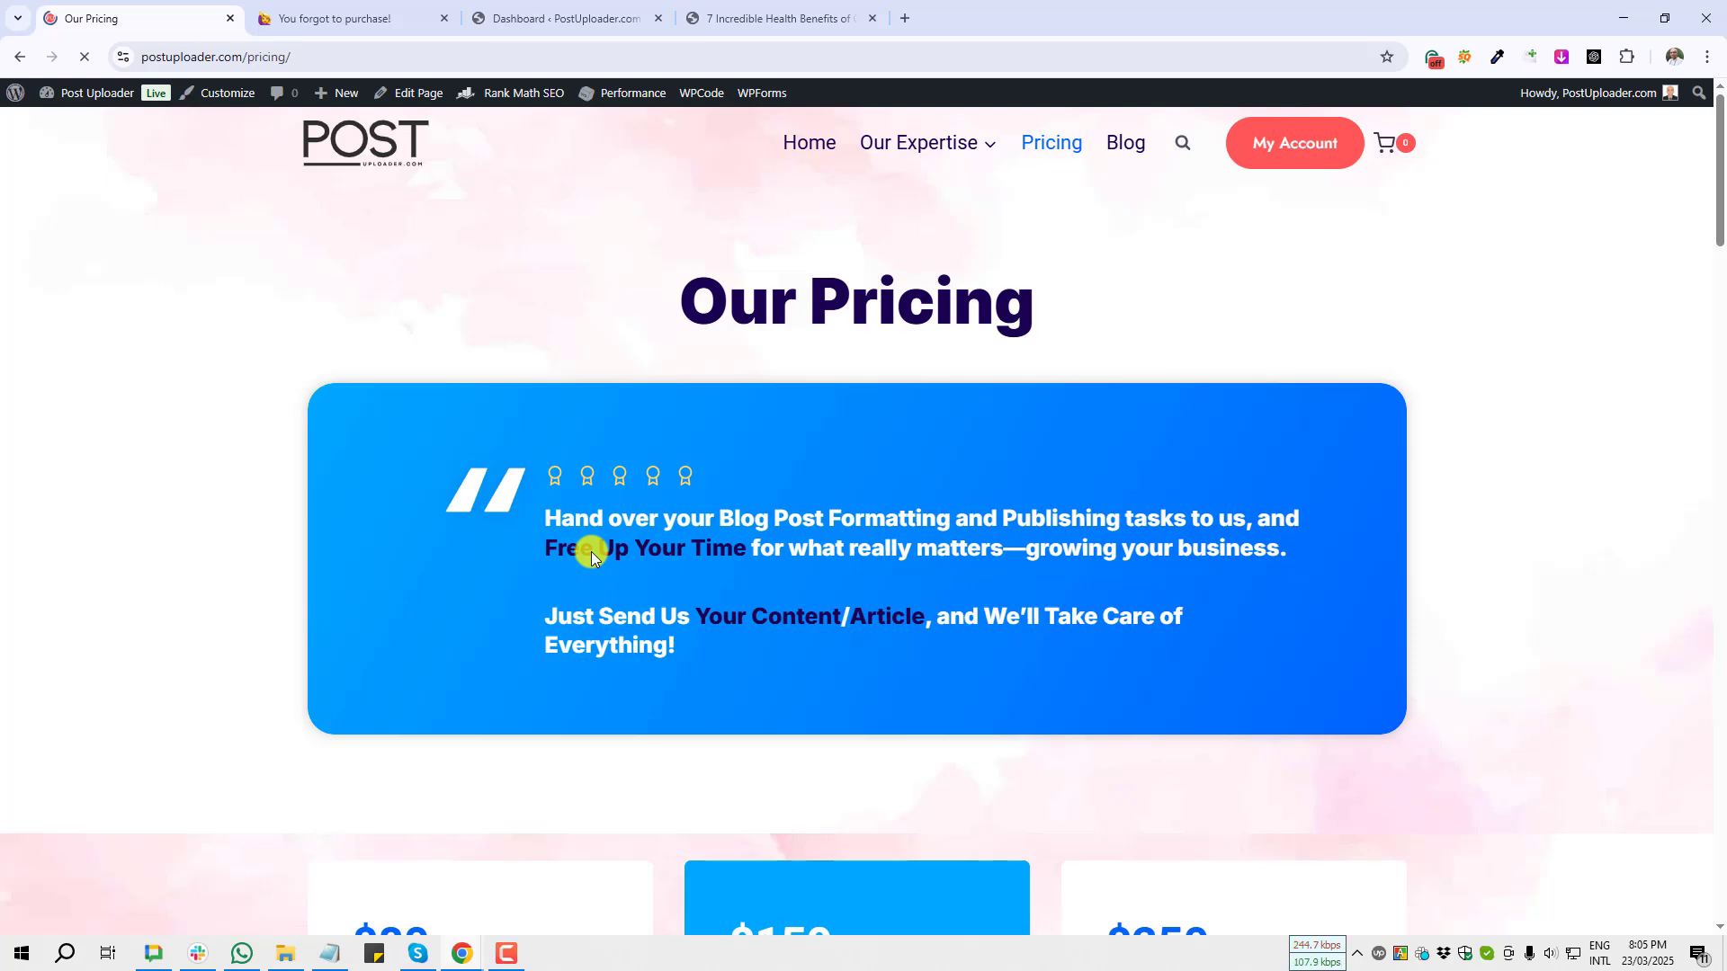
# Step: Scroll through the pricing page to review the Standard, Business and Reseller packages
pyautogui.scroll(-5, 590, 553)
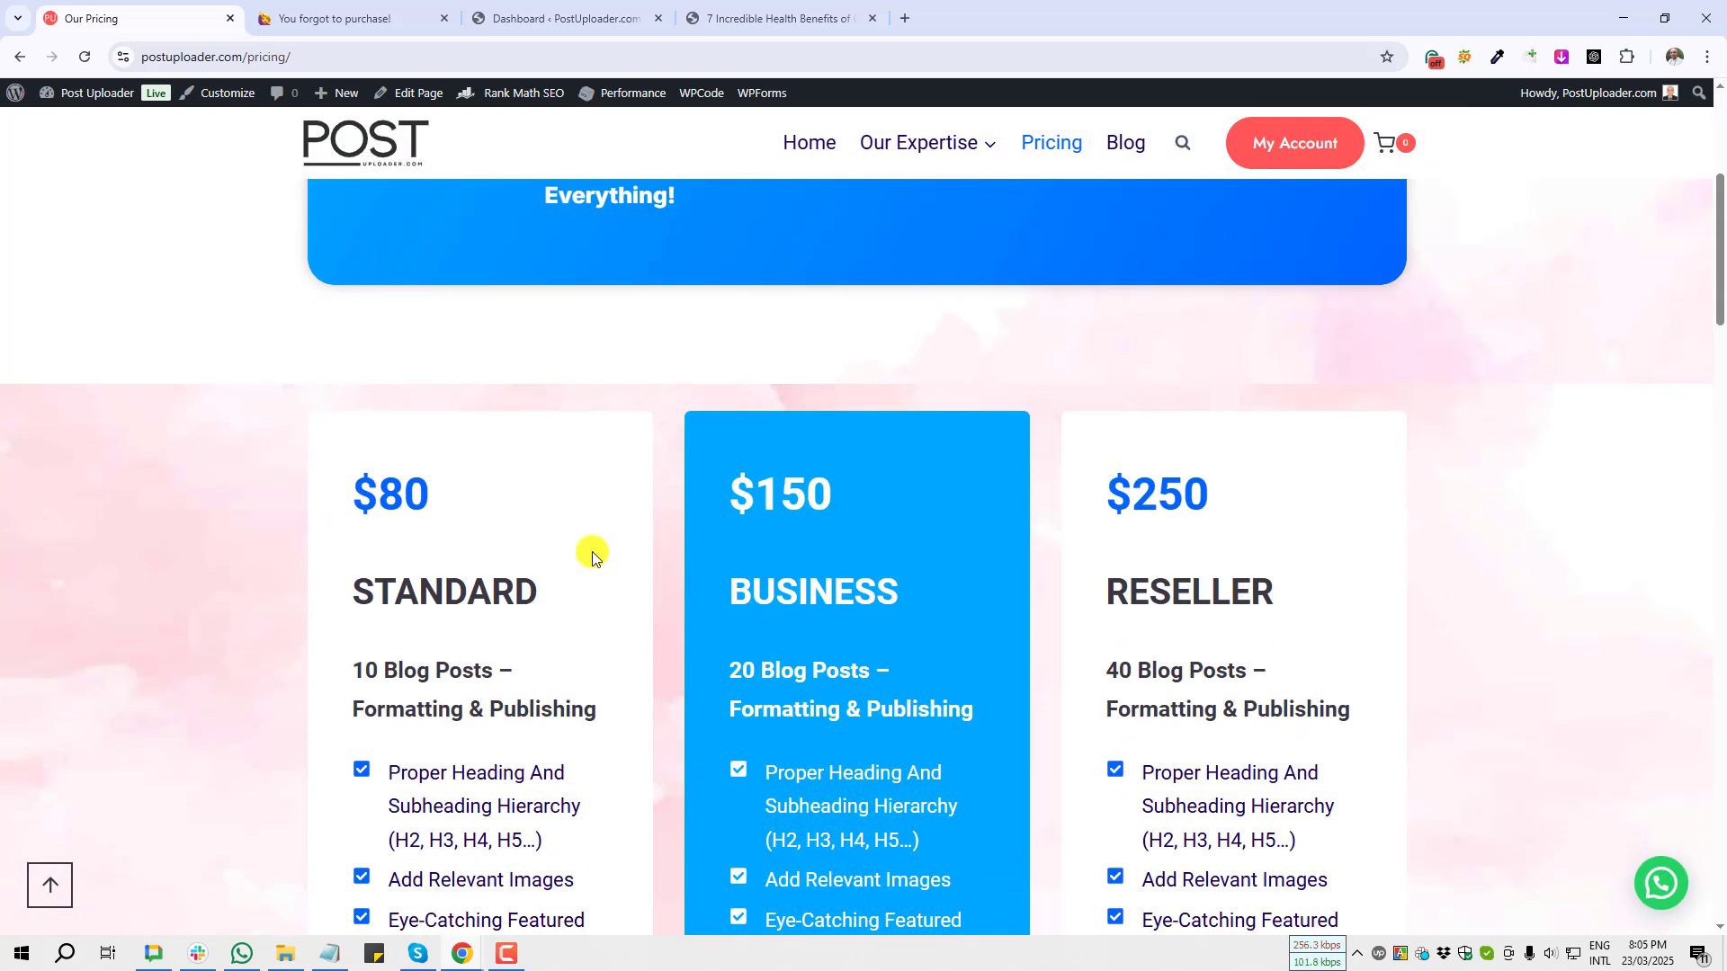
pyautogui.scroll(-5, 592, 553)
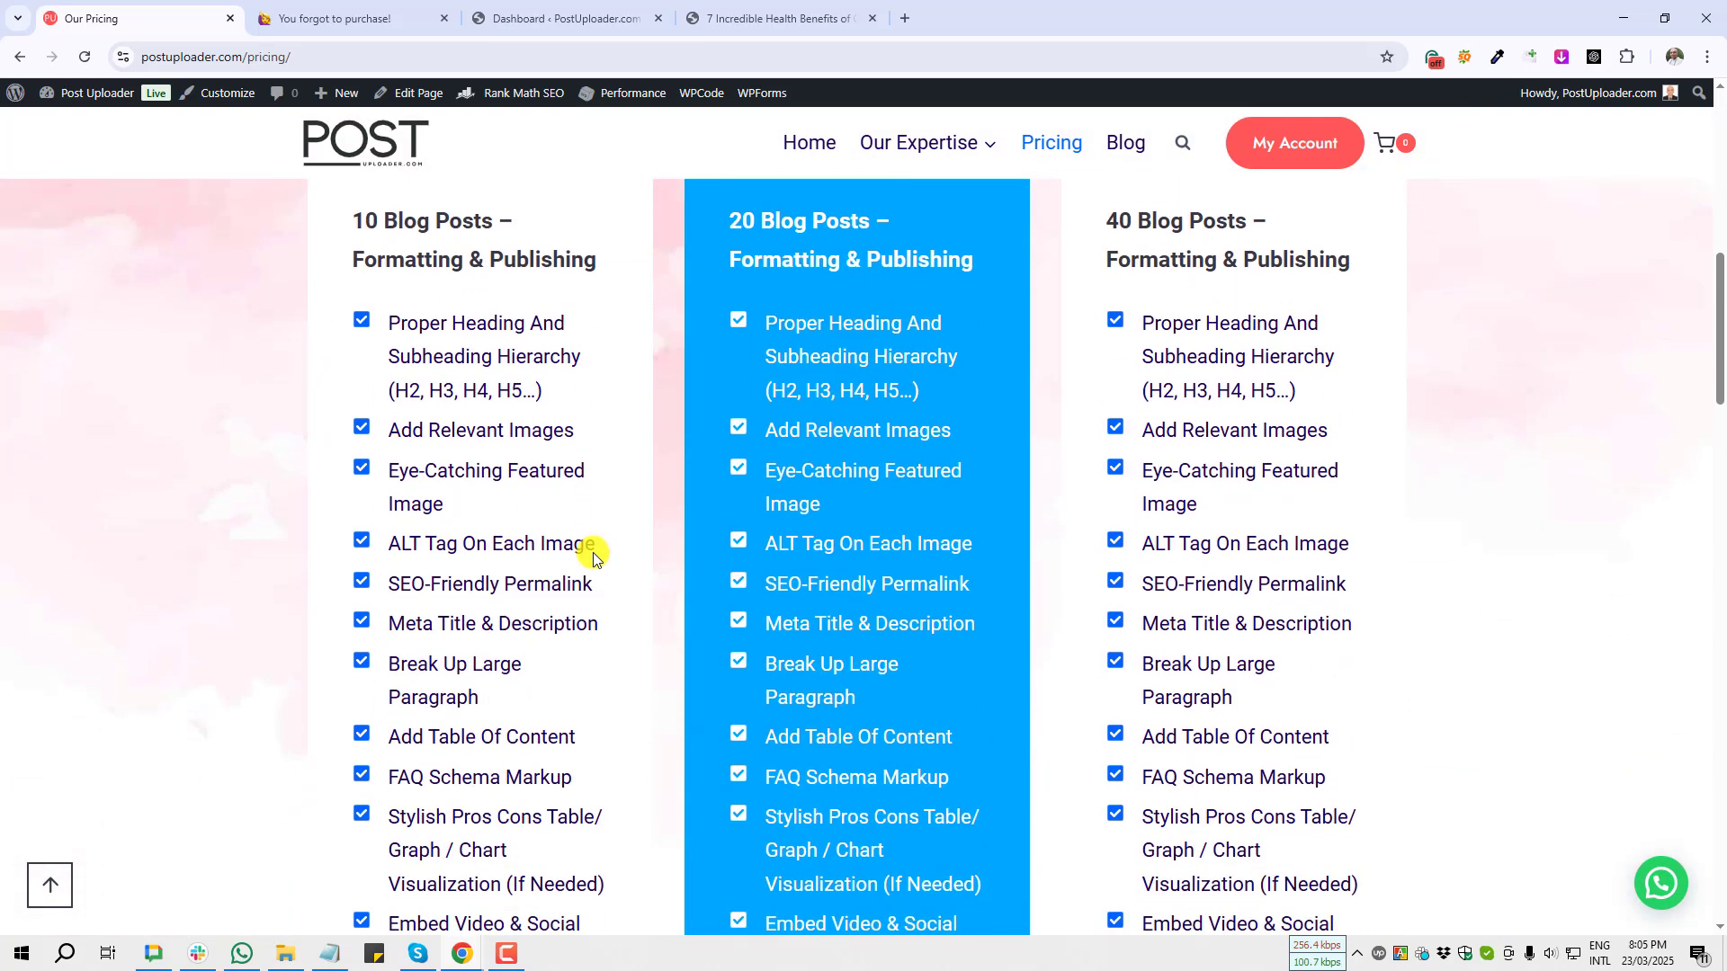
pyautogui.scroll(-5, 592, 552)
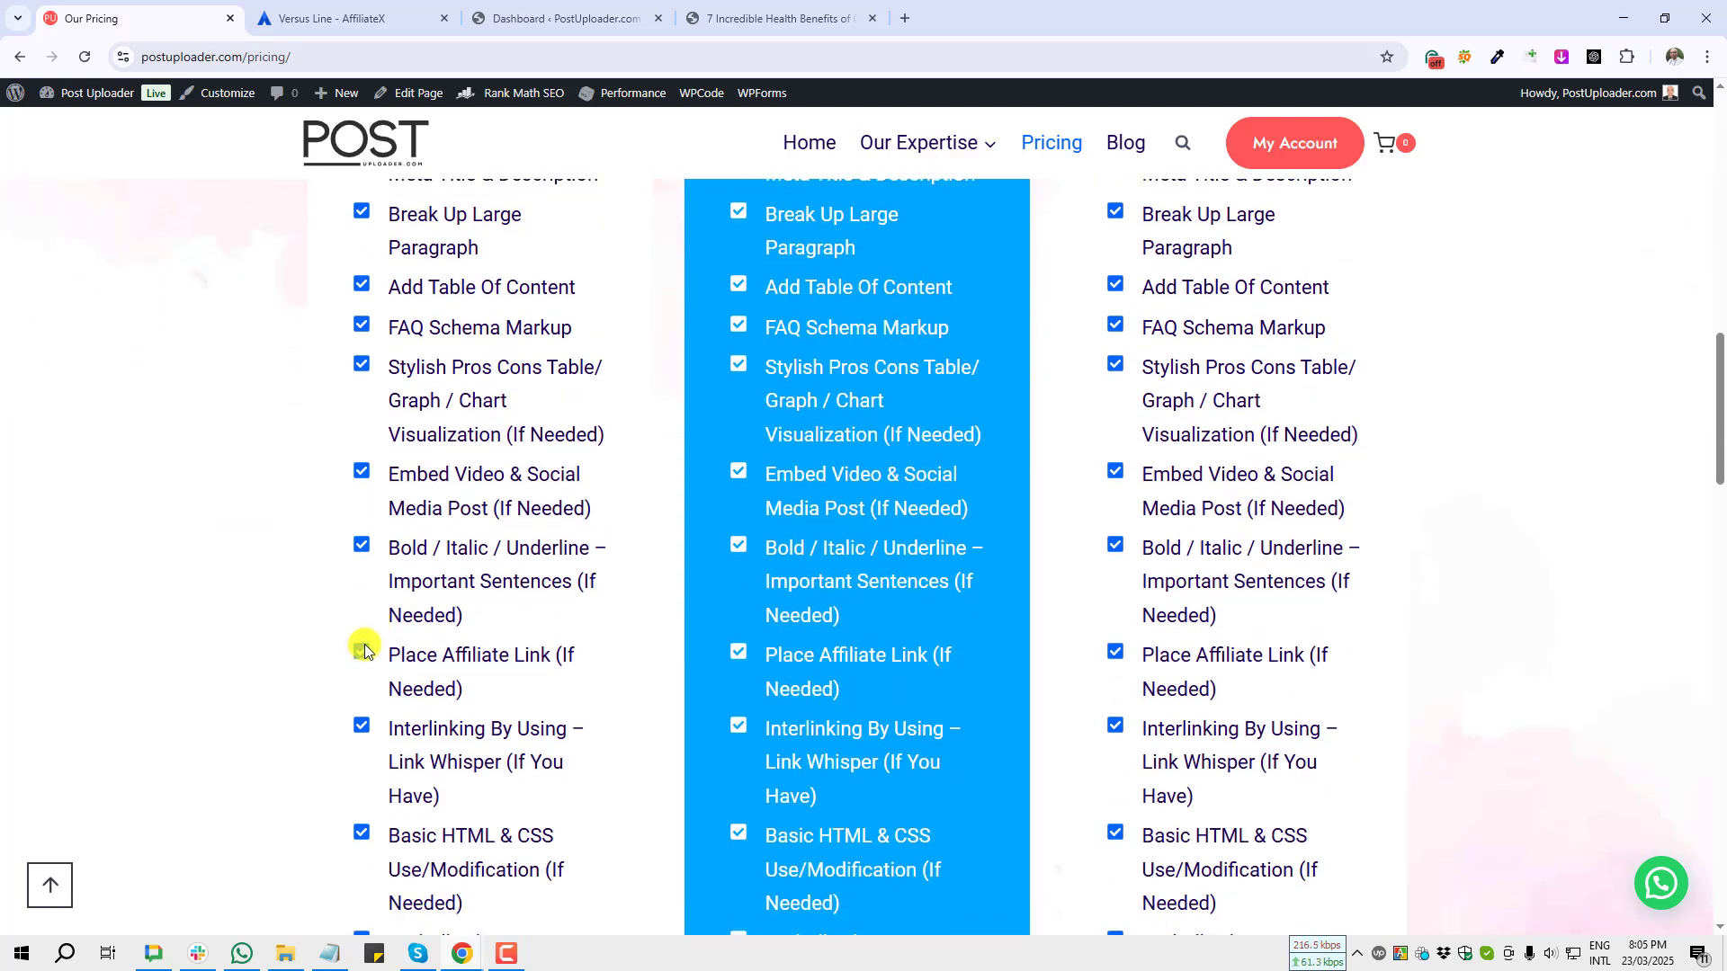
pyautogui.scroll(-10, 364, 650)
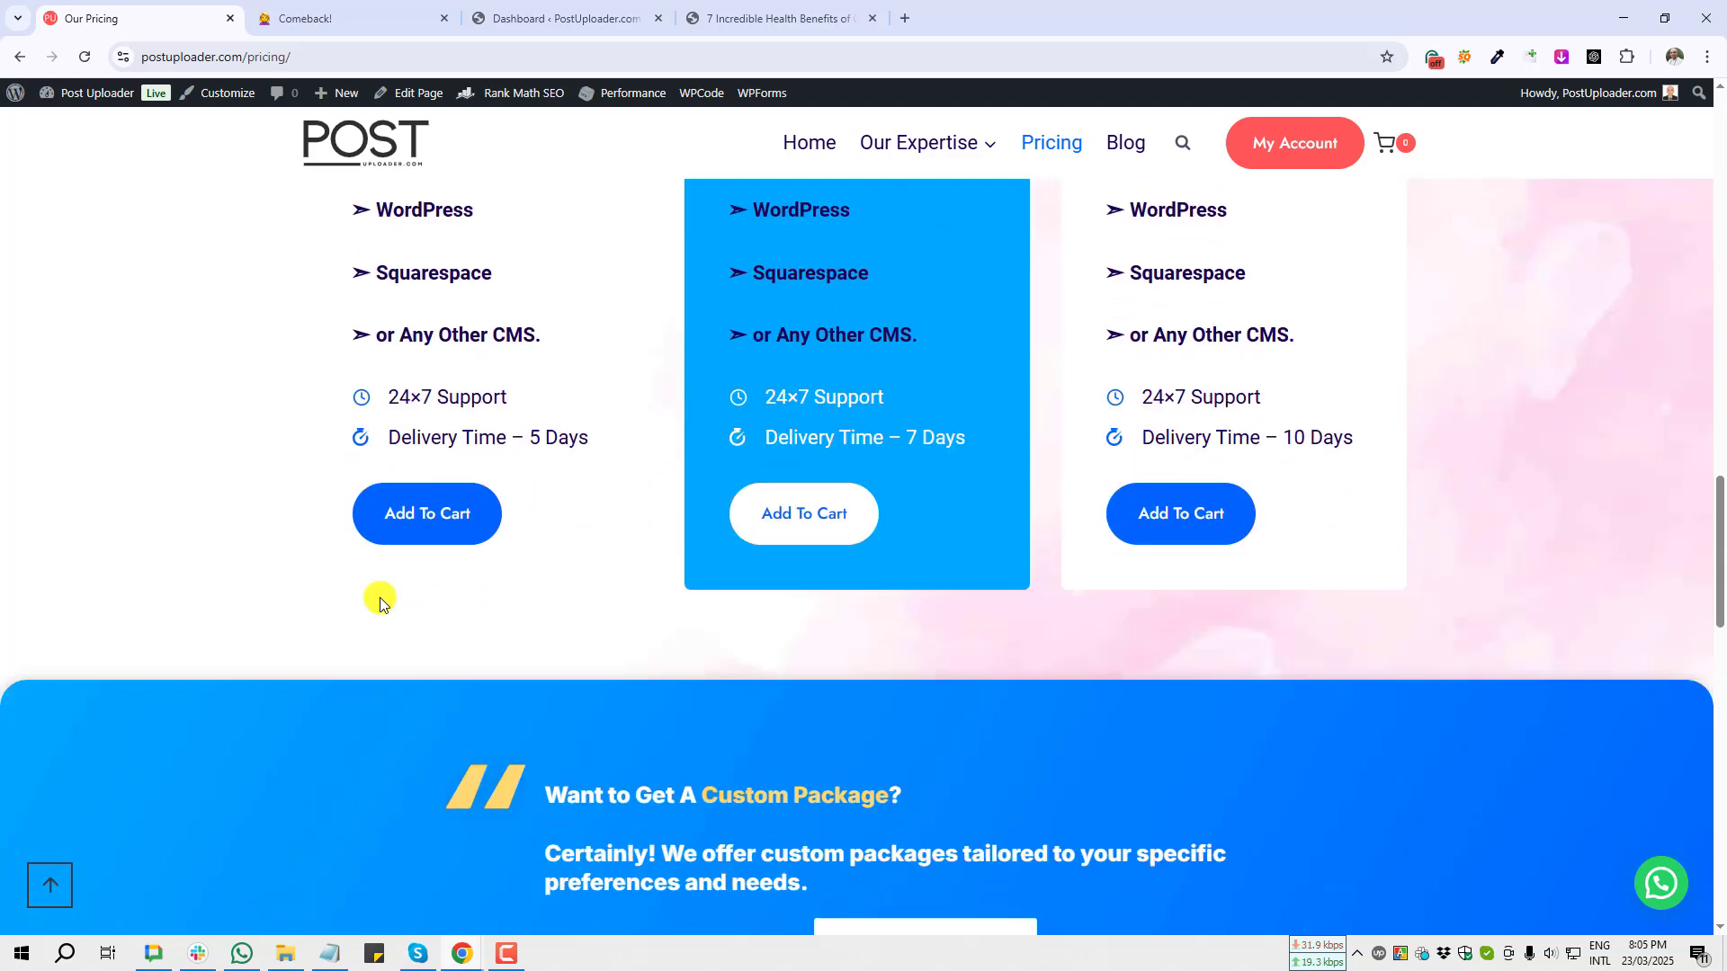
pyautogui.scroll(-9, 379, 598)
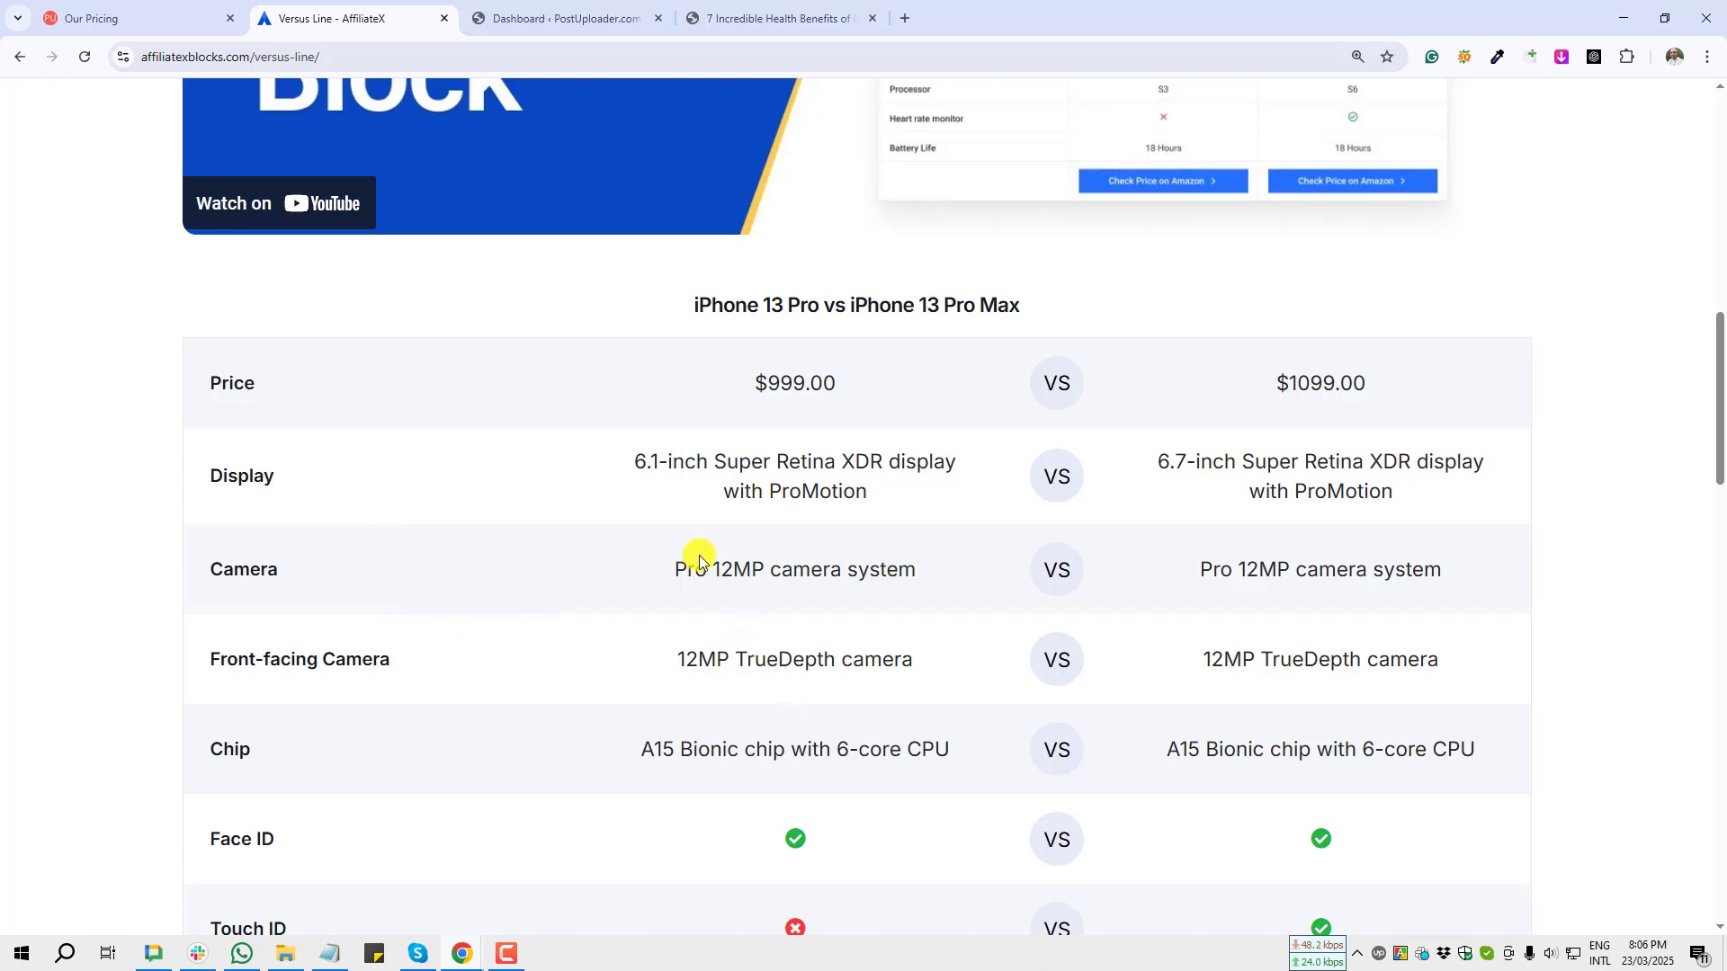
# Step: Review the Versus Line comparison tables on the AffiliateX demo page, then close that tab
pyautogui.moveTo(697, 555); pyautogui.dragTo(961, 719)
pyautogui.click(821, 630)
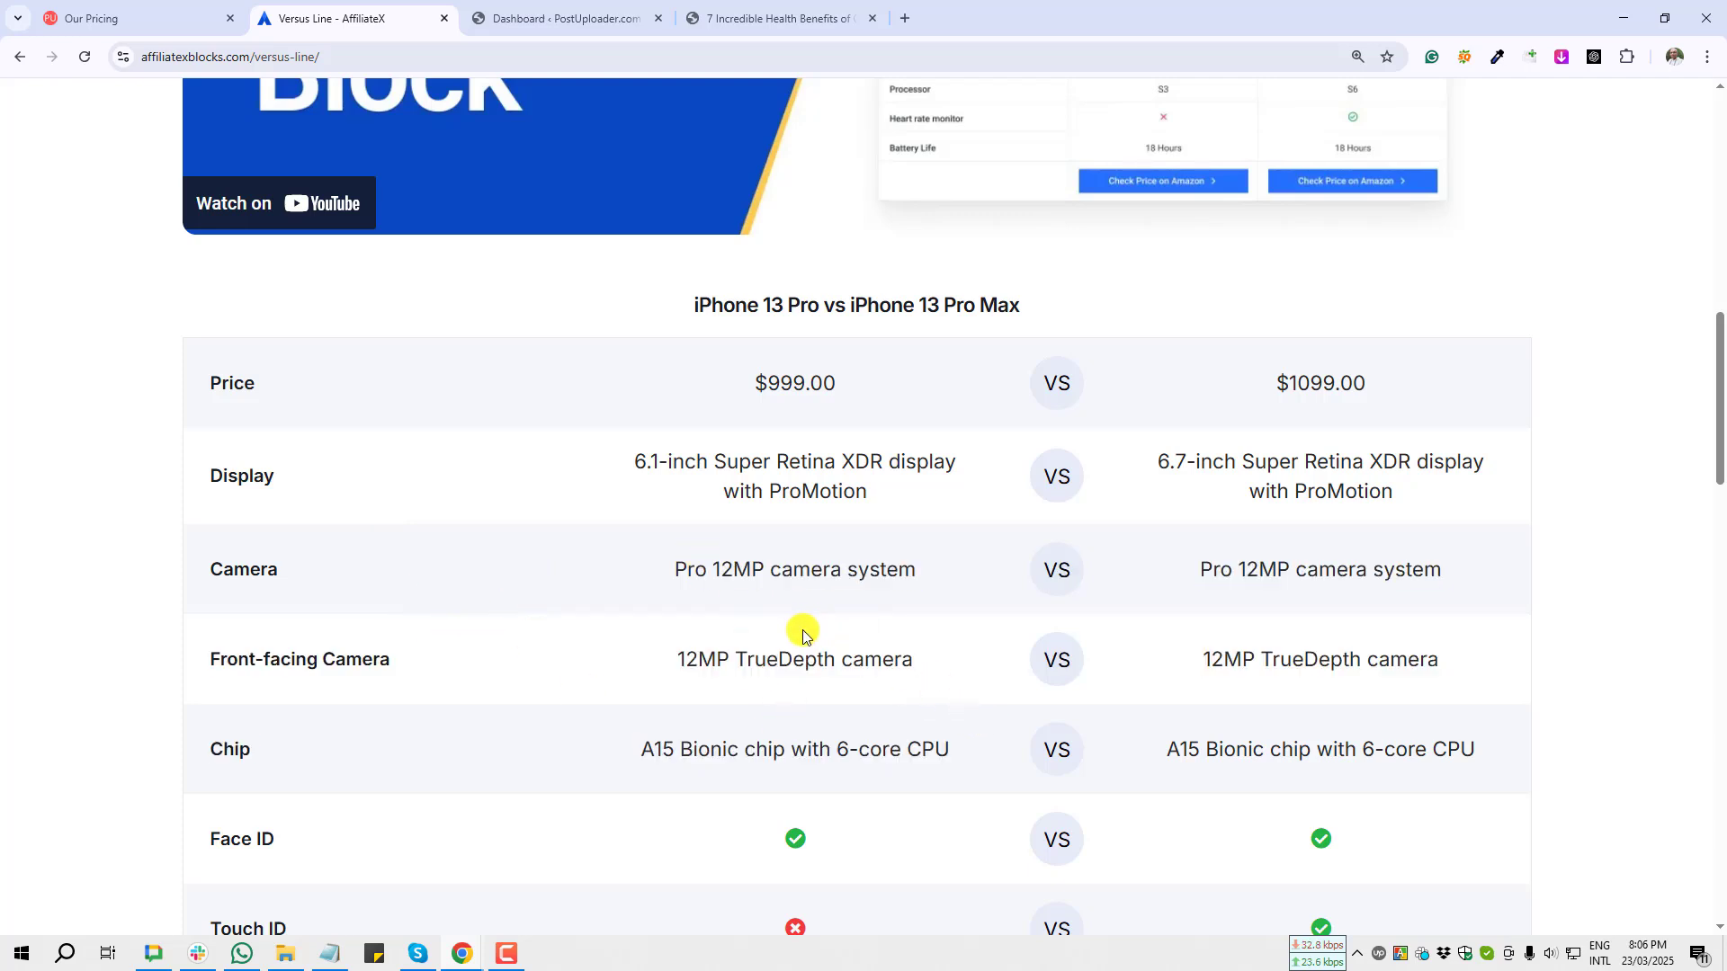
pyautogui.scroll(-6, 803, 636)
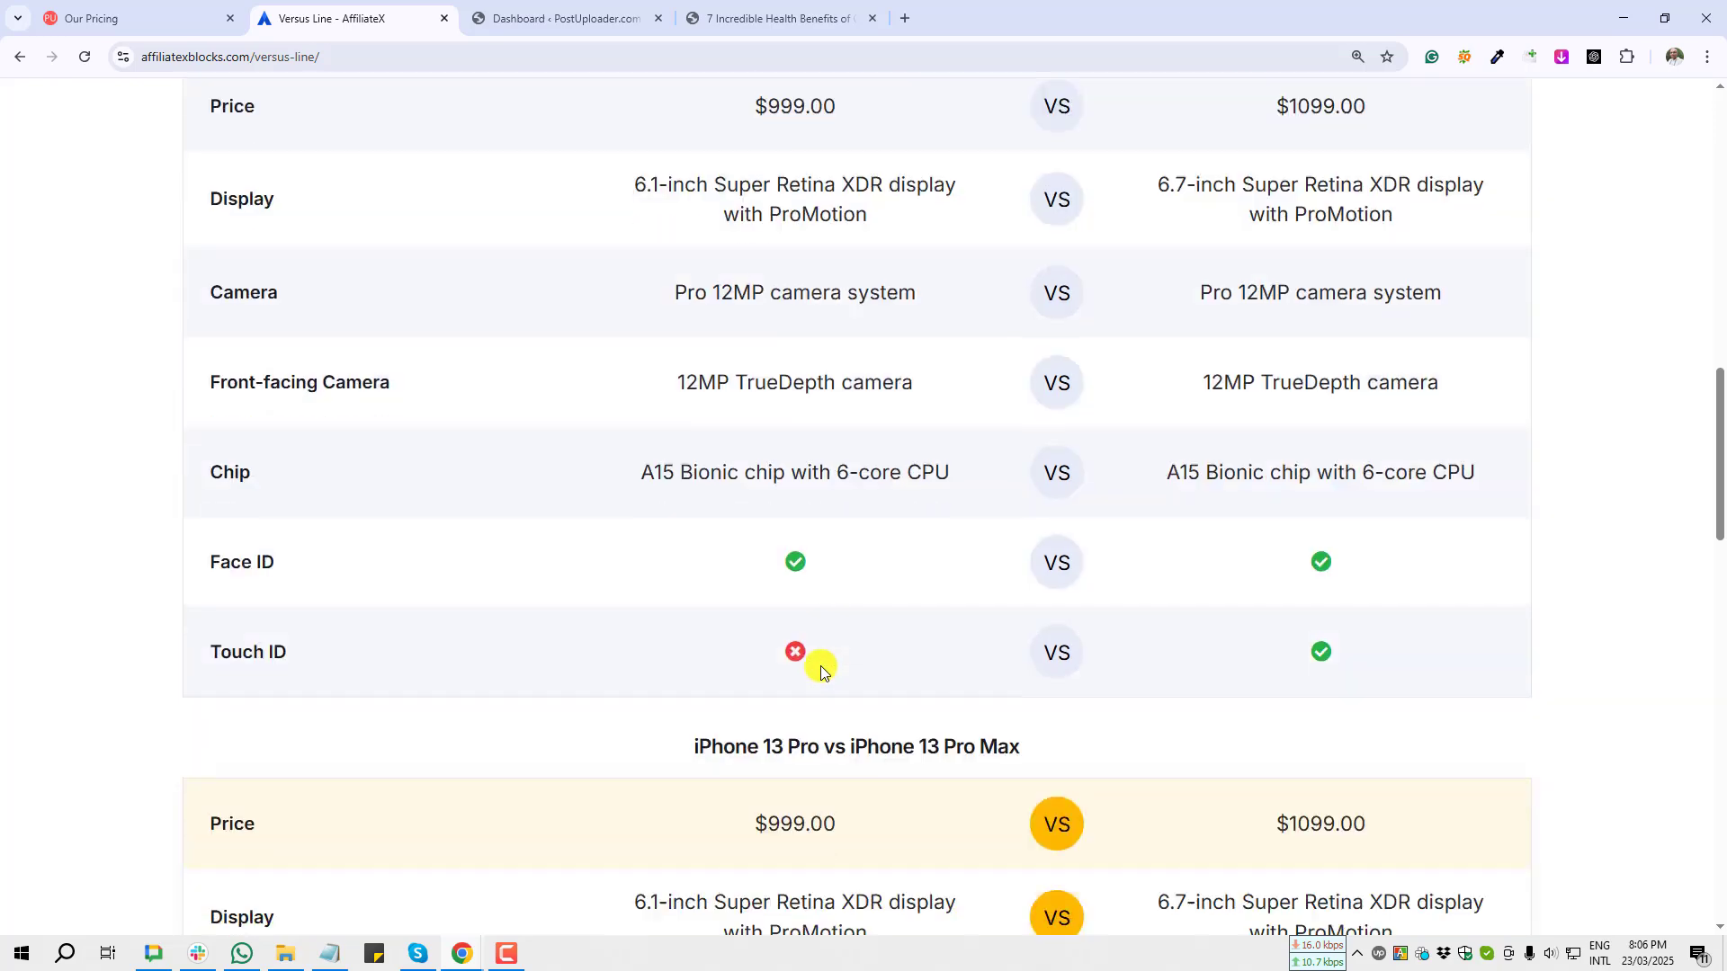
pyautogui.scroll(-1, 823, 661)
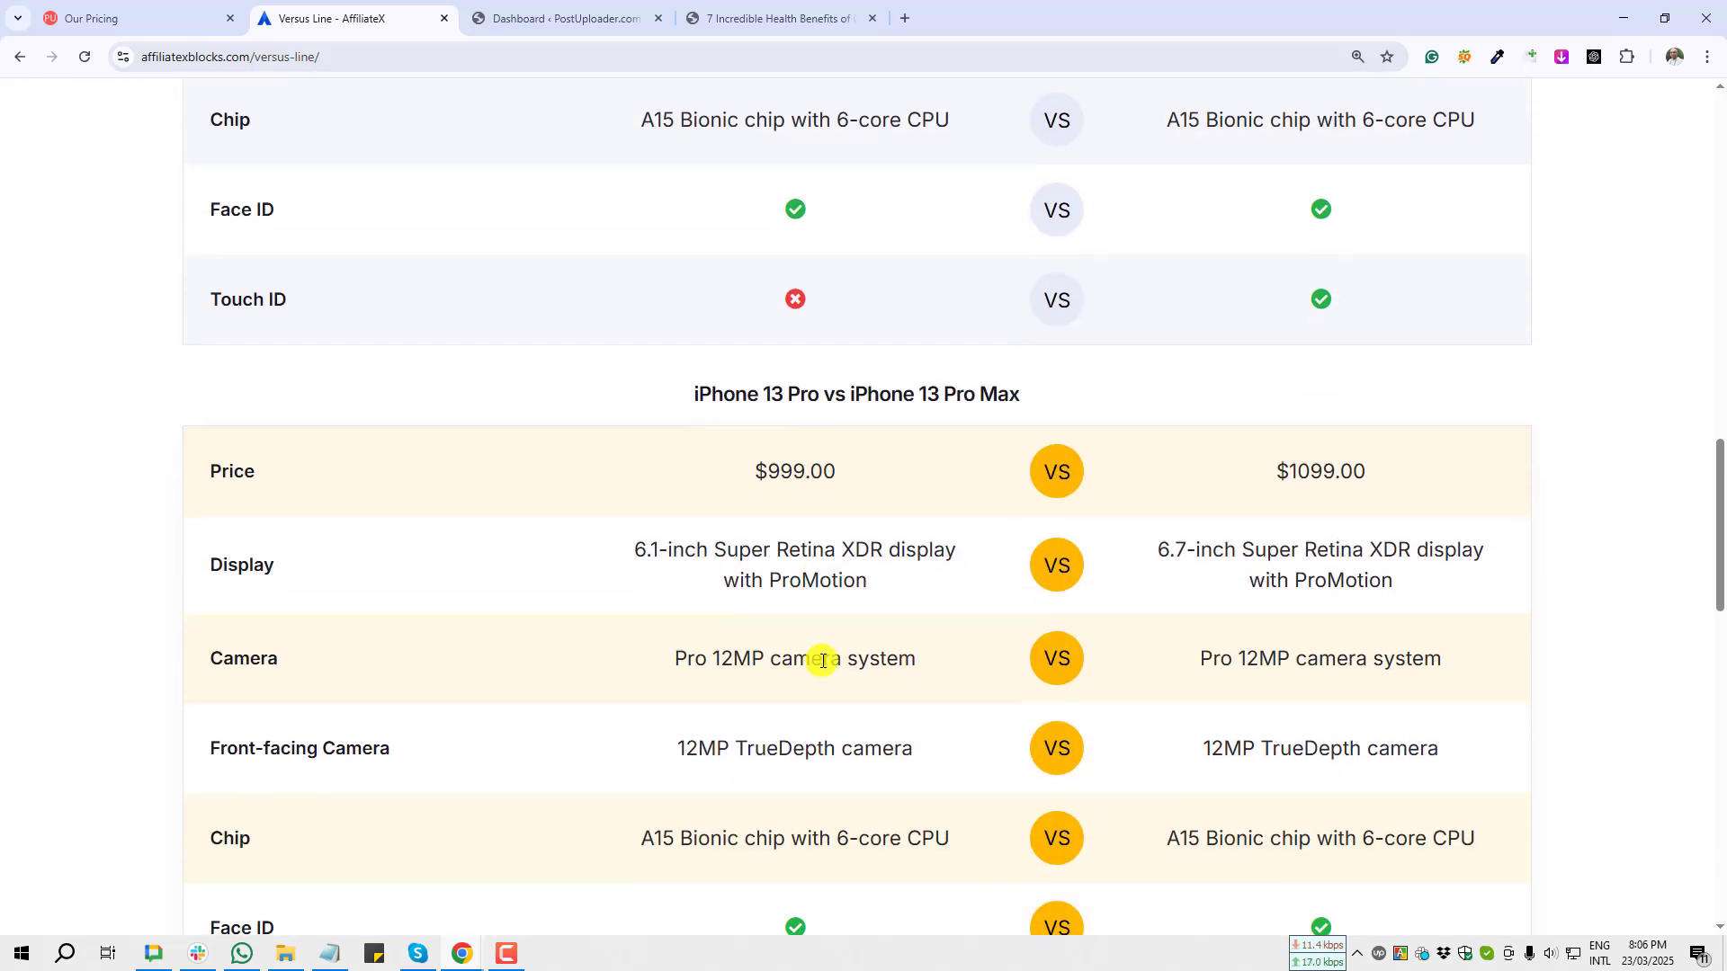
pyautogui.scroll(-5, 823, 656)
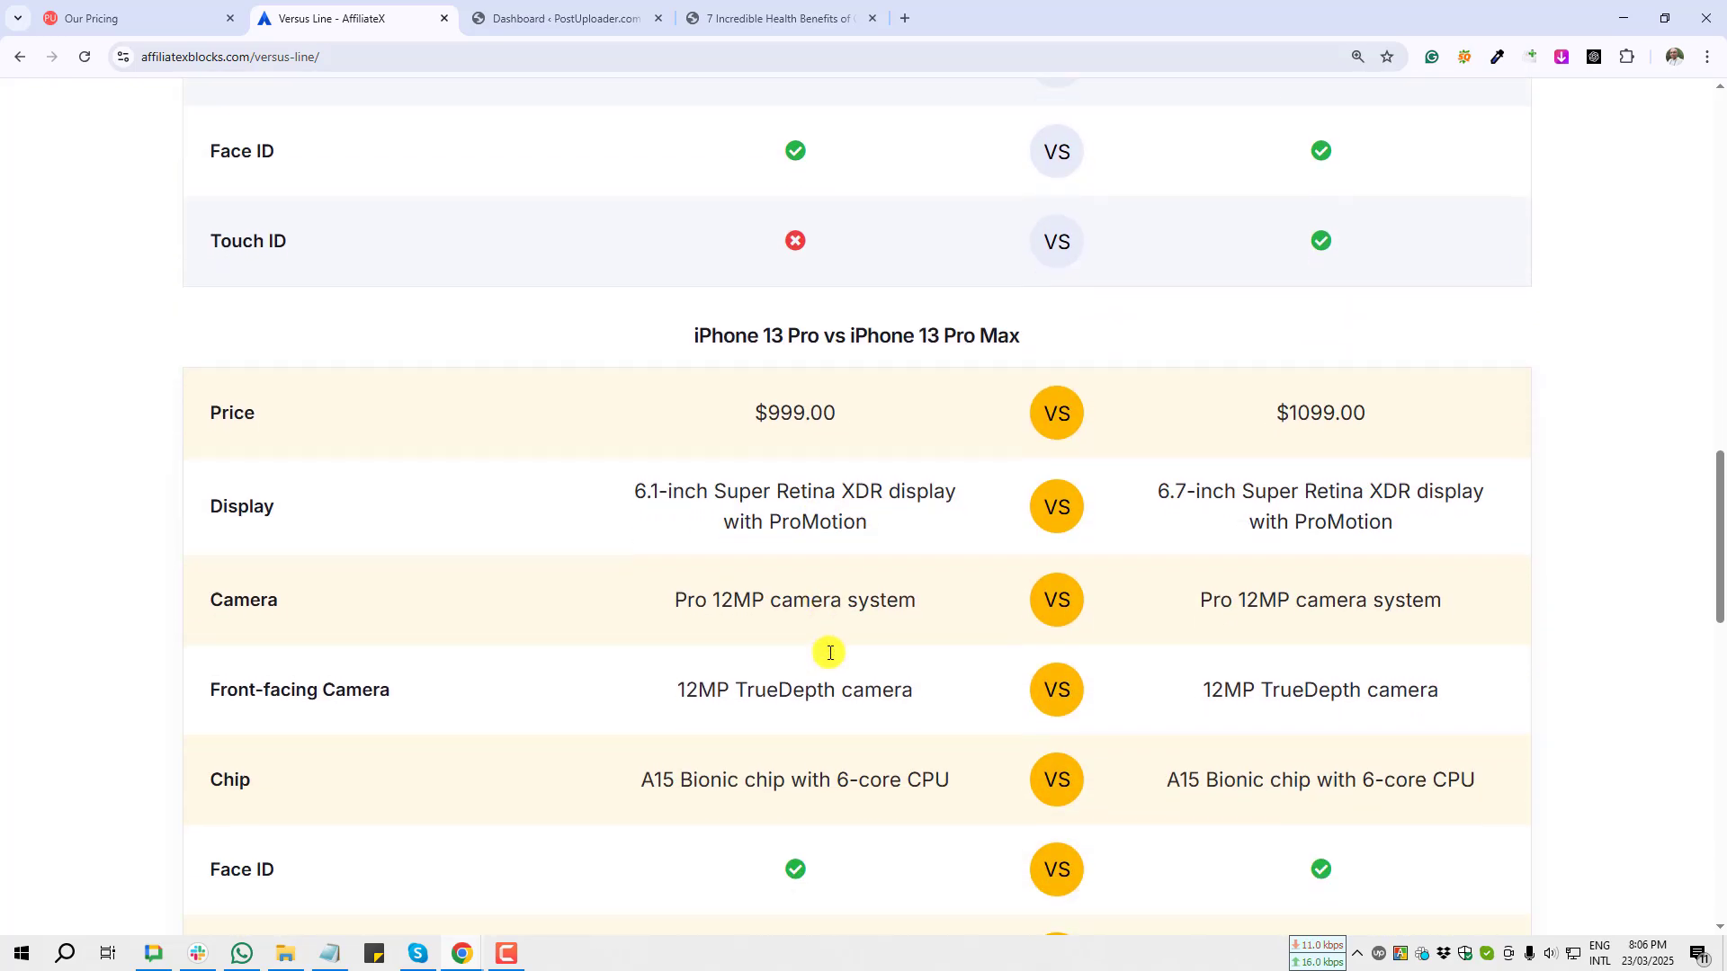
pyautogui.hotkey('ctrl', 'w')
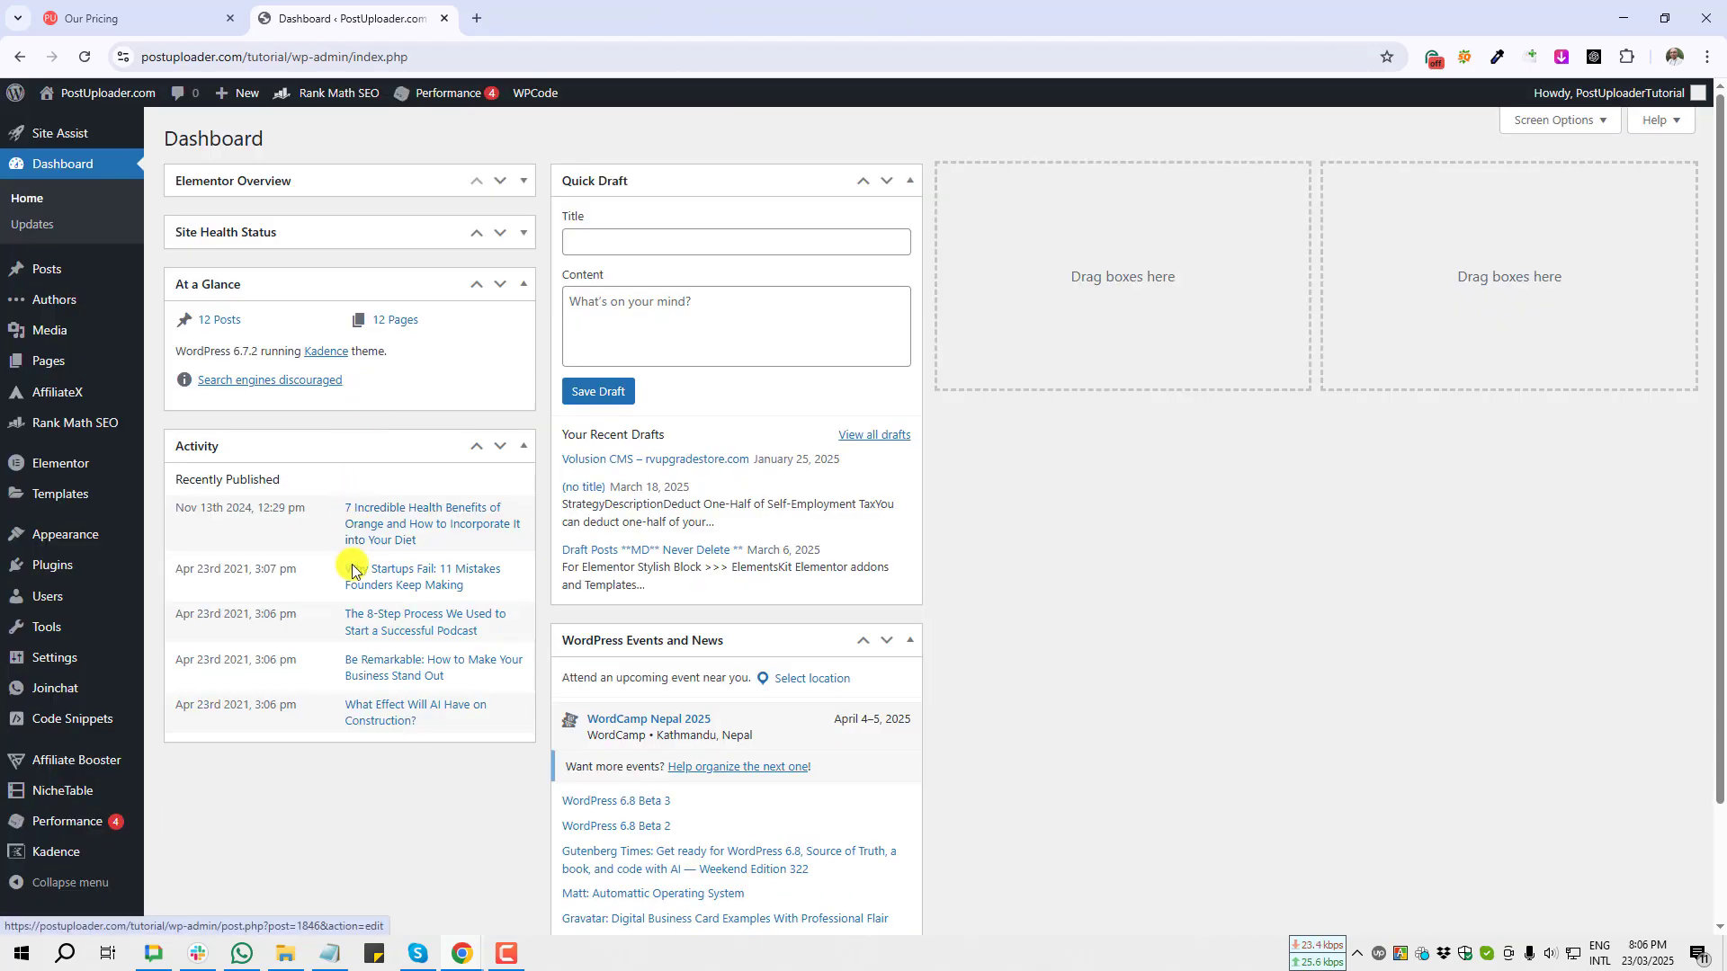
# Step: Open Add New Plugin and search the plugin directory for AffiliateX
pyautogui.moveTo(58, 573)
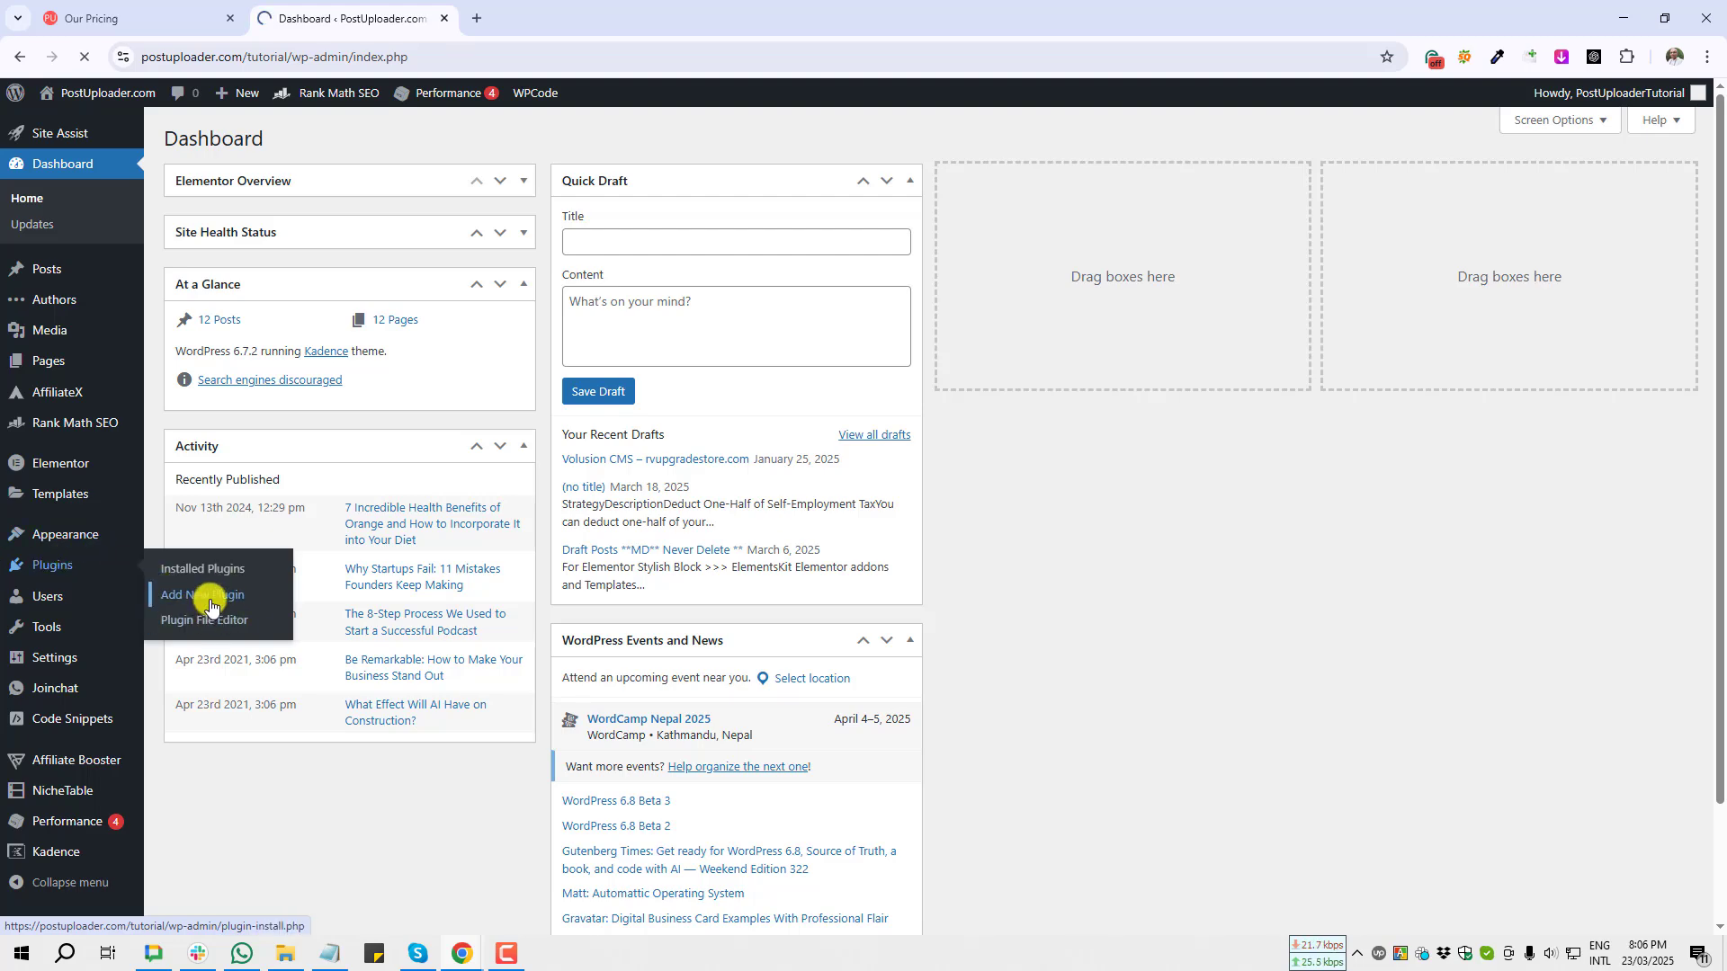
pyautogui.click(1500, 194)
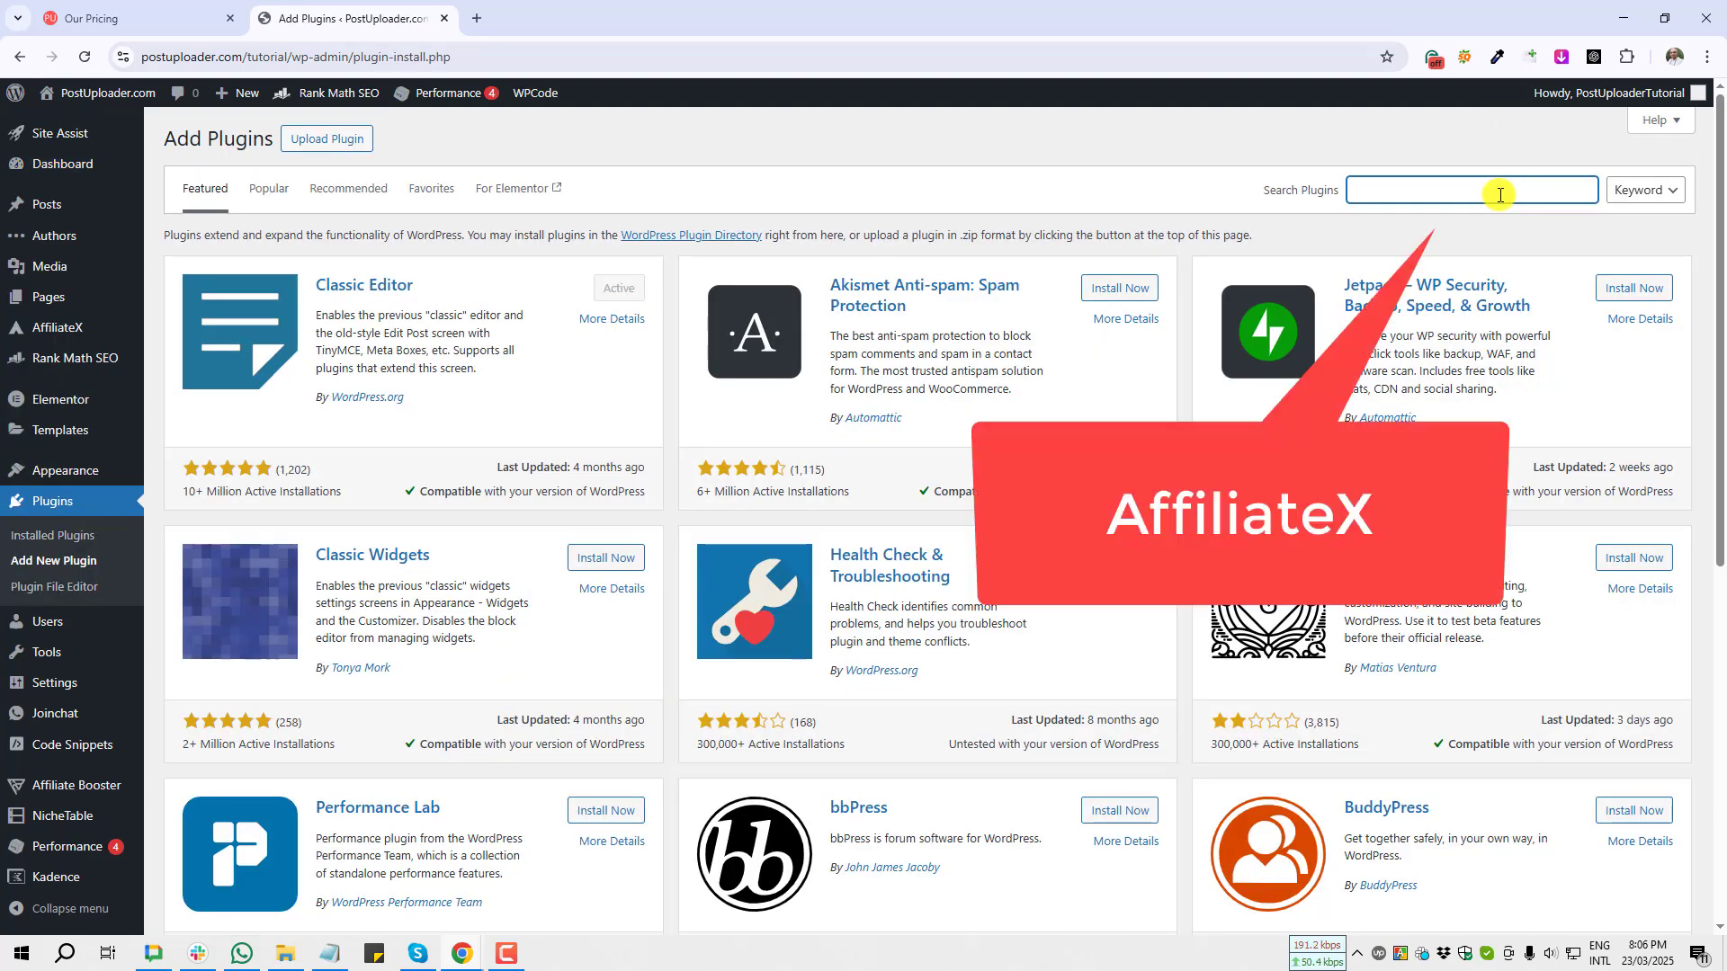
pyautogui.write('AffiliateX')
pyautogui.press('Print')
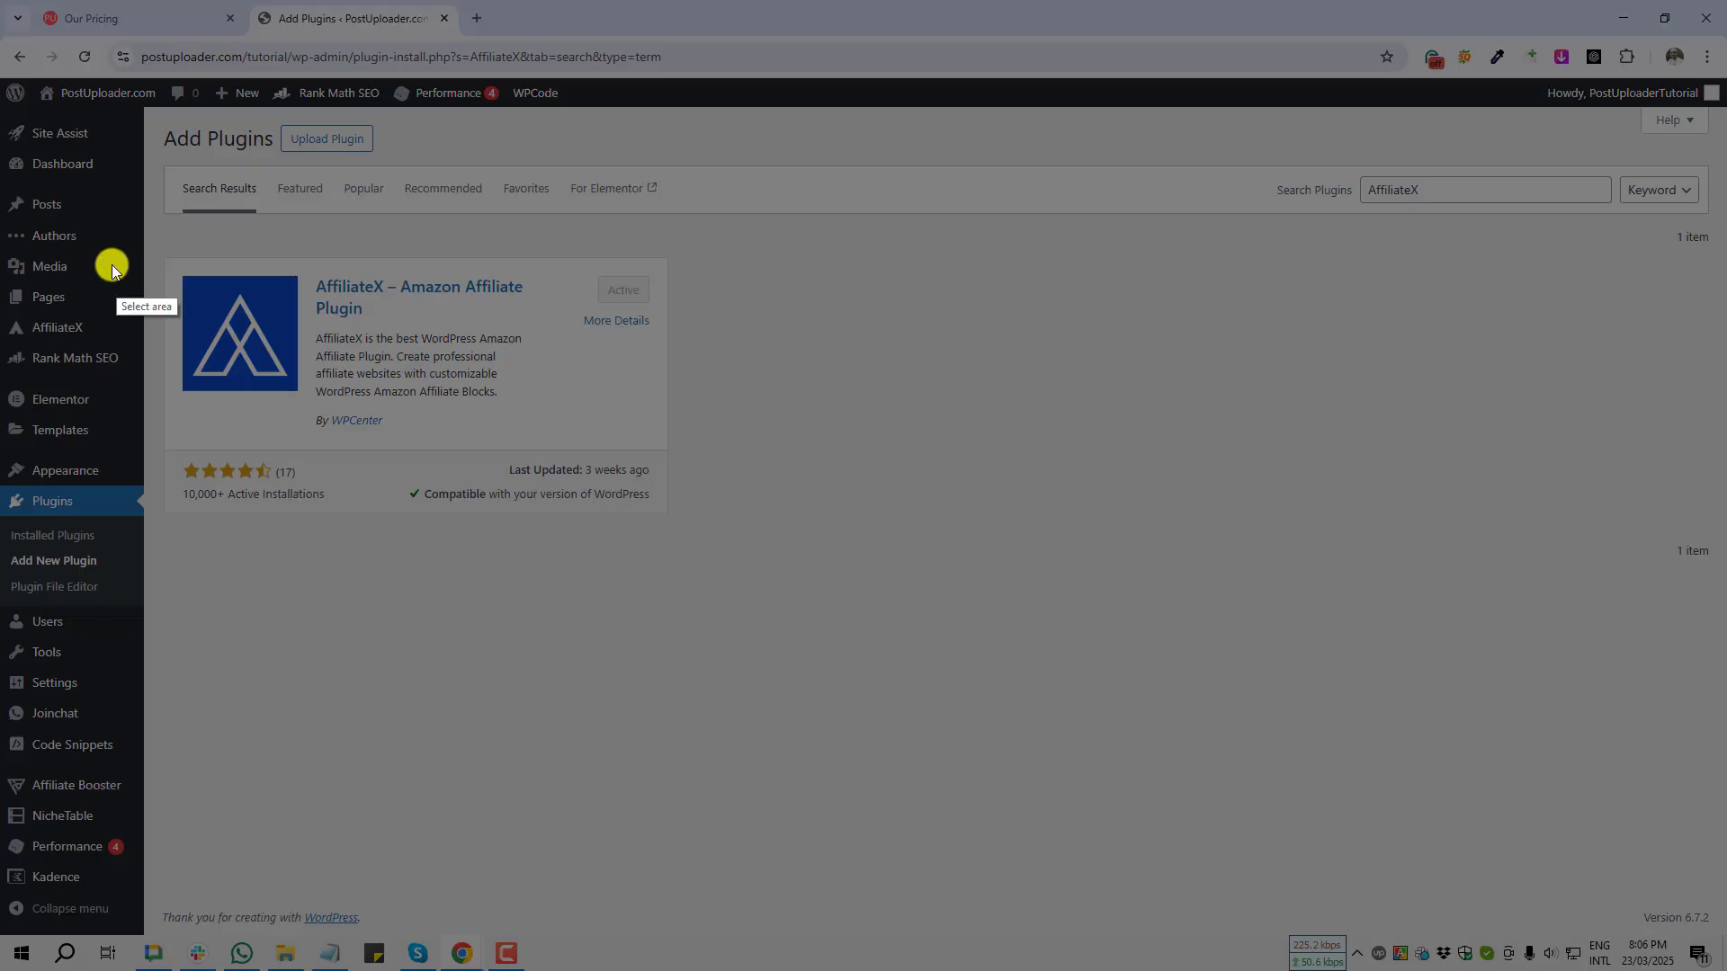
pyautogui.moveTo(151, 228); pyautogui.dragTo(712, 560)
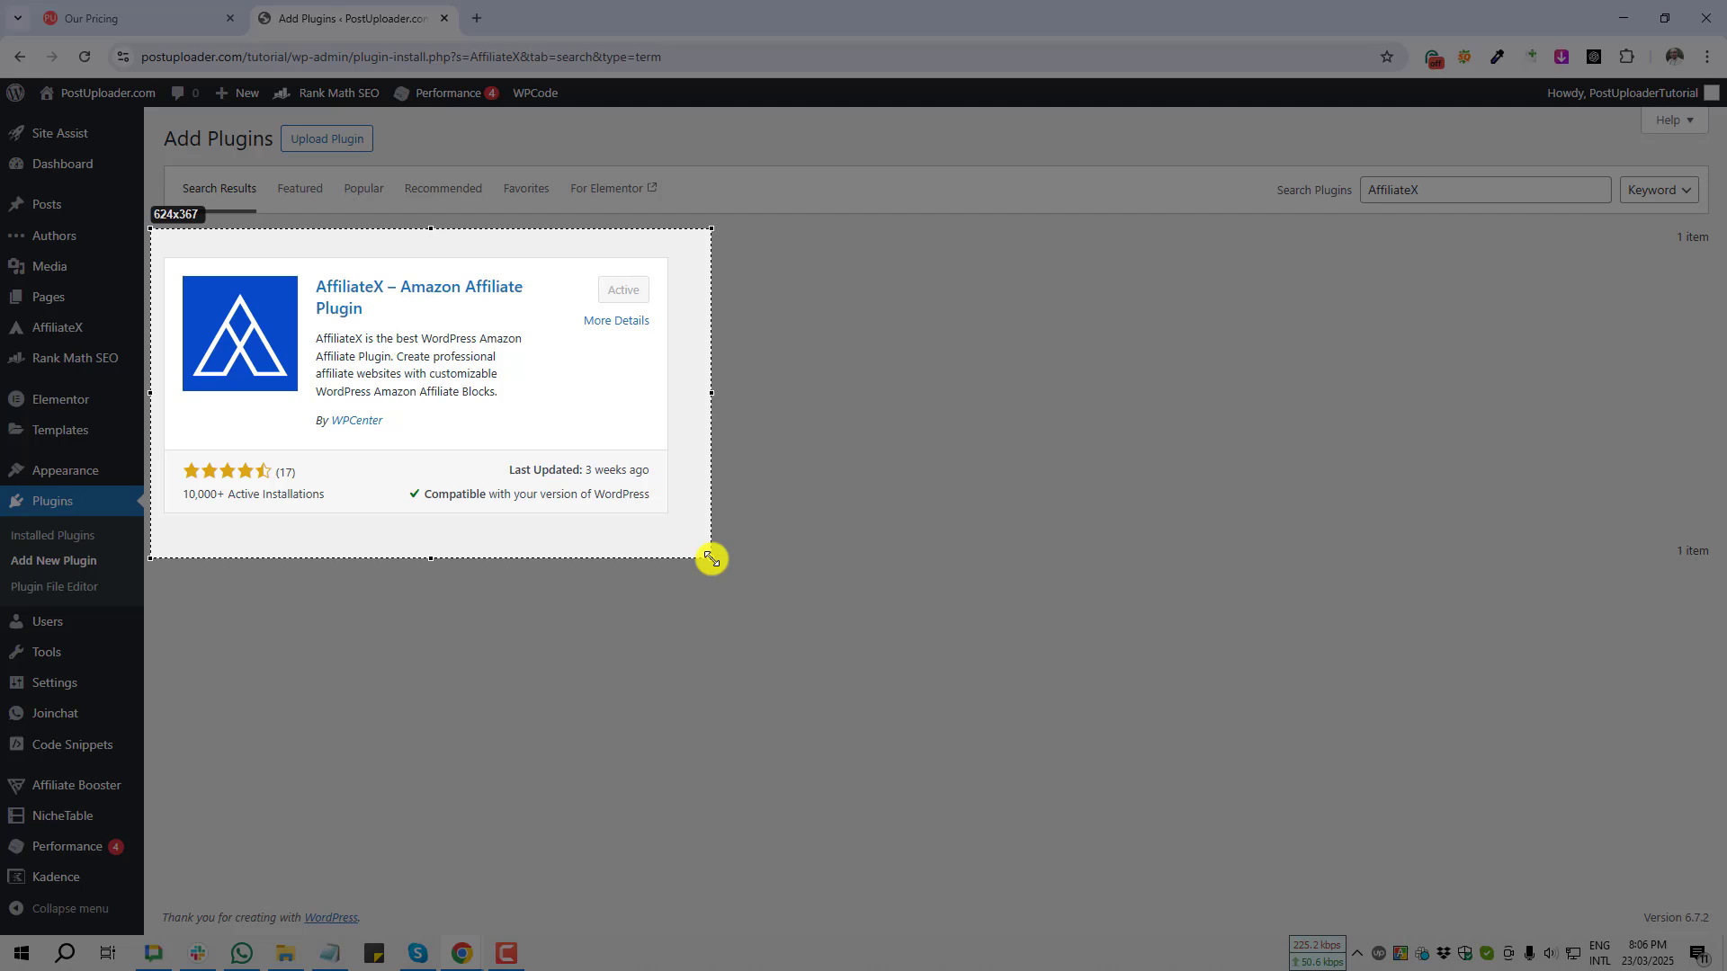
pyautogui.moveTo(711, 559); pyautogui.dragTo(711, 559)
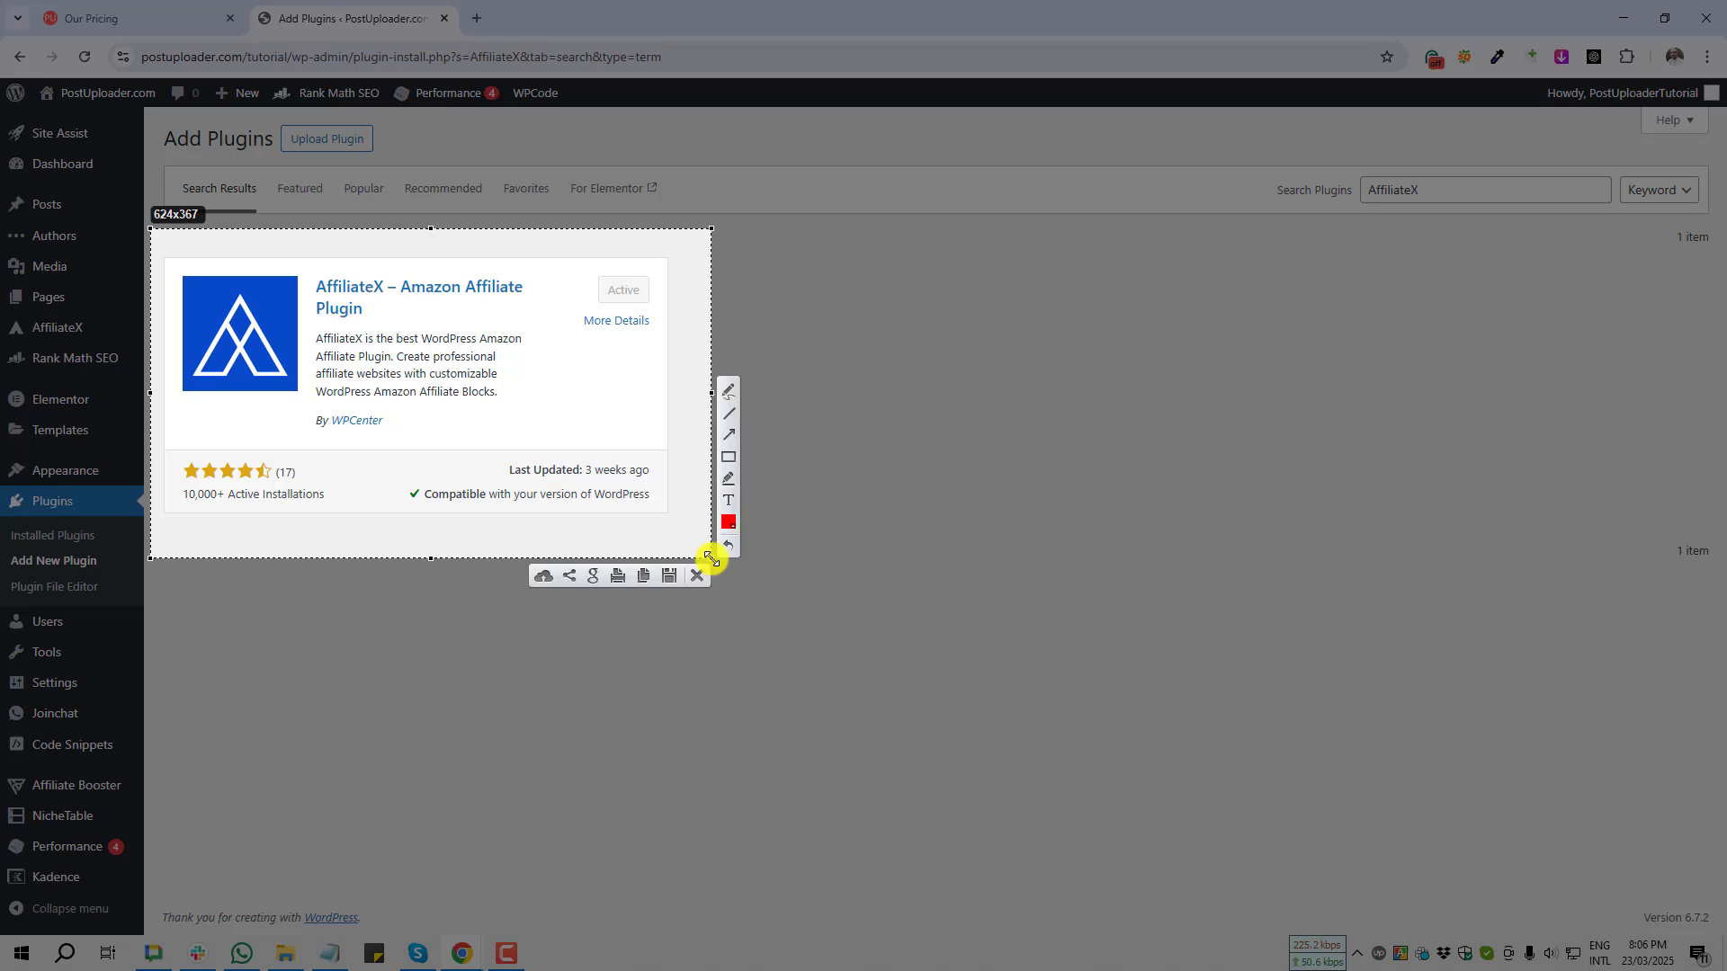
pyautogui.click(728, 434)
pyautogui.moveTo(882, 214); pyautogui.dragTo(634, 297)
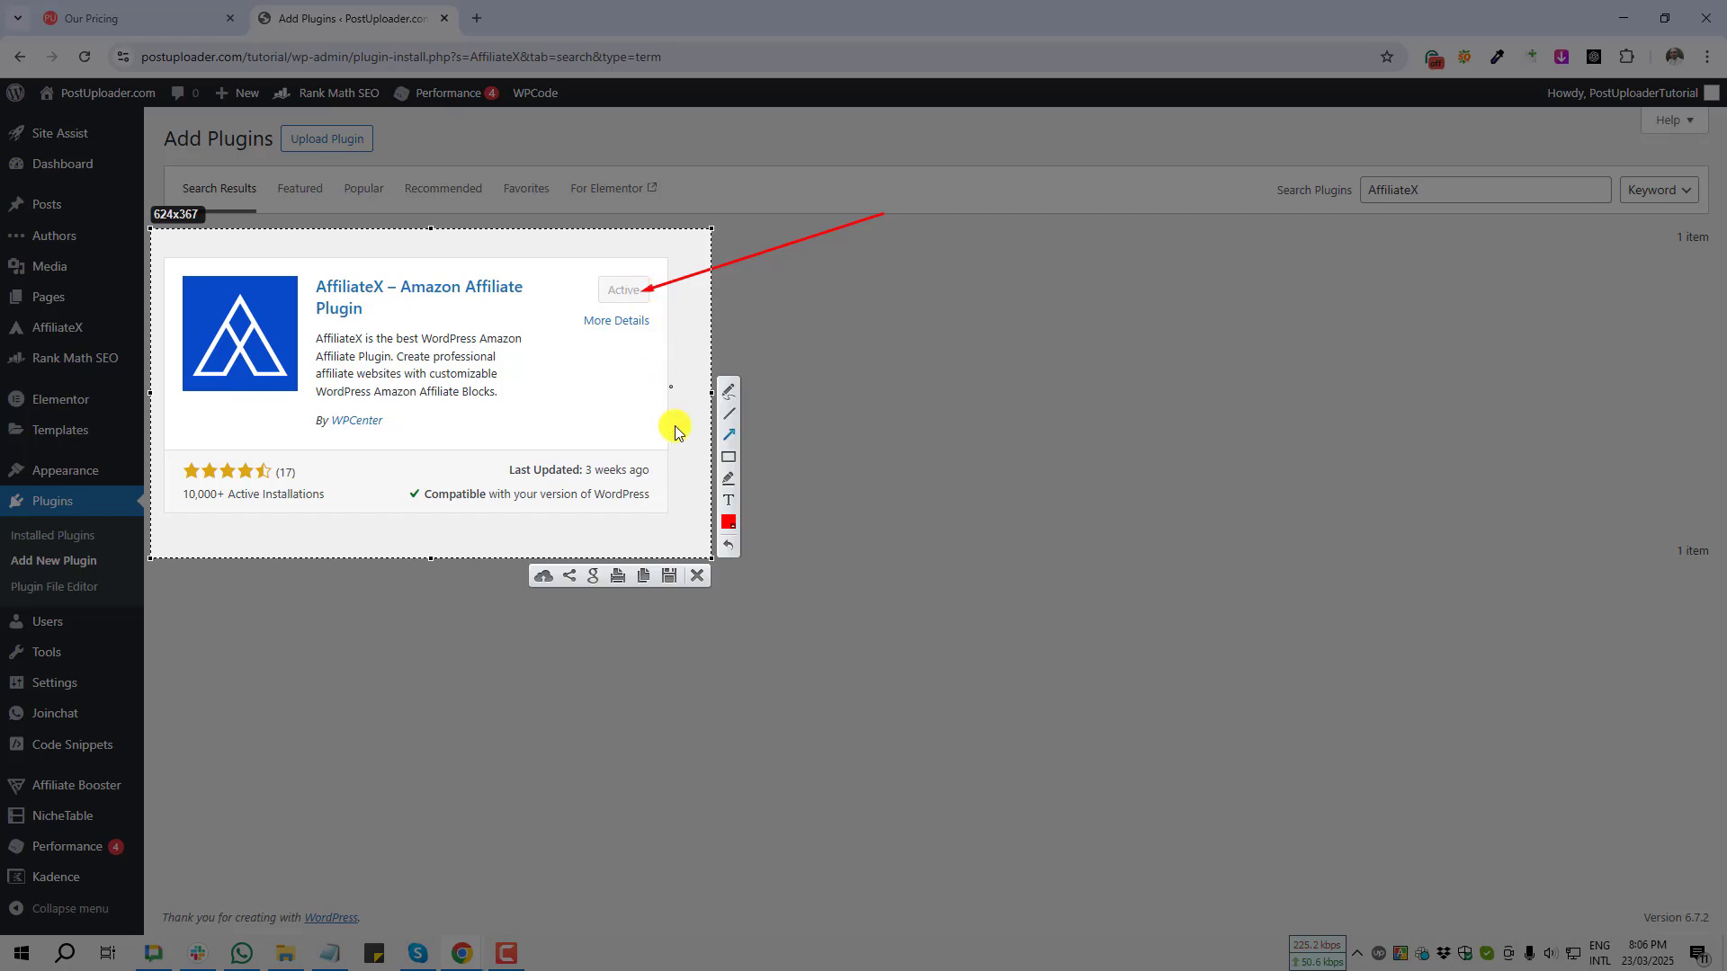
pyautogui.click(695, 580)
# Step: Open the '7 Incredible Health Benefits of Orange' post in the block editor and add an empty block after the 'A Brief History of the Orange' heading
pyautogui.moveTo(135, 203)
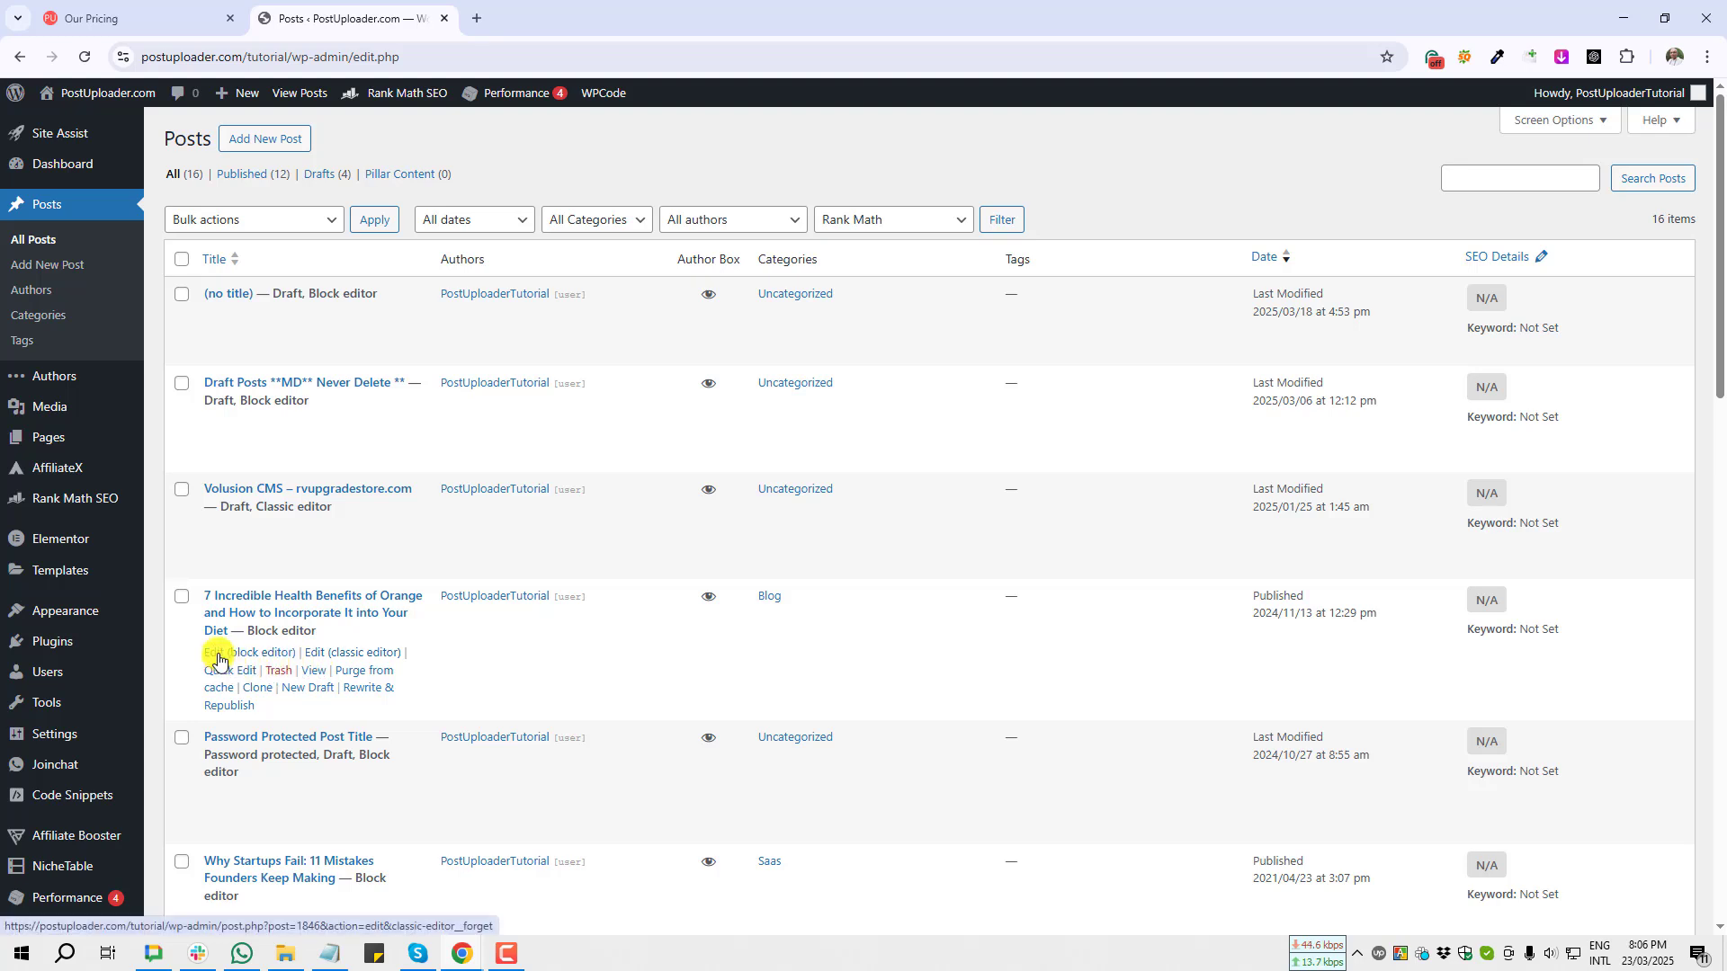
pyautogui.click(218, 659)
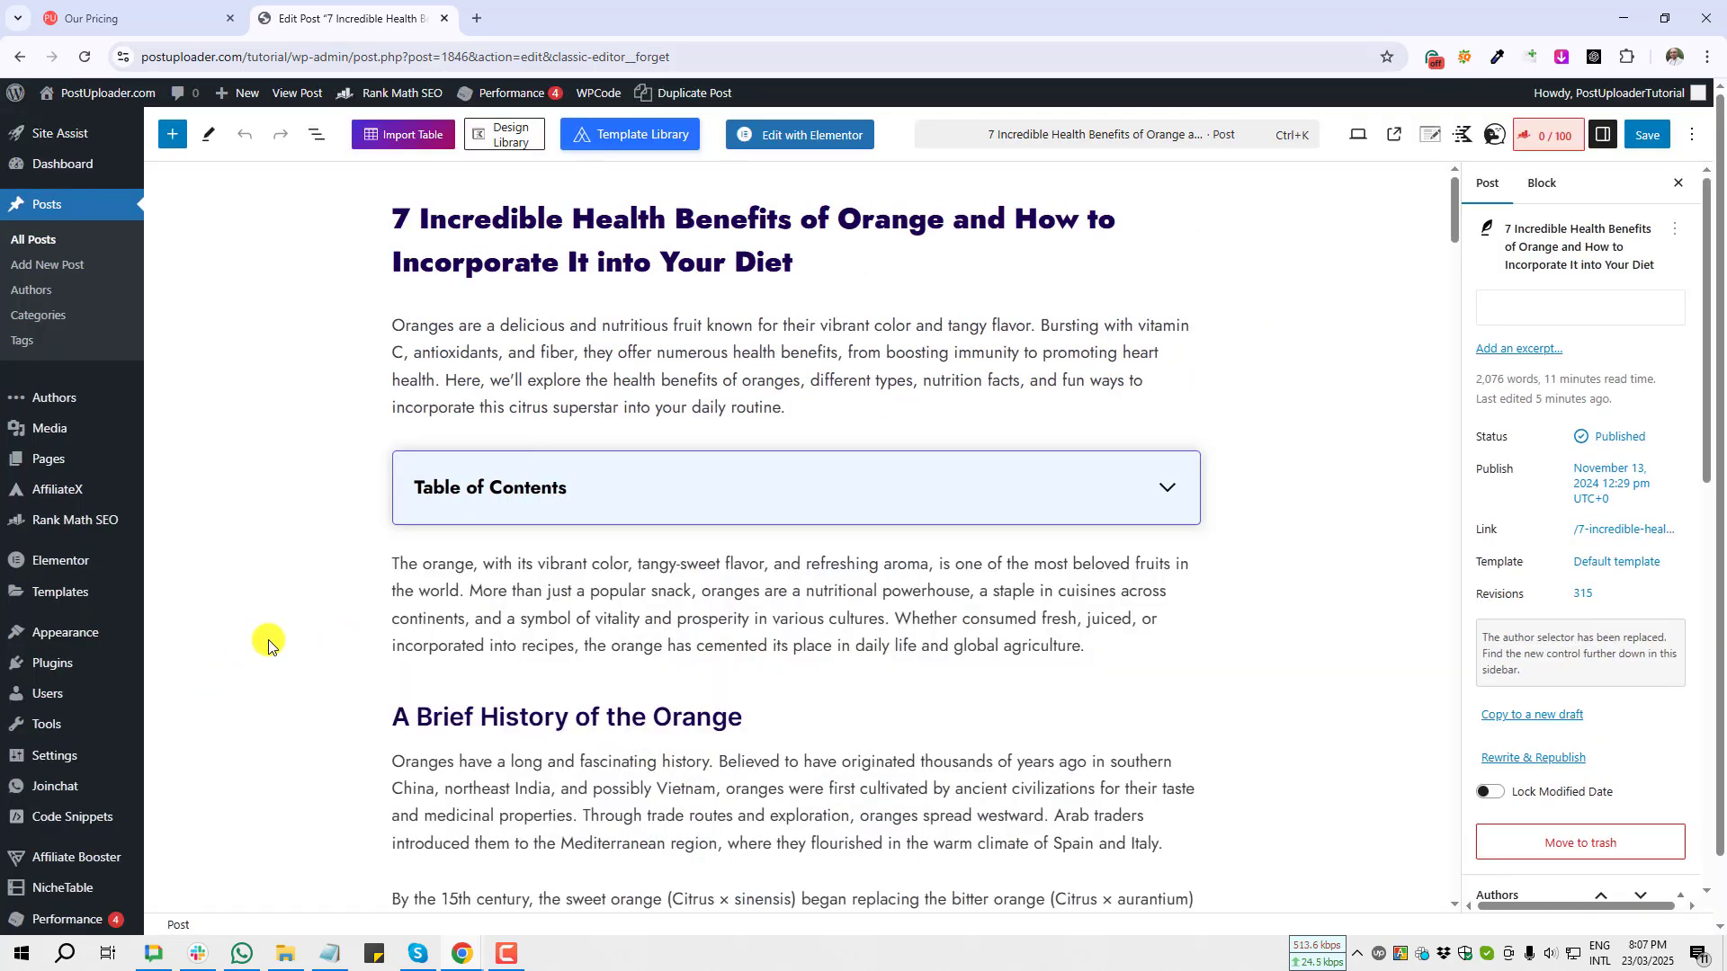
pyautogui.scroll(-3, 489, 578)
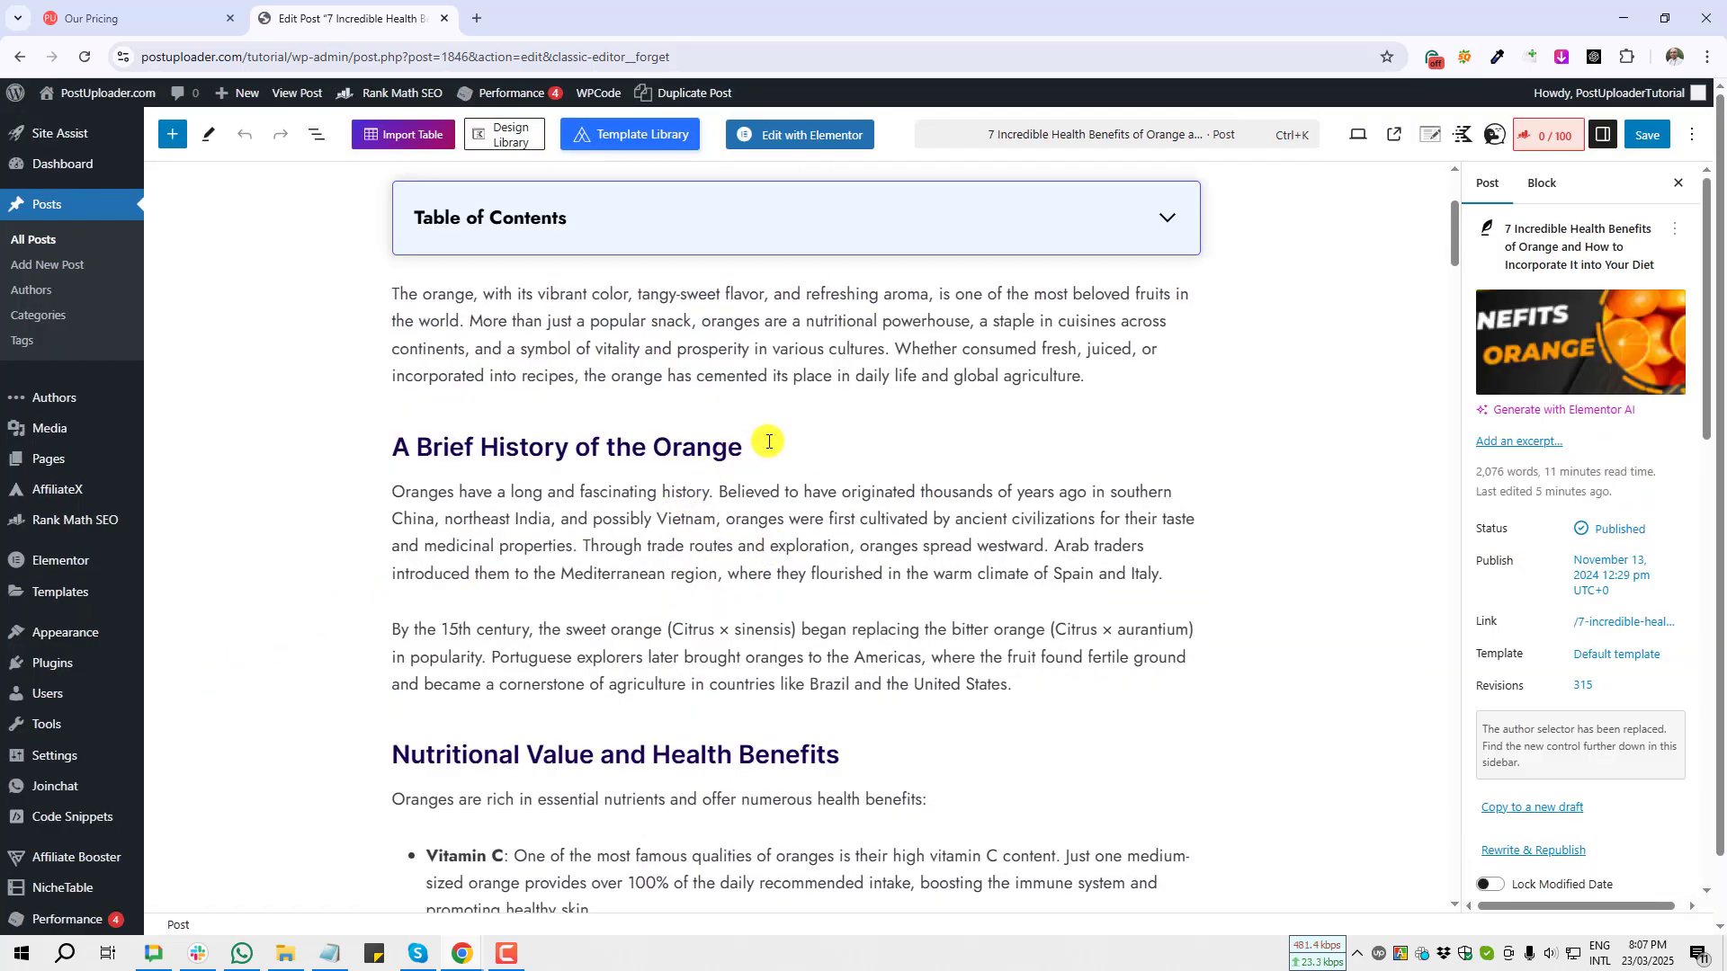
pyautogui.click(779, 448)
pyautogui.press('Return')
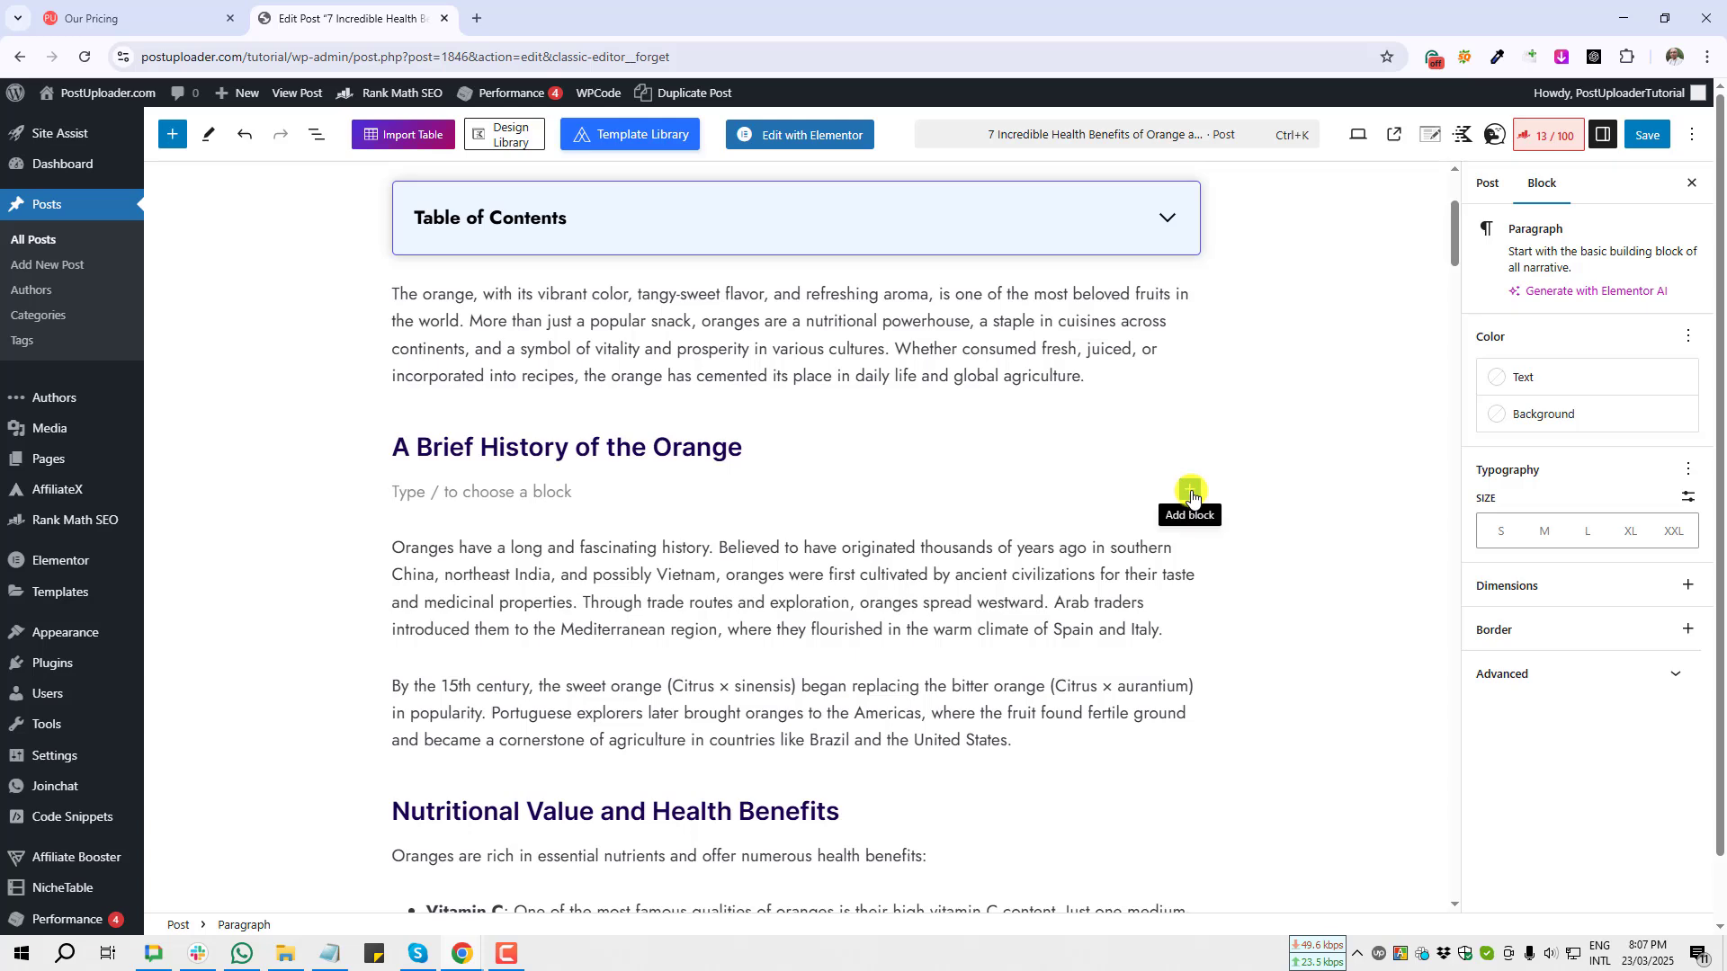
# Step: Search the block inserter for Versus and insert an AffiliateX Versus Line block there
pyautogui.click(1192, 491)
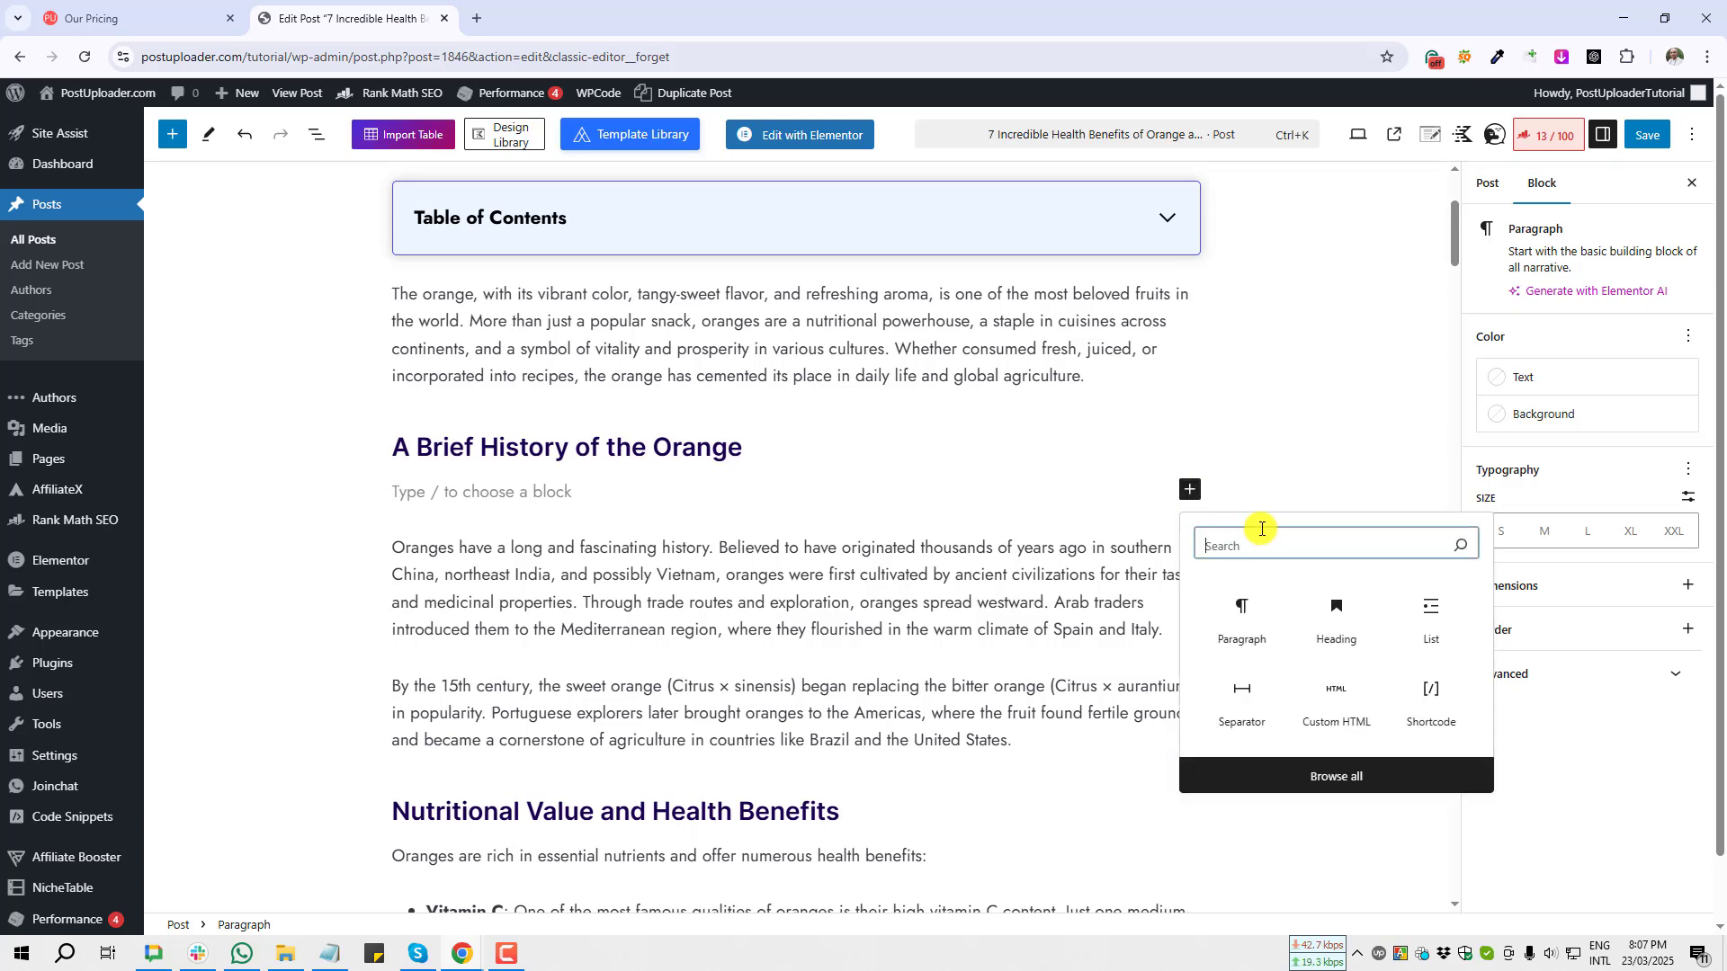
pyautogui.write('Versu')
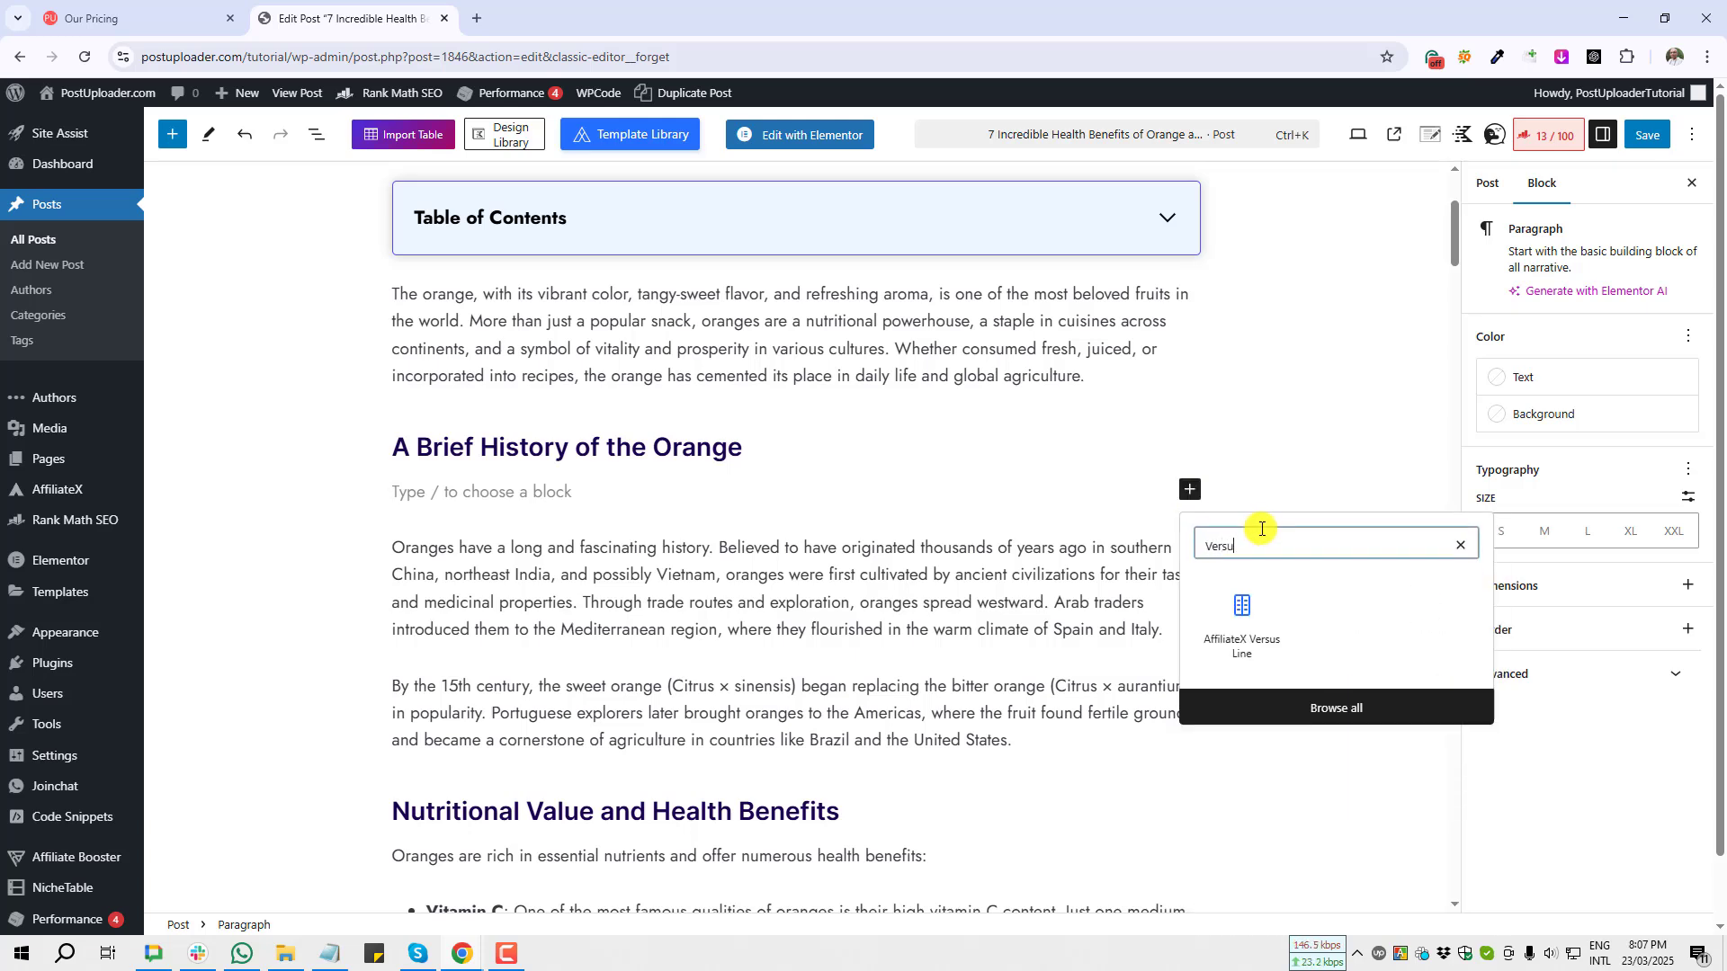
pyautogui.press('super+shift+s')
pyautogui.moveTo(1192, 557); pyautogui.dragTo(1308, 679)
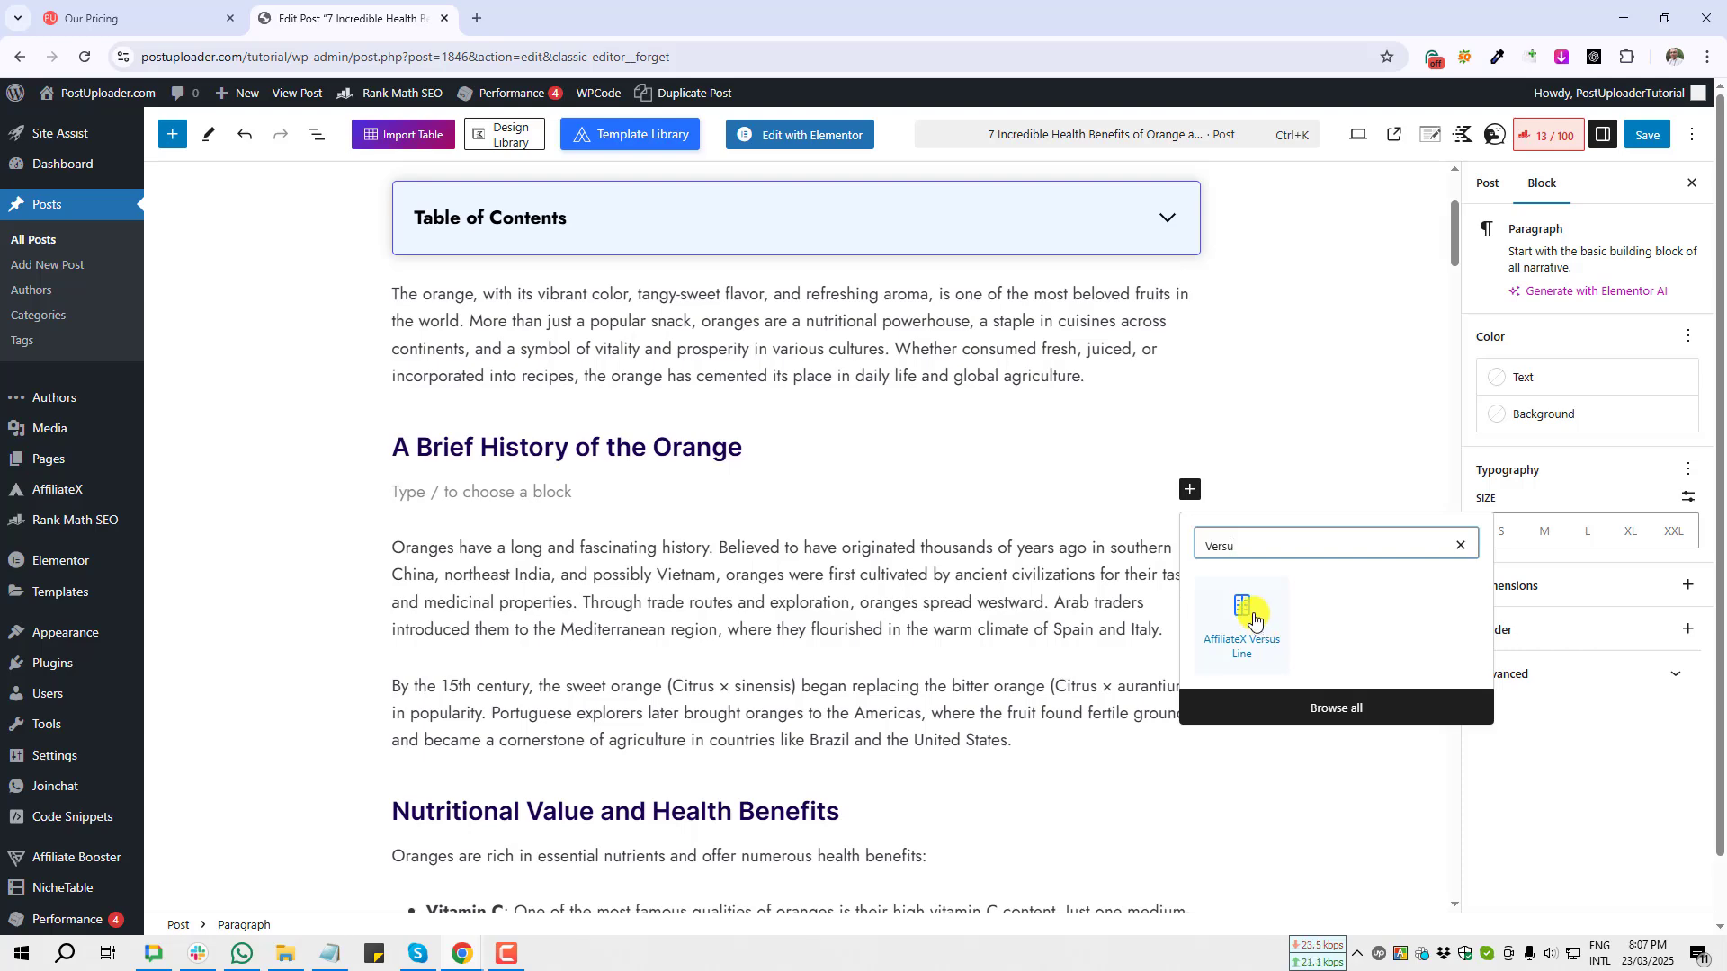
pyautogui.click(1257, 622)
pyautogui.click(1246, 611)
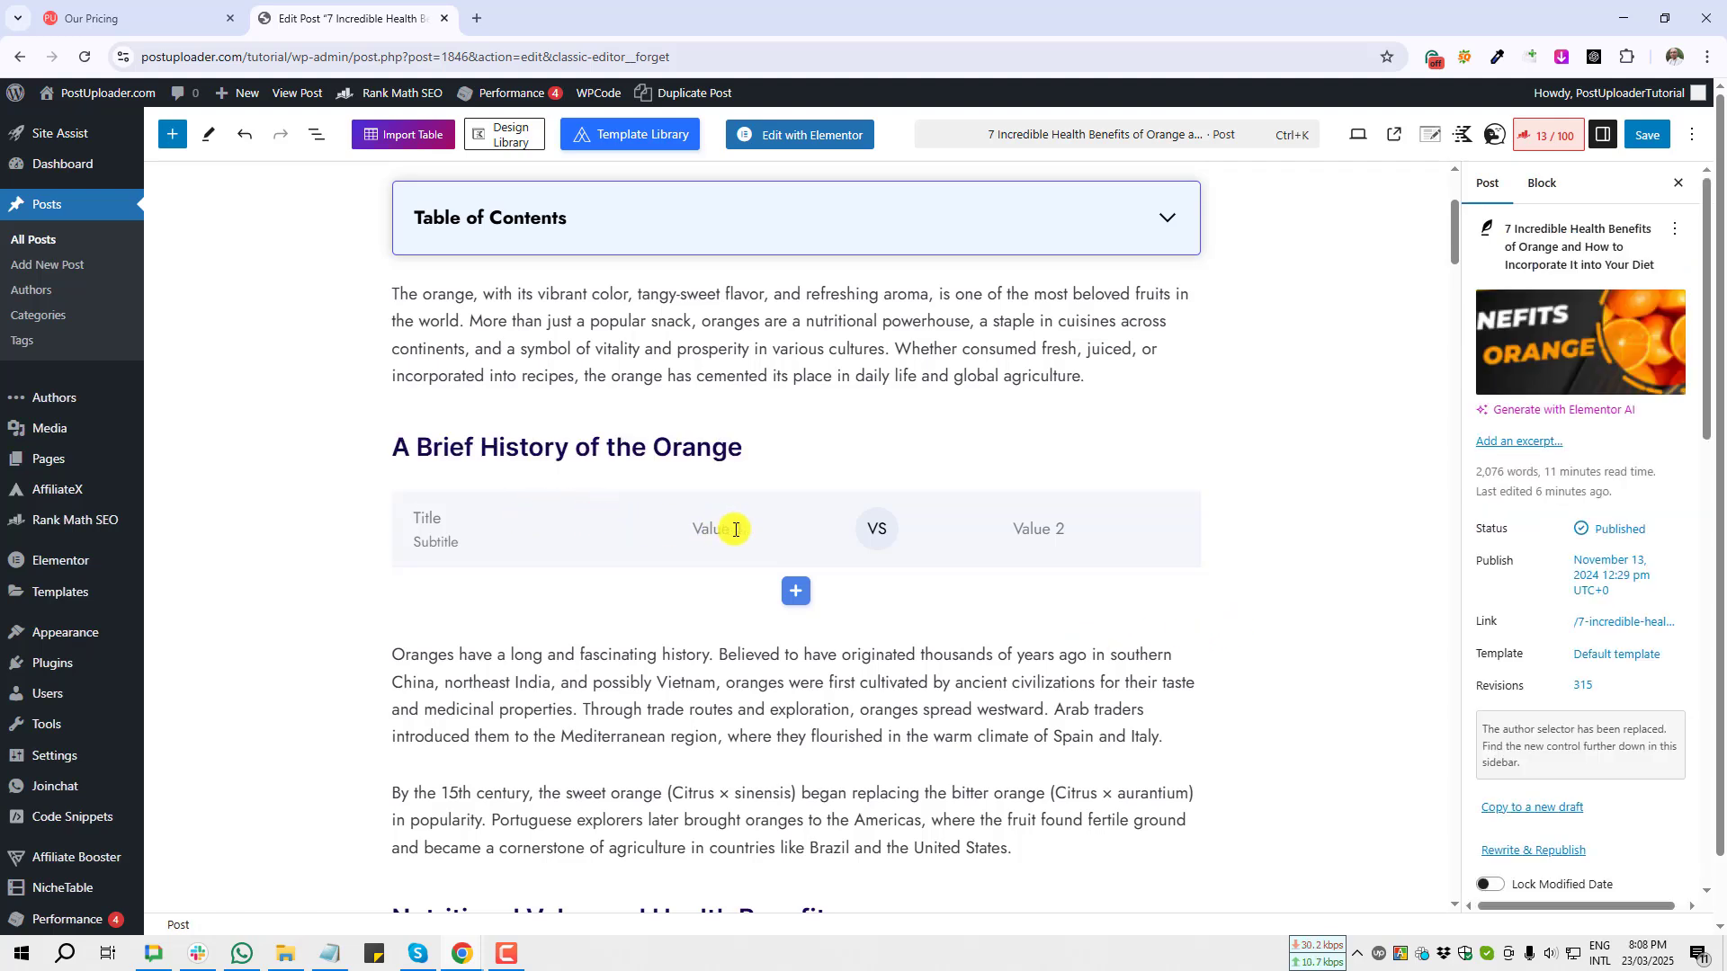
# Step: Add four more comparison rows to the Versus Line block, giving it five rows
pyautogui.click(1135, 529)
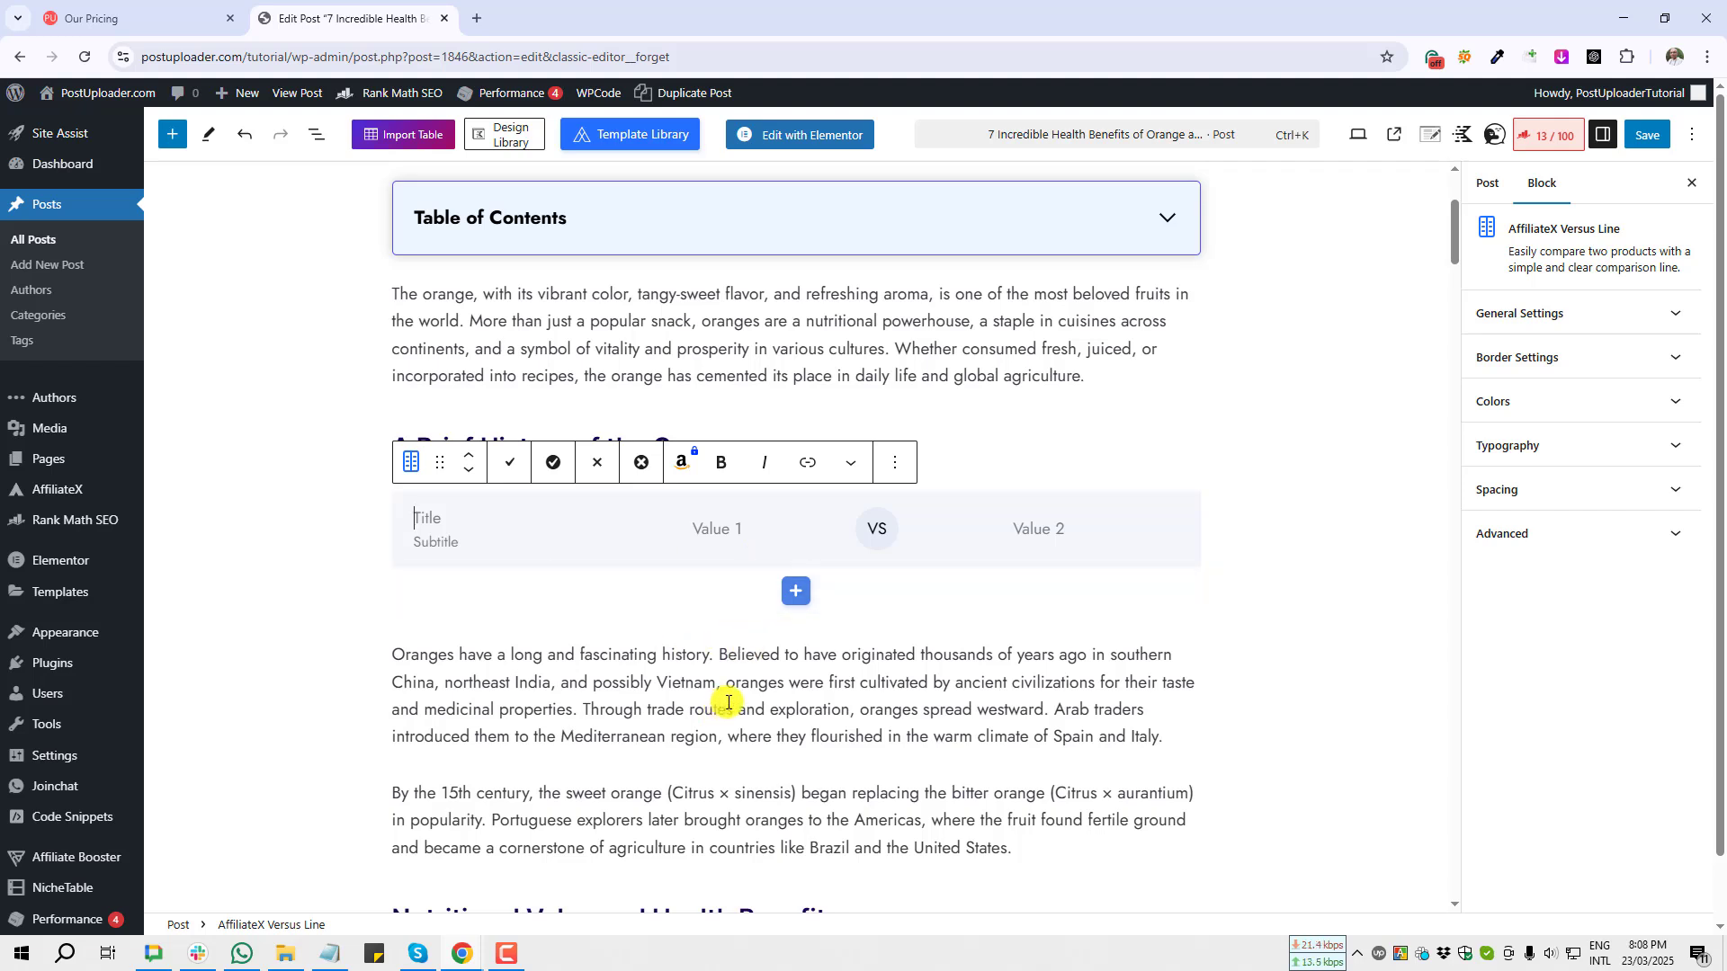
pyautogui.click(796, 593)
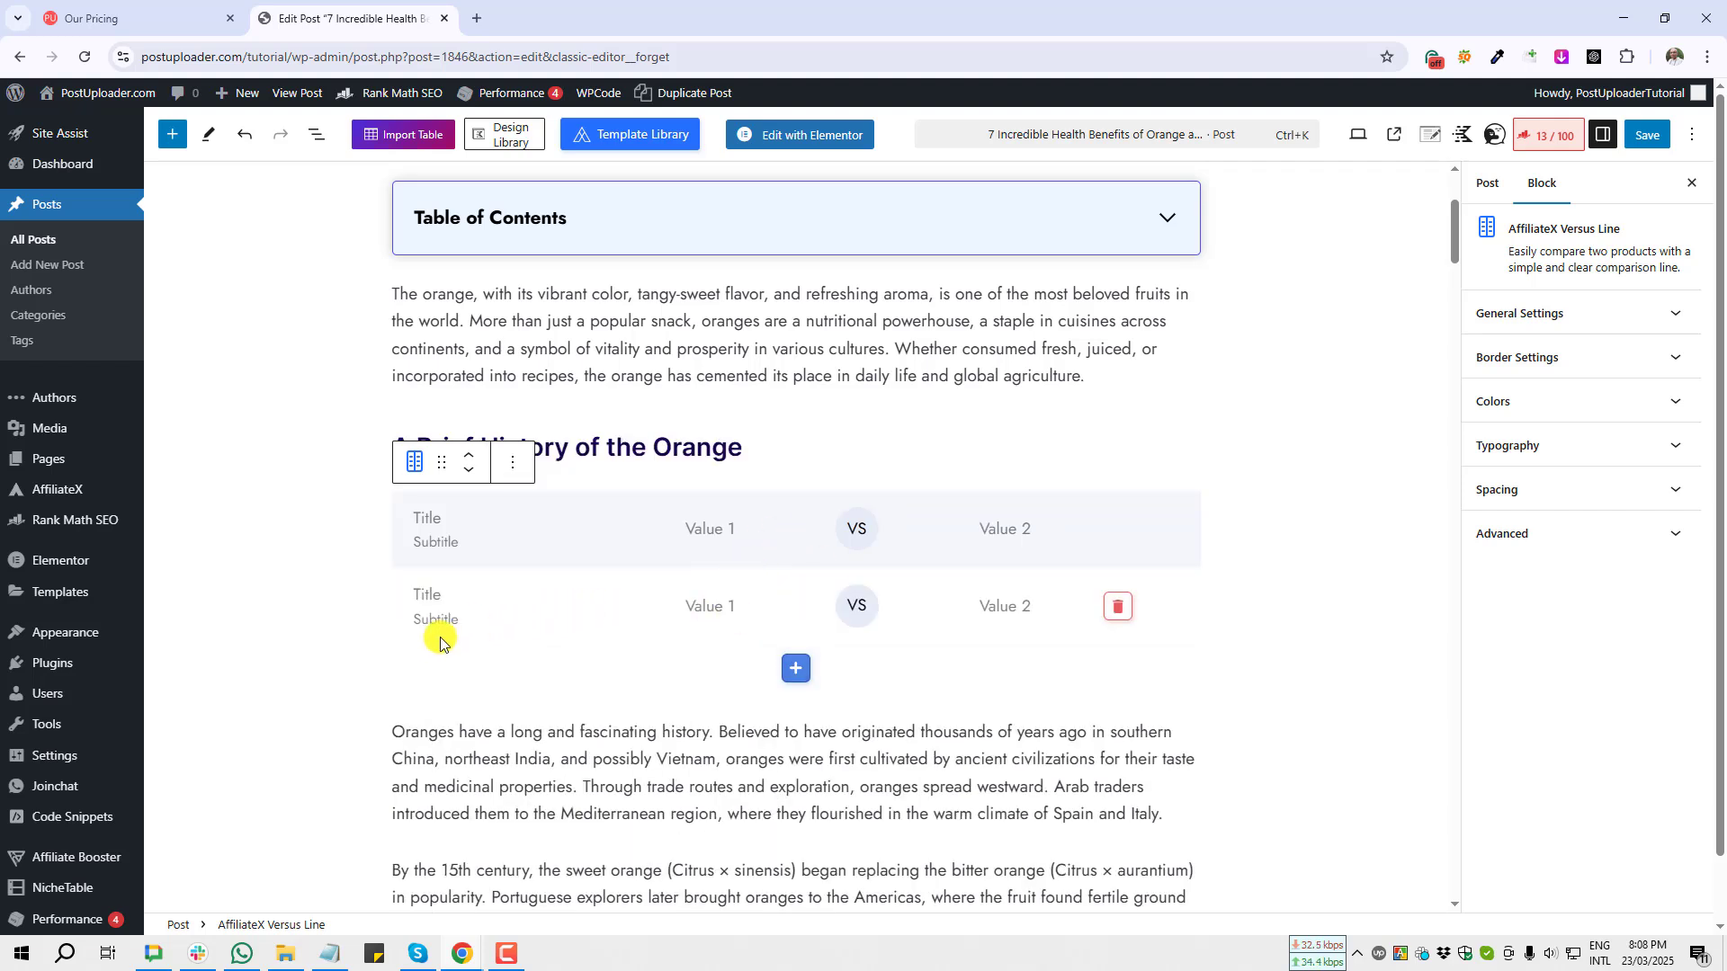
pyautogui.click(1118, 609)
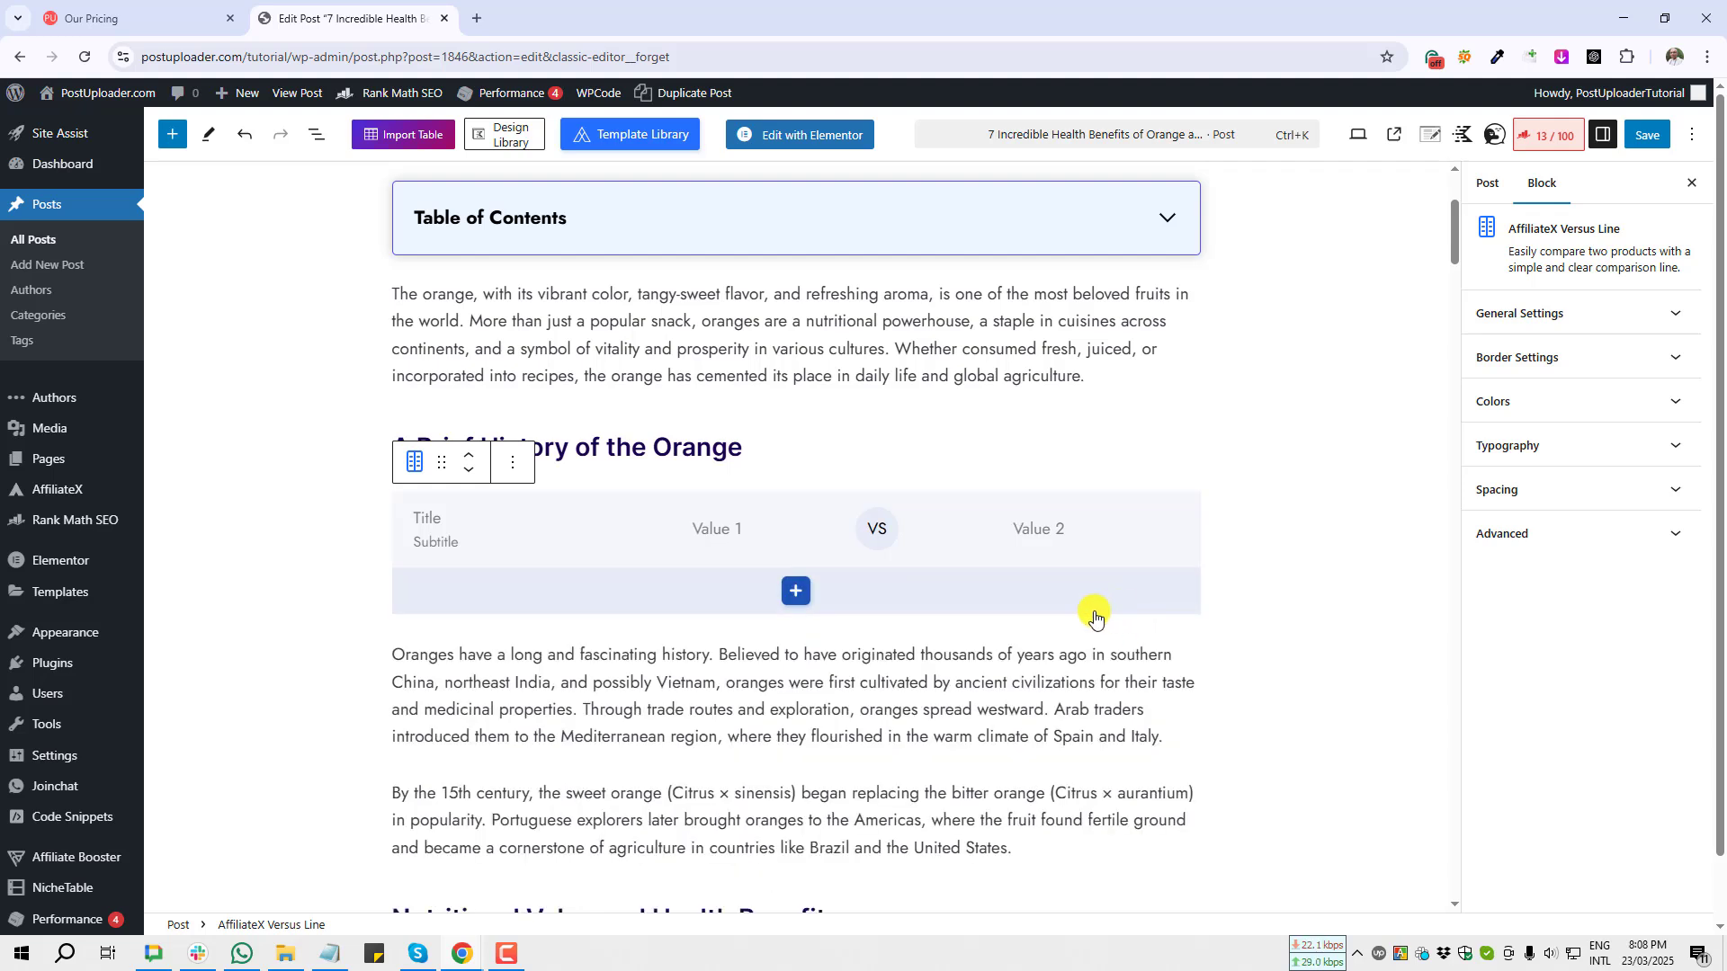
pyautogui.click(791, 593)
pyautogui.click(791, 671)
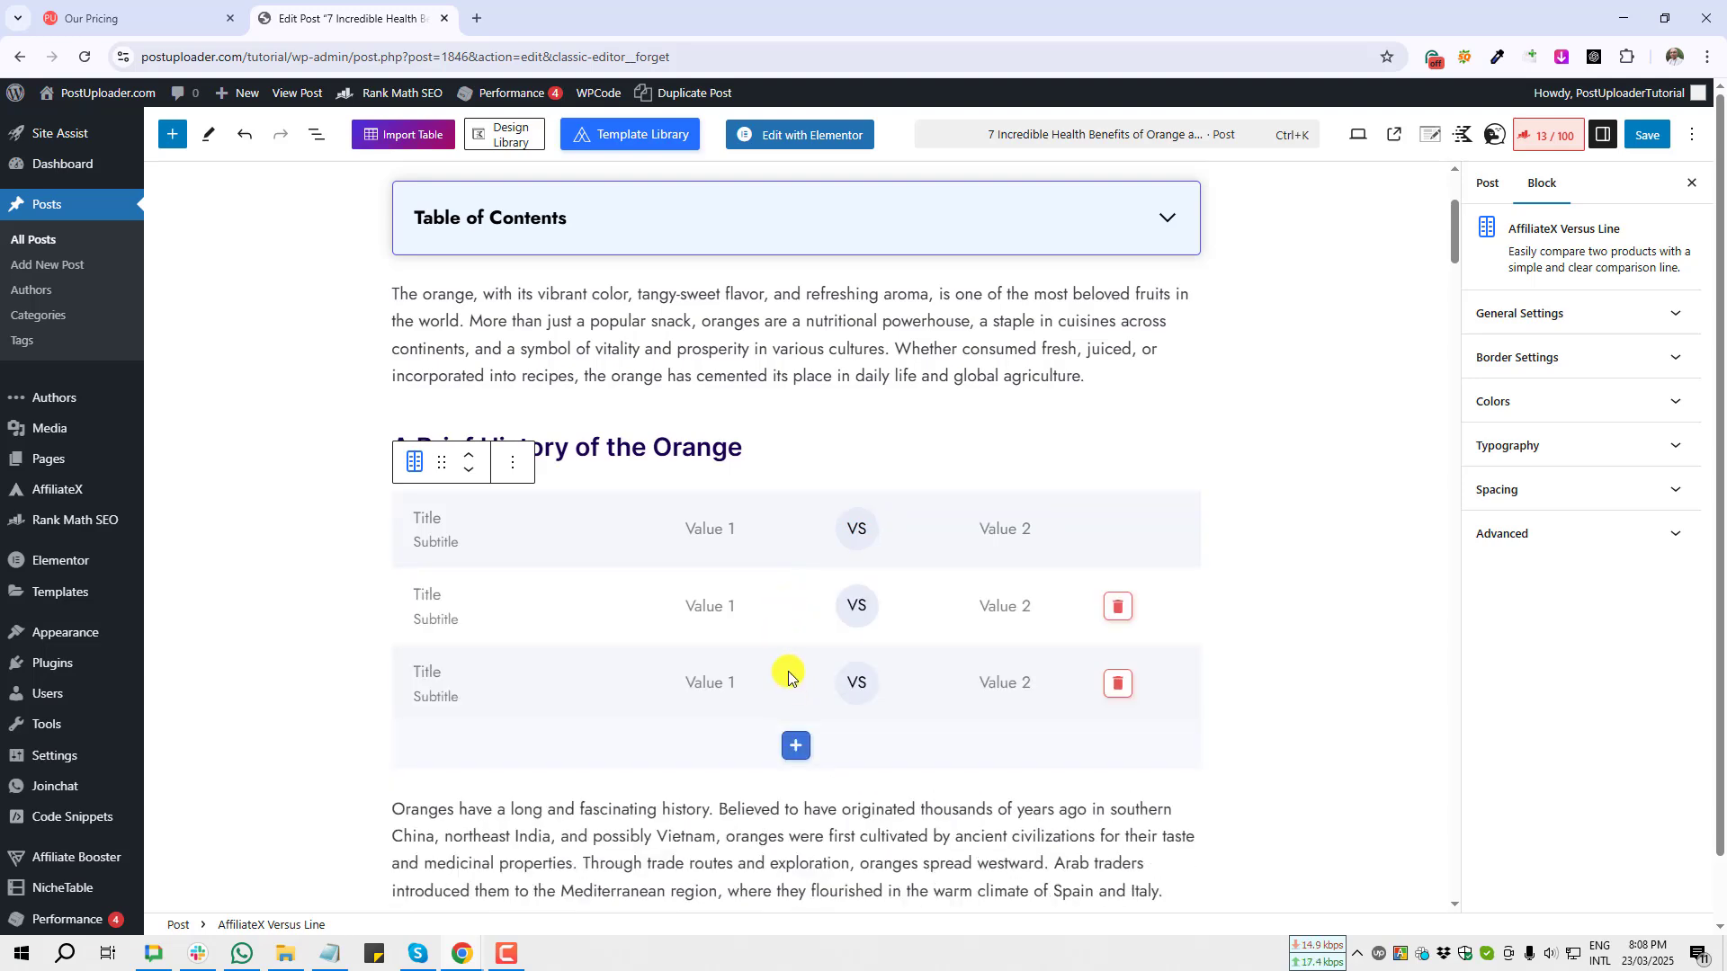
pyautogui.click(790, 746)
pyautogui.scroll(-1, 799, 694)
pyautogui.click(799, 733)
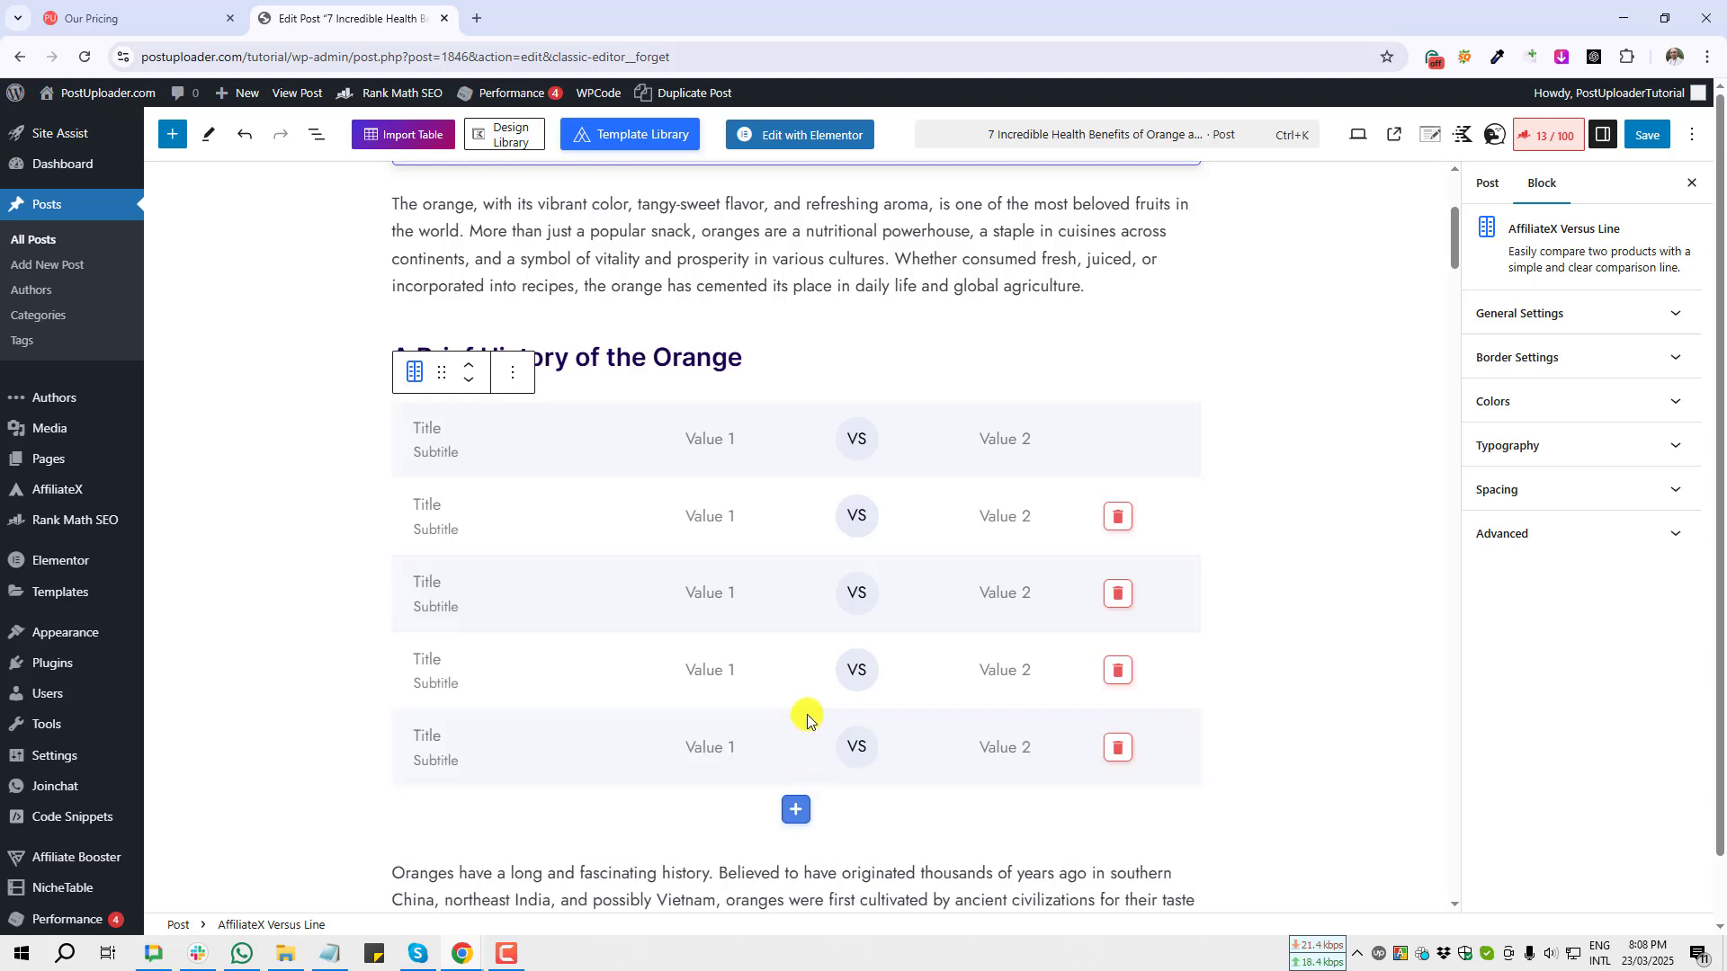
# Step: Place the cursor in the first row's title and save the post
pyautogui.click(422, 430)
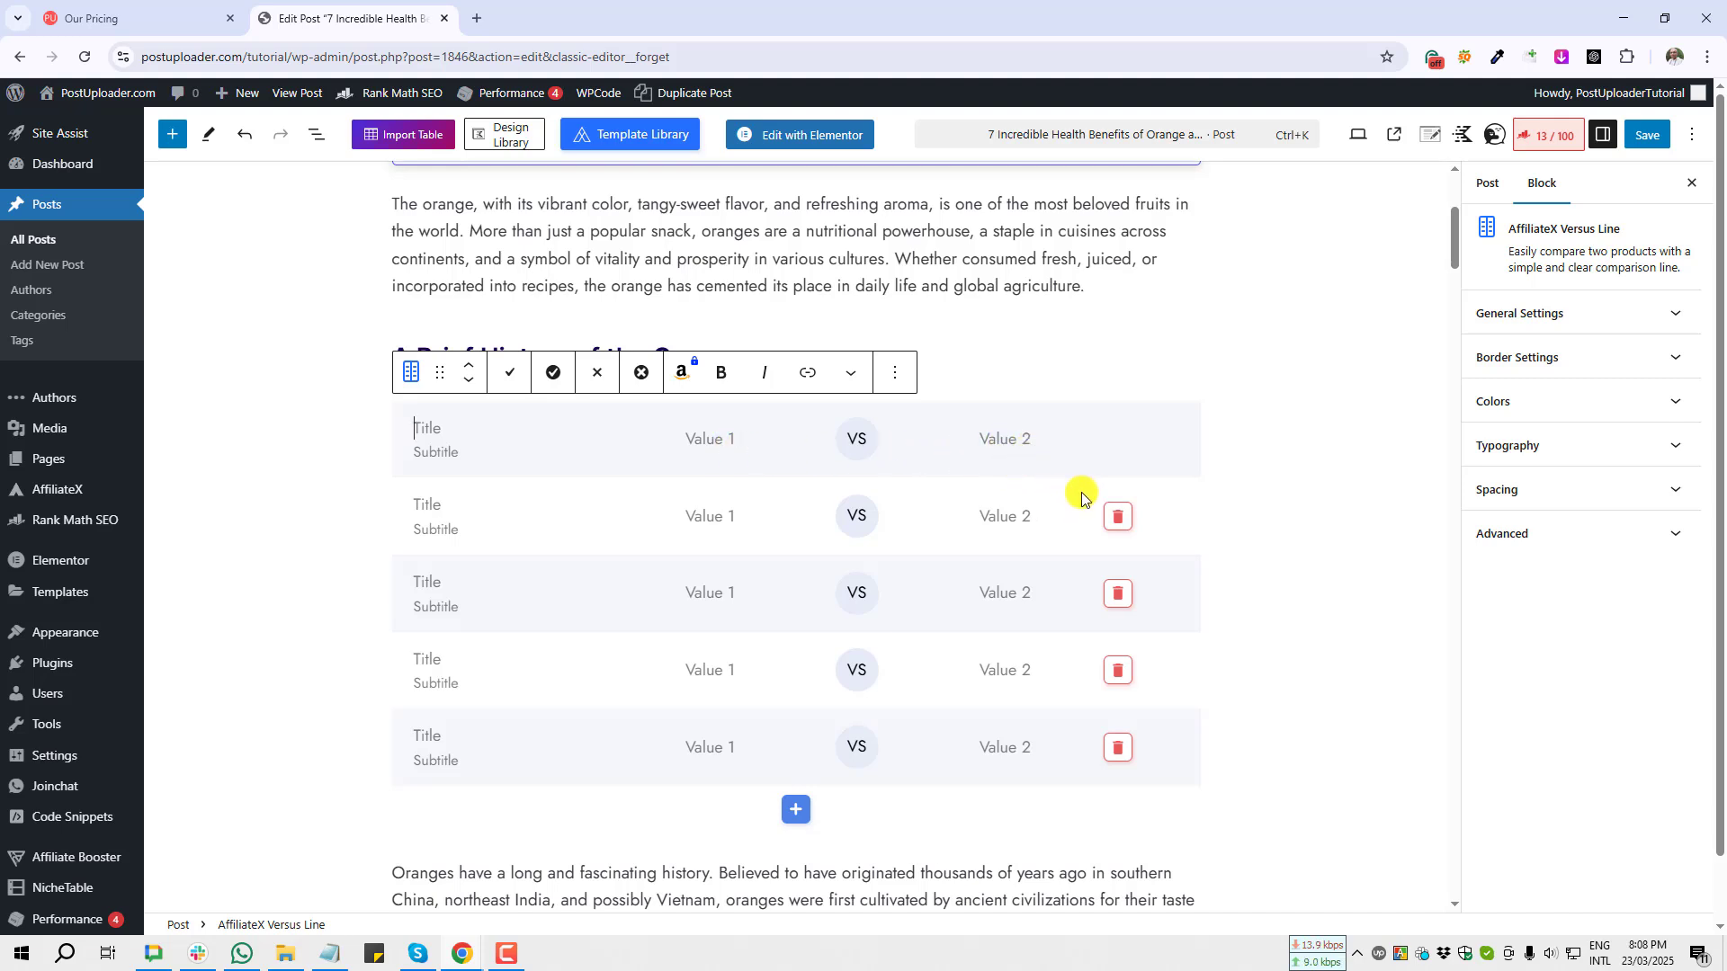
pyautogui.click(428, 433)
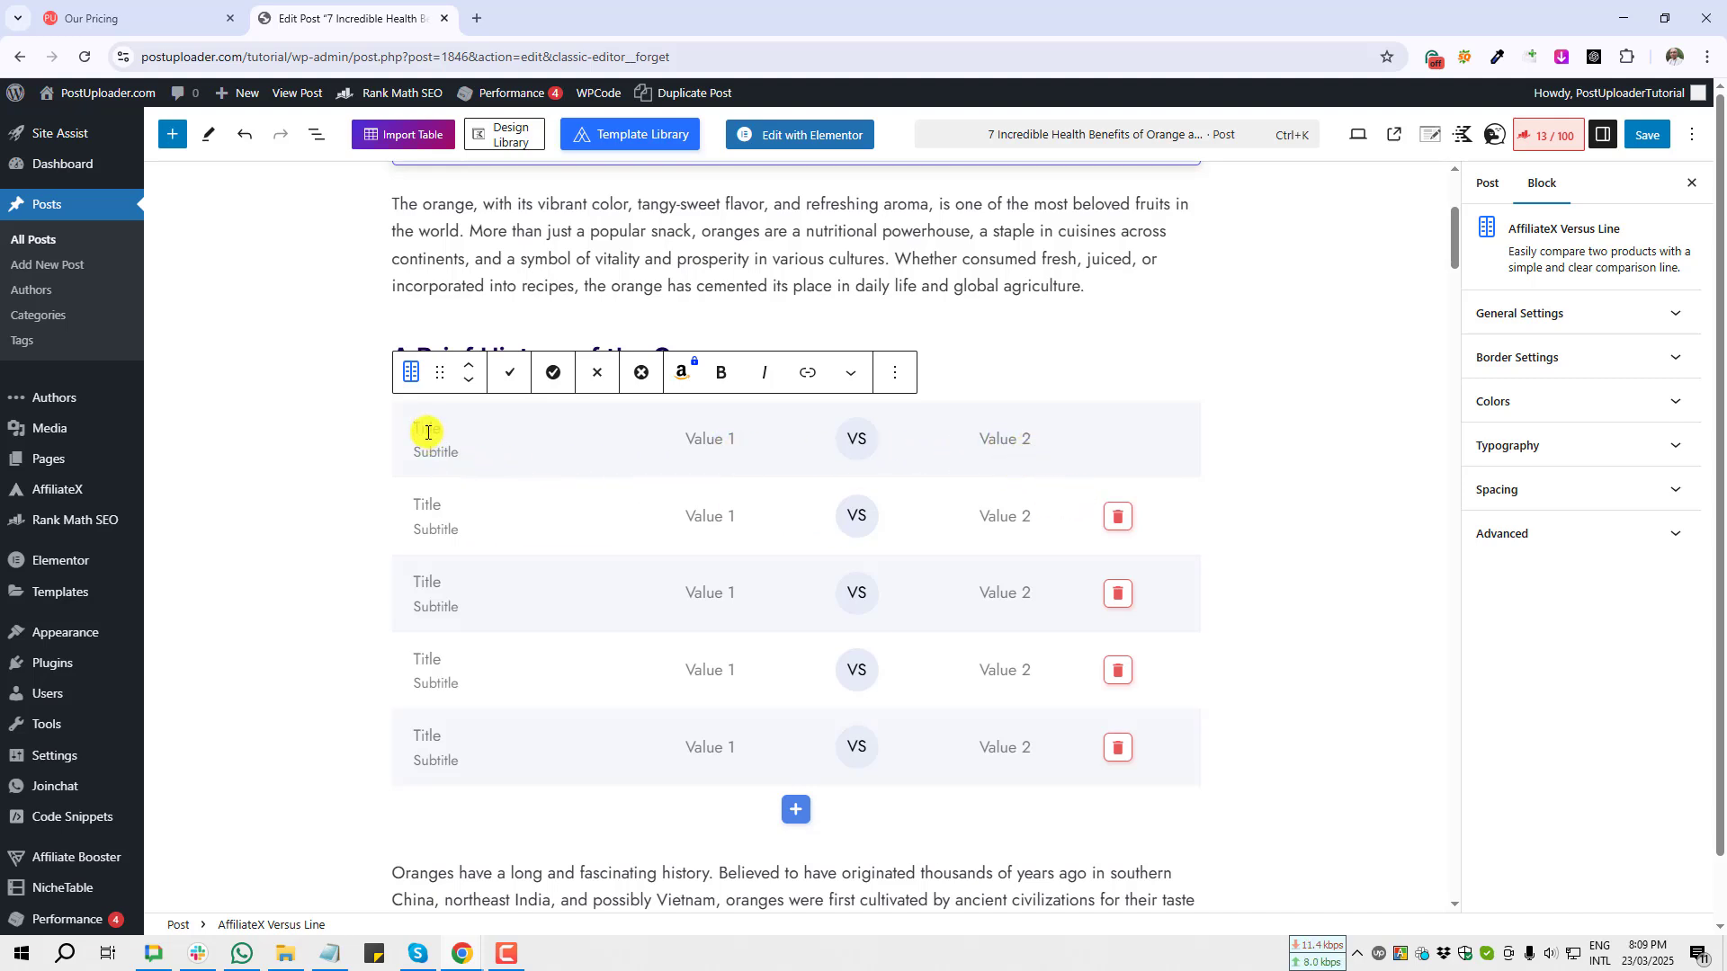
pyautogui.hotkey('ctrl', 's')
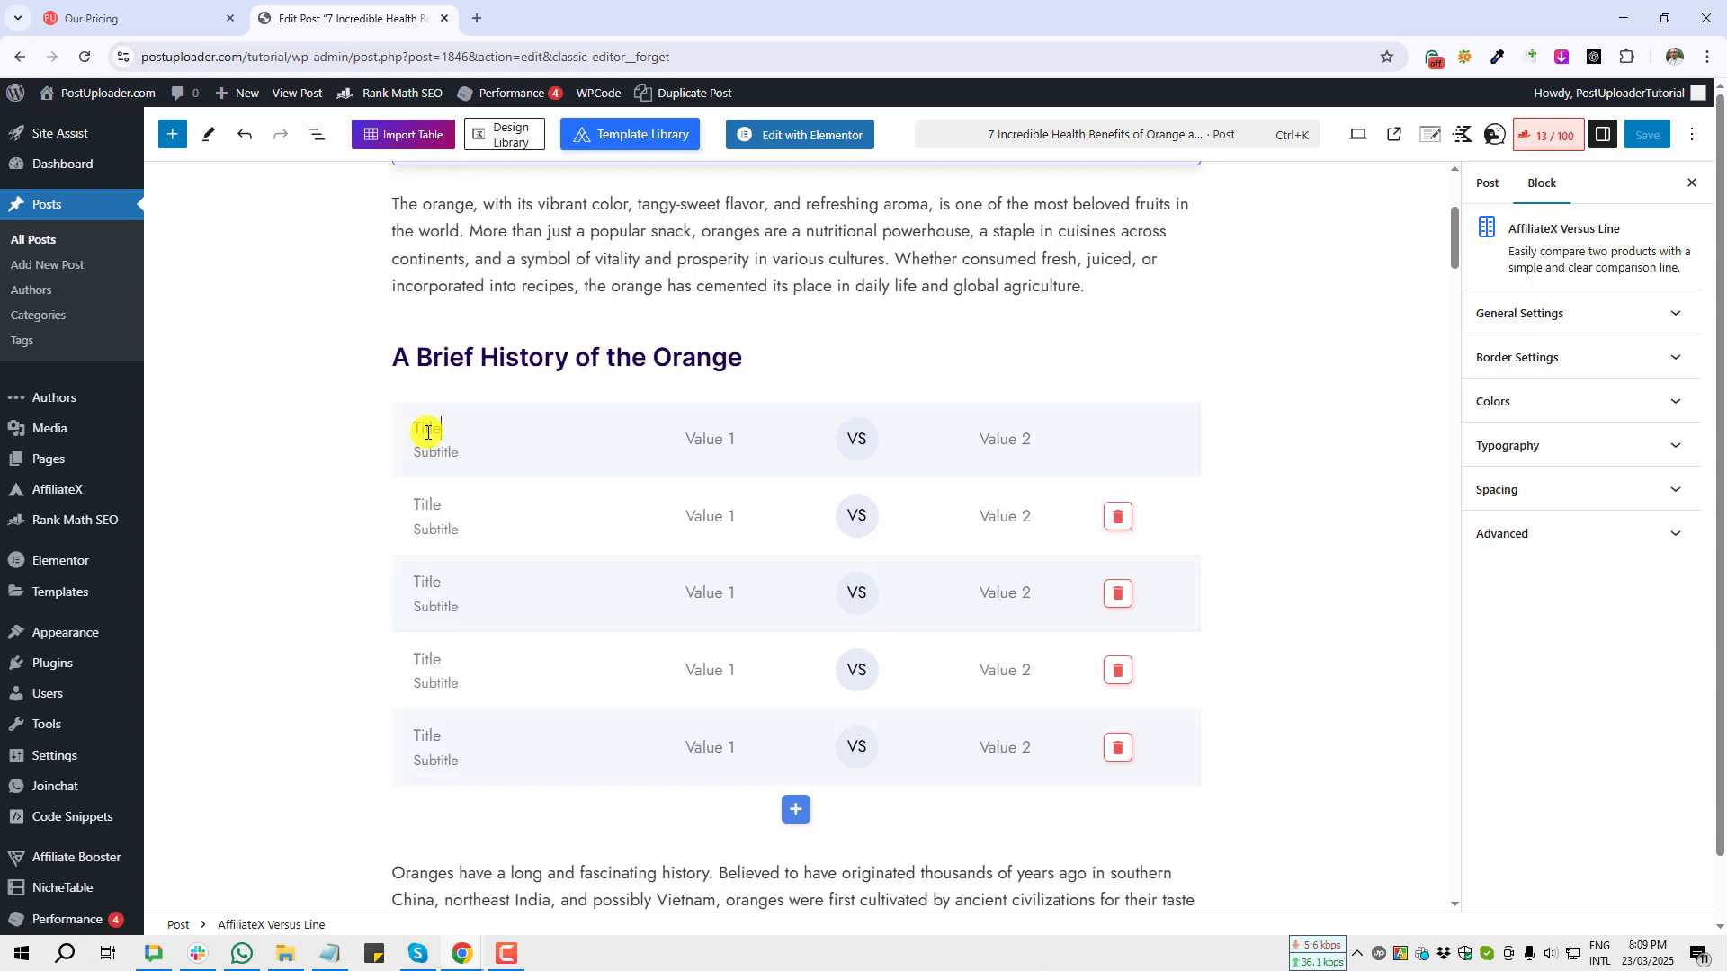
# Step: Set the first row's first value to Data Value
pyautogui.click(436, 454)
pyautogui.write('Subtitle')
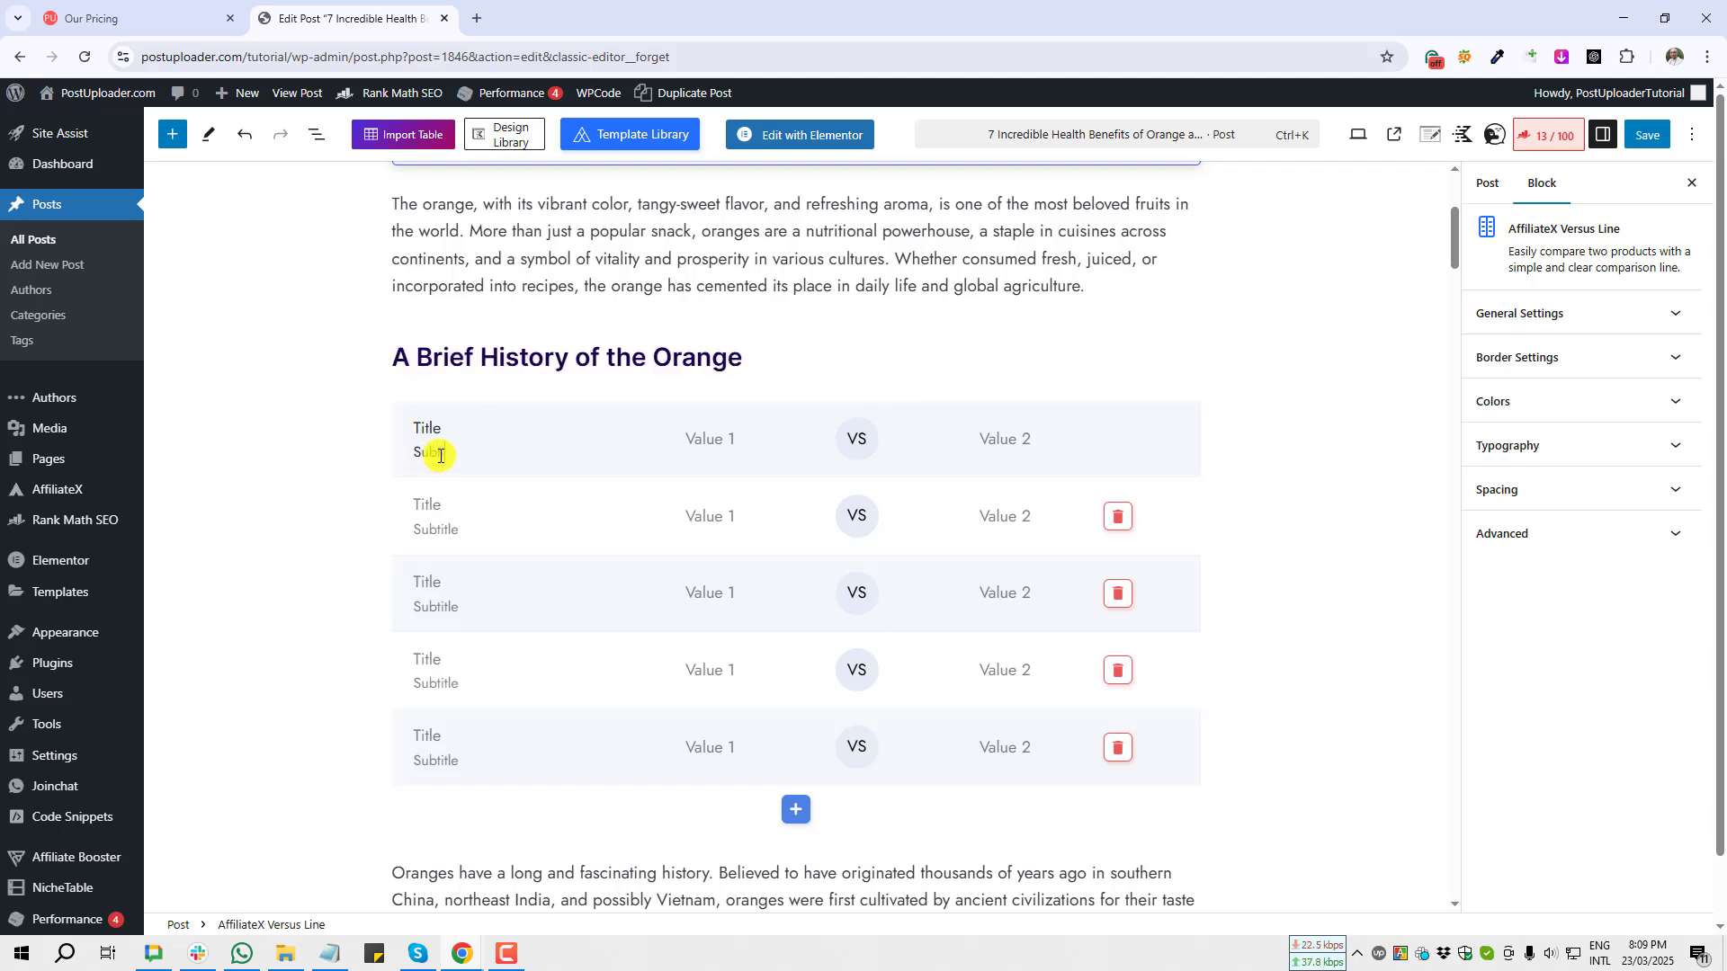
pyautogui.click(720, 441)
pyautogui.write('Data Valu')
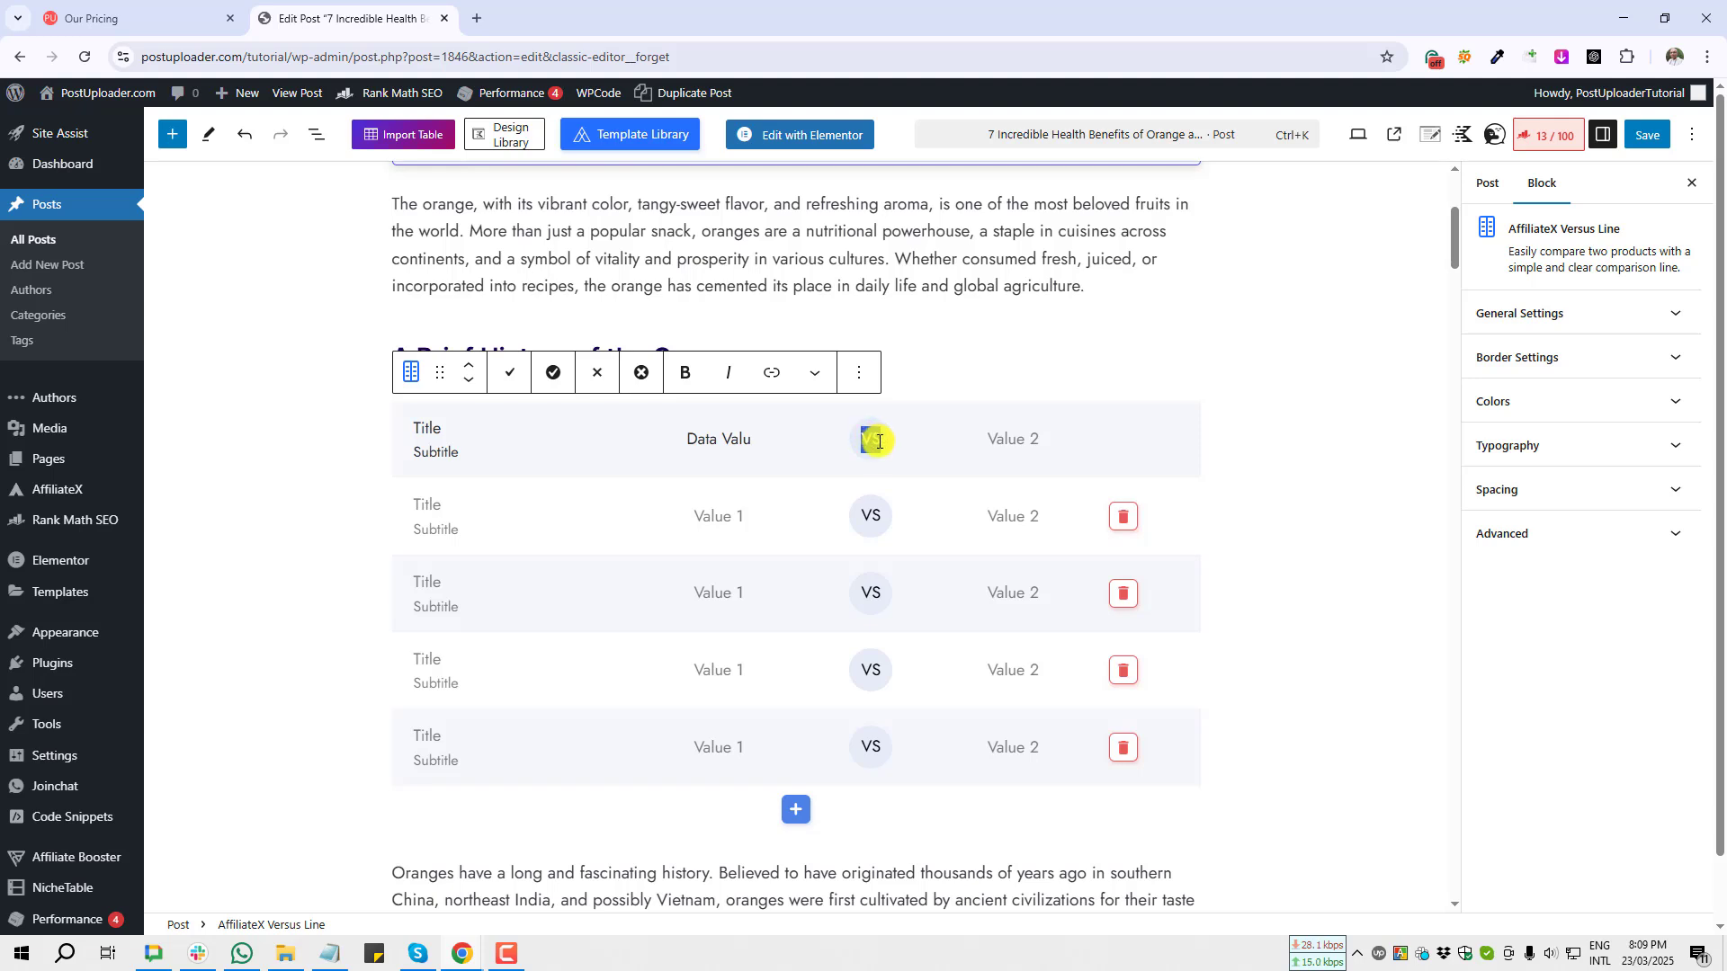
pyautogui.write('VS.')
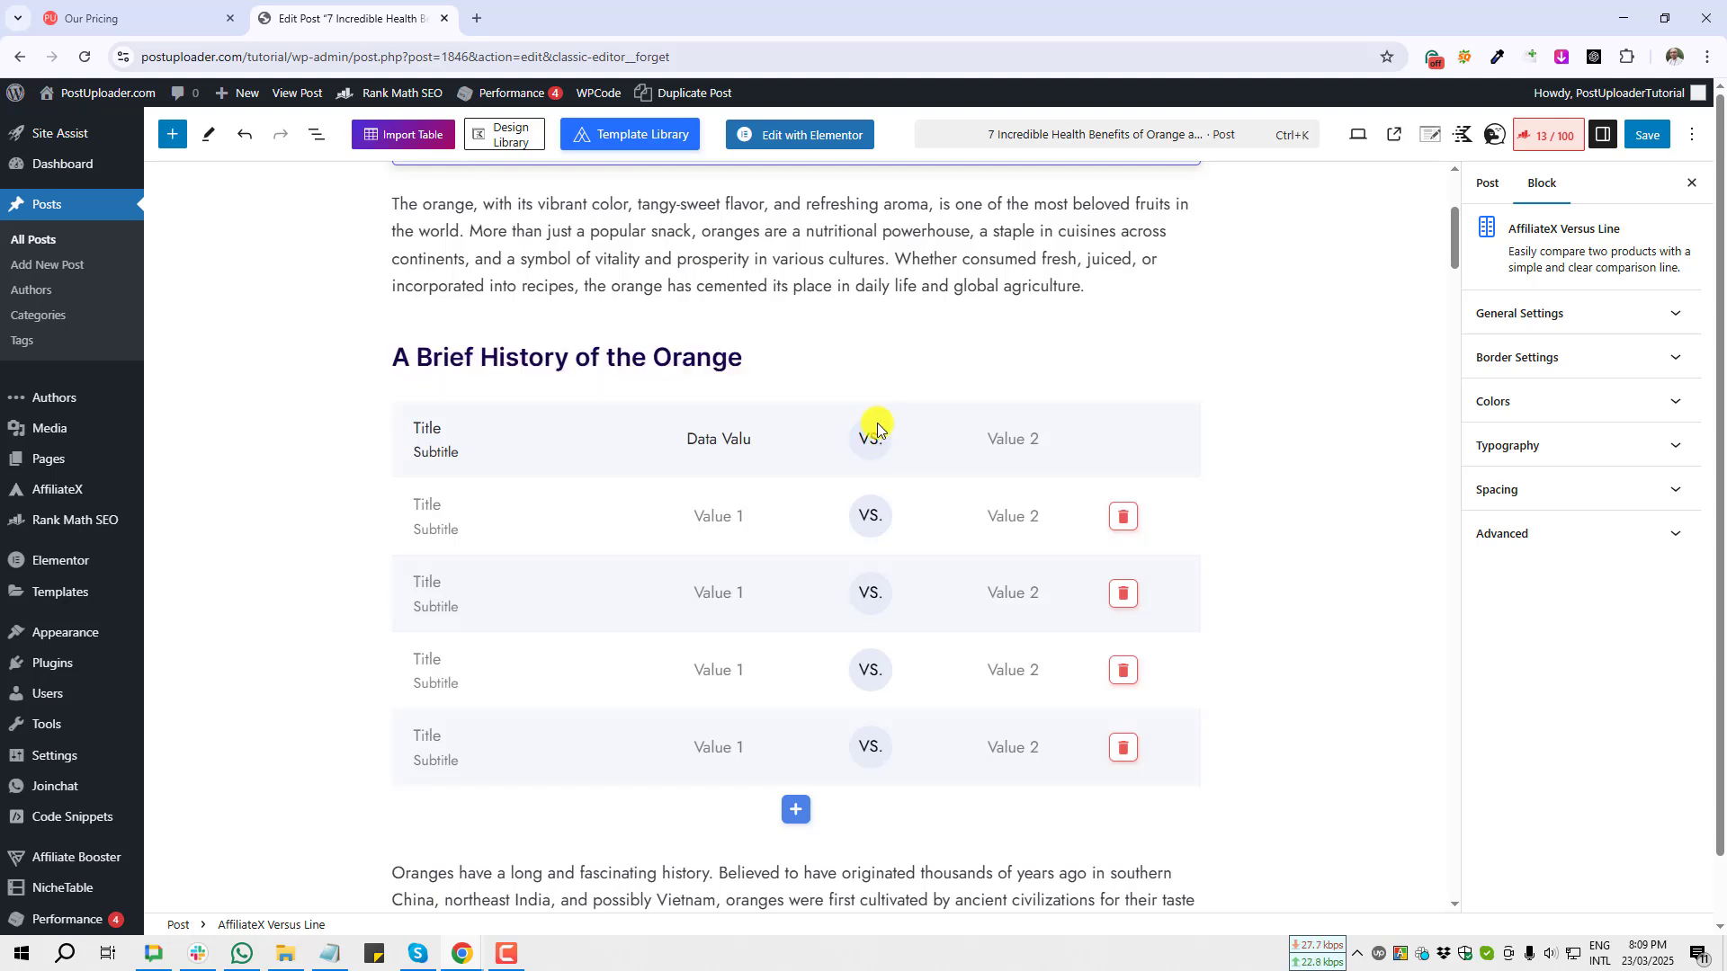
pyautogui.write('Verusus')
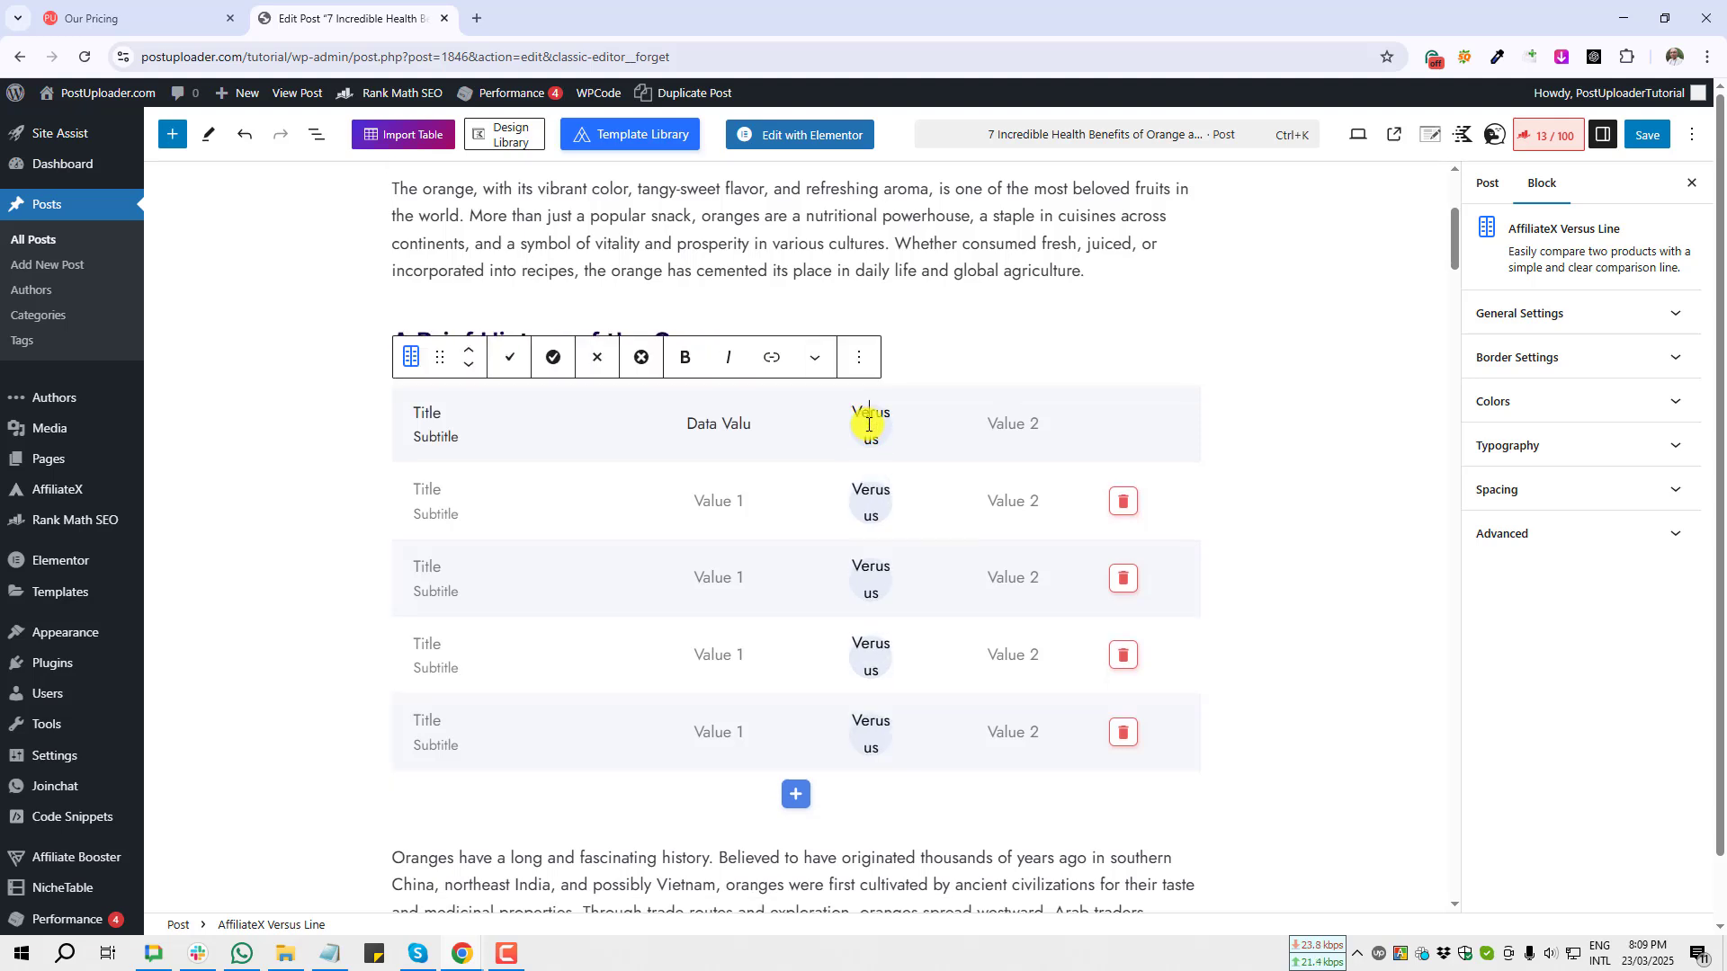
# Step: Change the versus label text to VS. for the comparison rows
pyautogui.doubleClick(868, 426)
pyautogui.write('VS.')
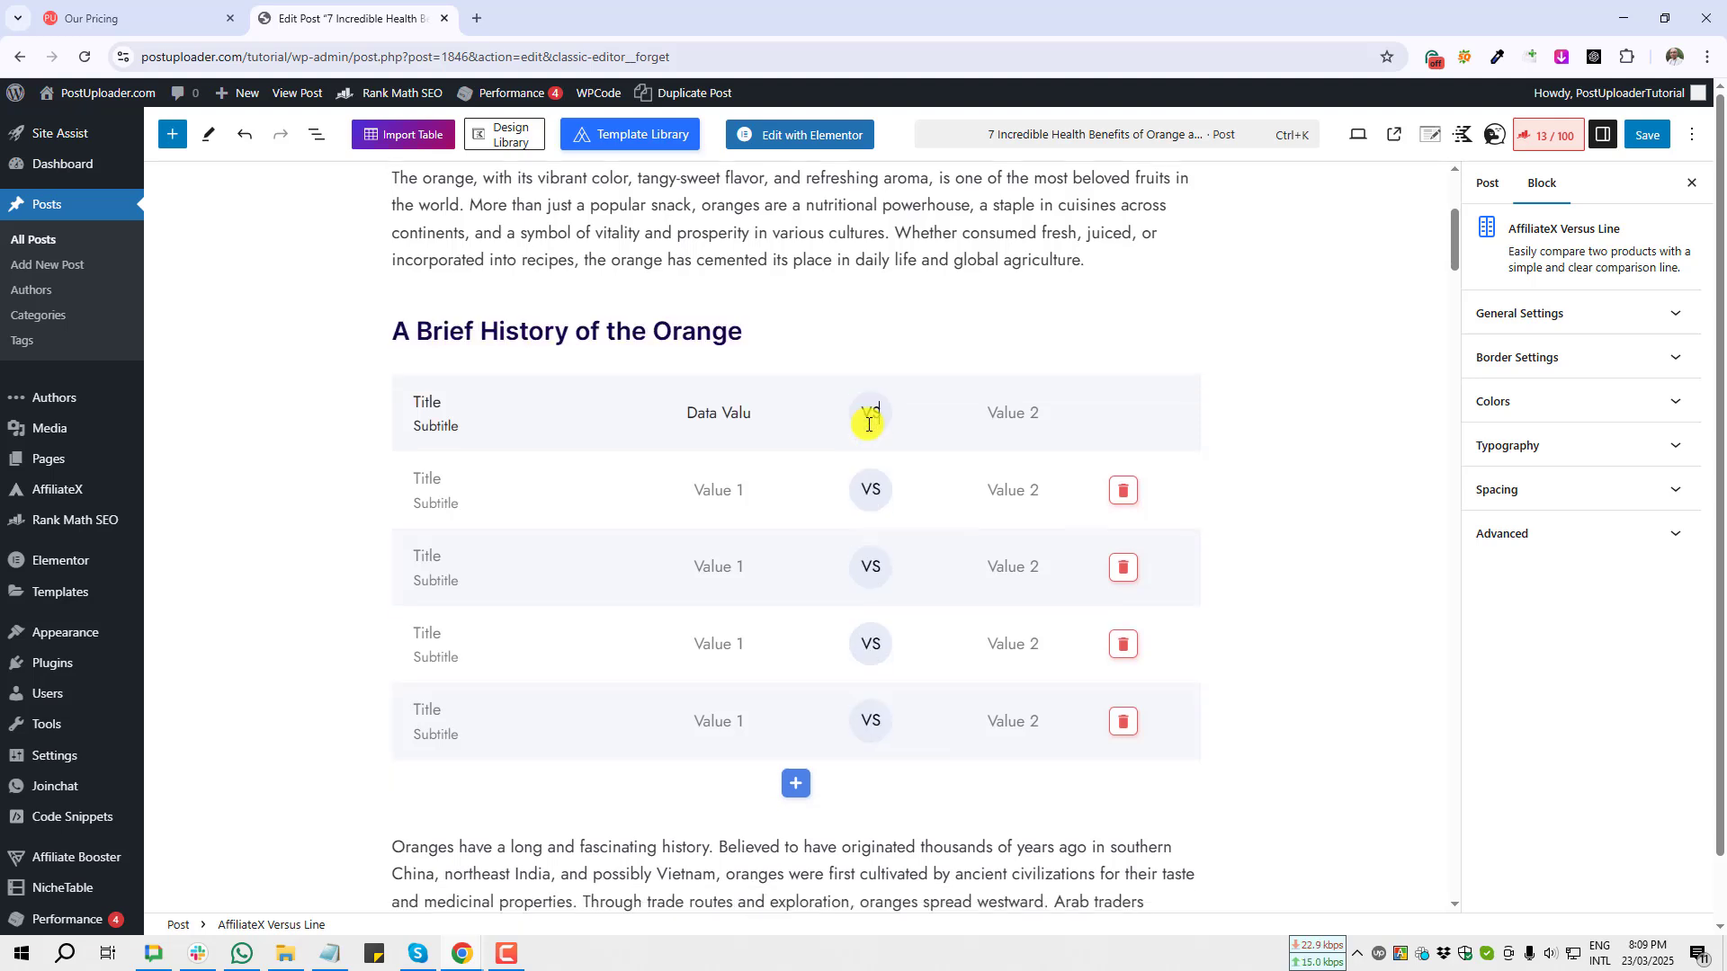
# Step: Set the first row's second value to Value 2
pyautogui.click(1008, 396)
pyautogui.write('Value ')
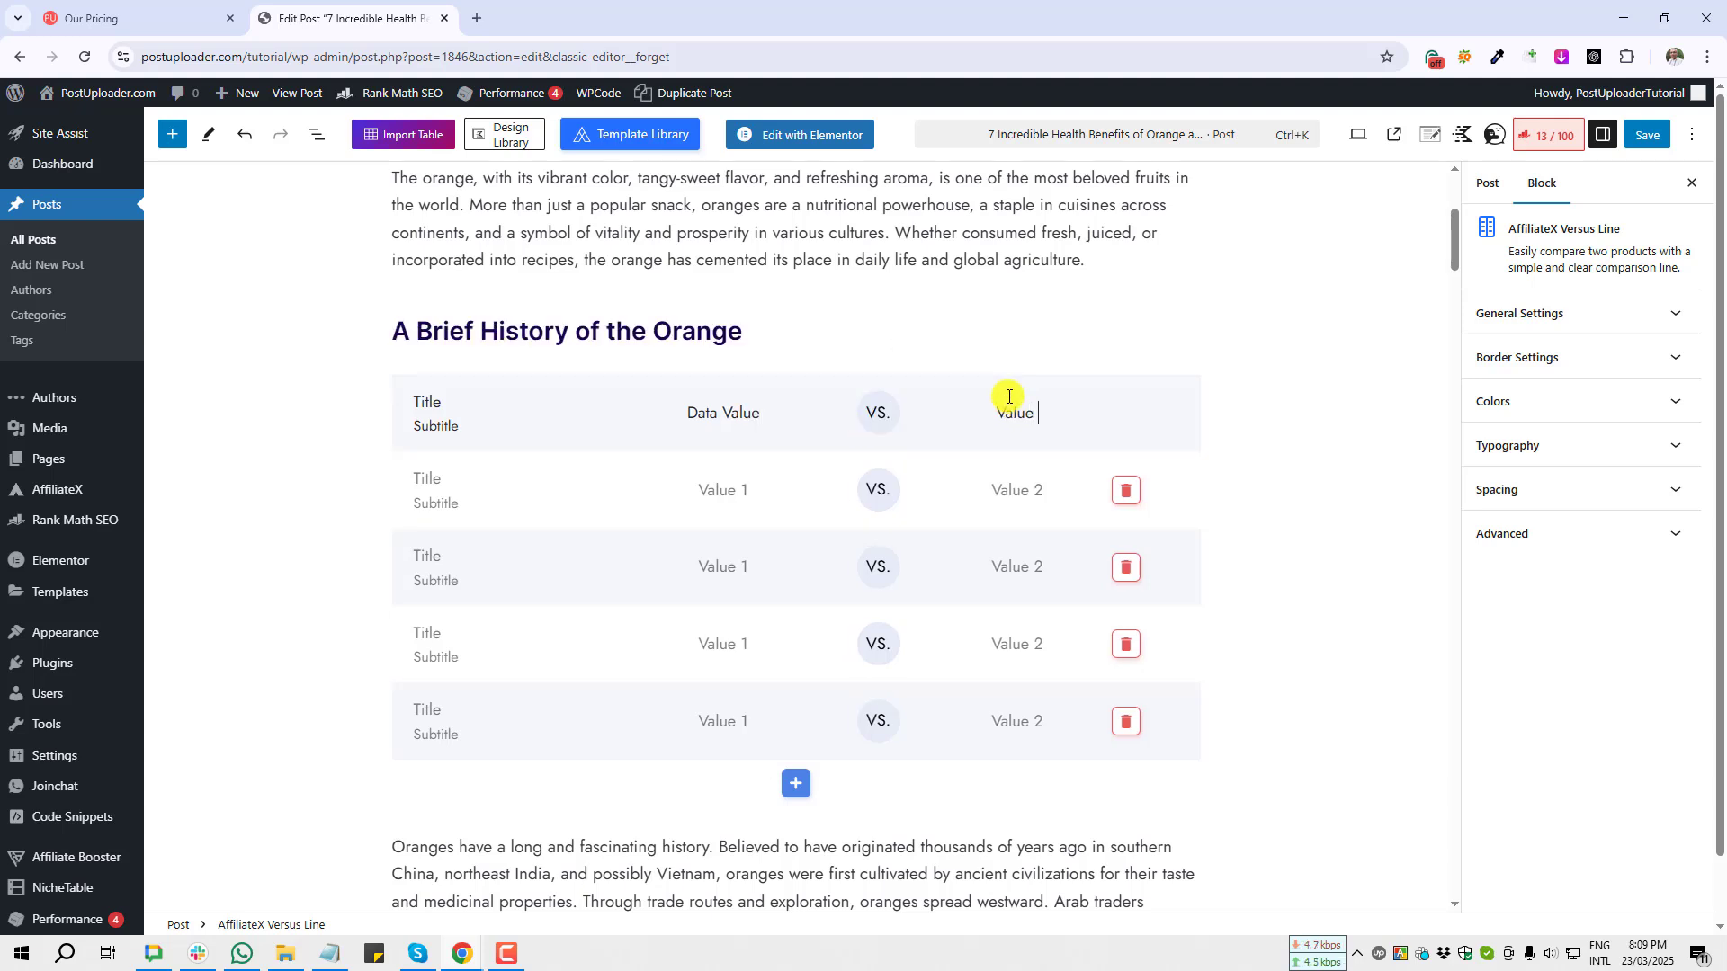
pyautogui.write('2')
# Step: Examine the pre-filled iPhone 13 Pro vs iPhone 13 Pro Max comparison block
pyautogui.click(422, 476)
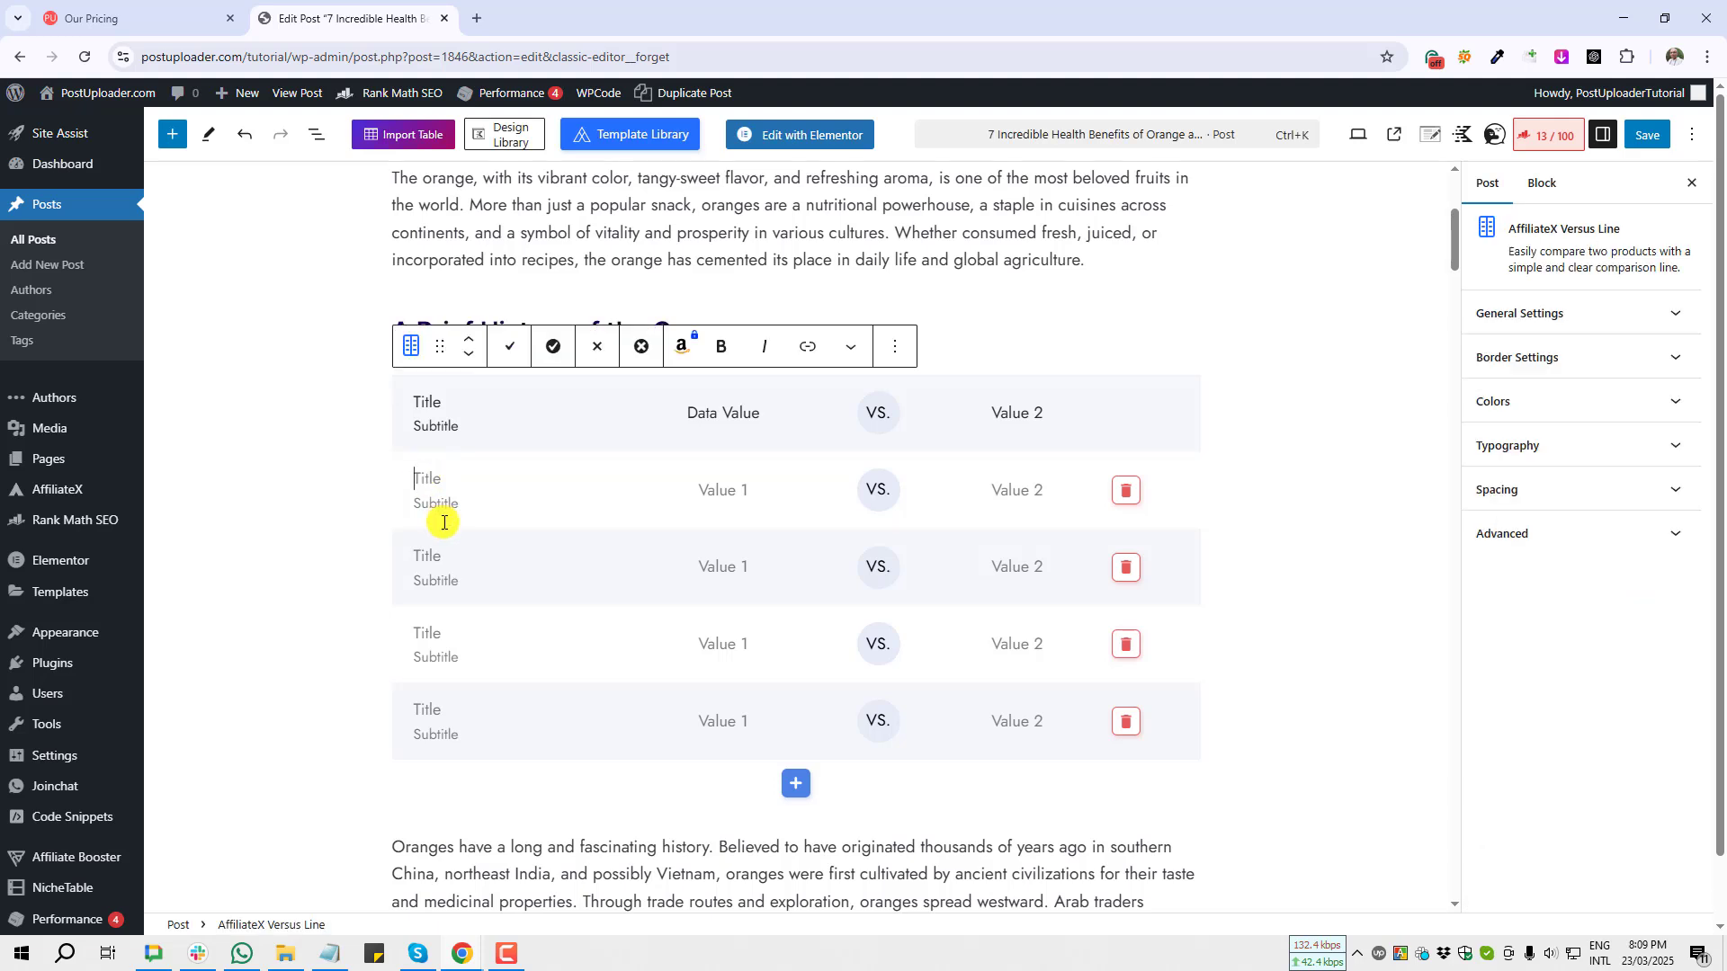
pyautogui.click(718, 489)
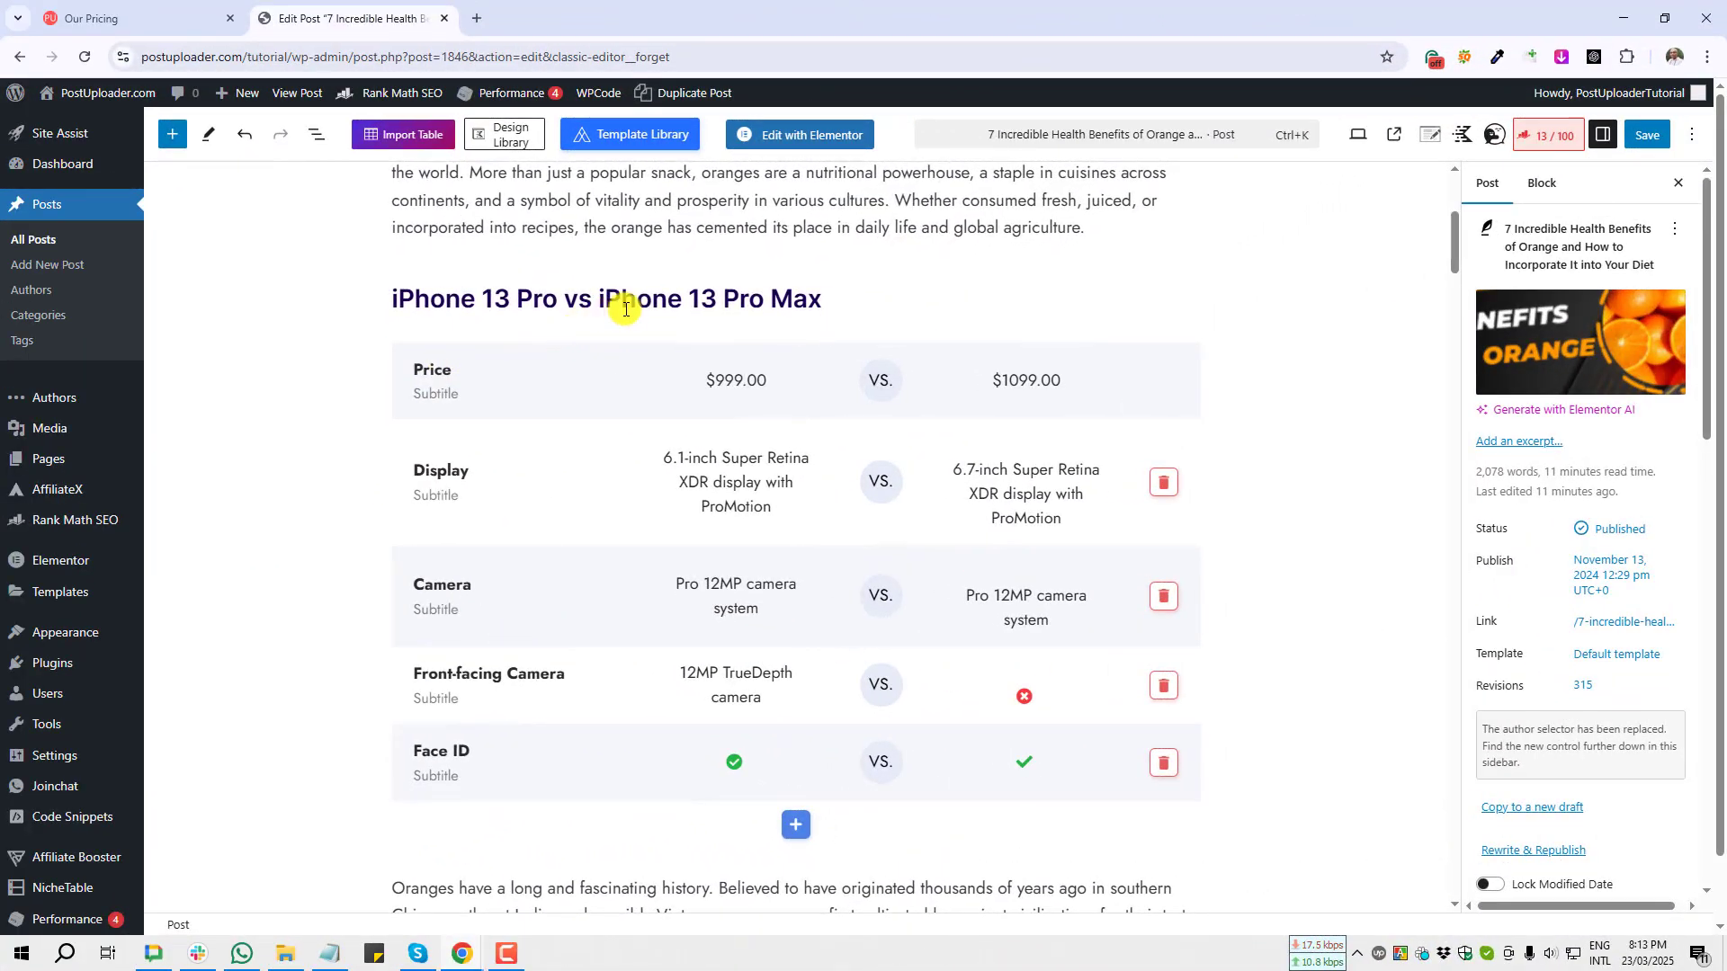
pyautogui.tripleClick(654, 300)
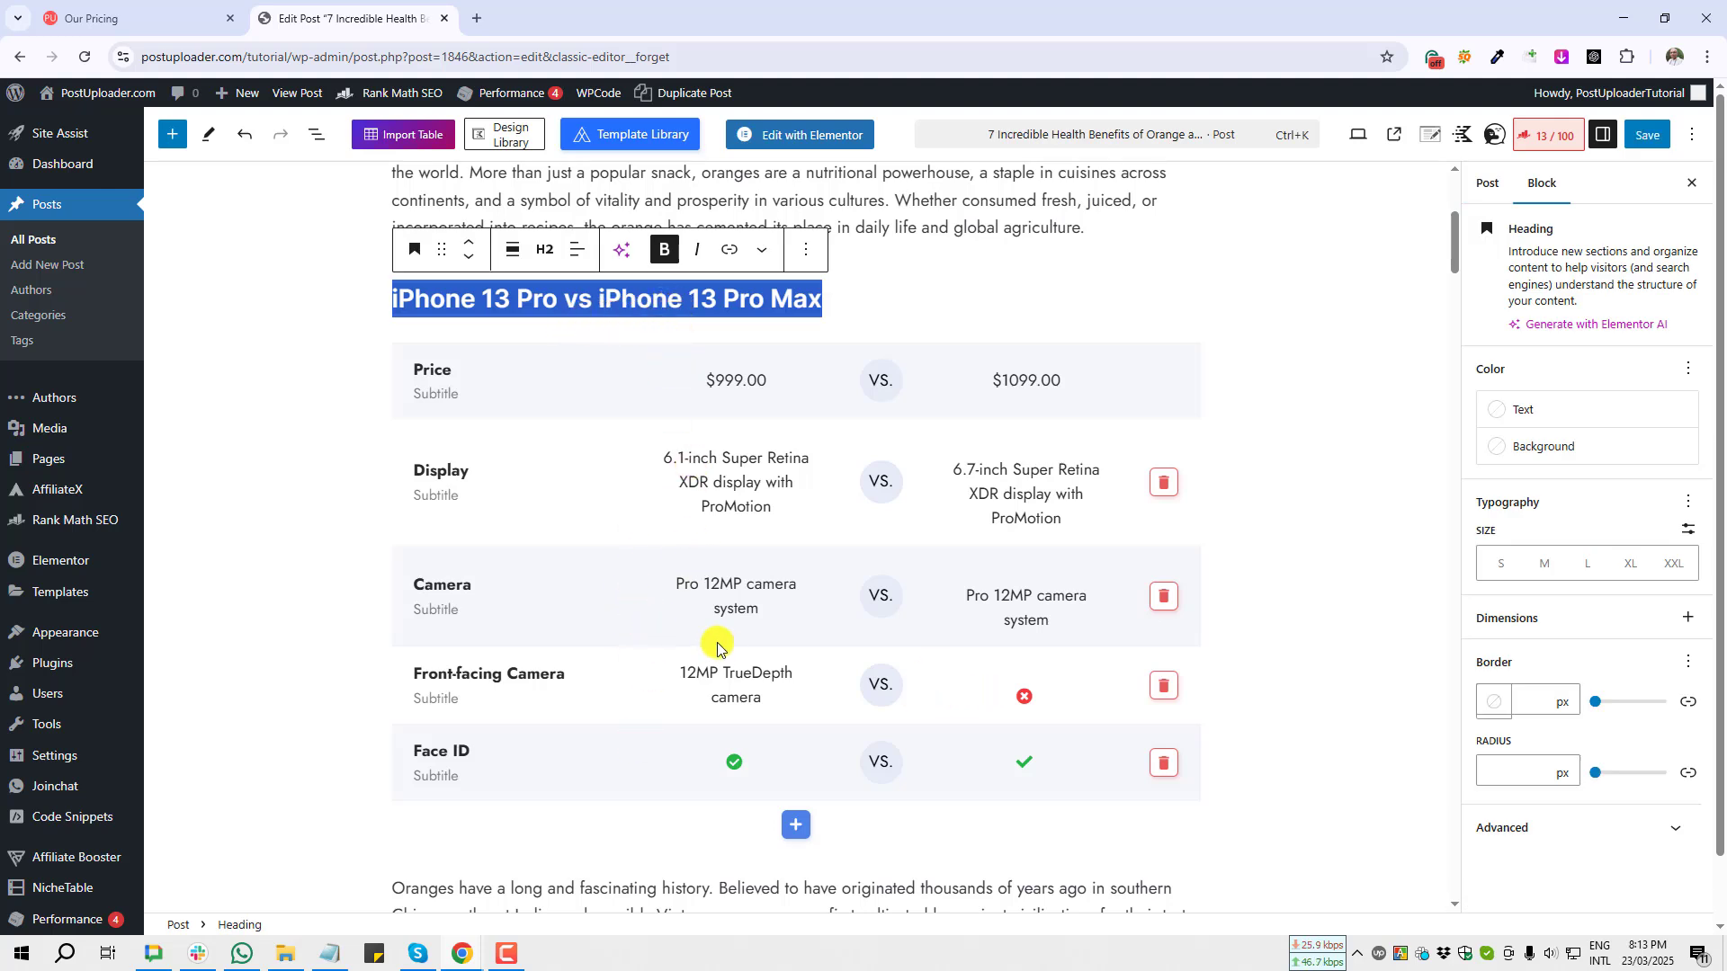
pyautogui.scroll(-1, 720, 644)
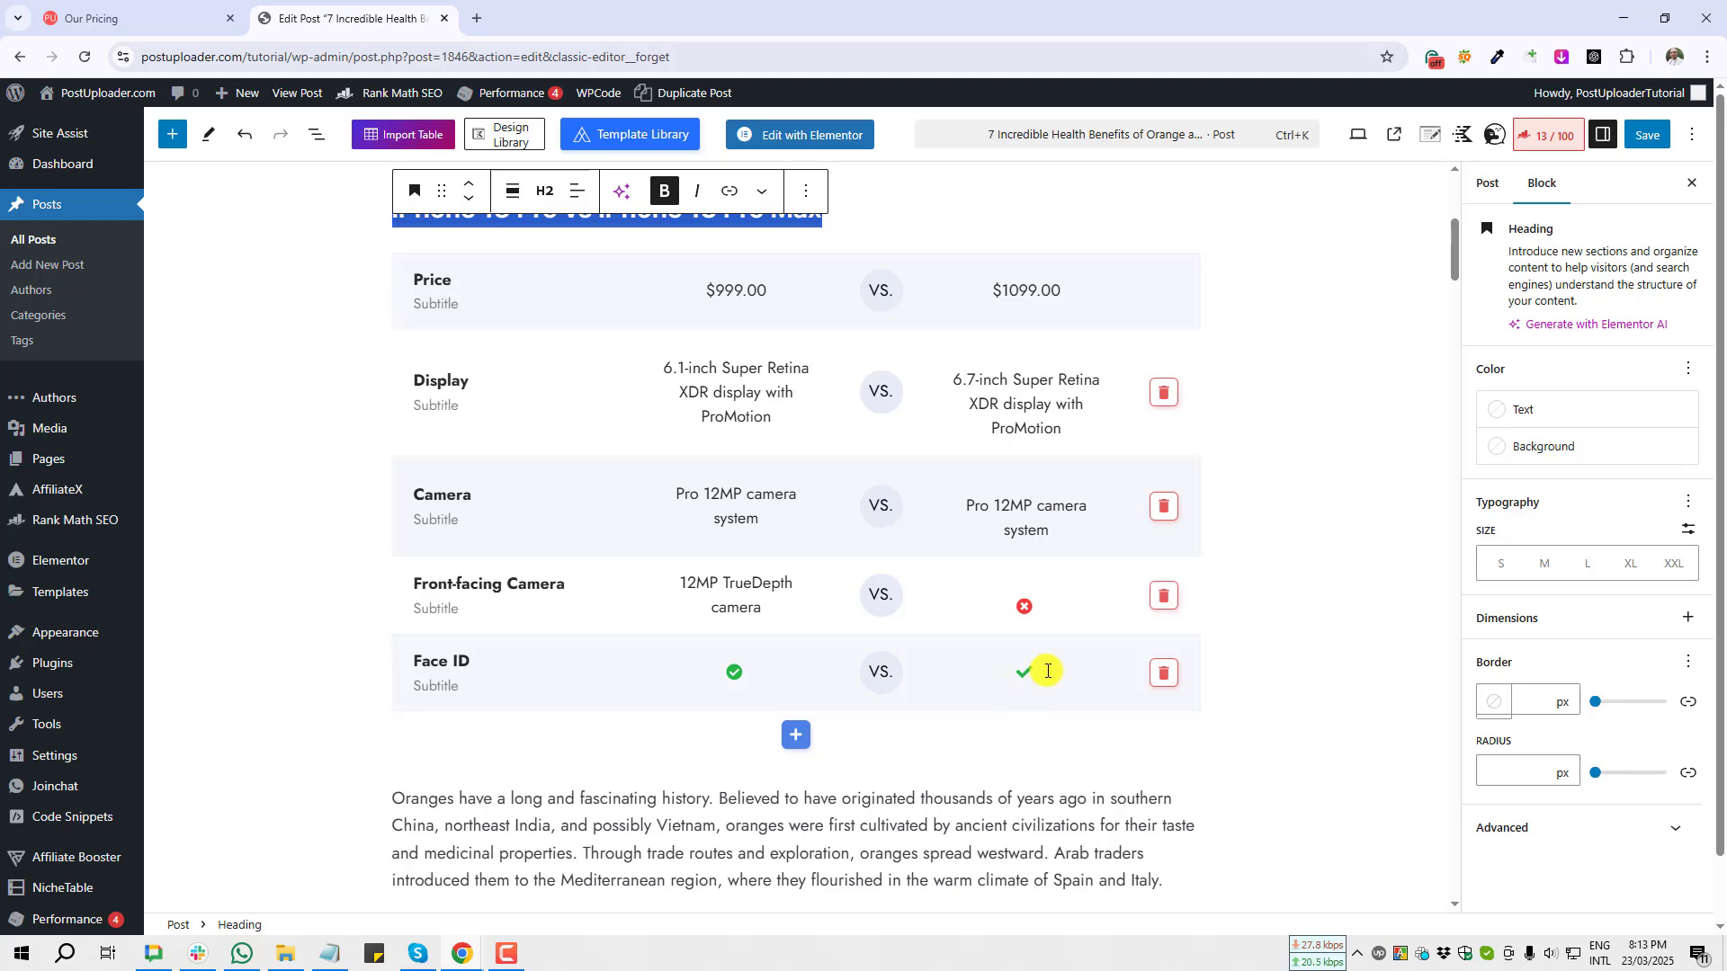
# Step: Add a new row to the comparison block and title it Demo
pyautogui.click(798, 739)
pyautogui.click(439, 735)
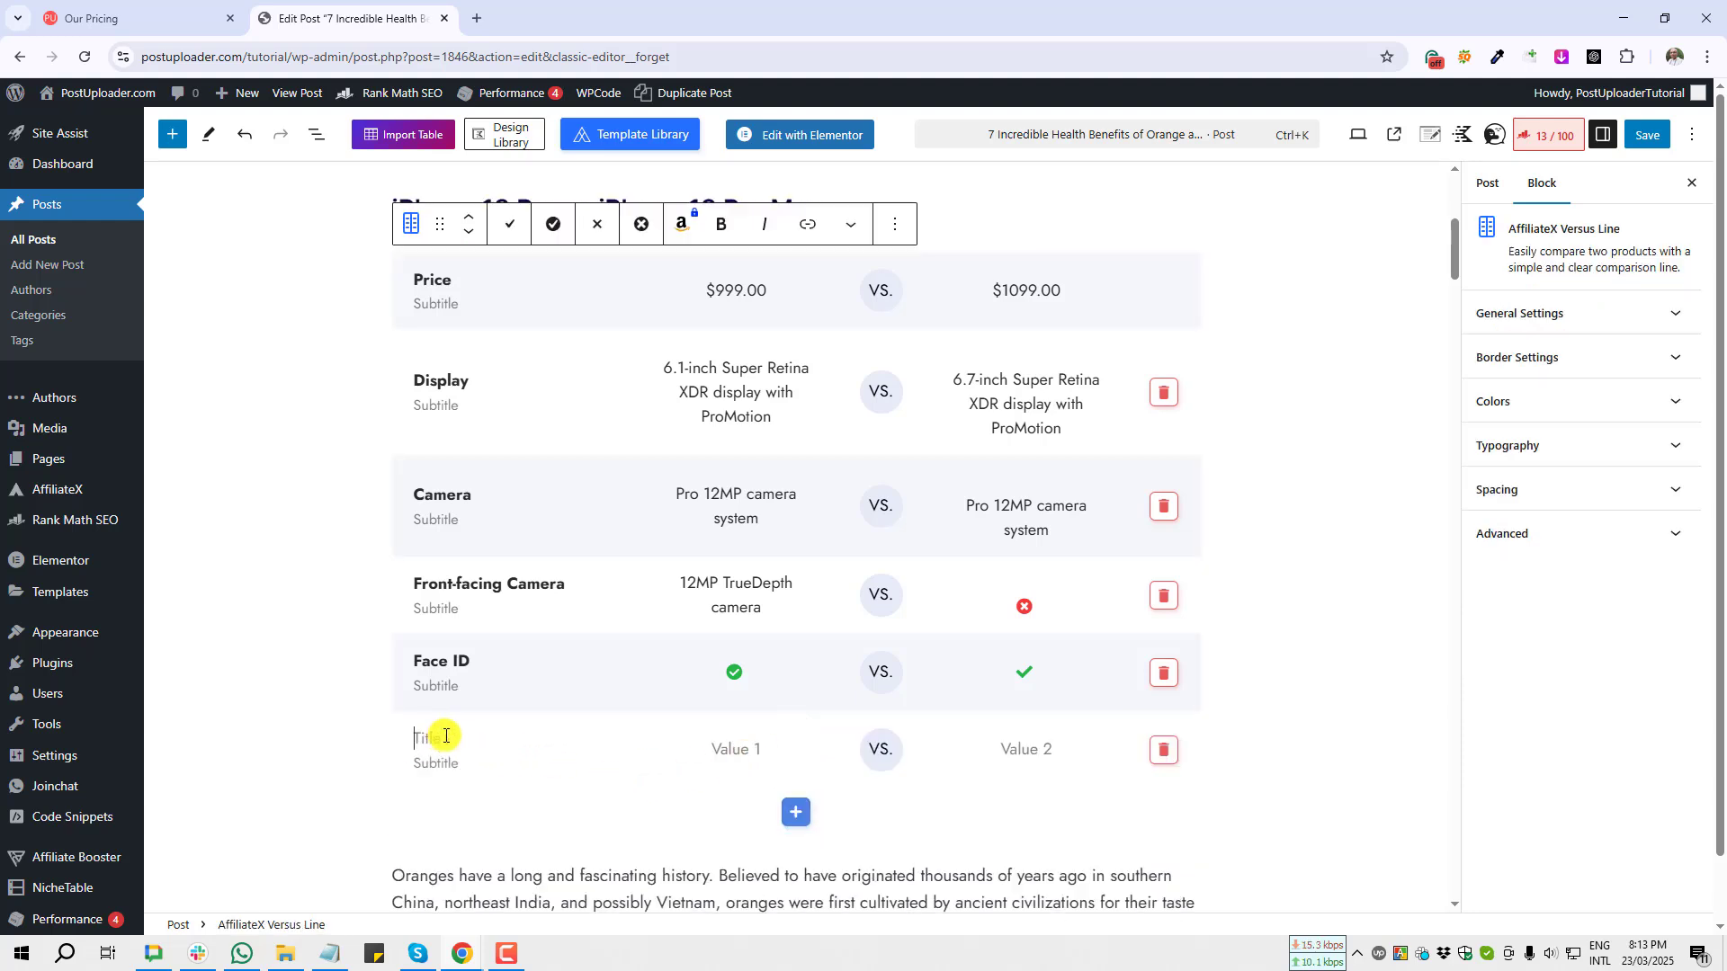
pyautogui.write('Demo')
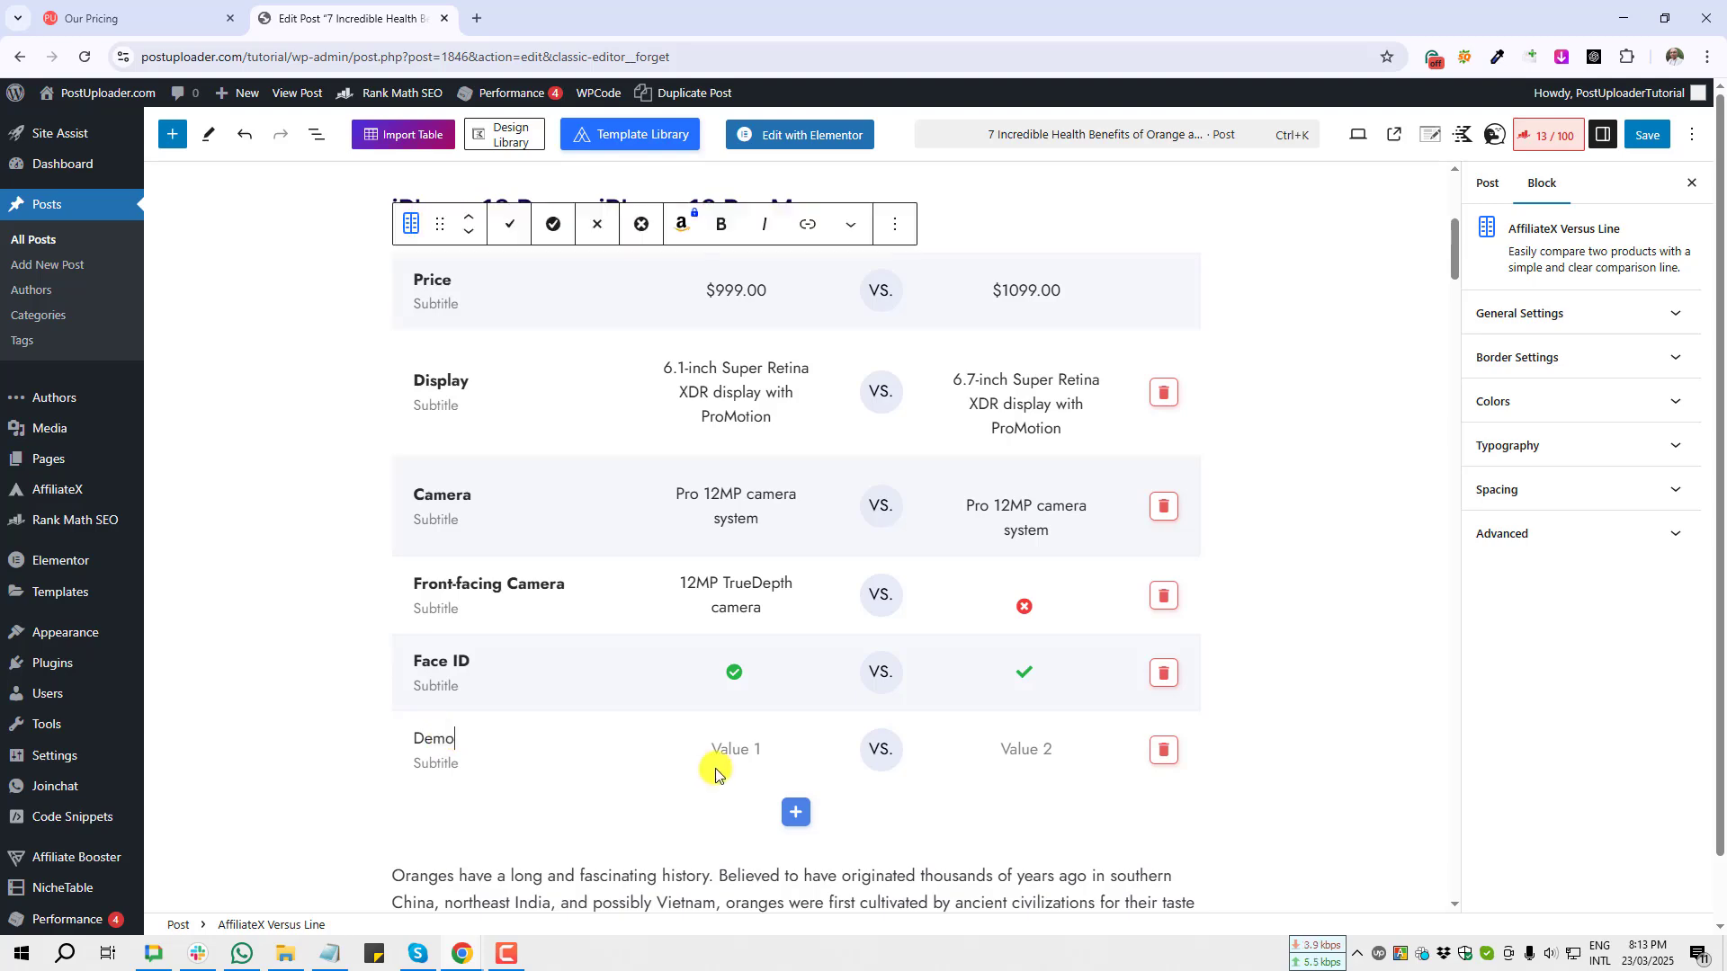
# Step: Set the Demo row's first value to a check mark icon
pyautogui.click(738, 749)
pyautogui.scroll(-4, 710, 764)
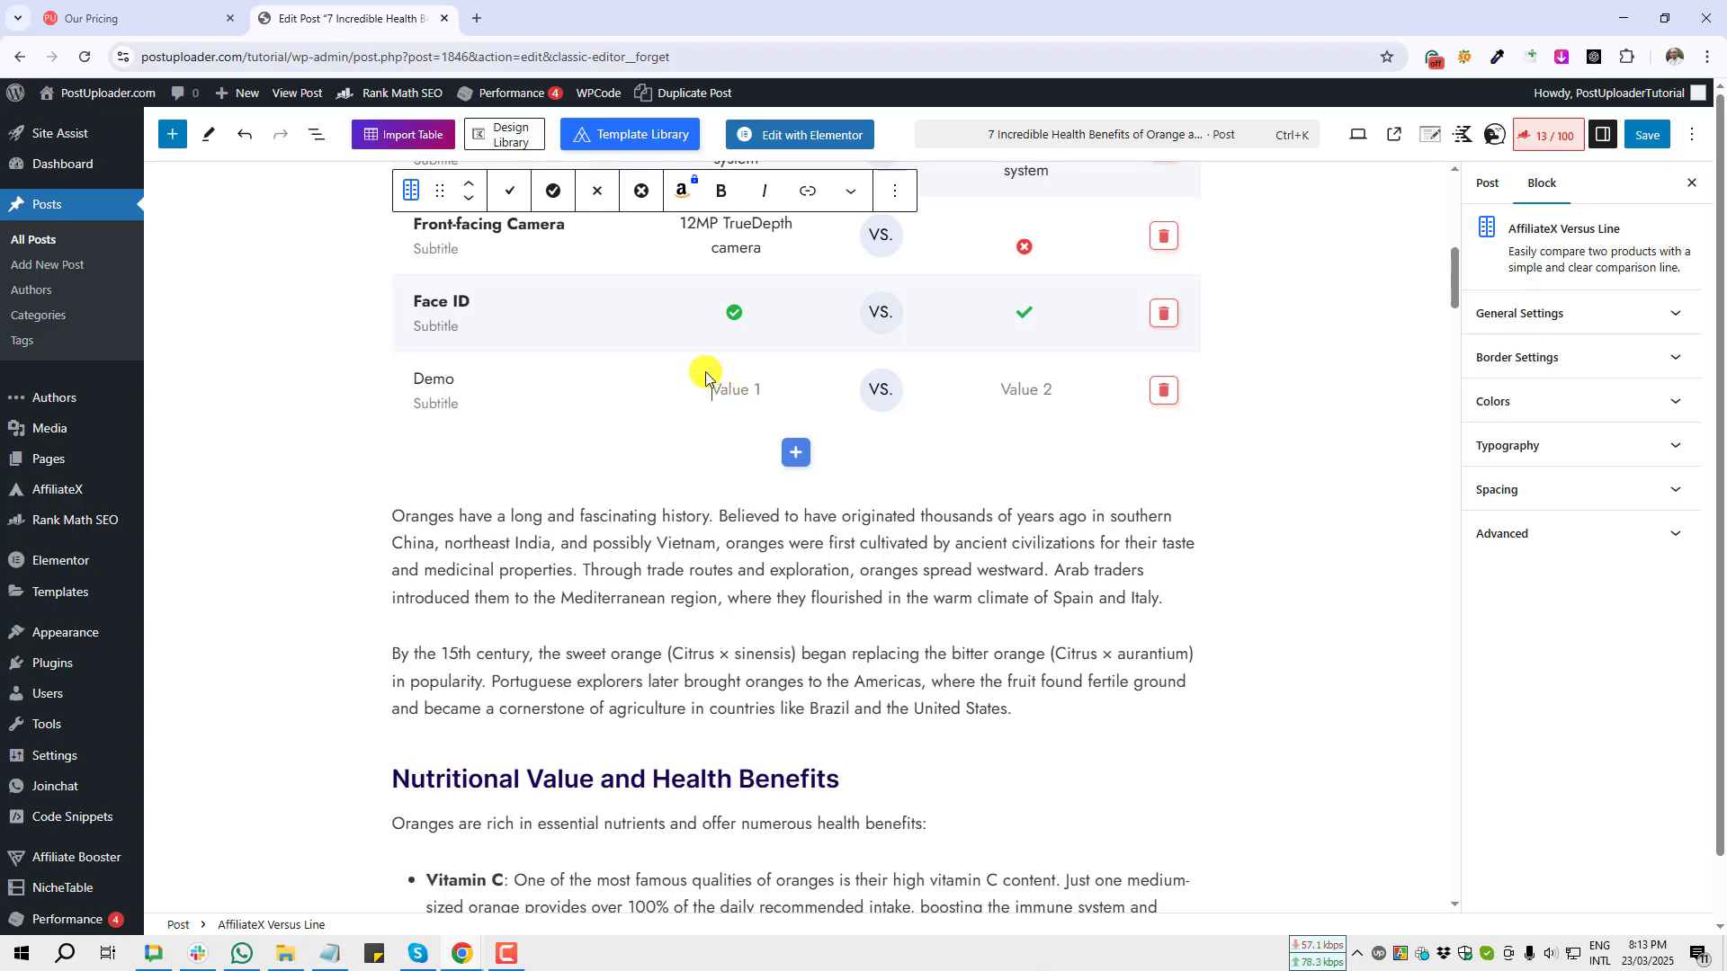
pyautogui.press('Print')
pyautogui.moveTo(488, 168); pyautogui.dragTo(664, 215)
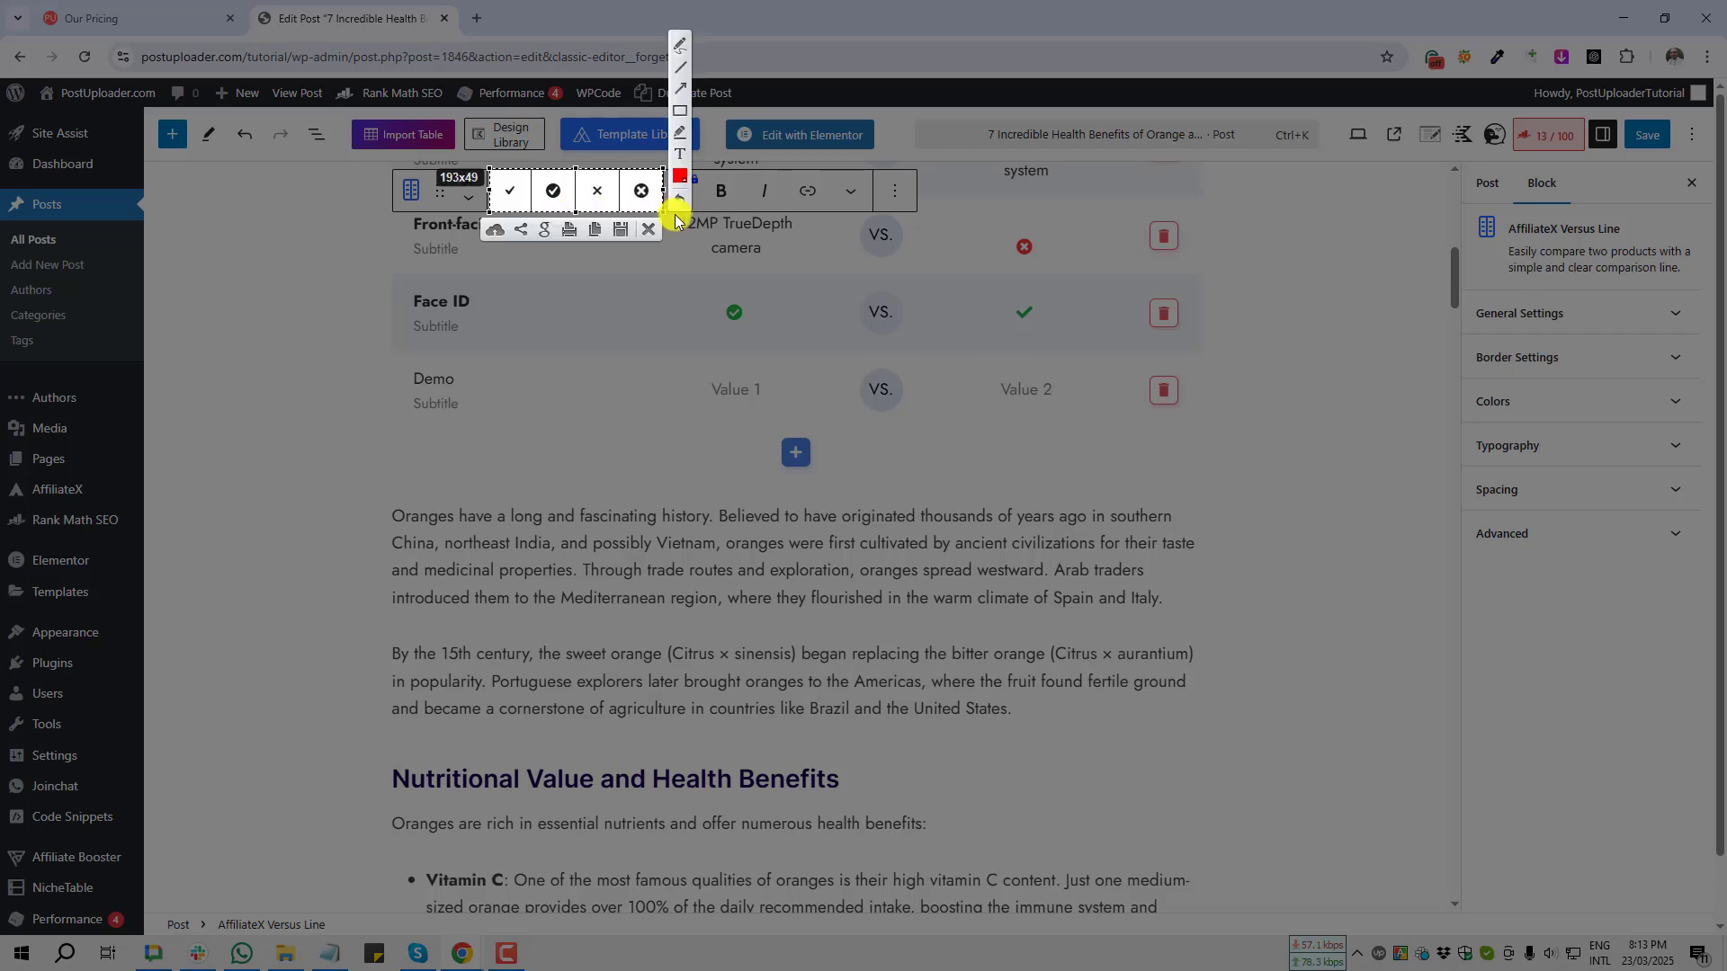
pyautogui.click(648, 232)
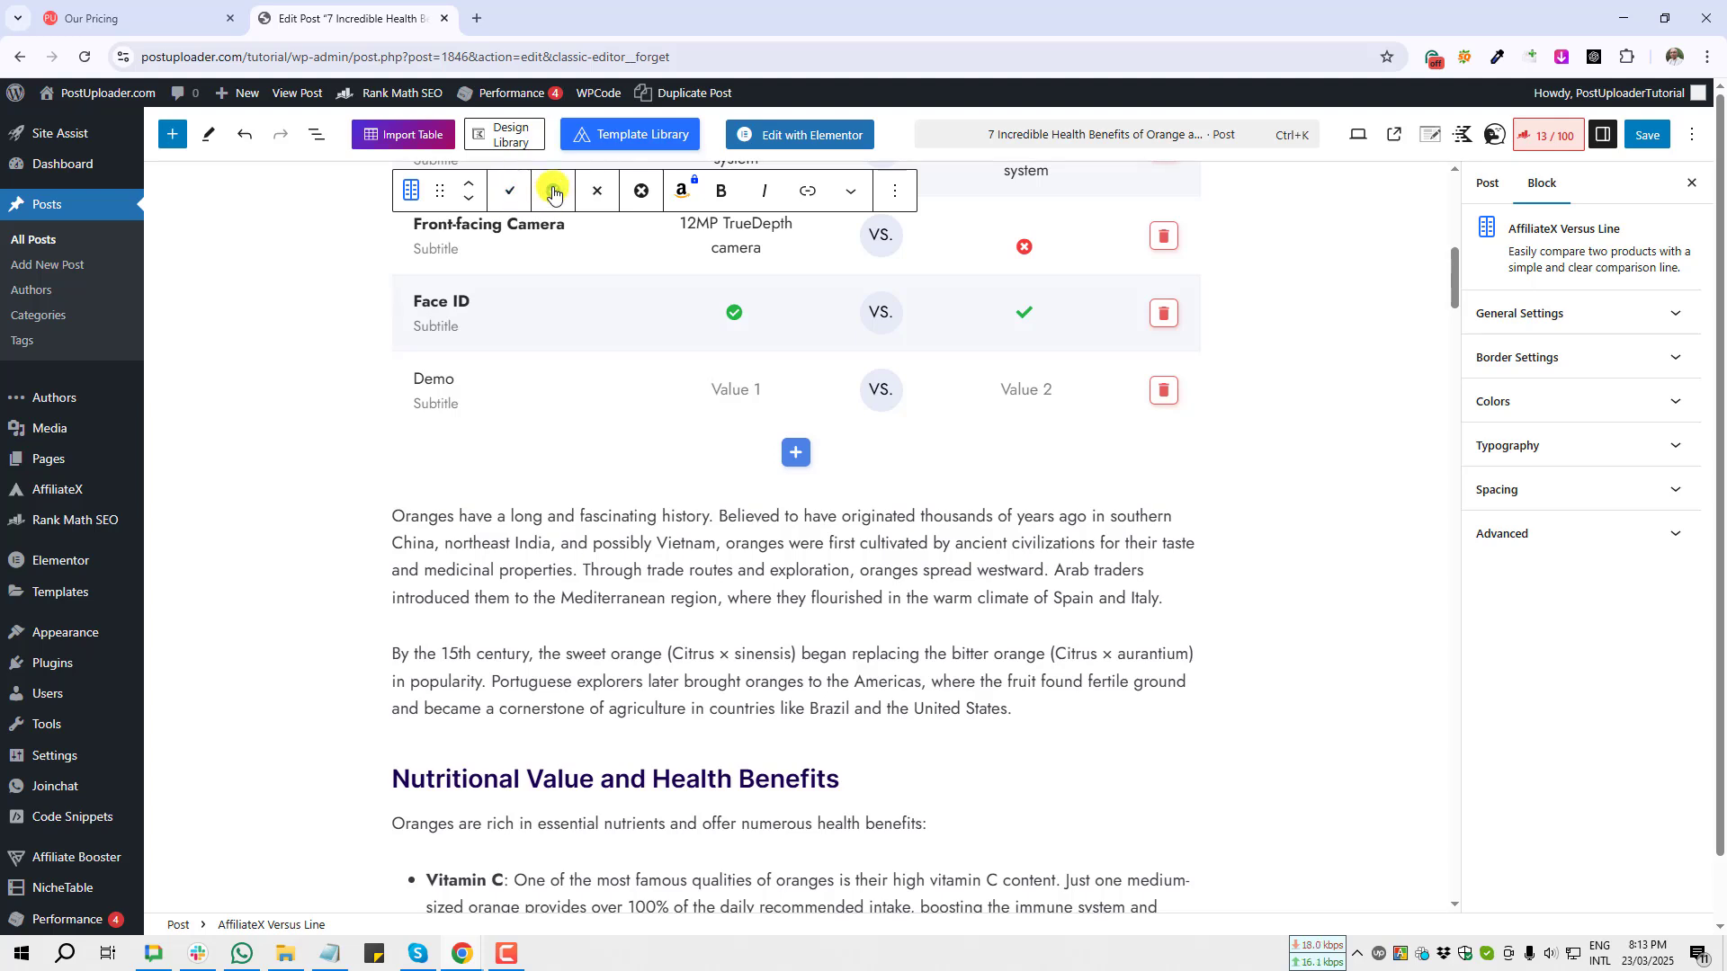
pyautogui.click(754, 388)
pyautogui.click(733, 389)
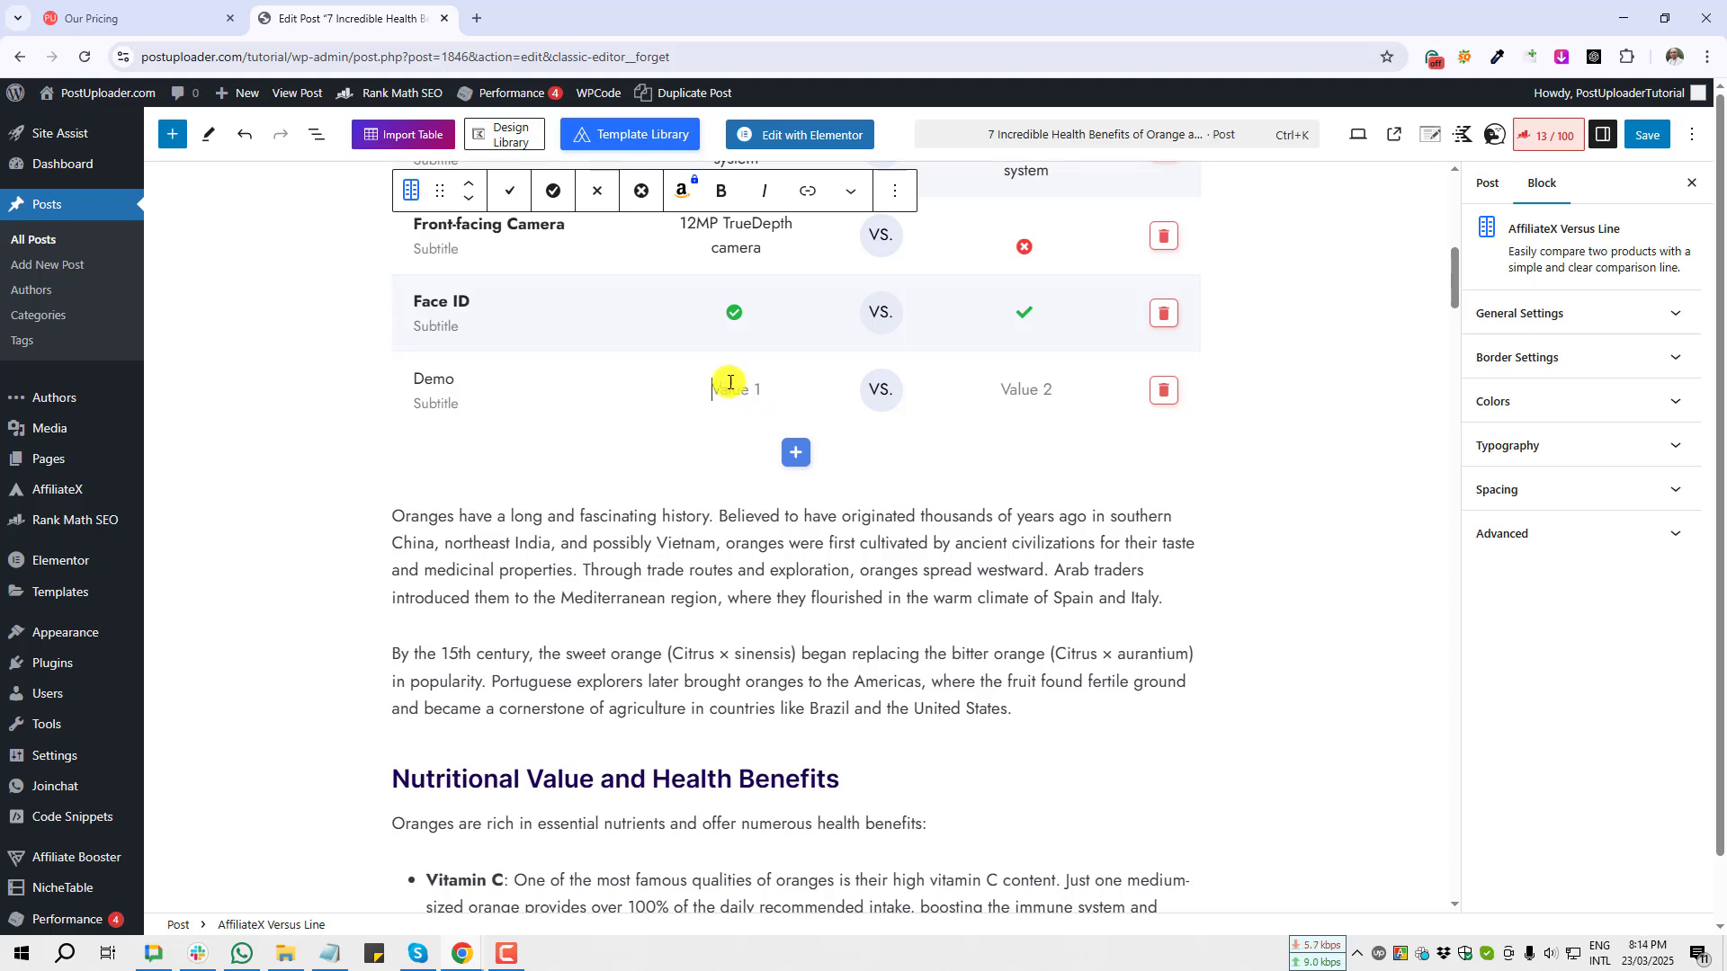
pyautogui.press('BackSpace')
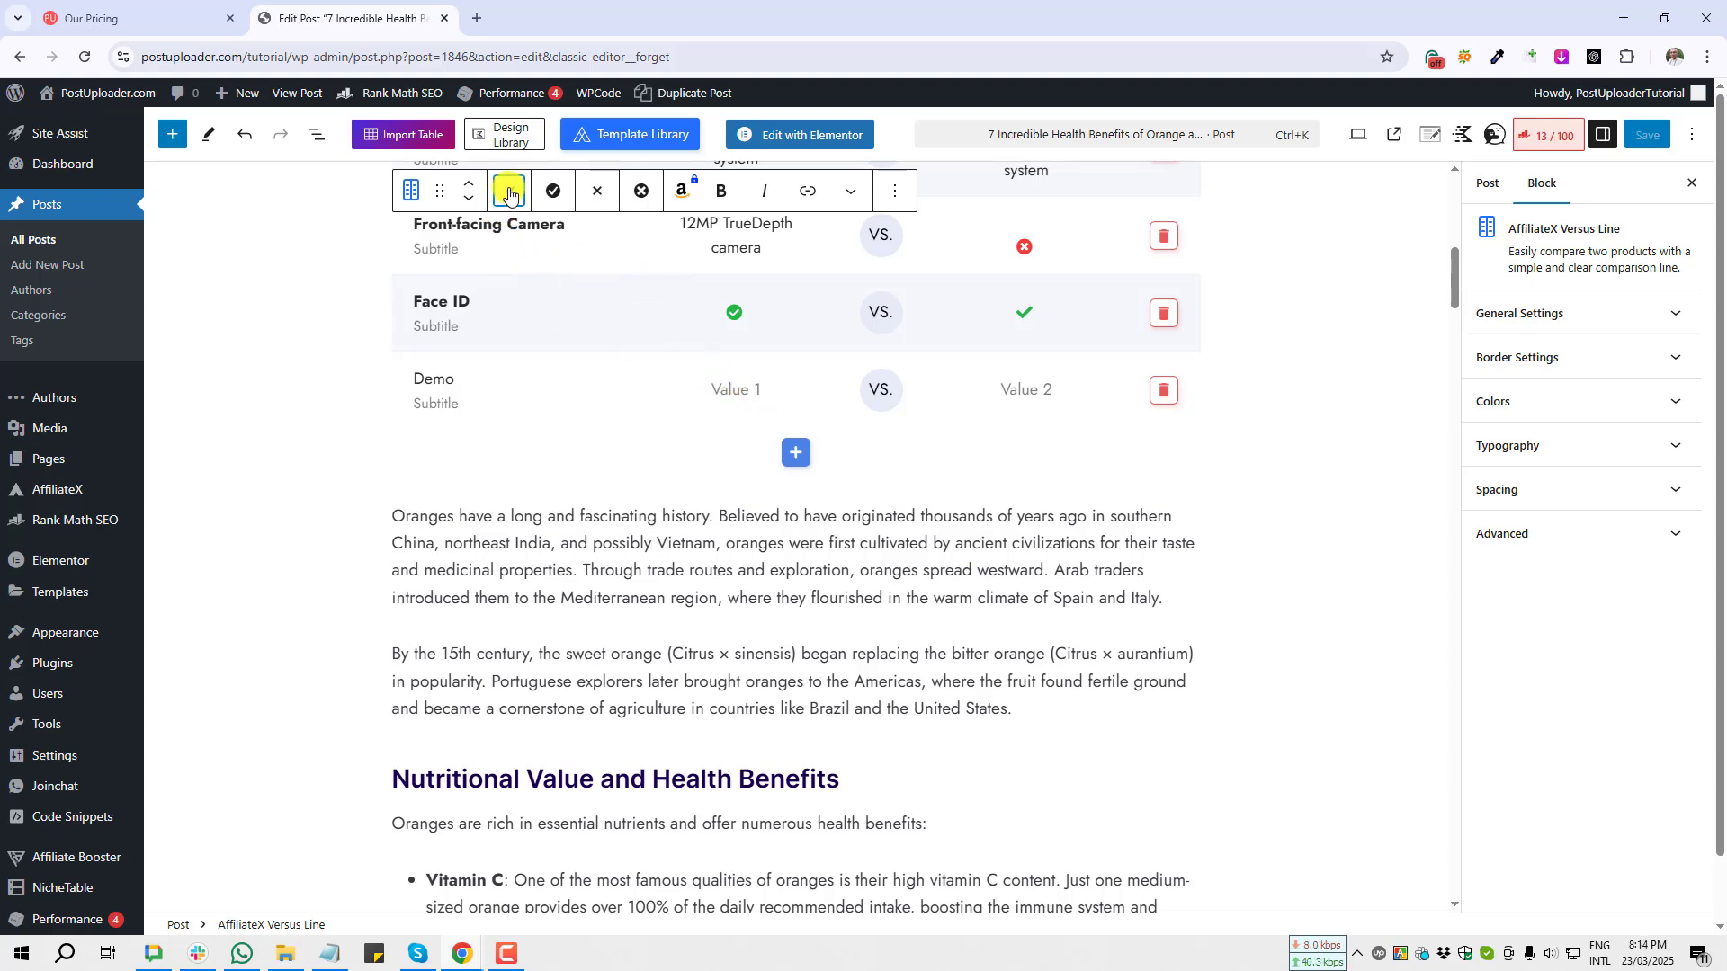
pyautogui.click(1017, 390)
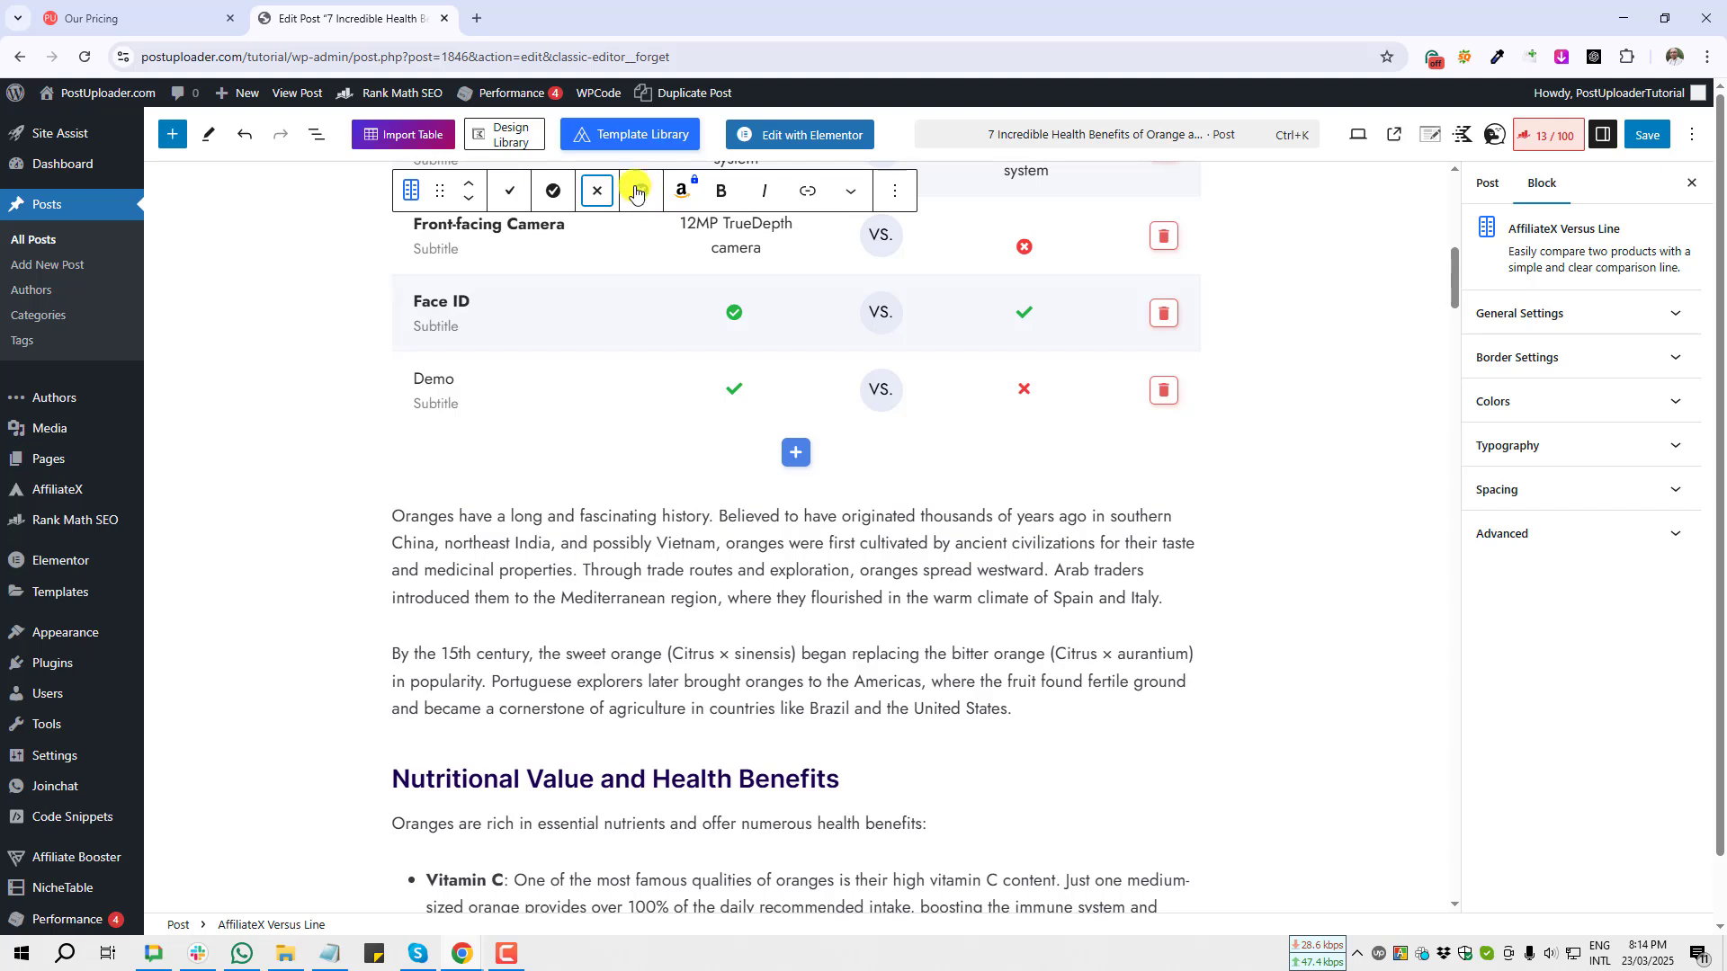
# Step: Set the Demo row's second value to a cross icon
pyautogui.click(1049, 393)
pyautogui.press('BackSpace')
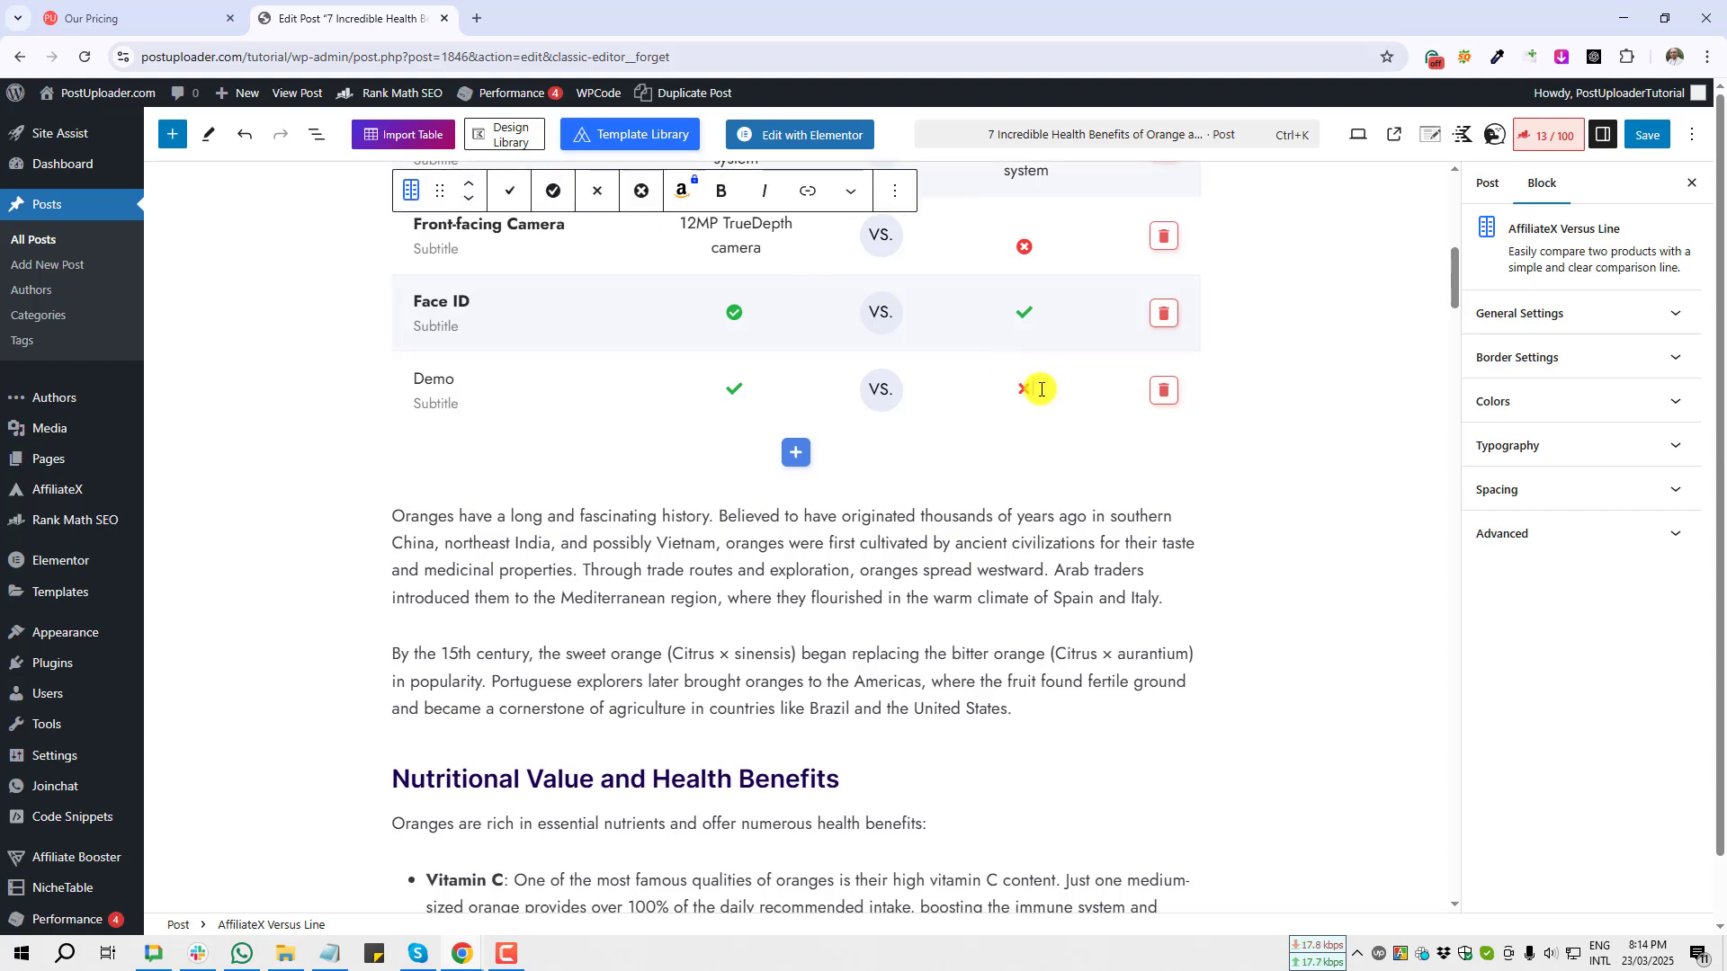
pyautogui.press('BackSpace')
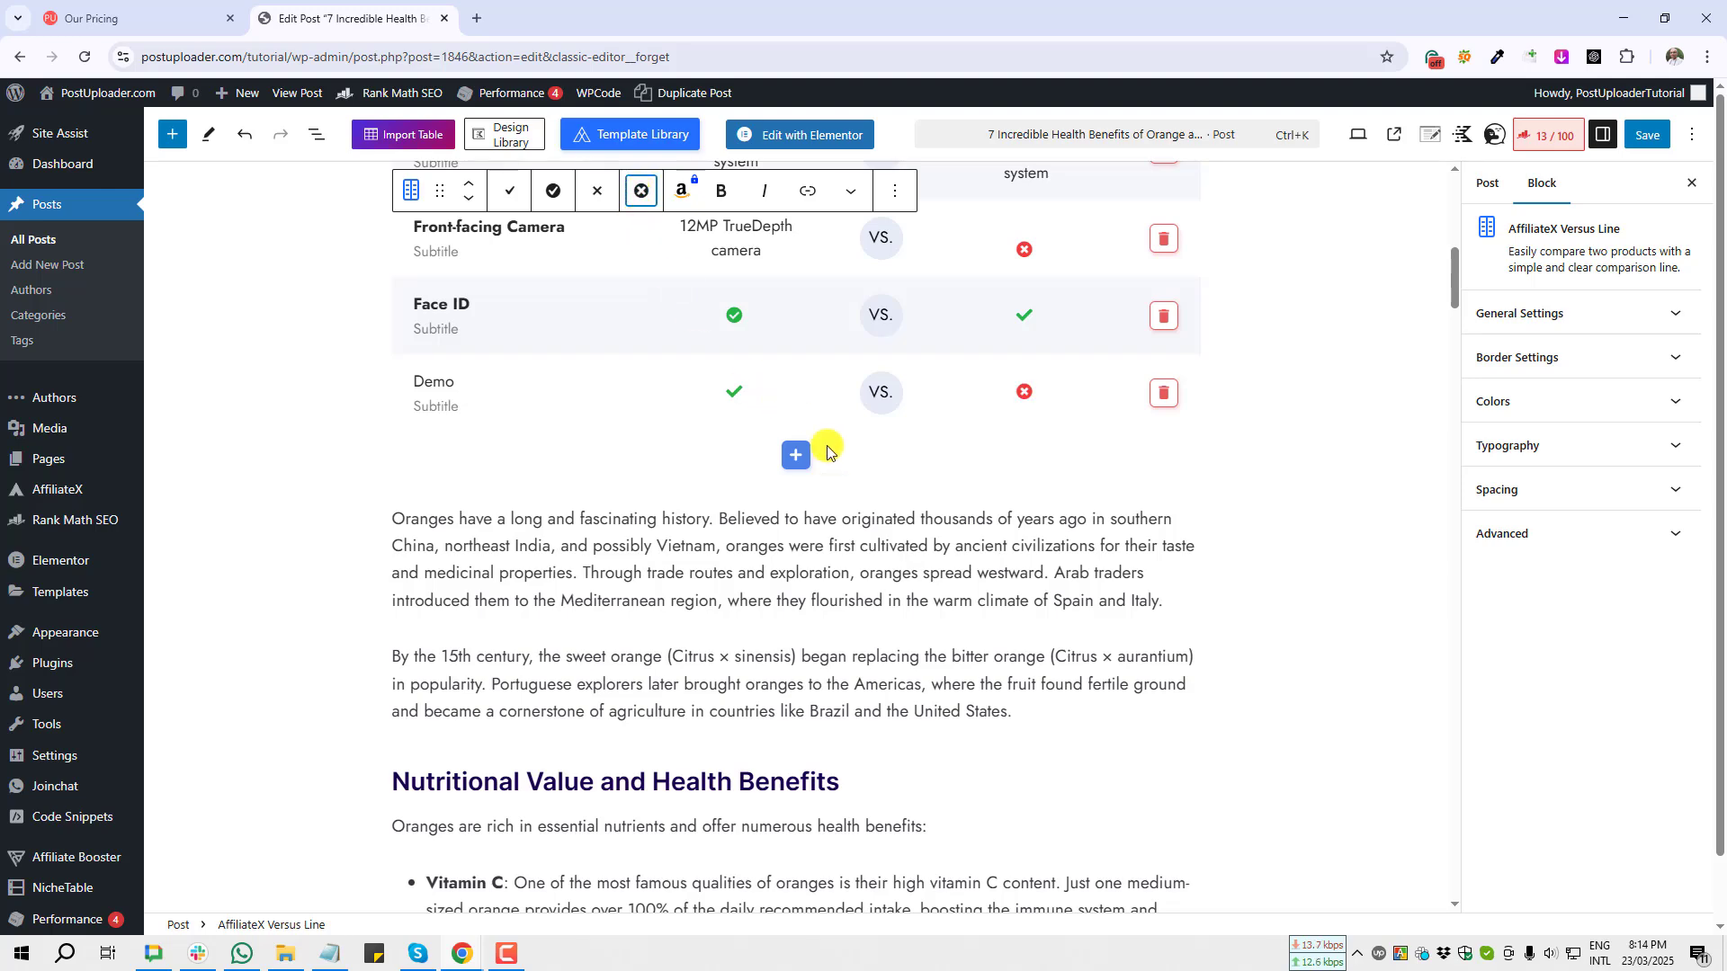
pyautogui.click(771, 489)
# Step: Scroll through the finished comparison block to review its rows
pyautogui.scroll(6, 458, 554)
pyautogui.scroll(-3, 459, 554)
pyautogui.scroll(-1, 459, 552)
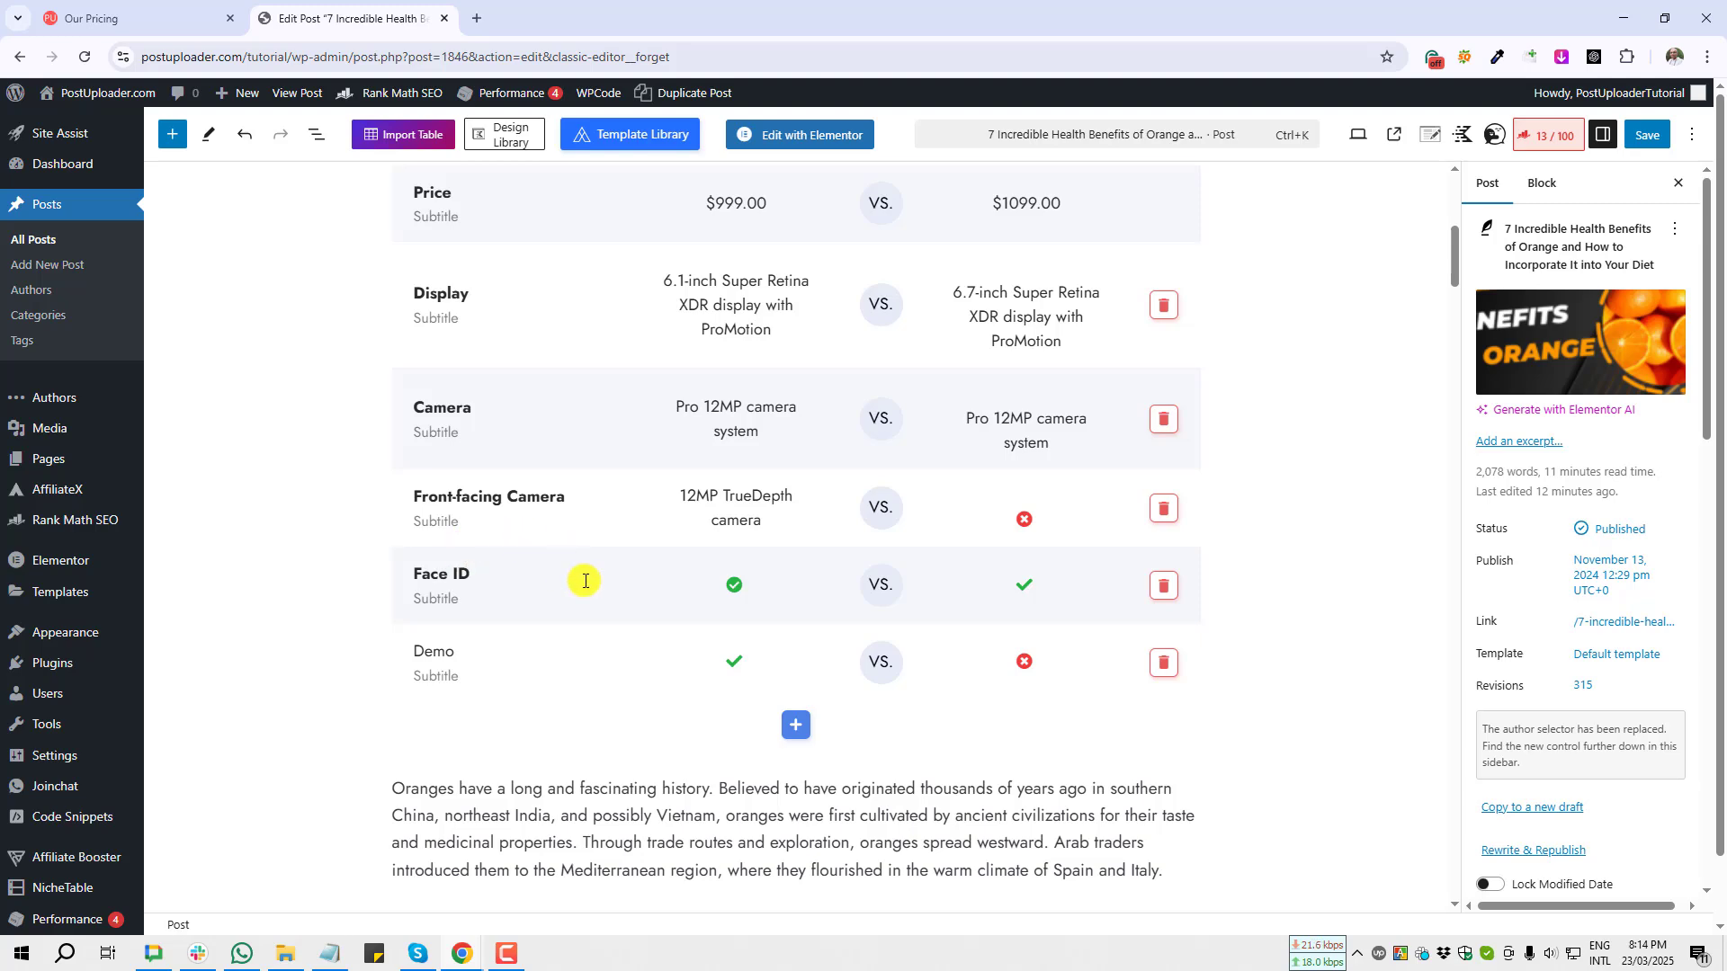
pyautogui.scroll(3, 590, 594)
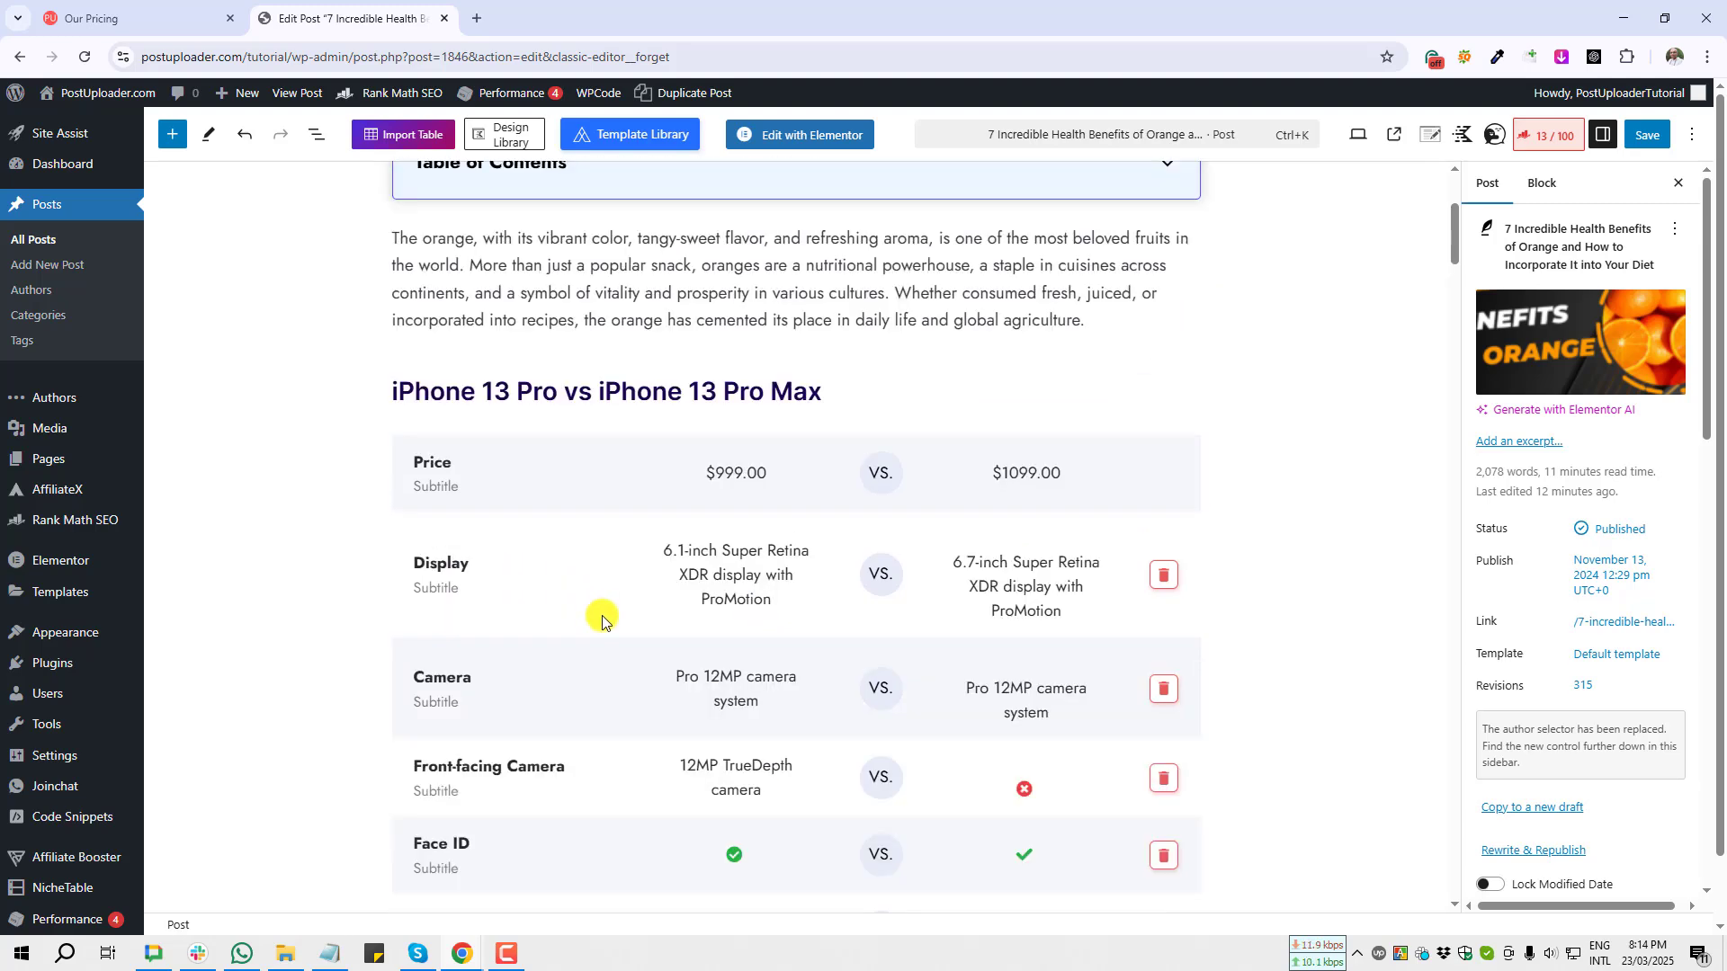
pyautogui.scroll(-2, 598, 617)
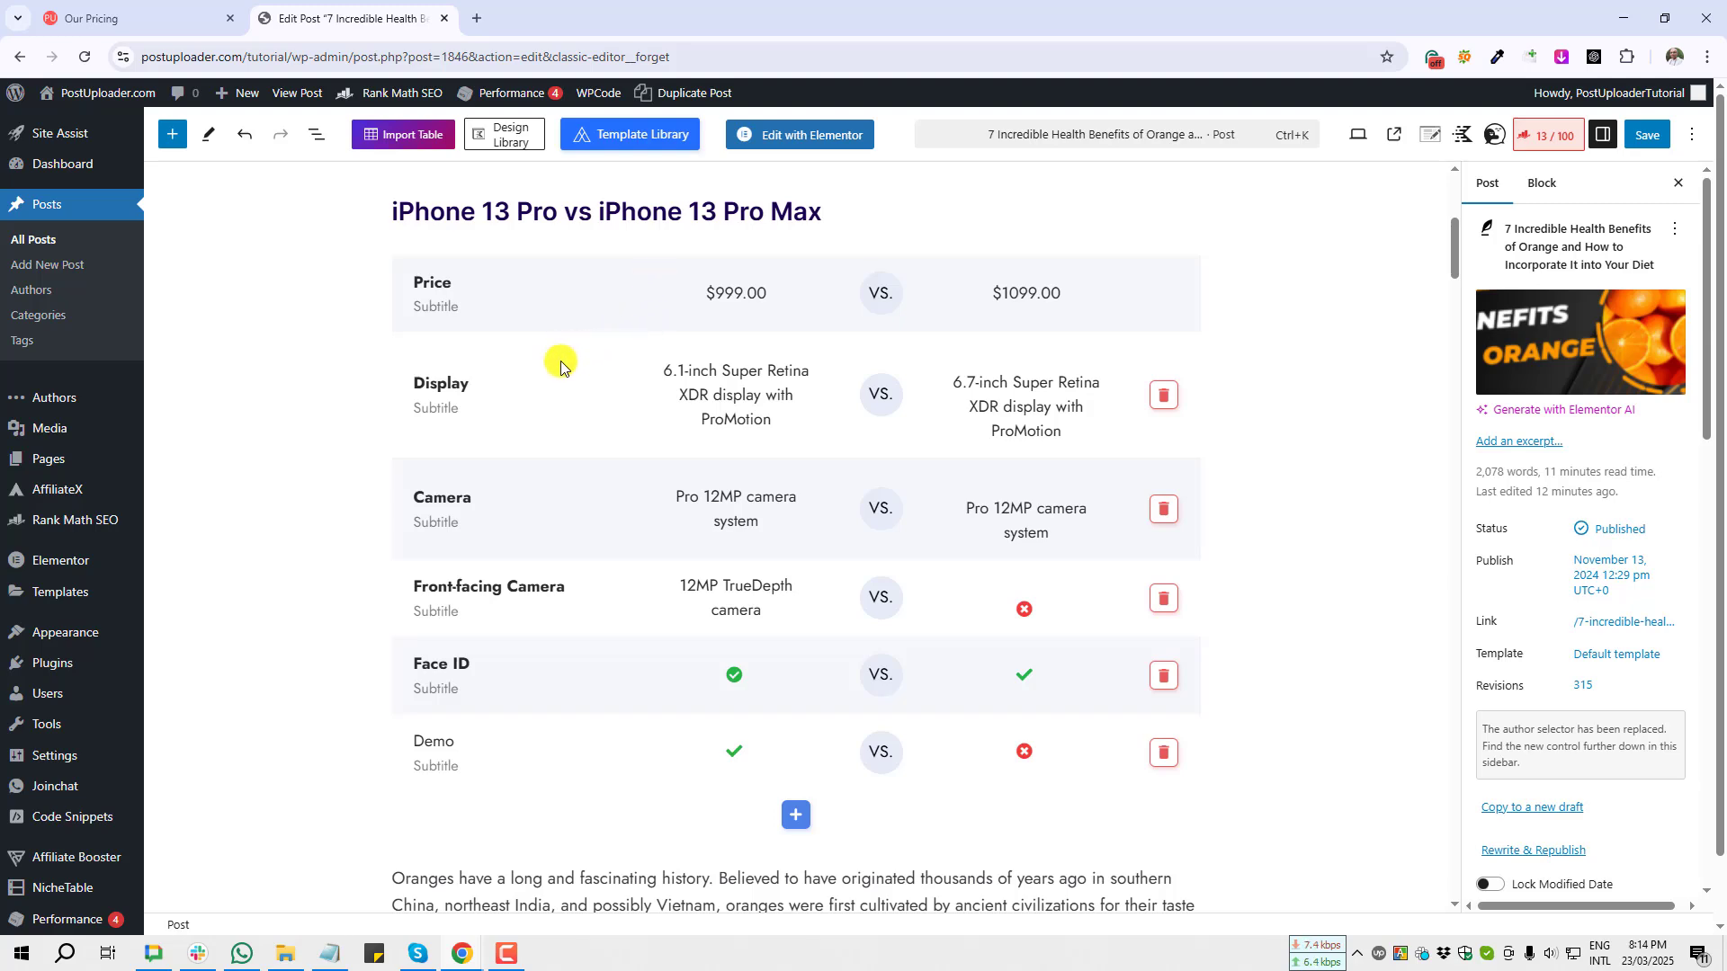
pyautogui.scroll(2, 551, 385)
# Step: Select the Versus Line block and view its transform options
pyautogui.click(449, 461)
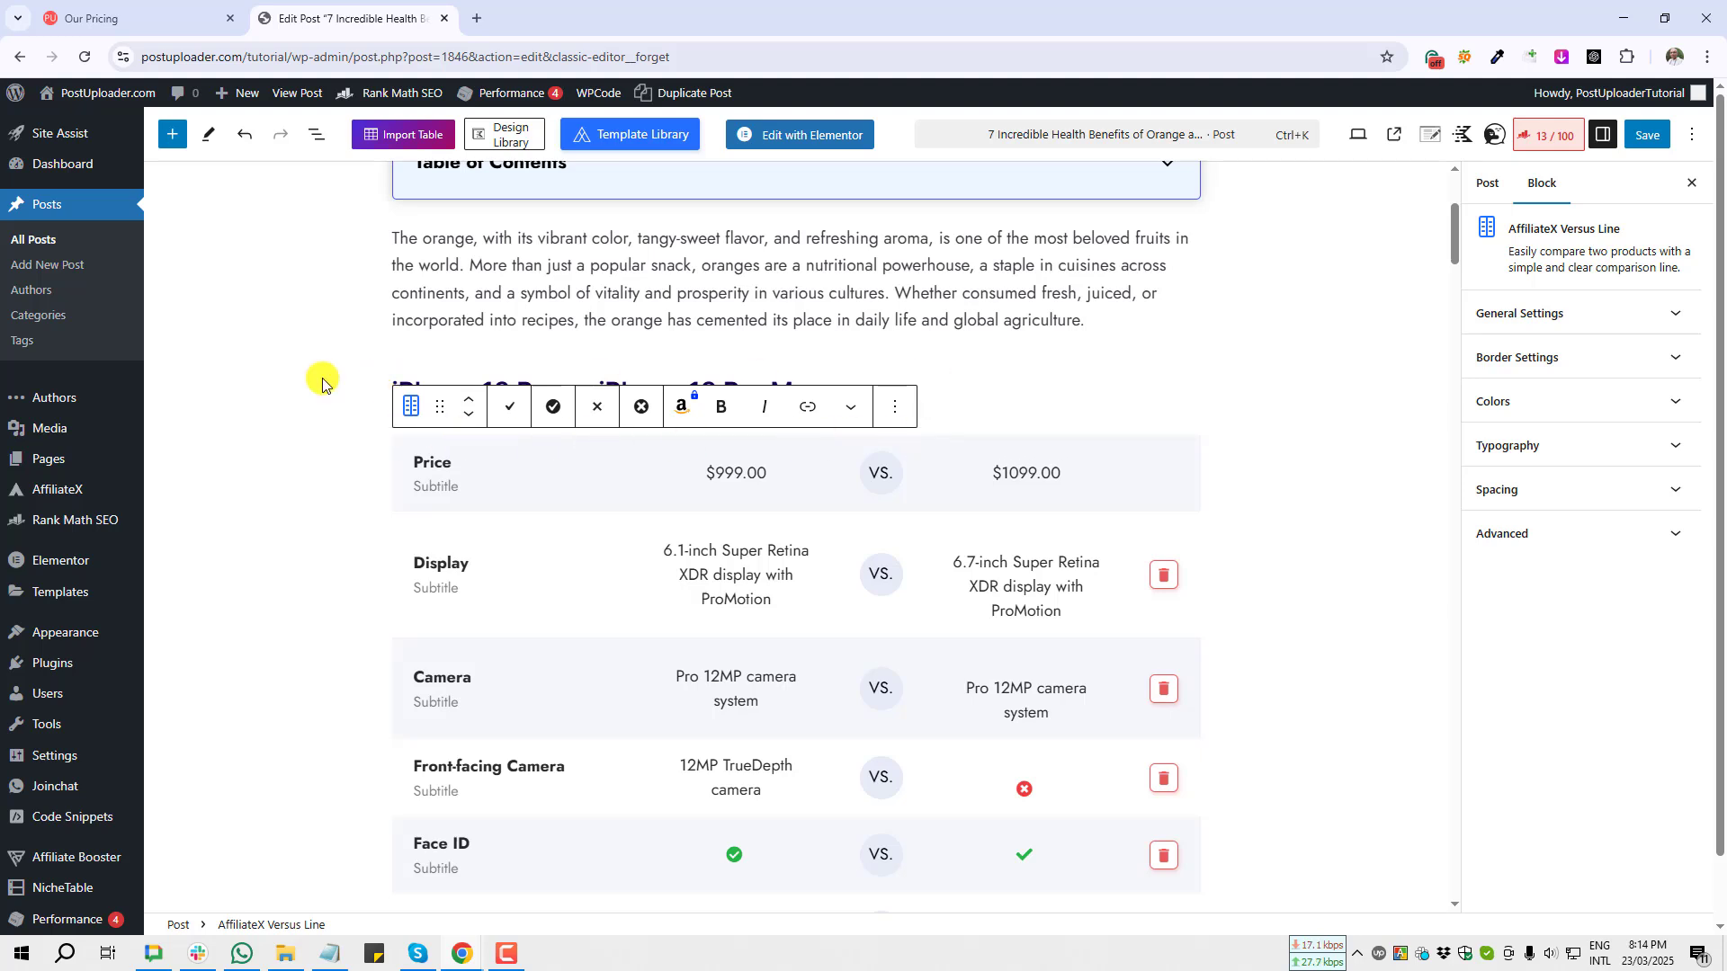
pyautogui.click(414, 410)
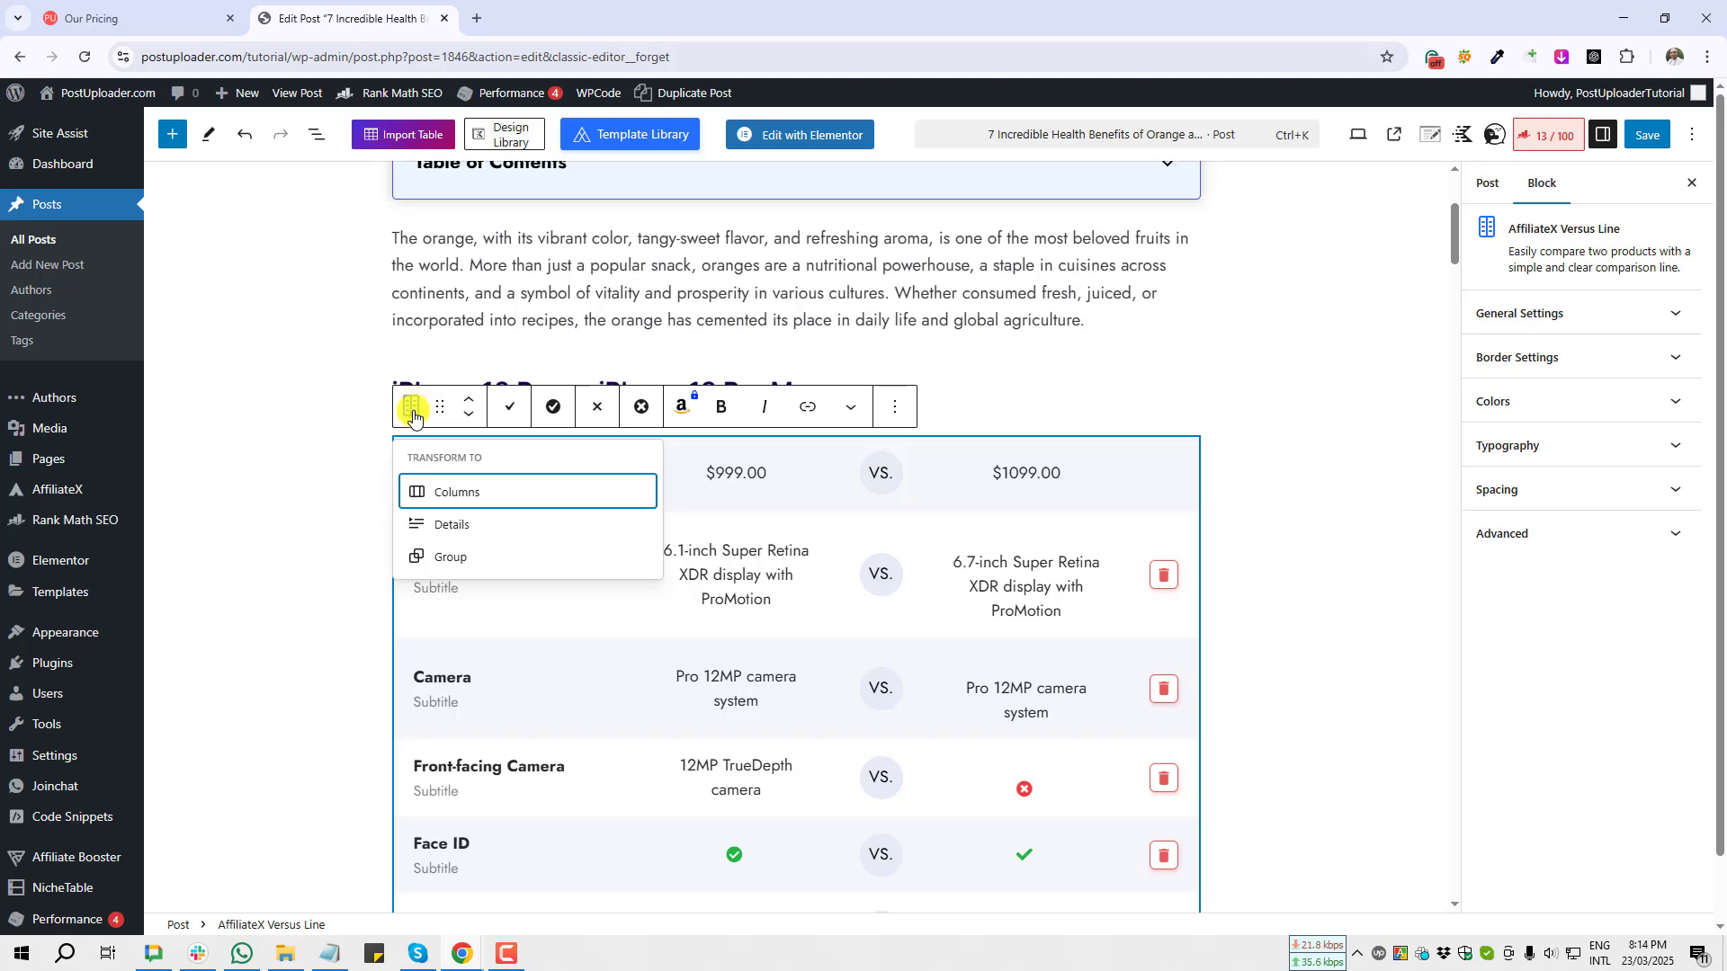
pyautogui.press('Print')
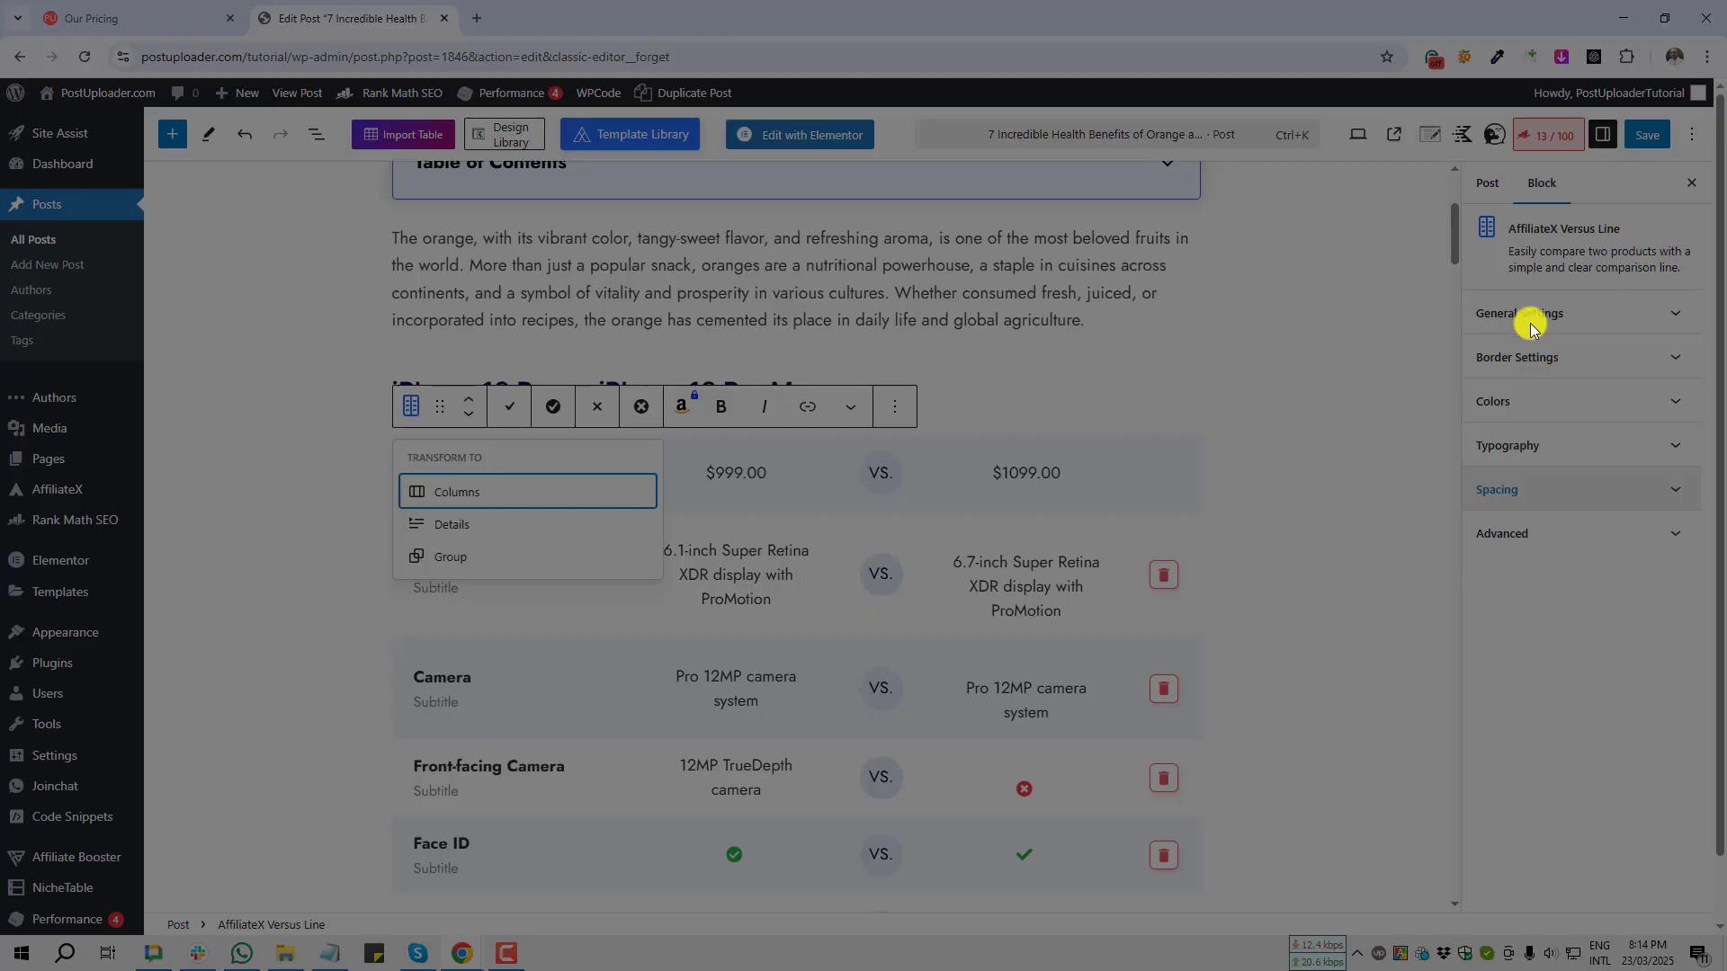
pyautogui.moveTo(1445, 164); pyautogui.dragTo(1710, 592)
pyautogui.click(1699, 609)
pyautogui.press('Print')
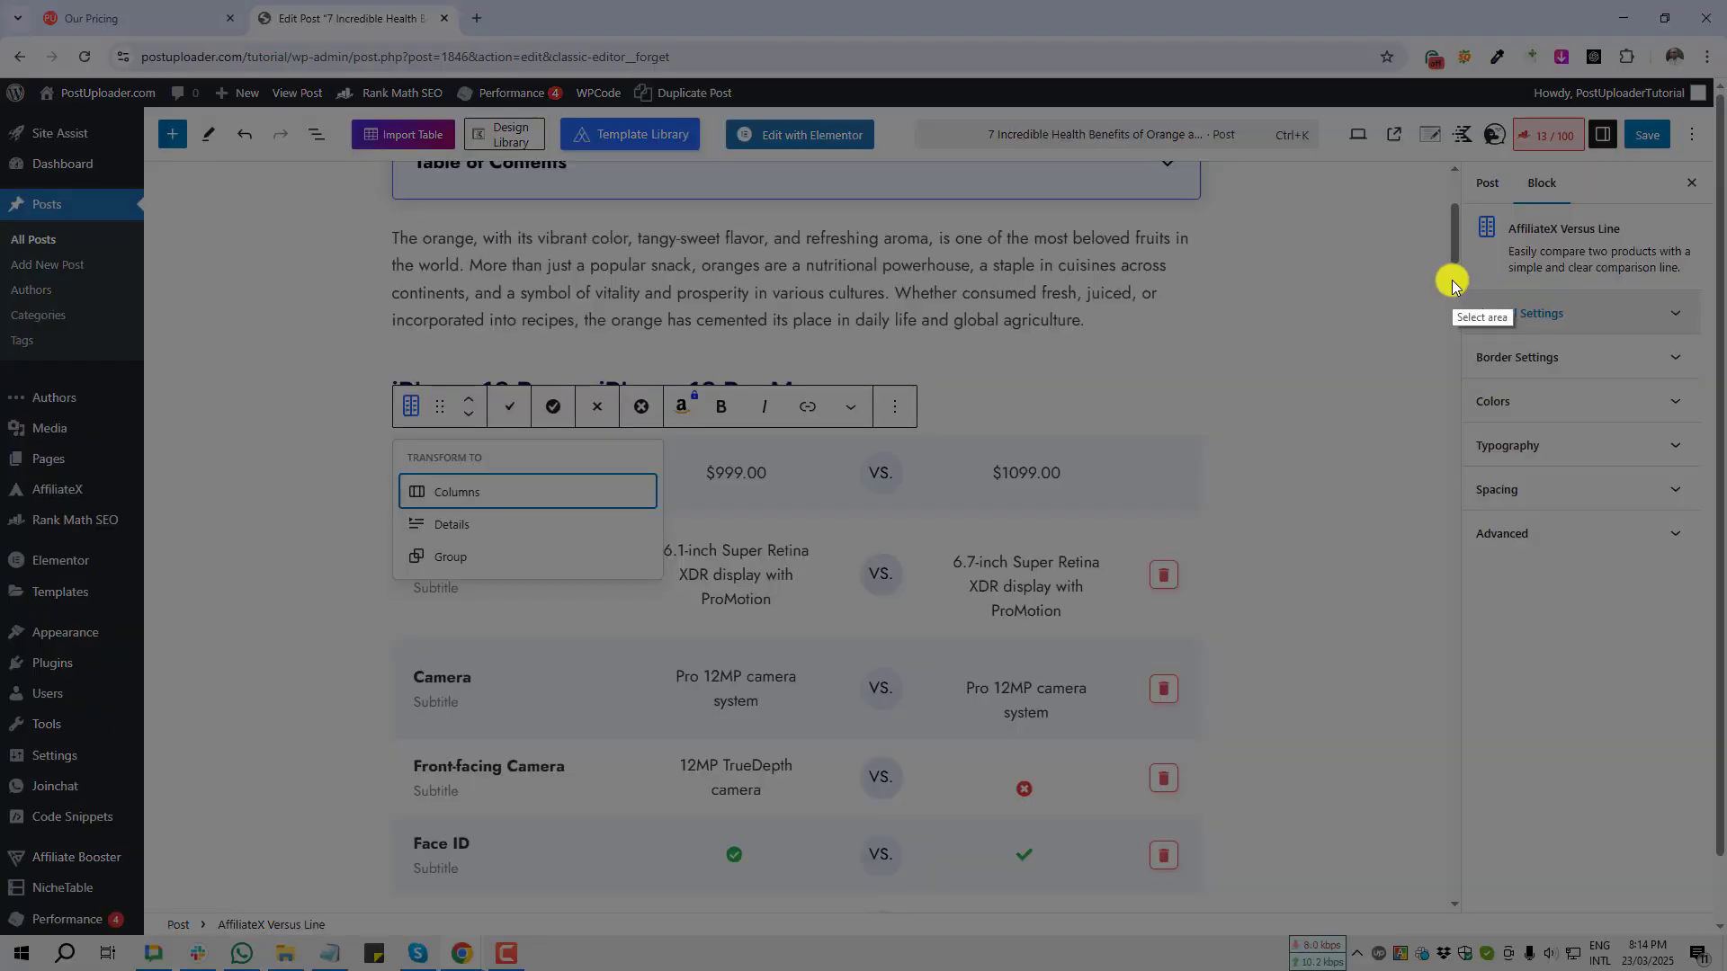
pyautogui.moveTo(1452, 280); pyautogui.dragTo(1704, 334)
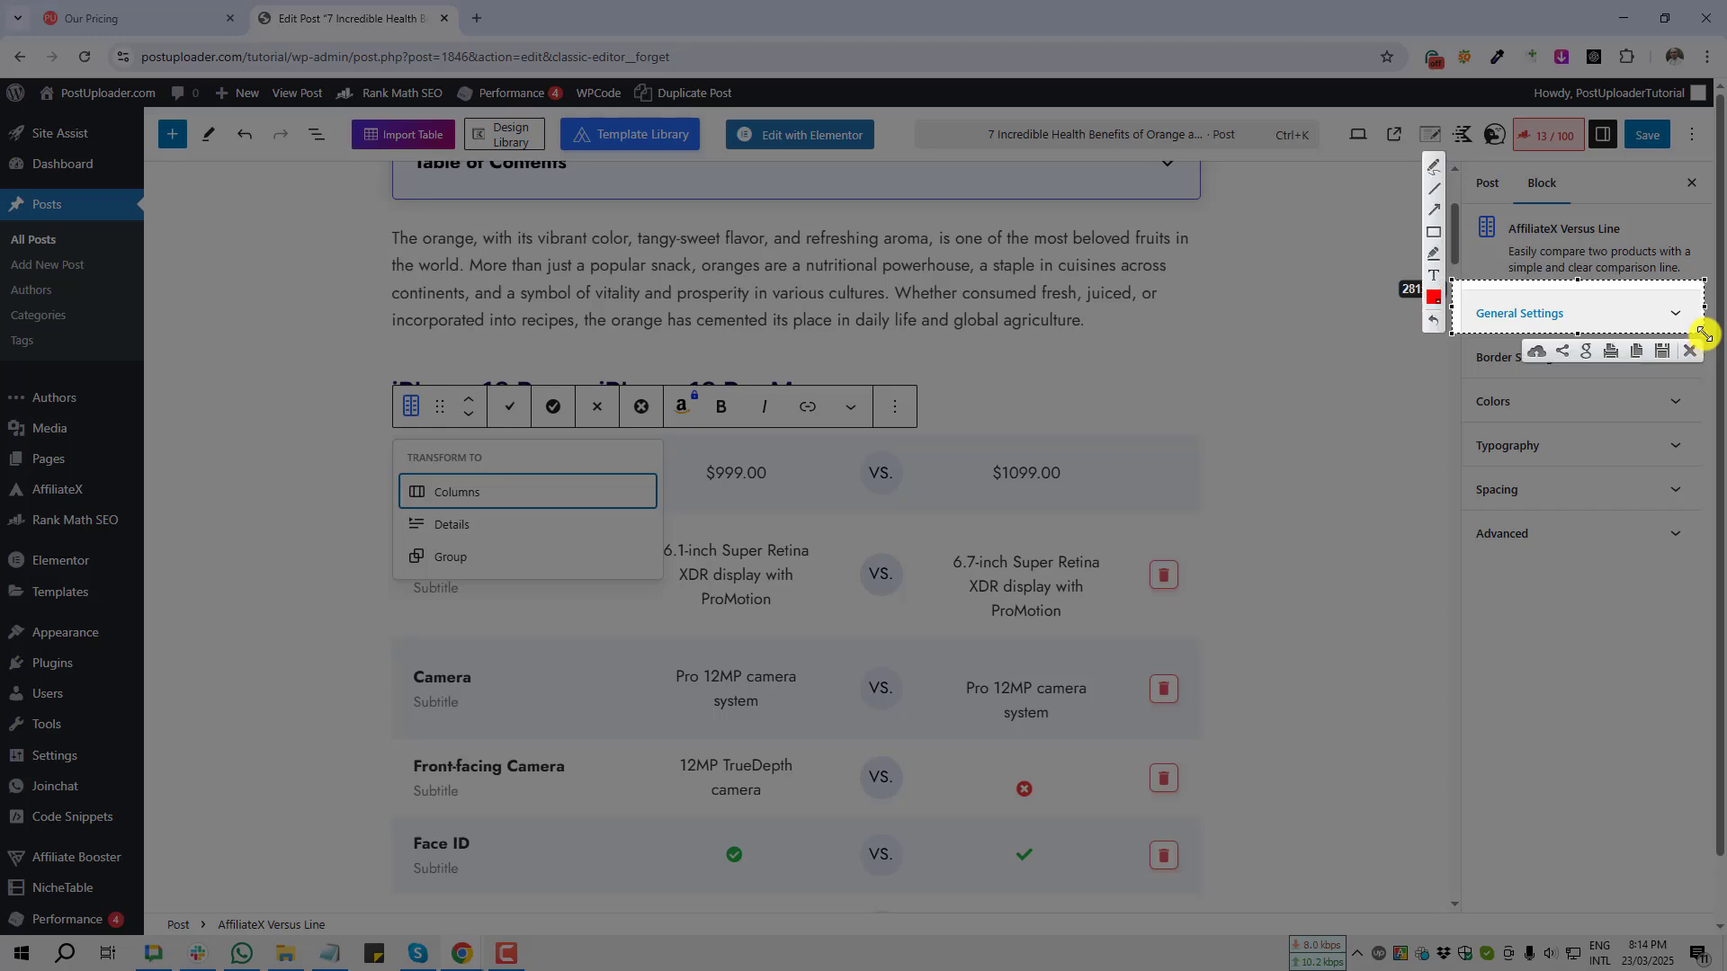
pyautogui.click(1693, 352)
# Step: Enable the box shadow in the Versus Line block's General Settings
pyautogui.click(1533, 314)
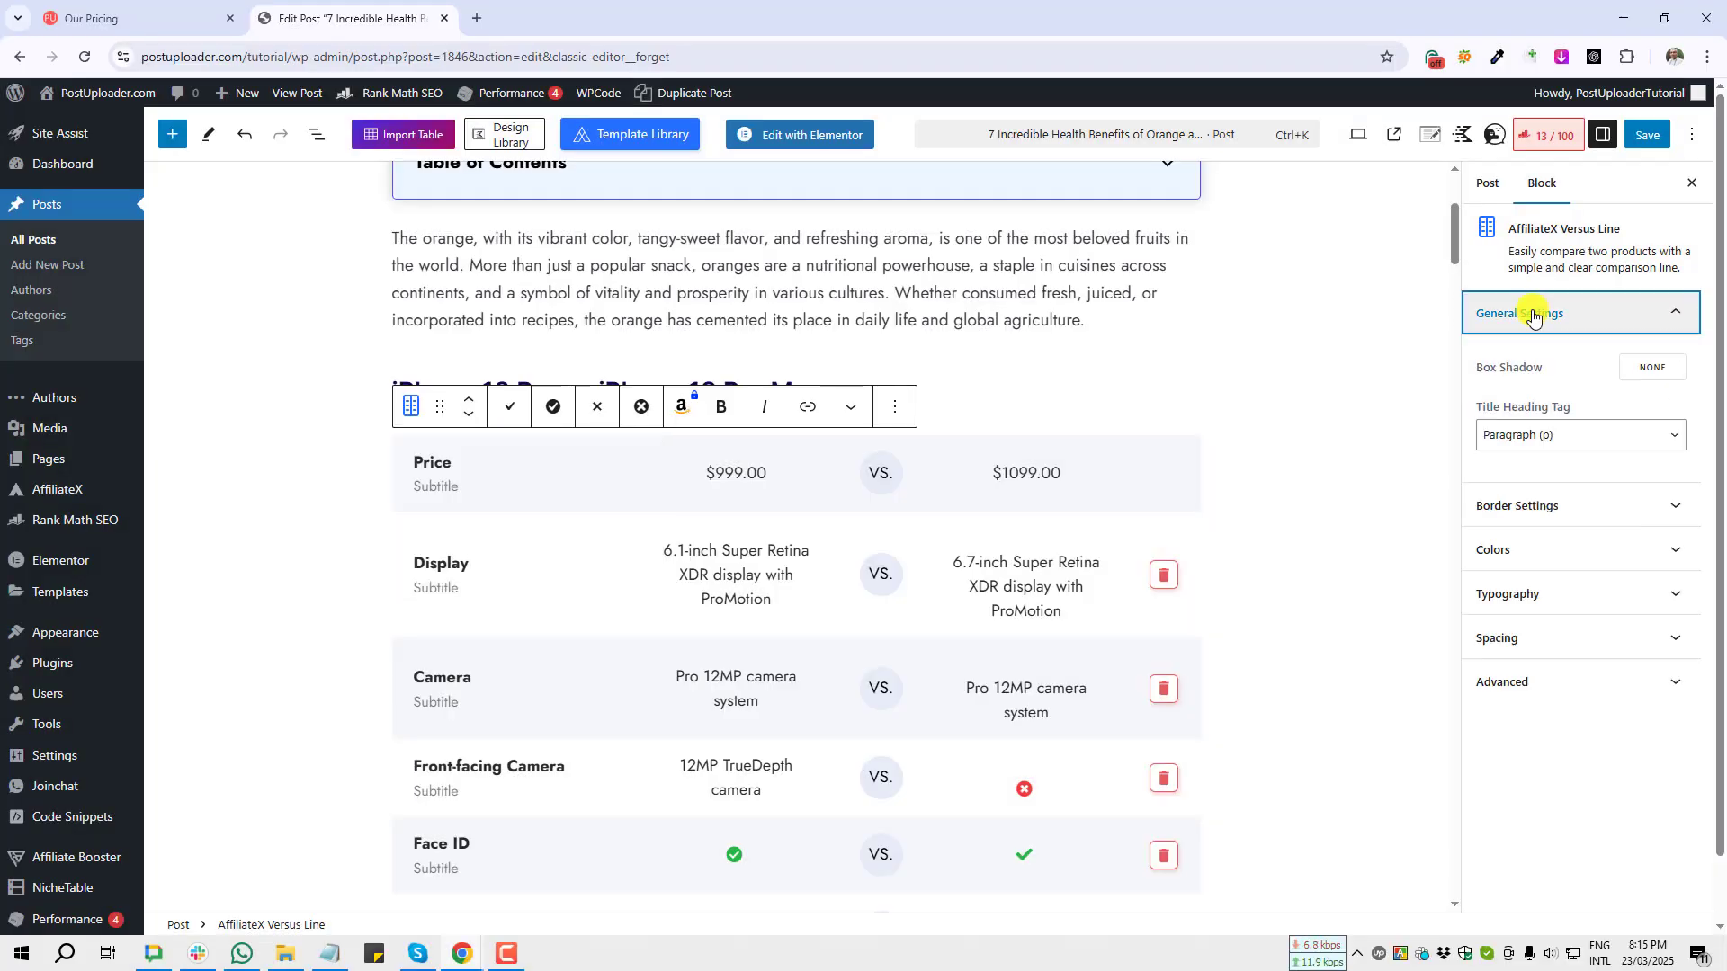
pyautogui.scroll(-2, 1333, 426)
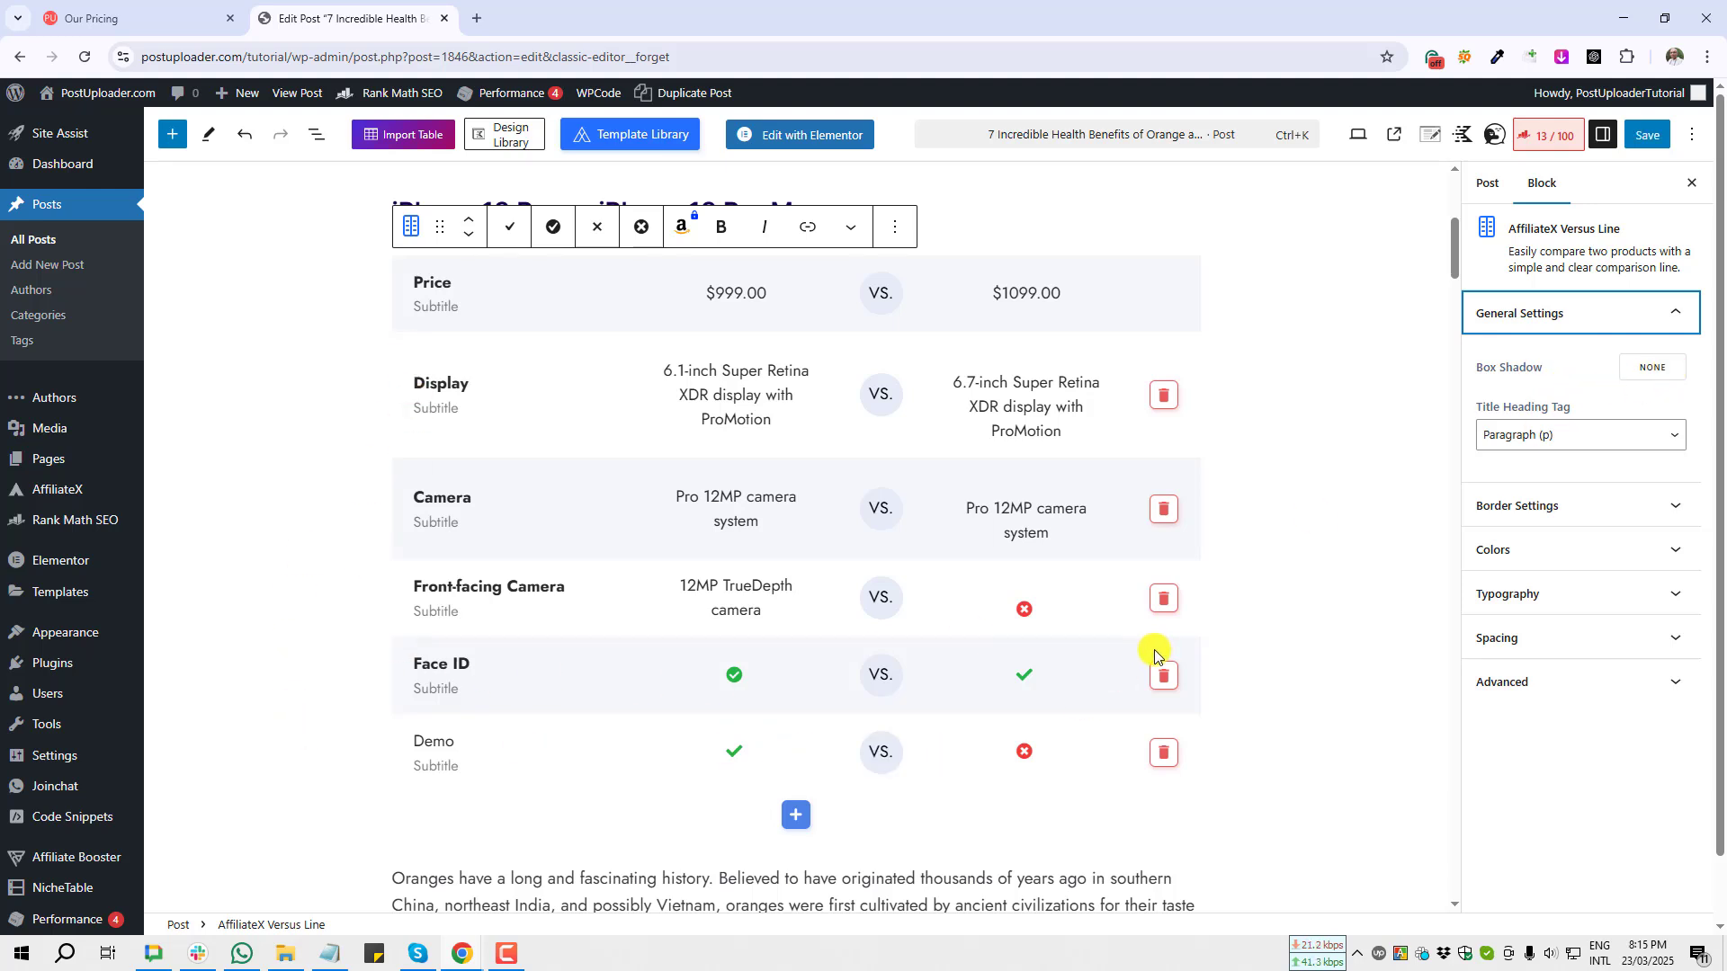
pyautogui.click(1655, 368)
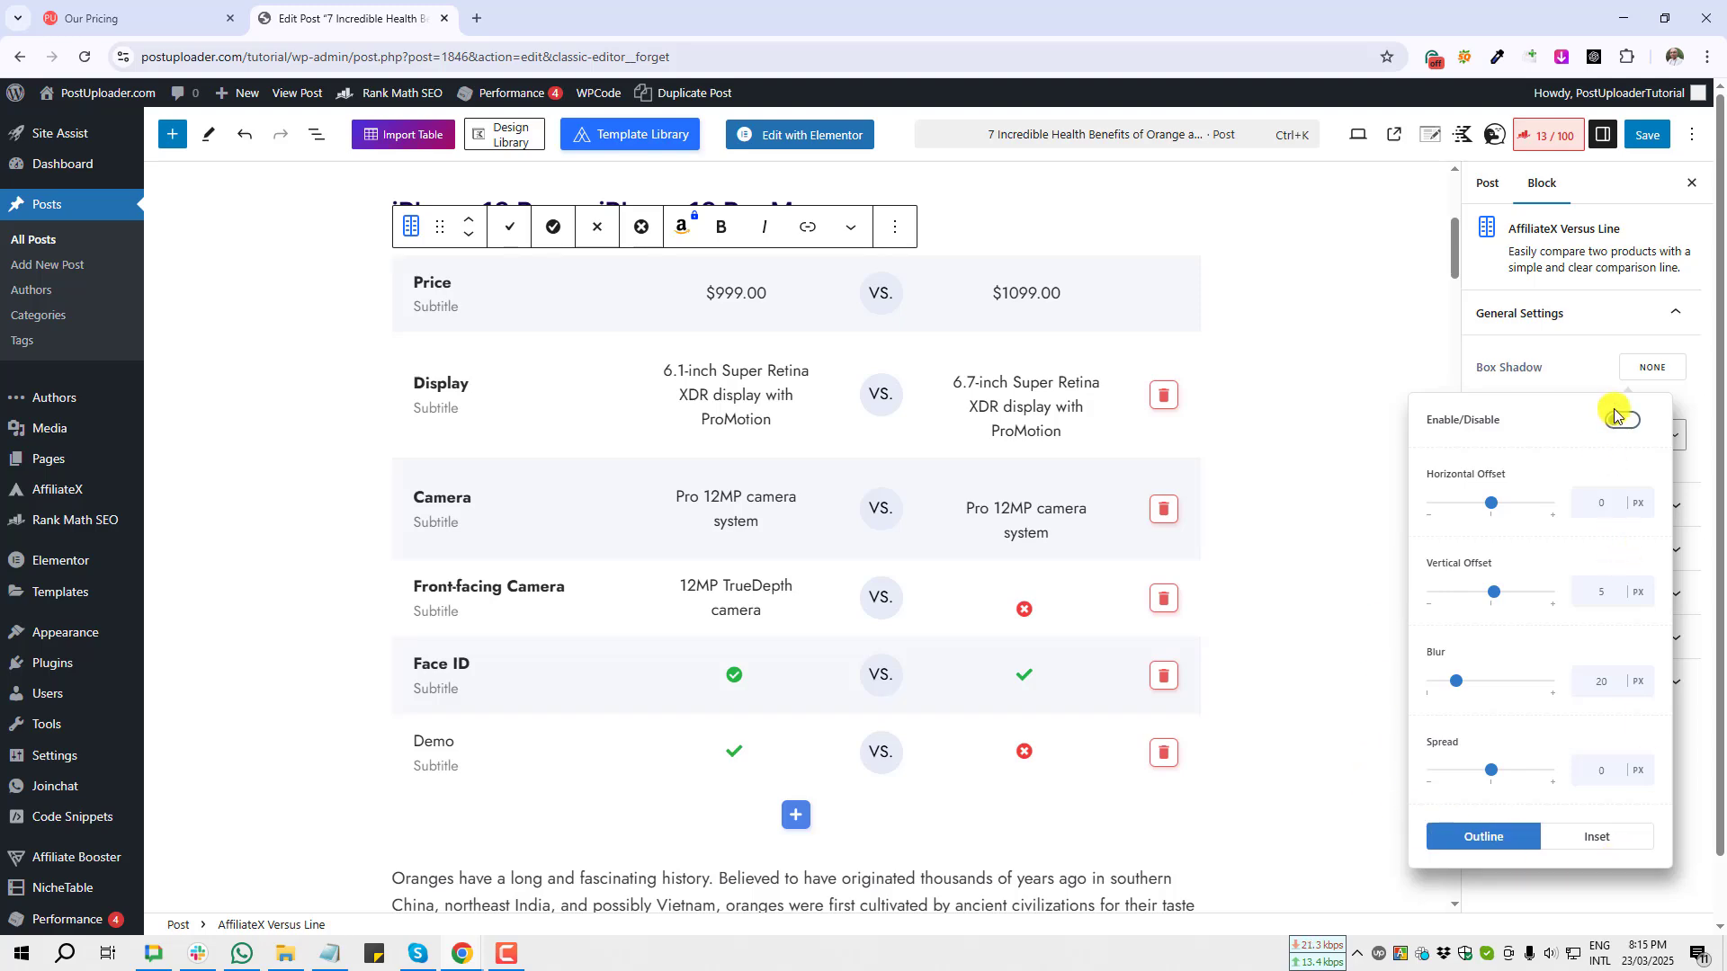
pyautogui.press('Print')
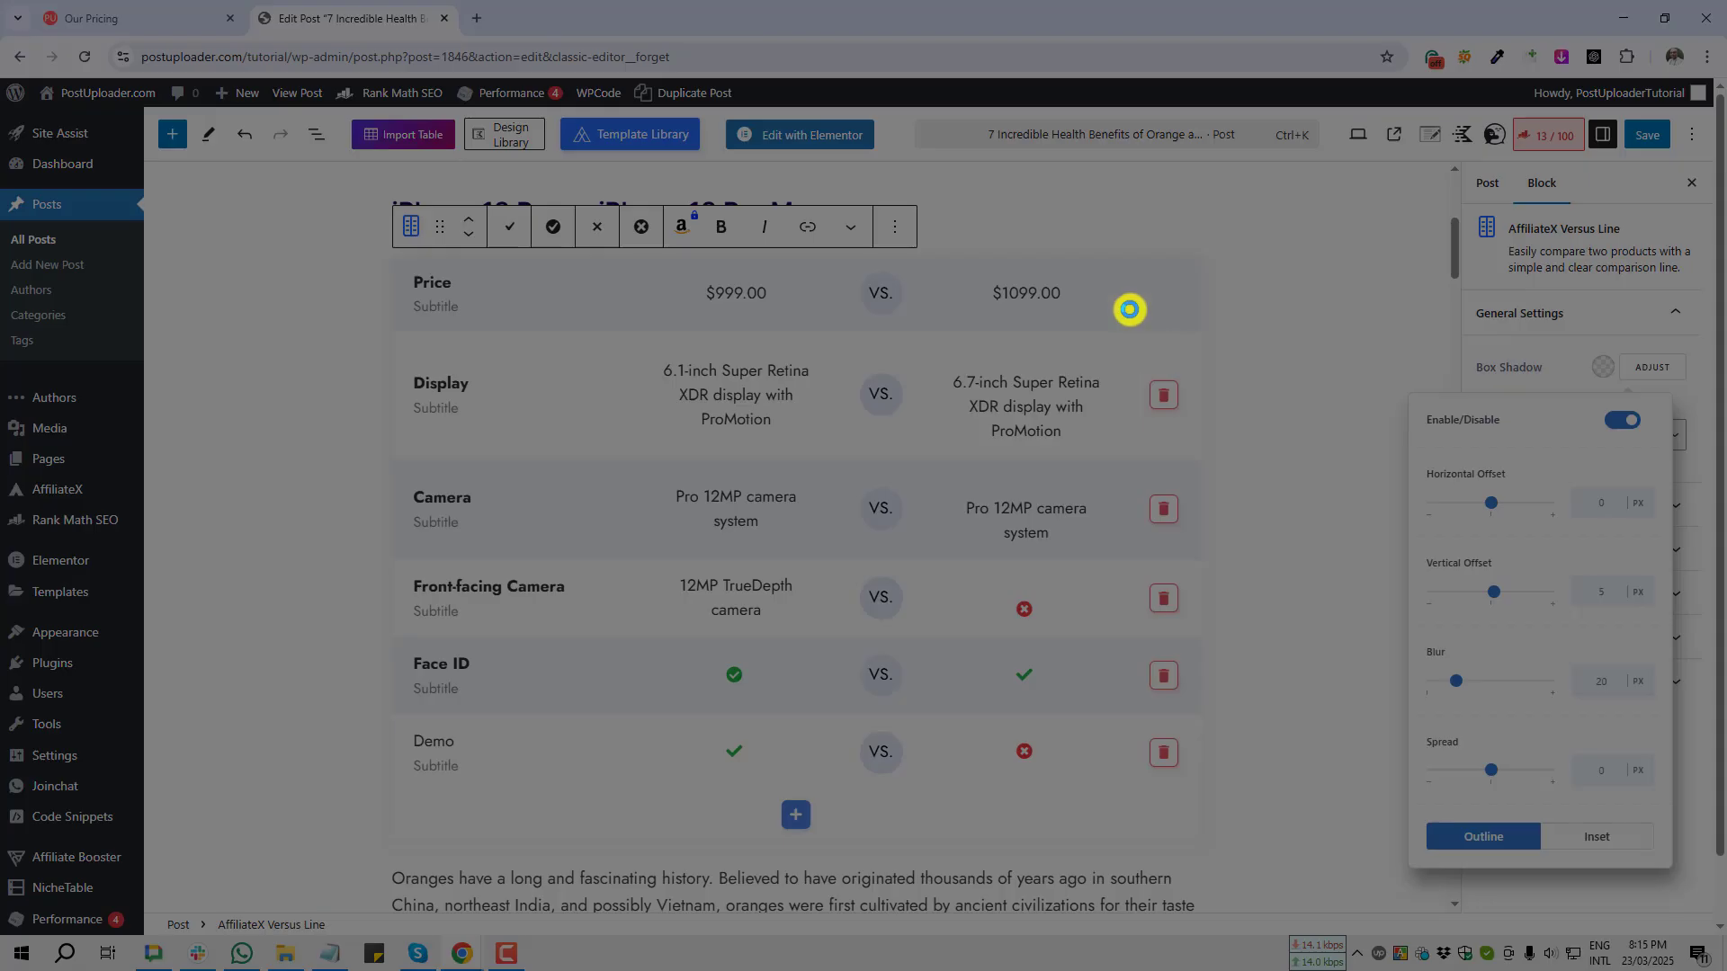
pyautogui.moveTo(1131, 236)
pyautogui.mouseDown()
pyautogui.moveTo(1206, 501)
pyautogui.moveTo(1269, 880)
pyautogui.mouseUp()
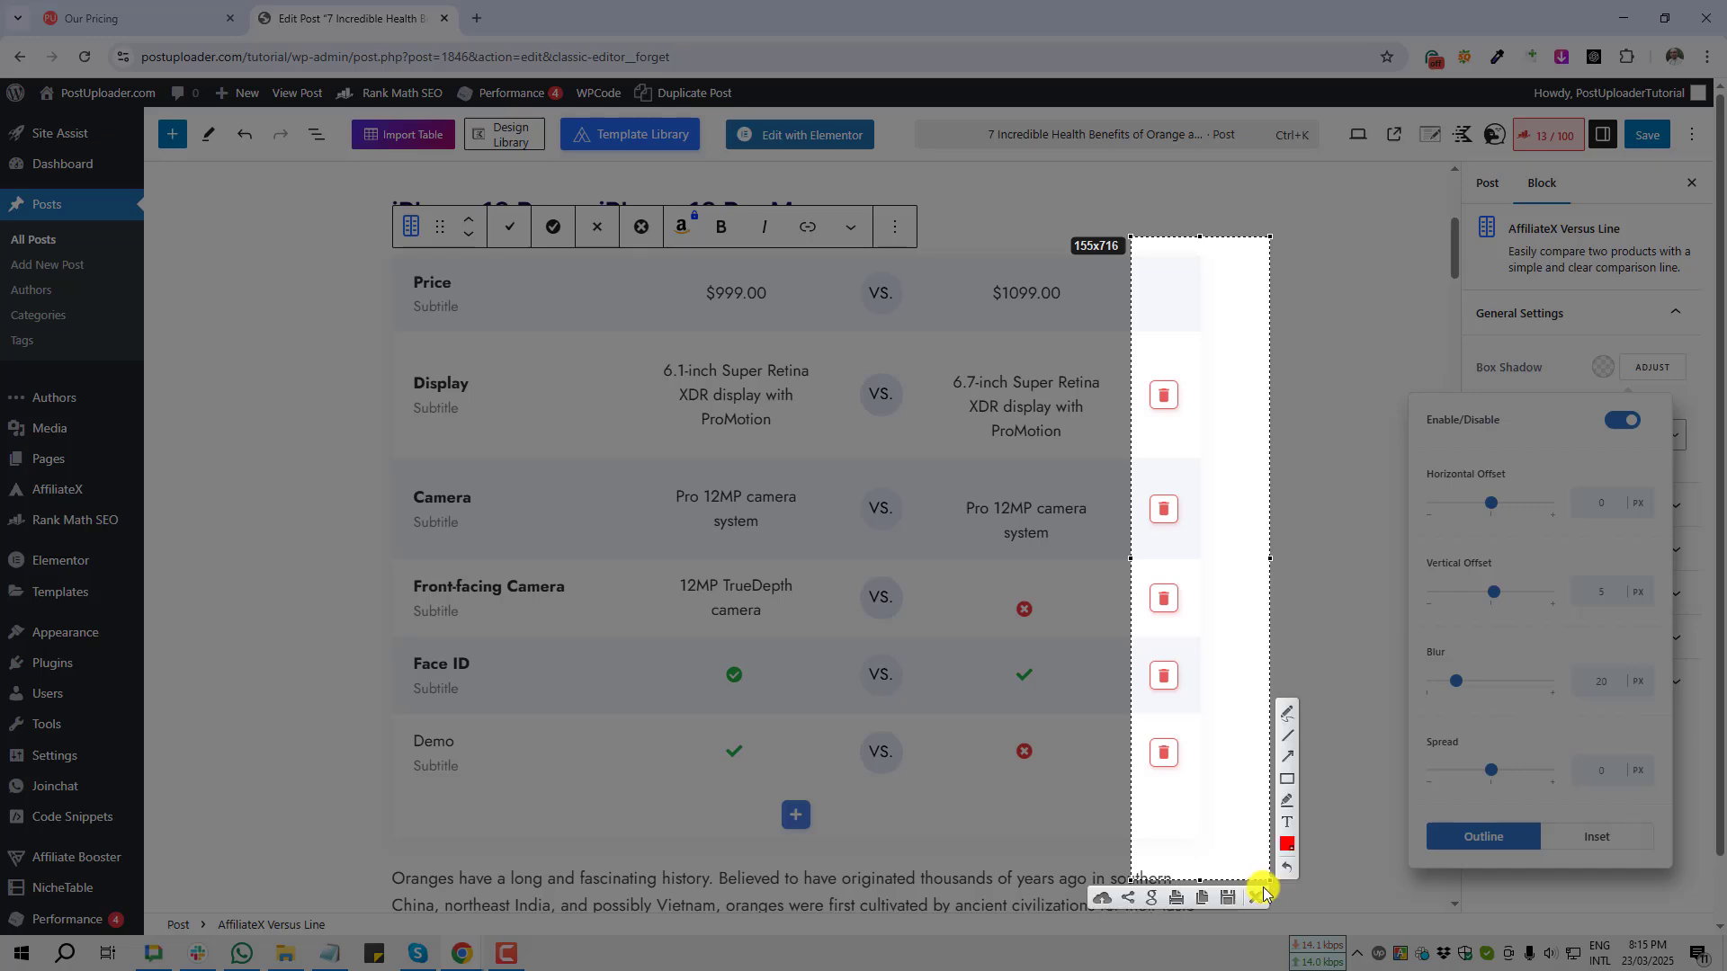
pyautogui.click(1257, 898)
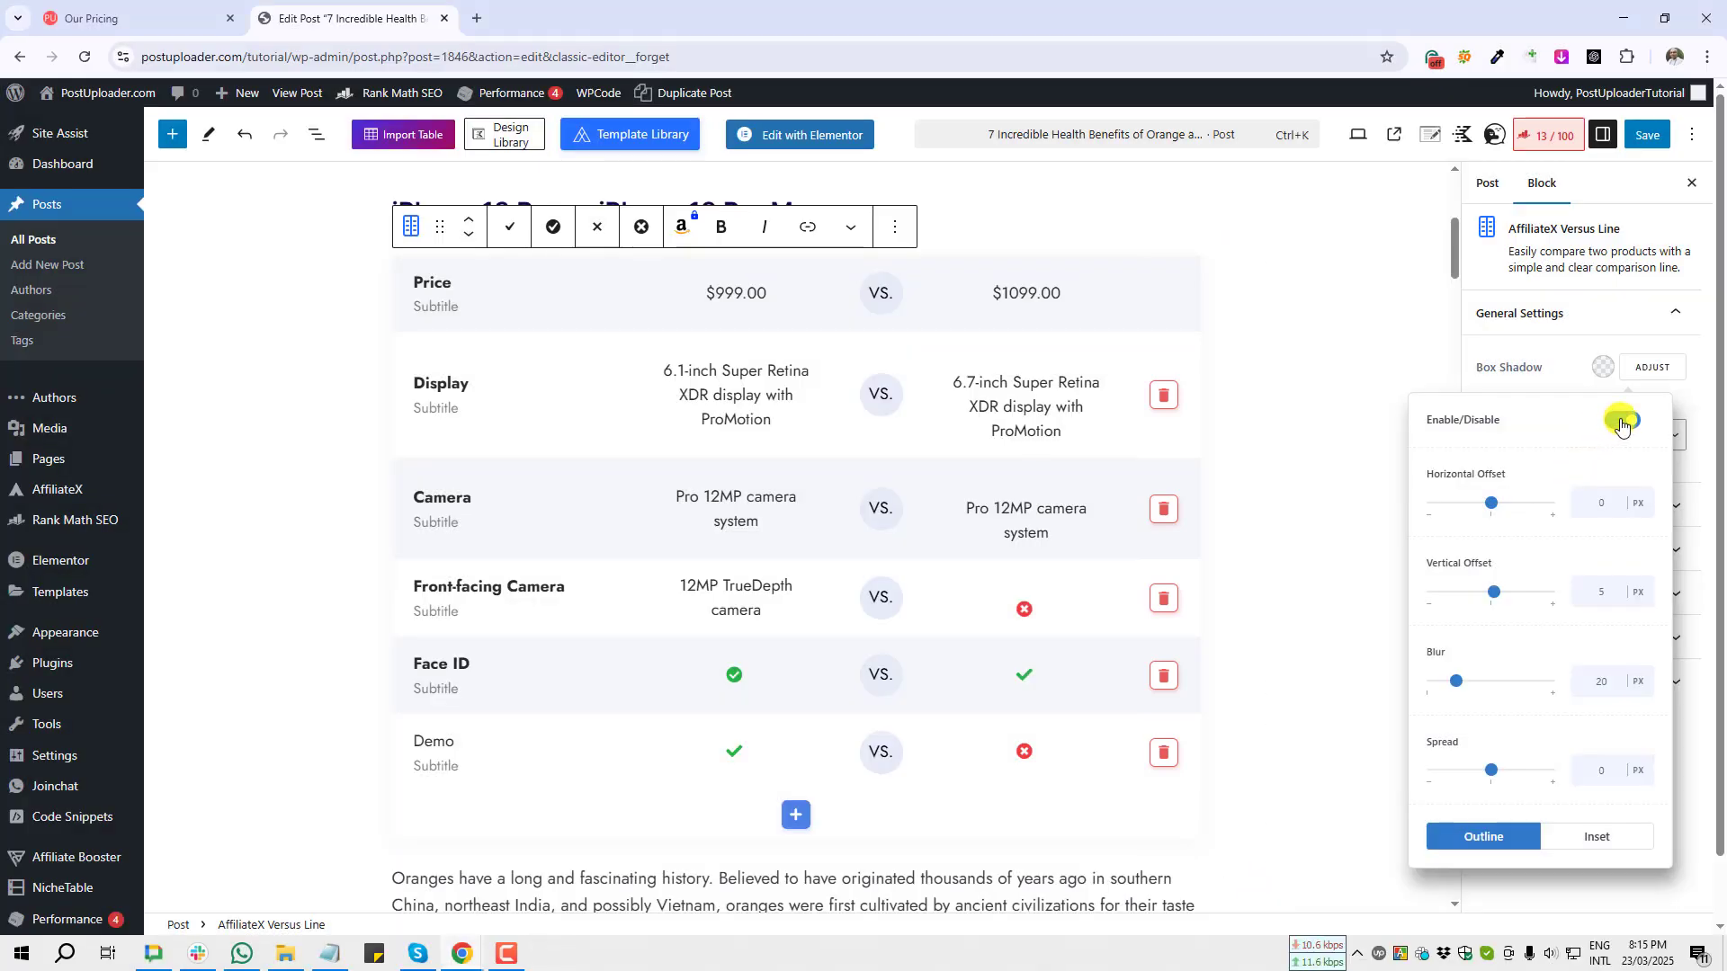
pyautogui.click(1536, 312)
pyautogui.click(1536, 312)
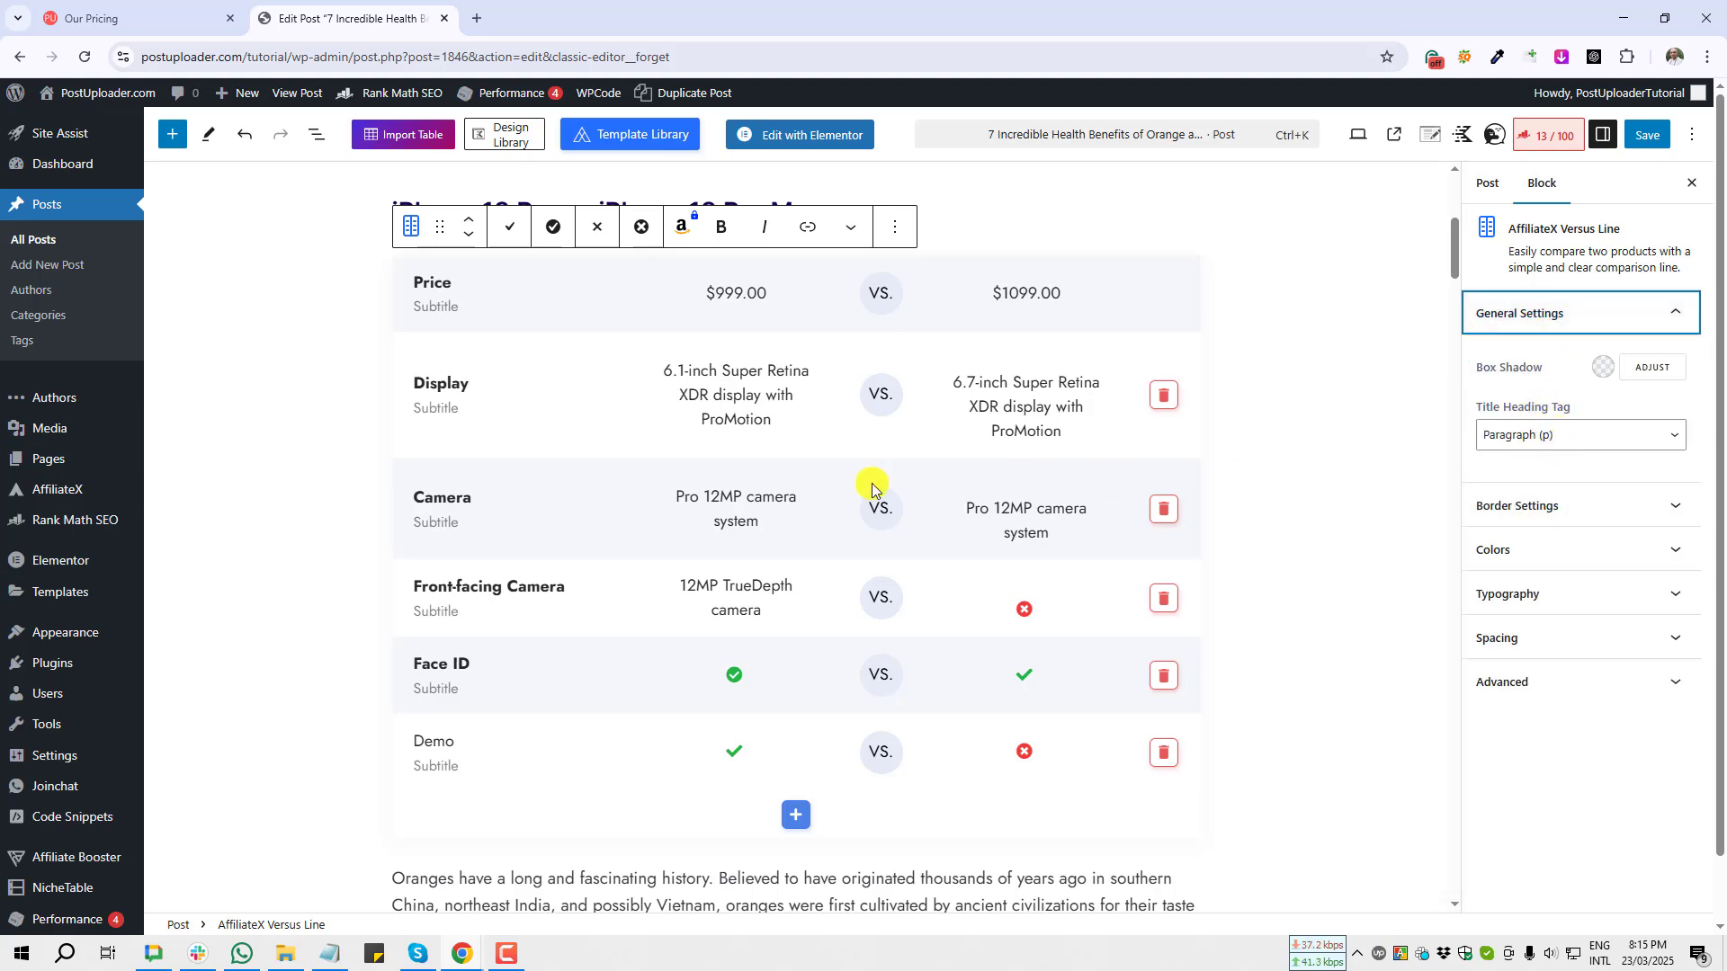
# Step: Switch the block's title heading tag to Heading 2 and back to Paragraph (p)
pyautogui.scroll(1, 876, 482)
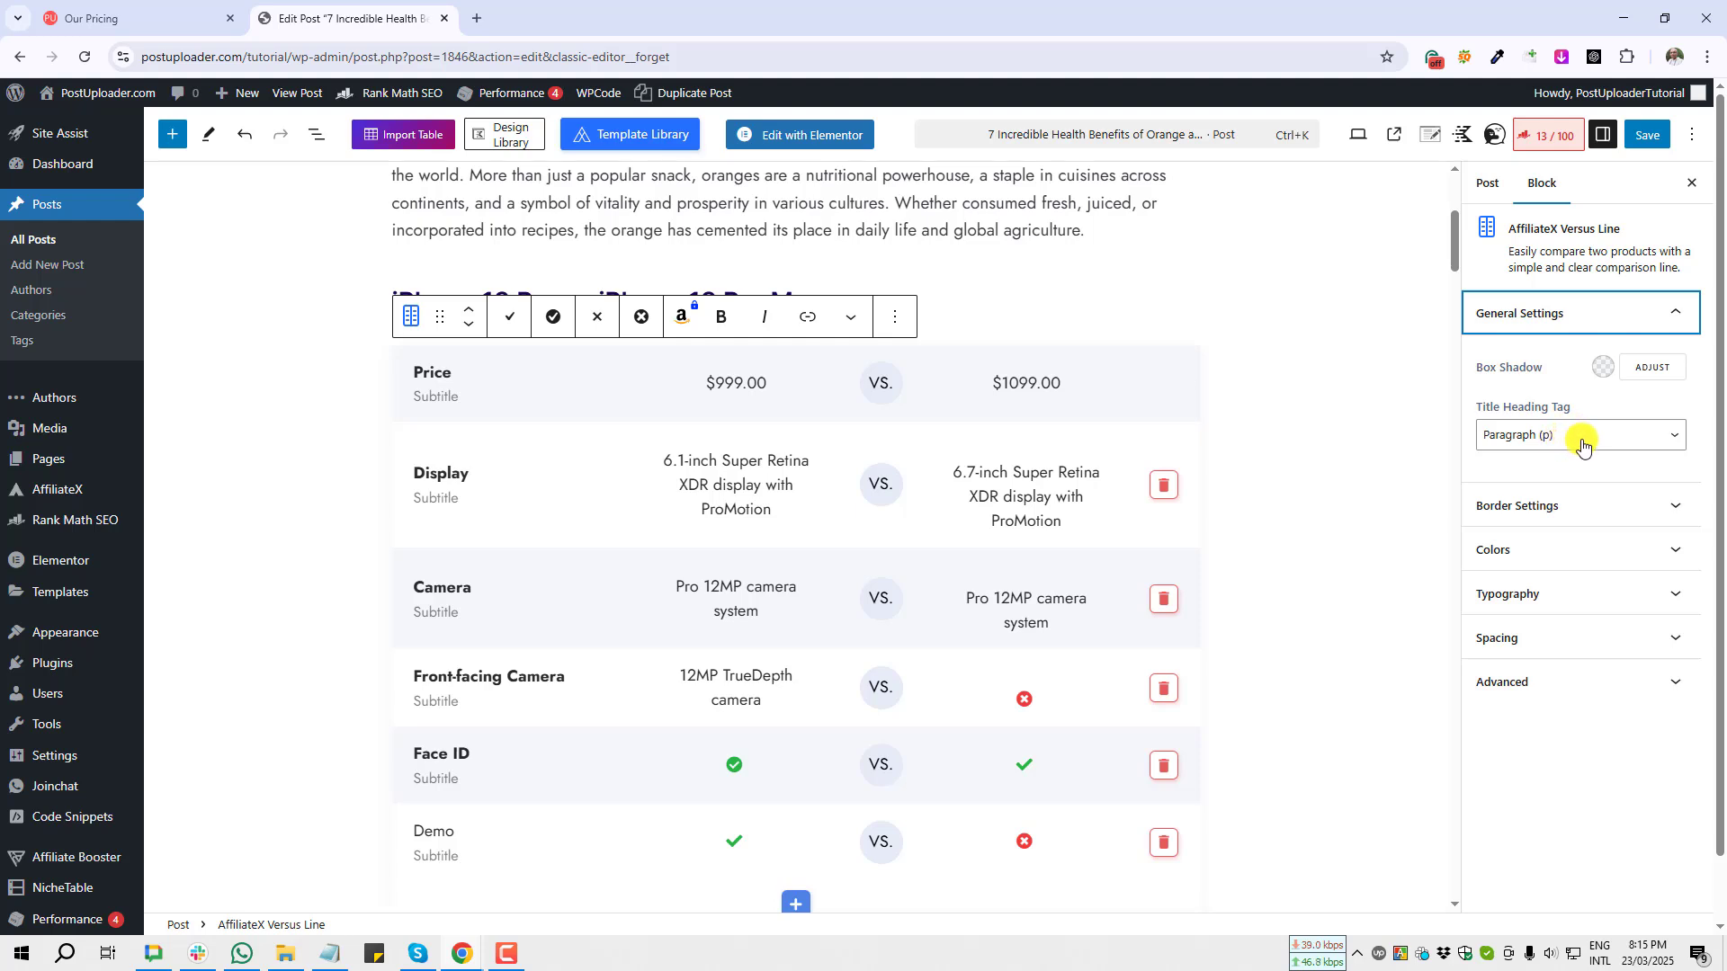
pyautogui.click(1582, 442)
pyautogui.click(1553, 452)
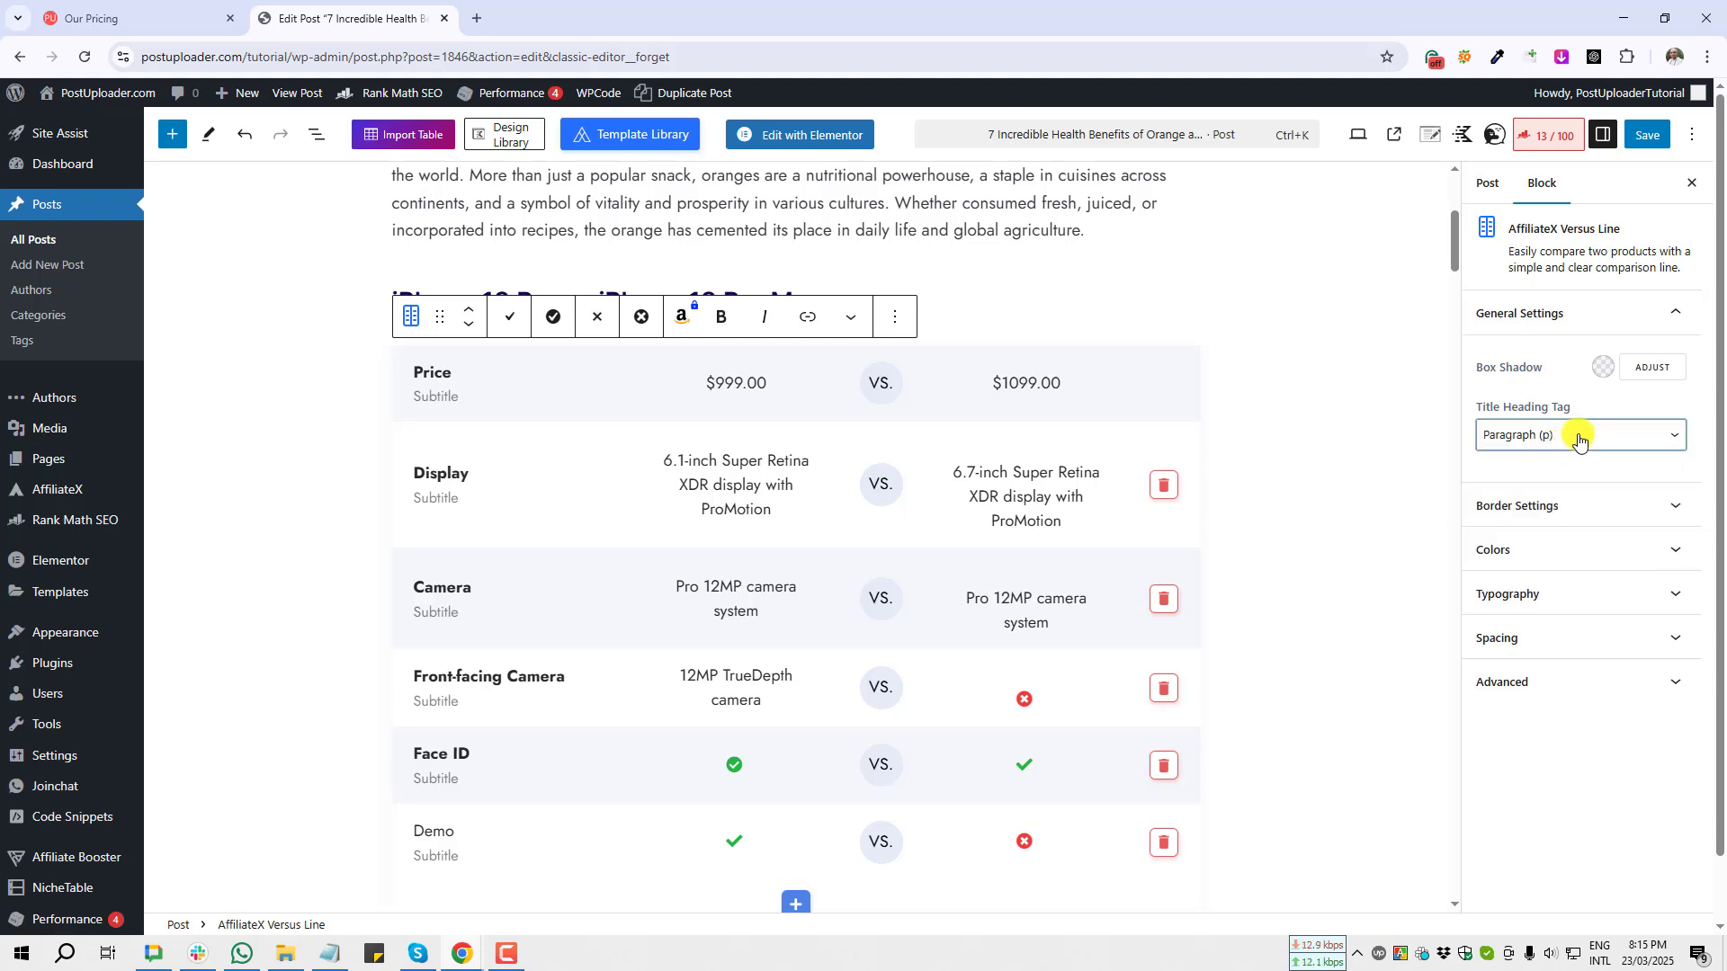
pyautogui.click(1580, 439)
pyautogui.click(1540, 464)
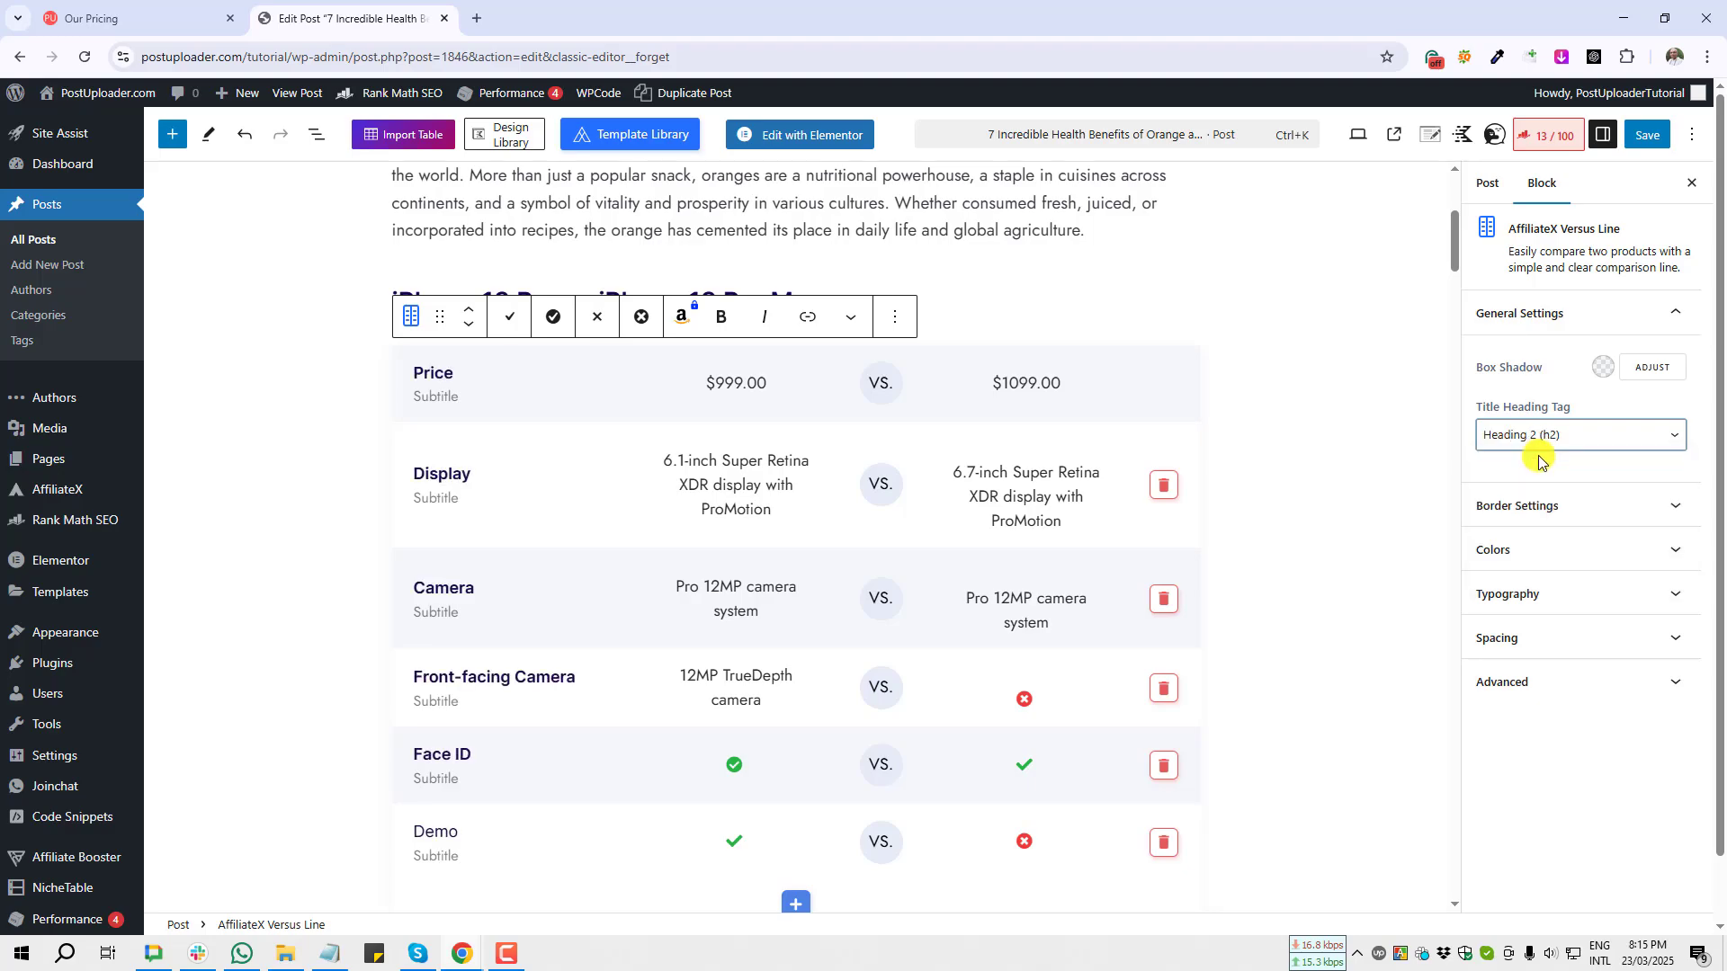
pyautogui.click(1549, 435)
pyautogui.click(1532, 491)
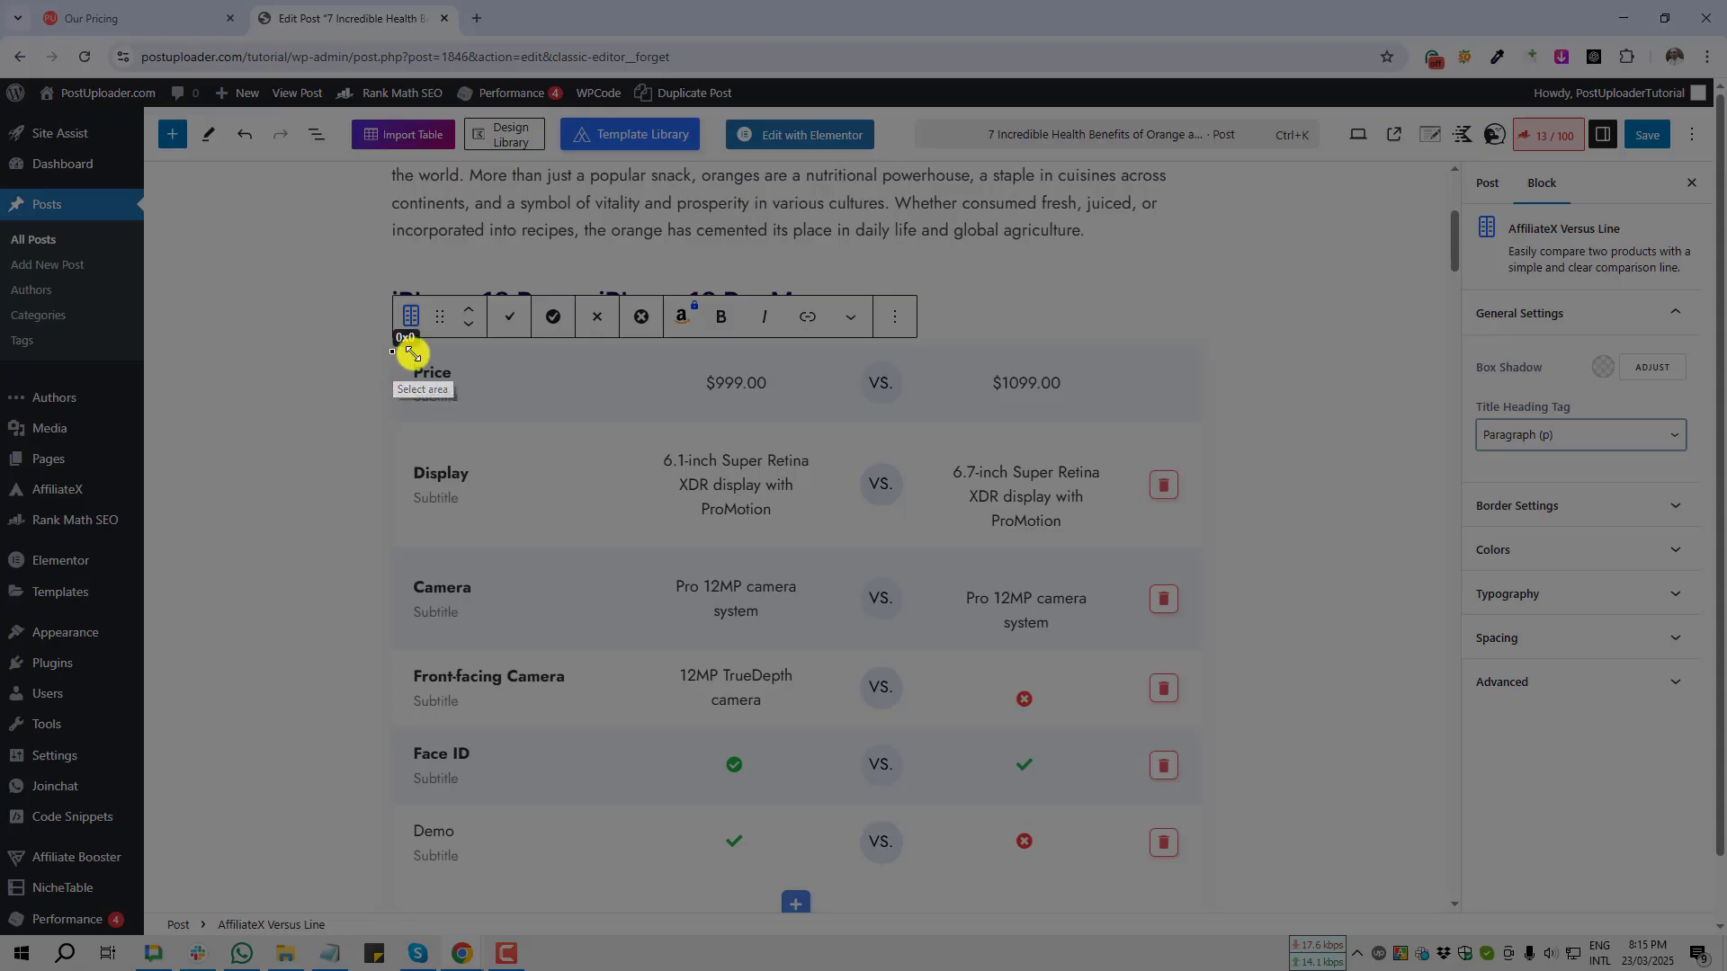
pyautogui.moveTo(392, 352); pyautogui.dragTo(598, 859)
pyautogui.click(586, 878)
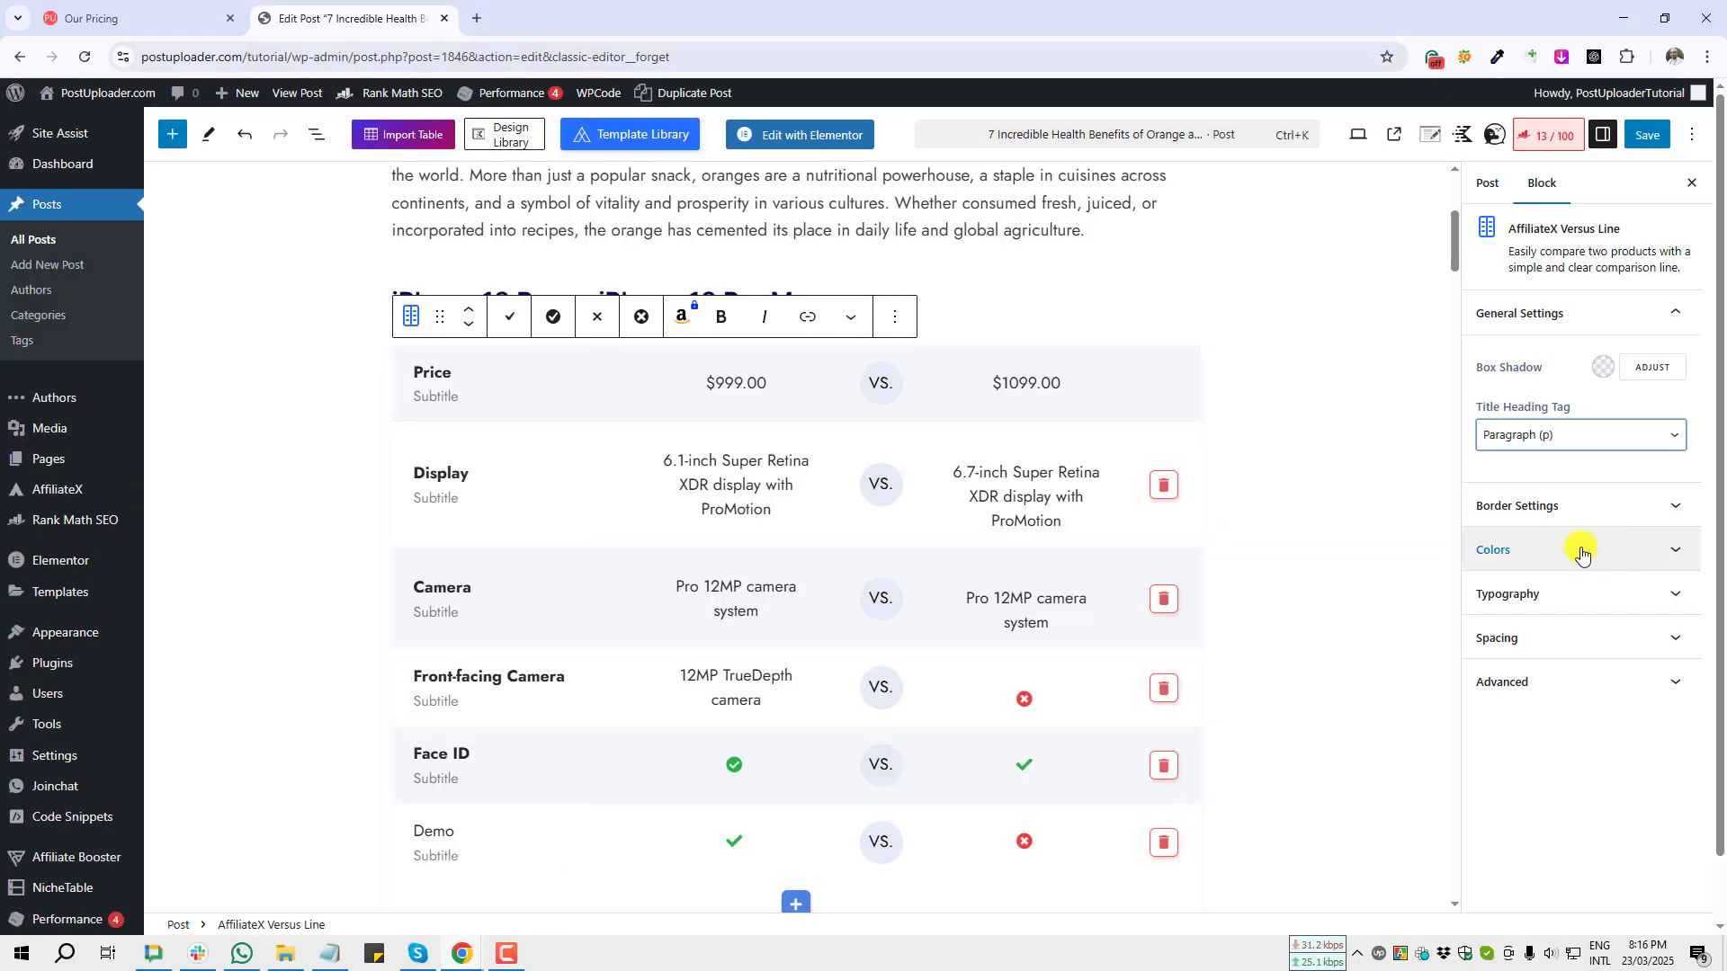
# Step: Set the Versus Line block's border width to 2 px on the top, right, bottom and left sides
pyautogui.click(1641, 509)
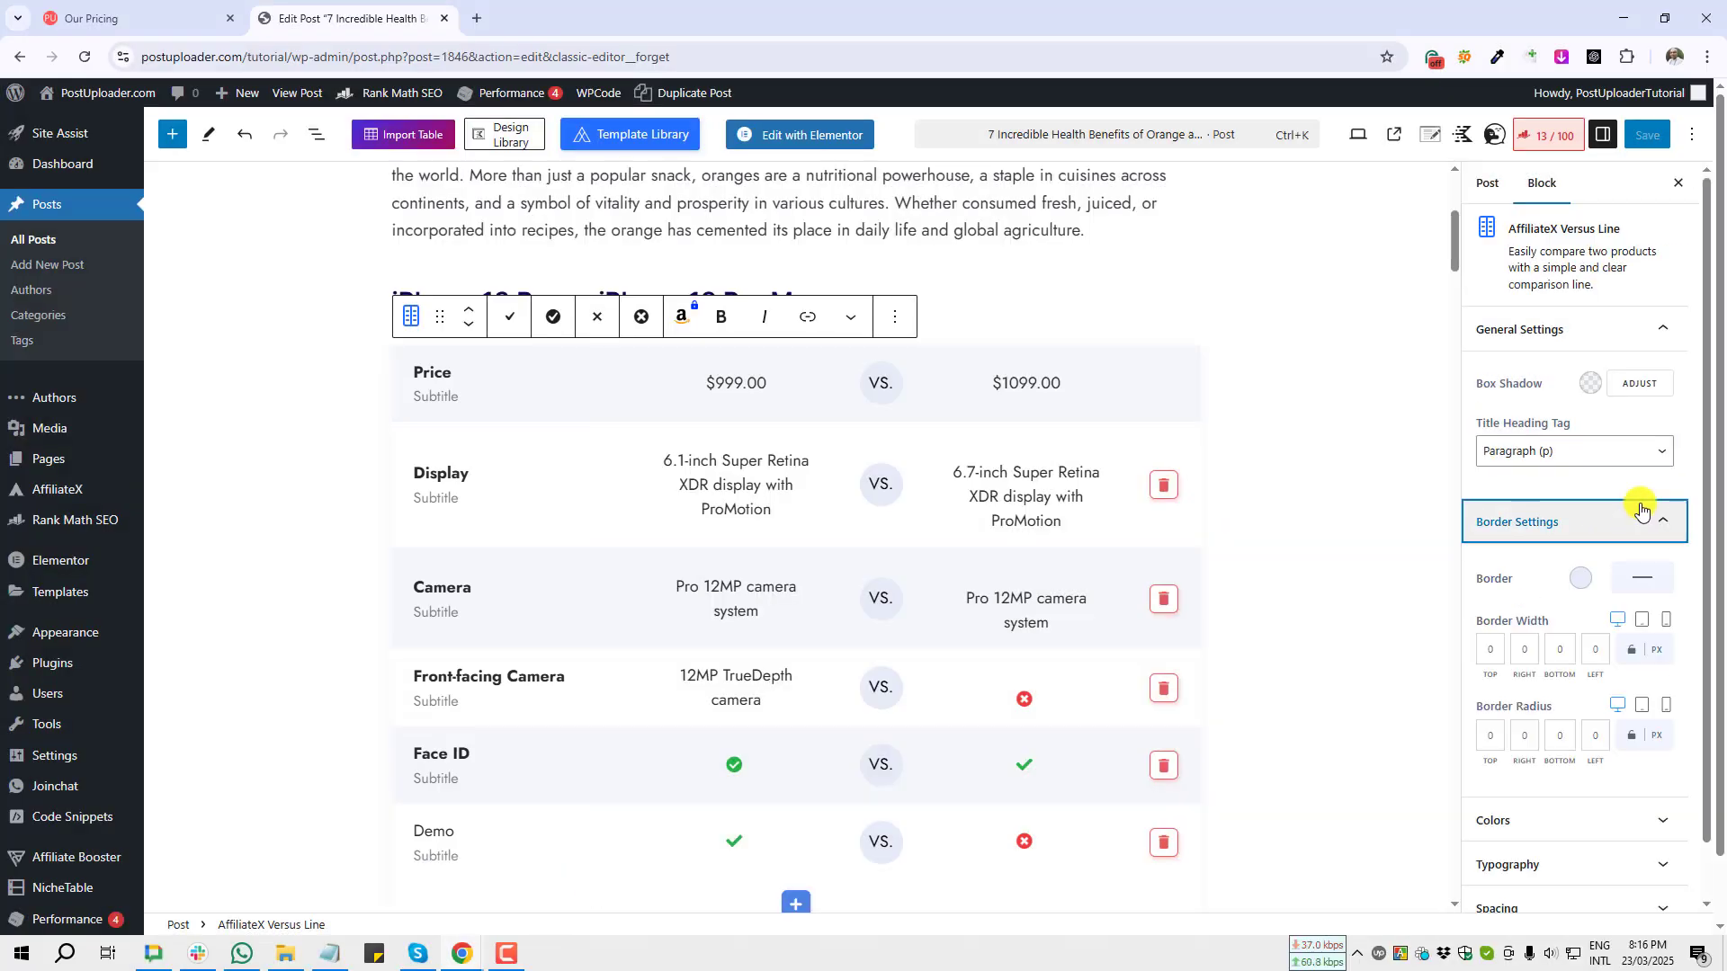
pyautogui.scroll(-1, 1640, 507)
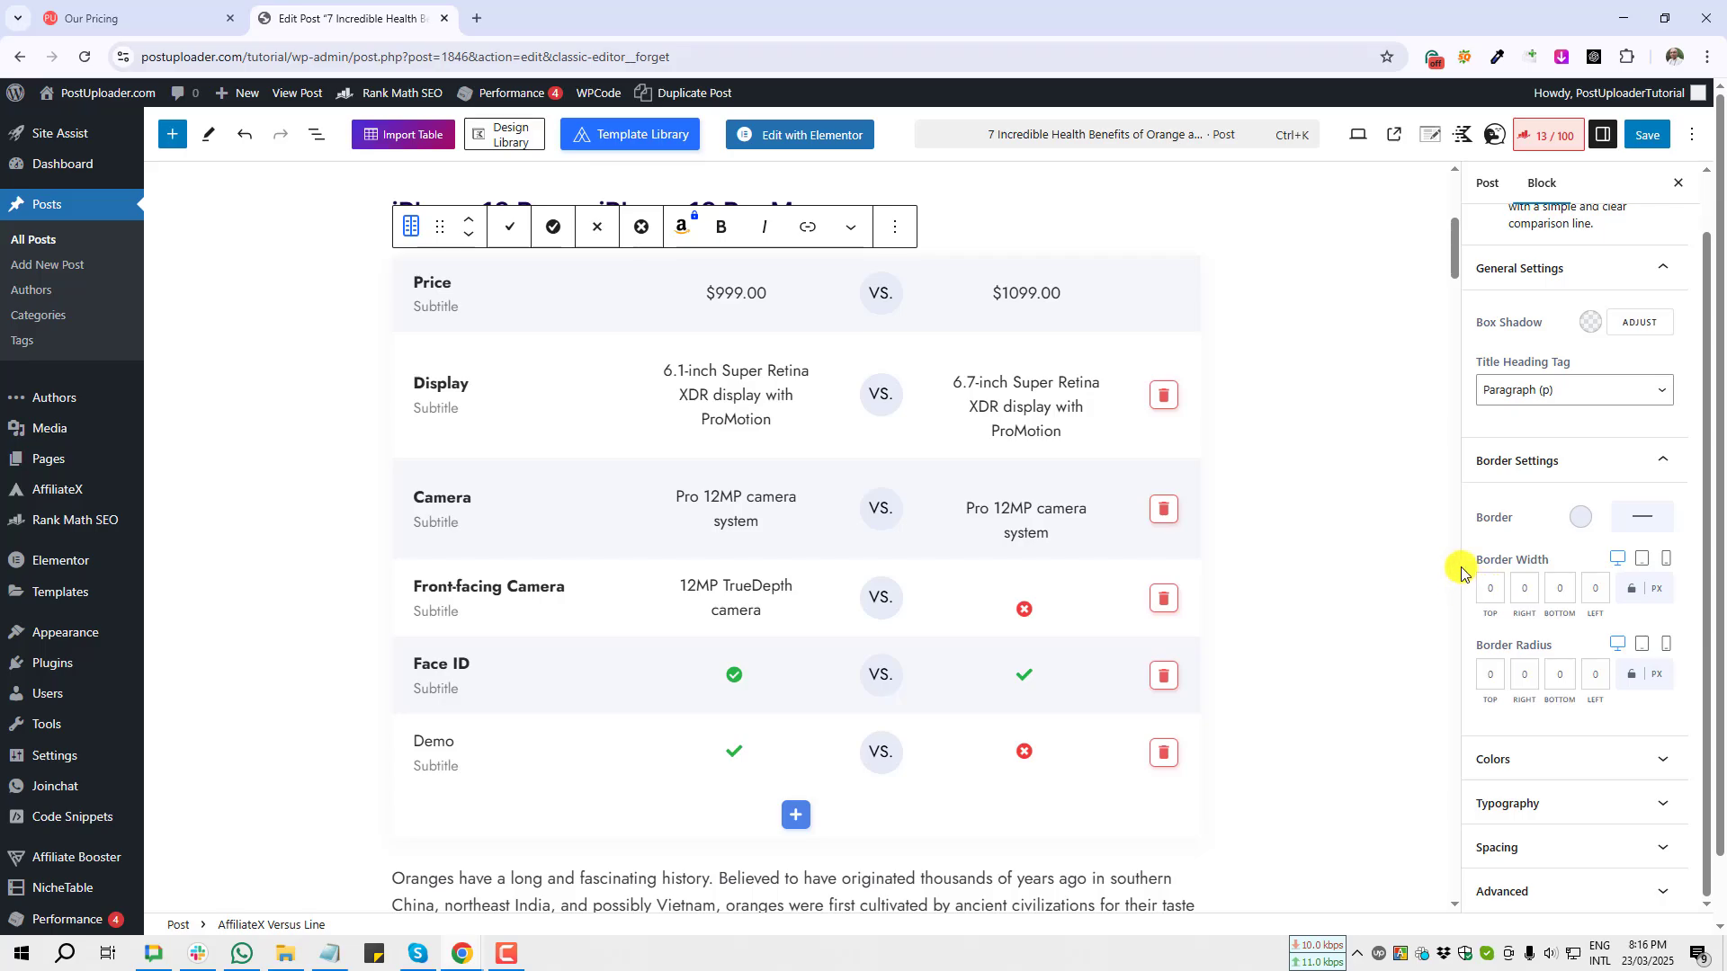
pyautogui.press('Print')
pyautogui.moveTo(1465, 538); pyautogui.dragTo(1617, 635)
pyautogui.hotkey('ctrl', 'c')
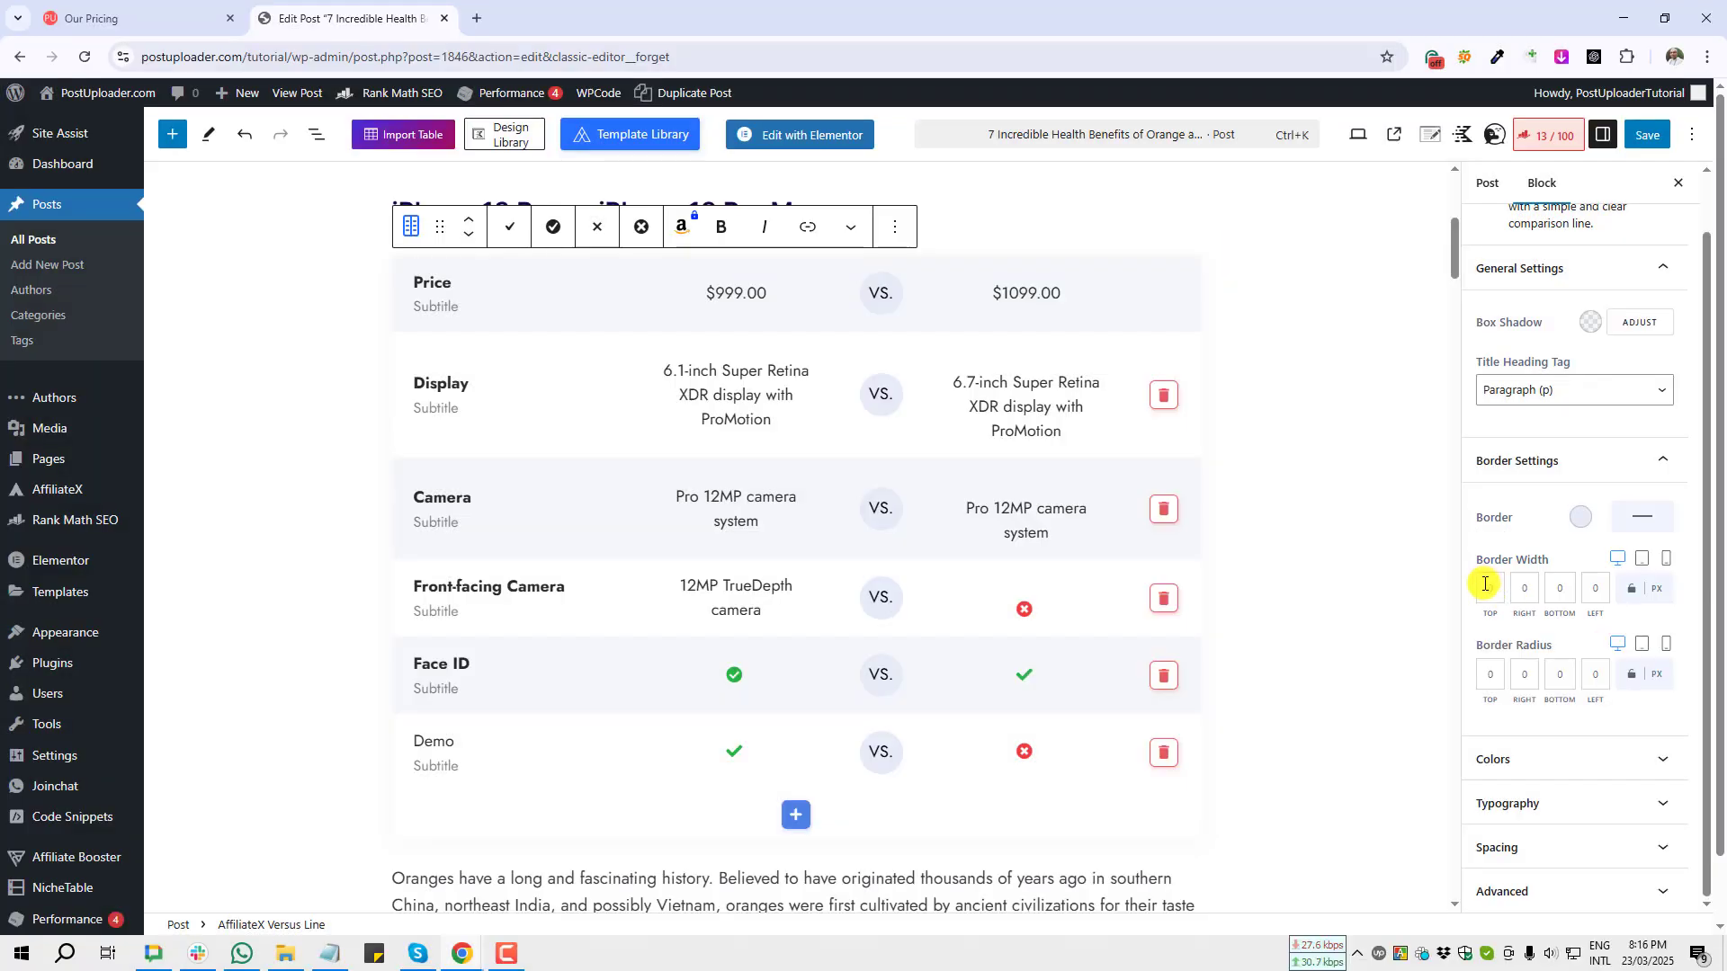
pyautogui.click(1484, 585)
pyautogui.write('2')
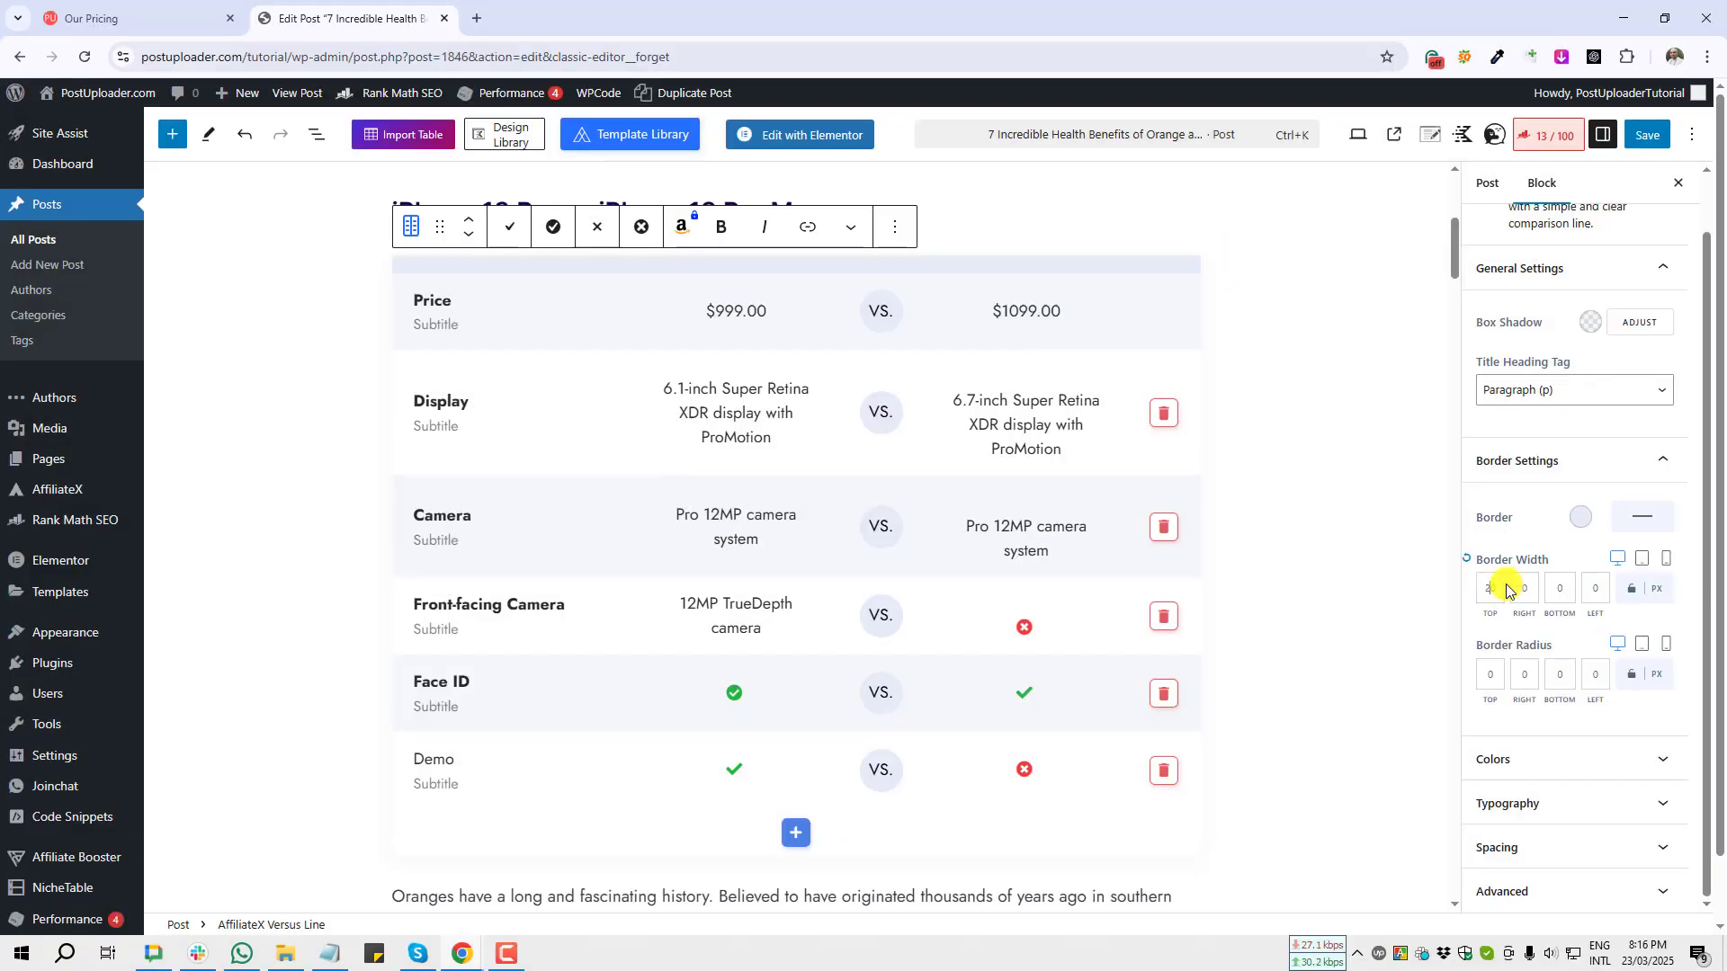
pyautogui.press('Delete')
pyautogui.click(1520, 590)
pyautogui.write('2')
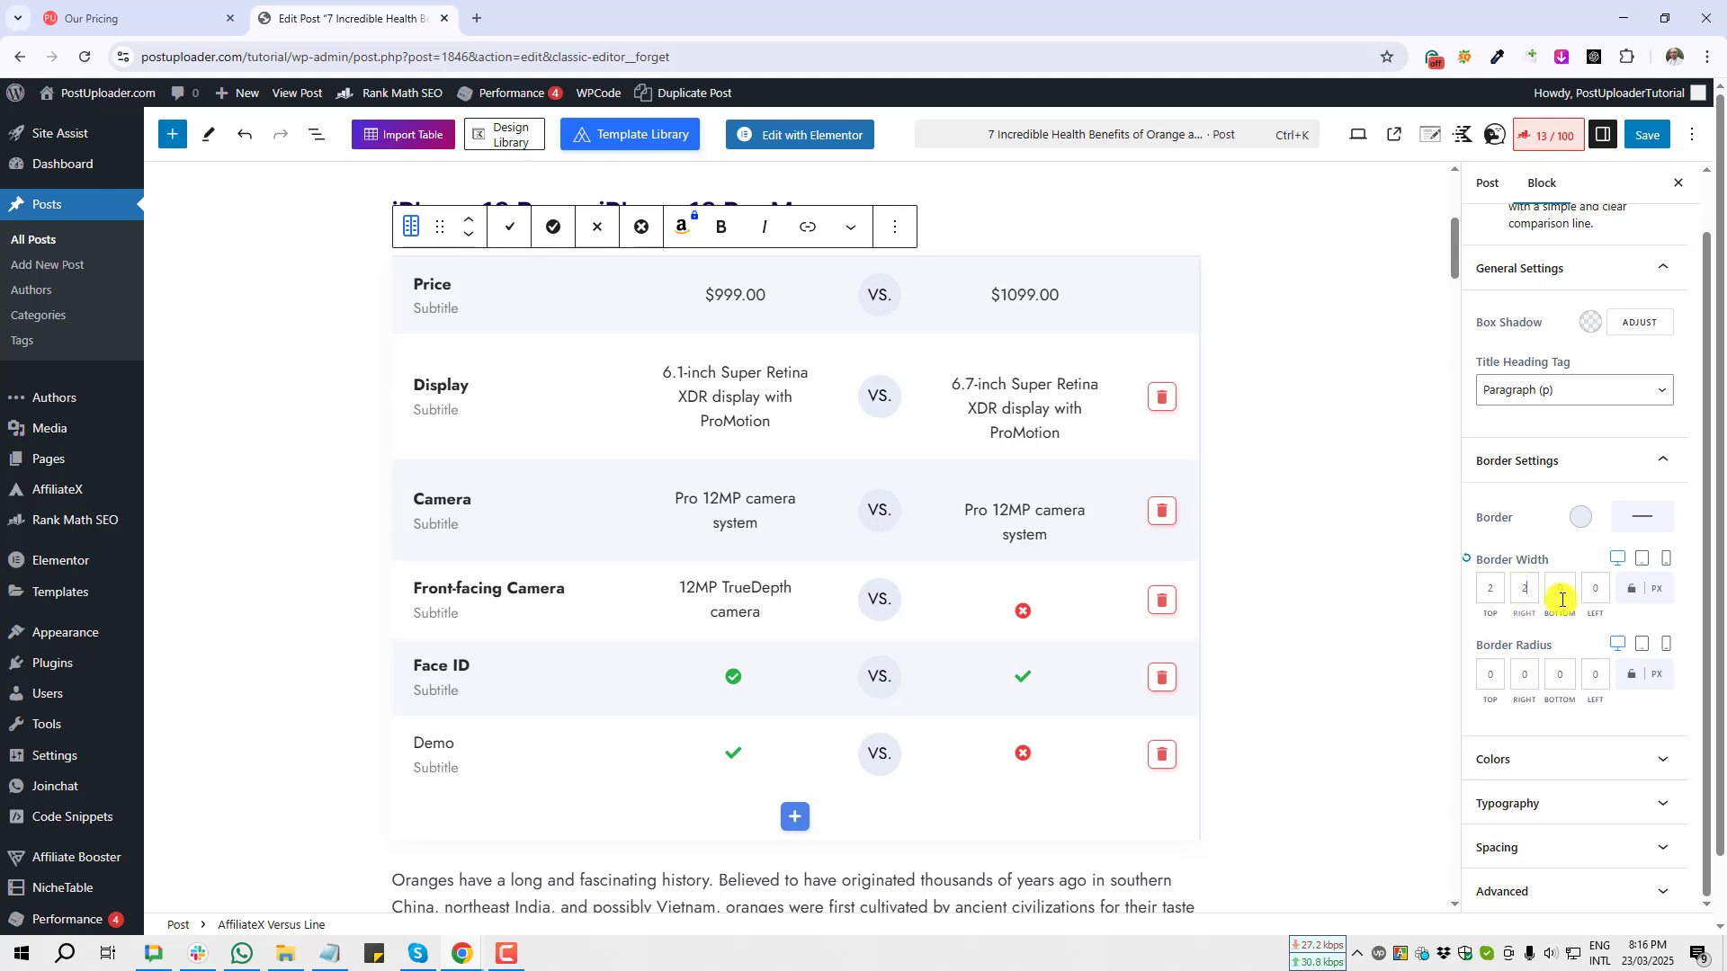
pyautogui.click(1559, 590)
pyautogui.write('2')
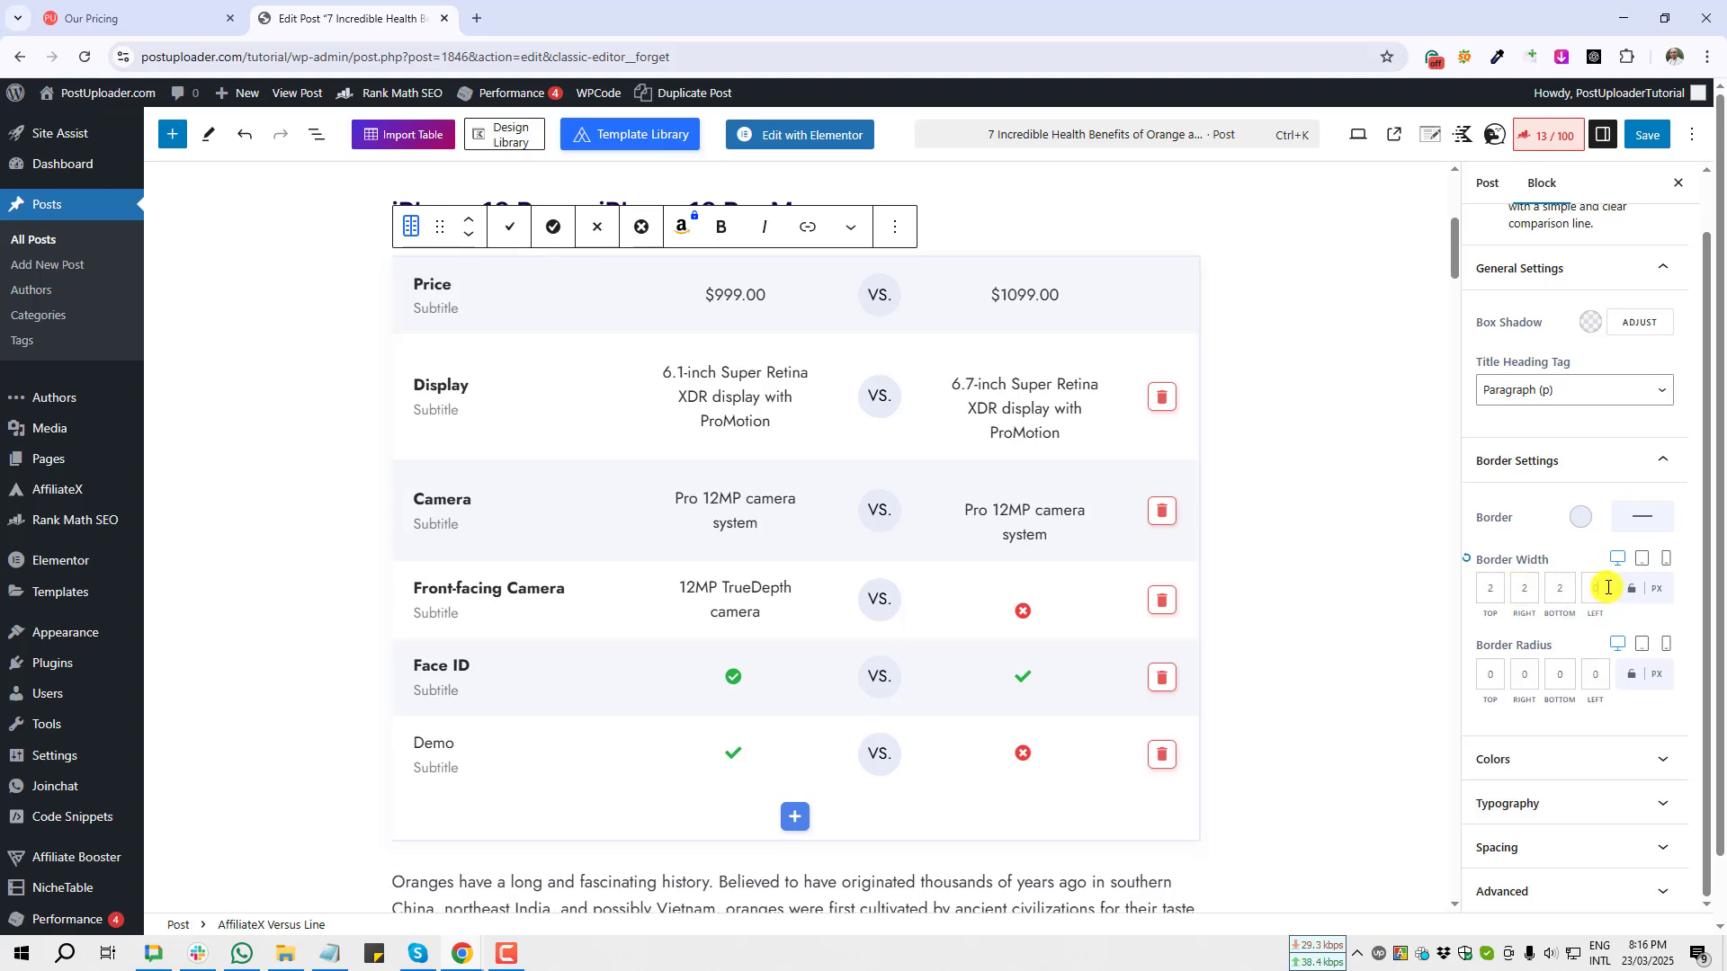
pyautogui.click(1595, 590)
pyautogui.write('2')
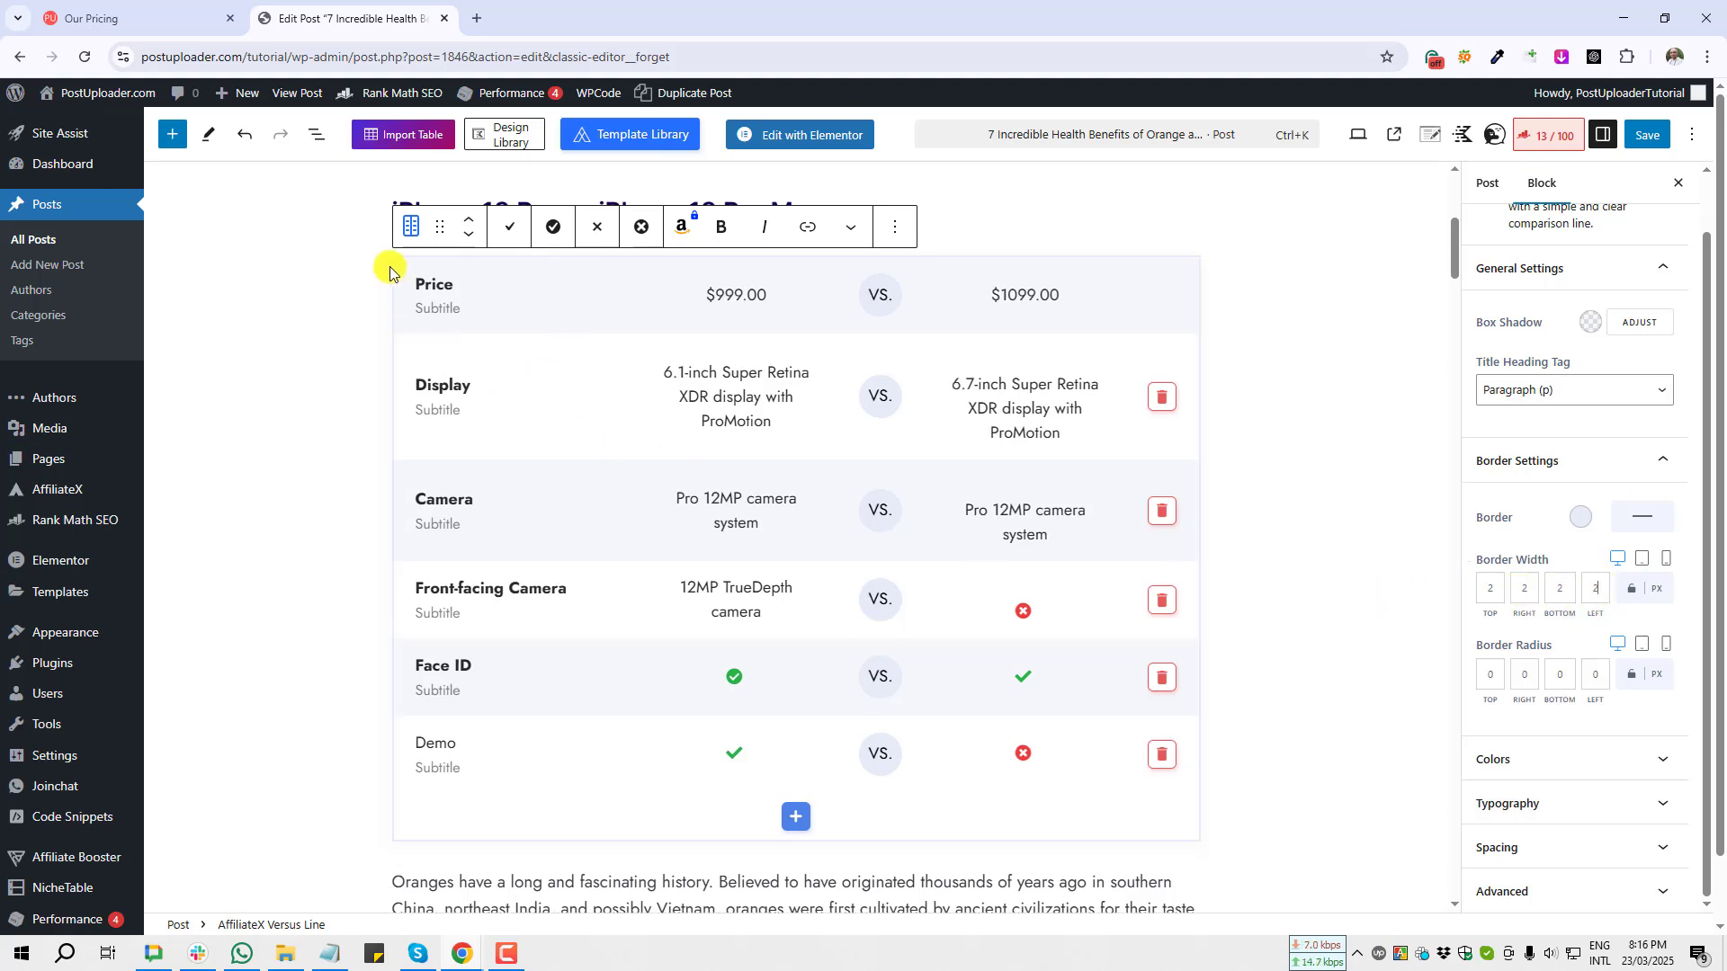
pyautogui.click(1280, 555)
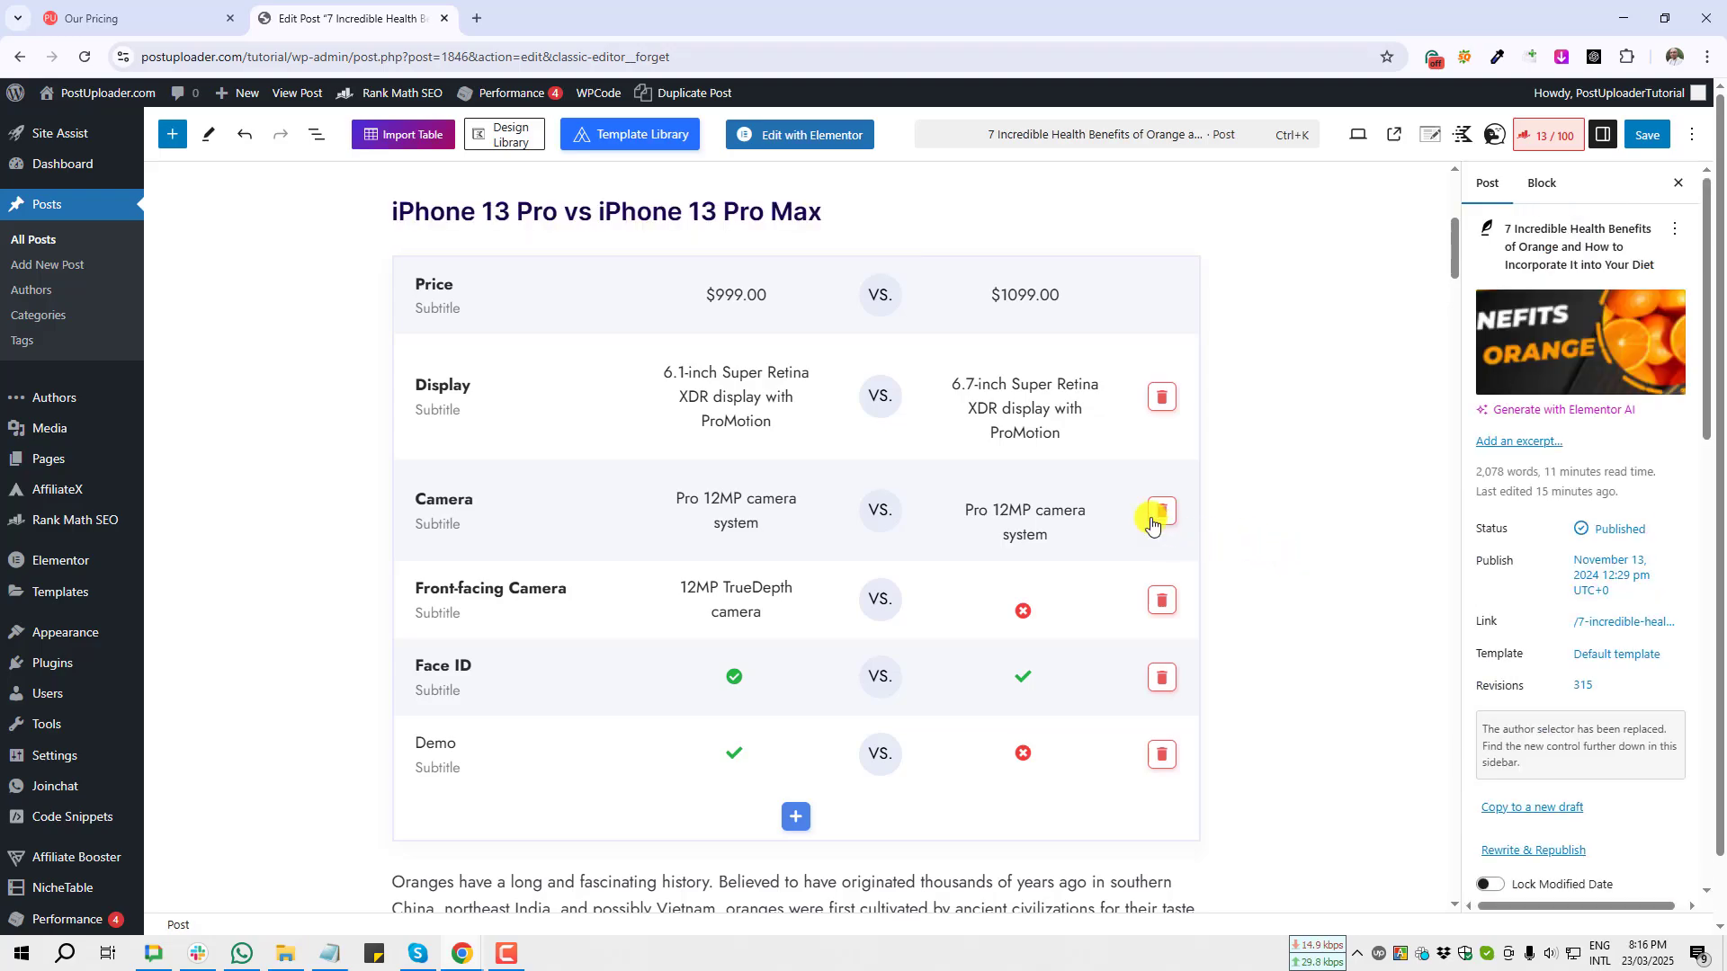
pyautogui.press('Print')
pyautogui.moveTo(1117, 204); pyautogui.dragTo(1276, 394)
pyautogui.hotkey('ctrl', 'c')
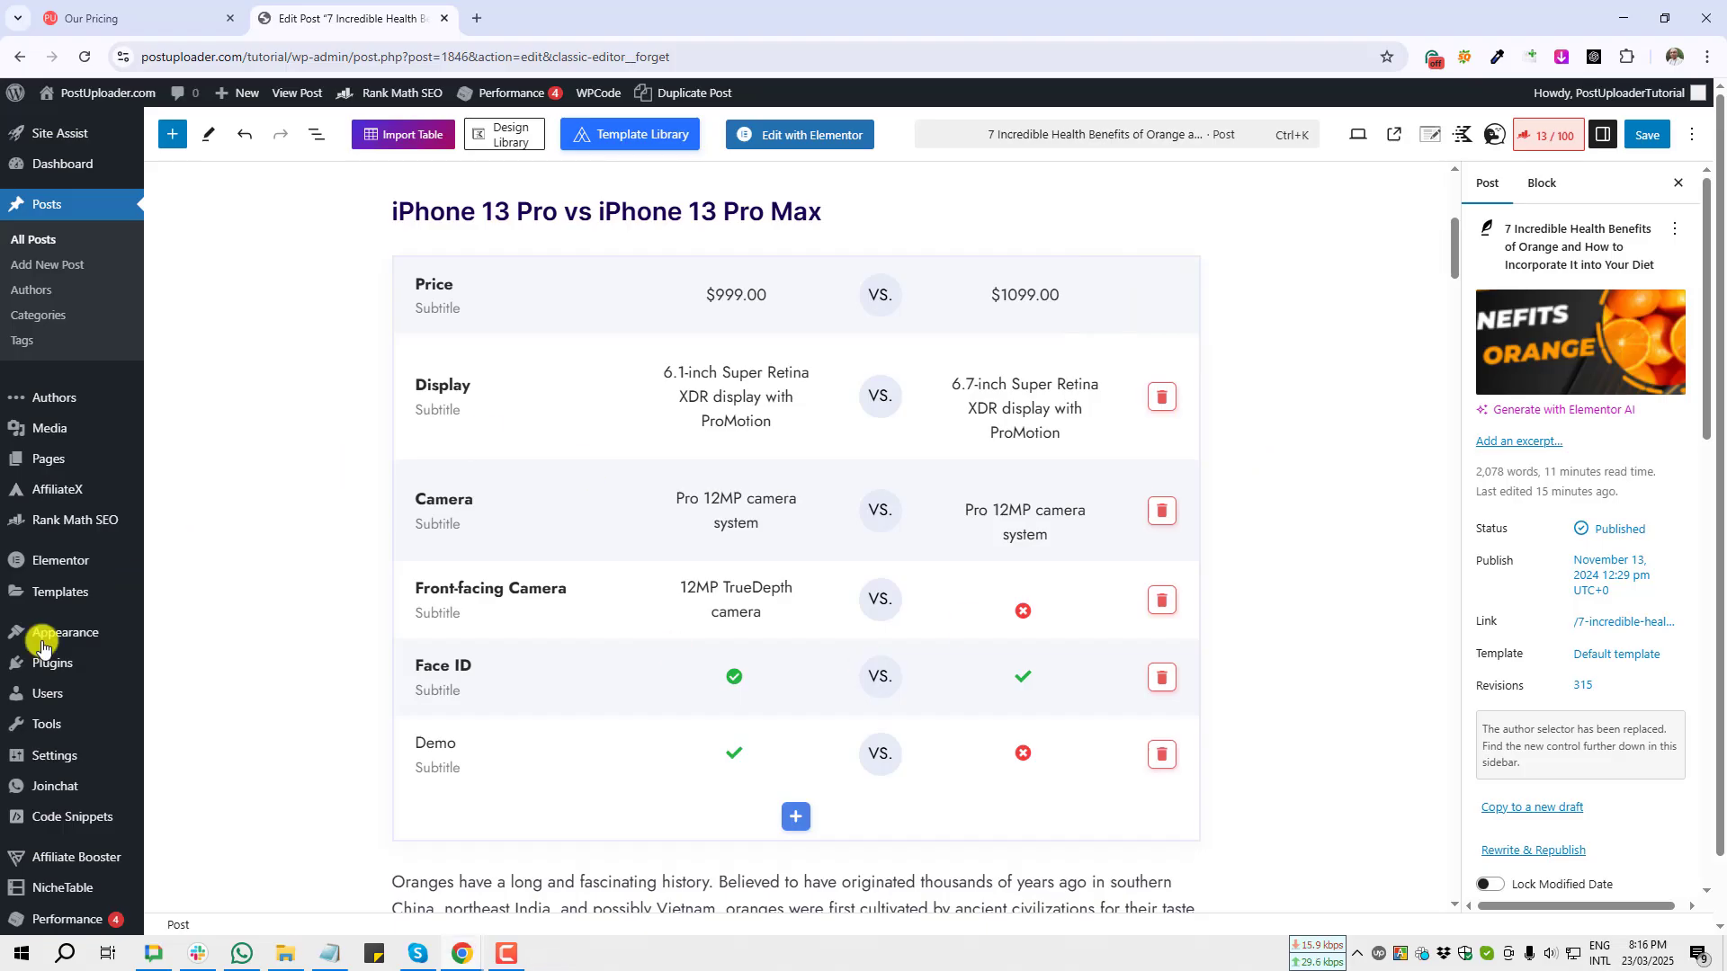
# Step: Set the Versus Line block's border colour to teal #0C8A73
pyautogui.click(572, 269)
pyautogui.click(1513, 356)
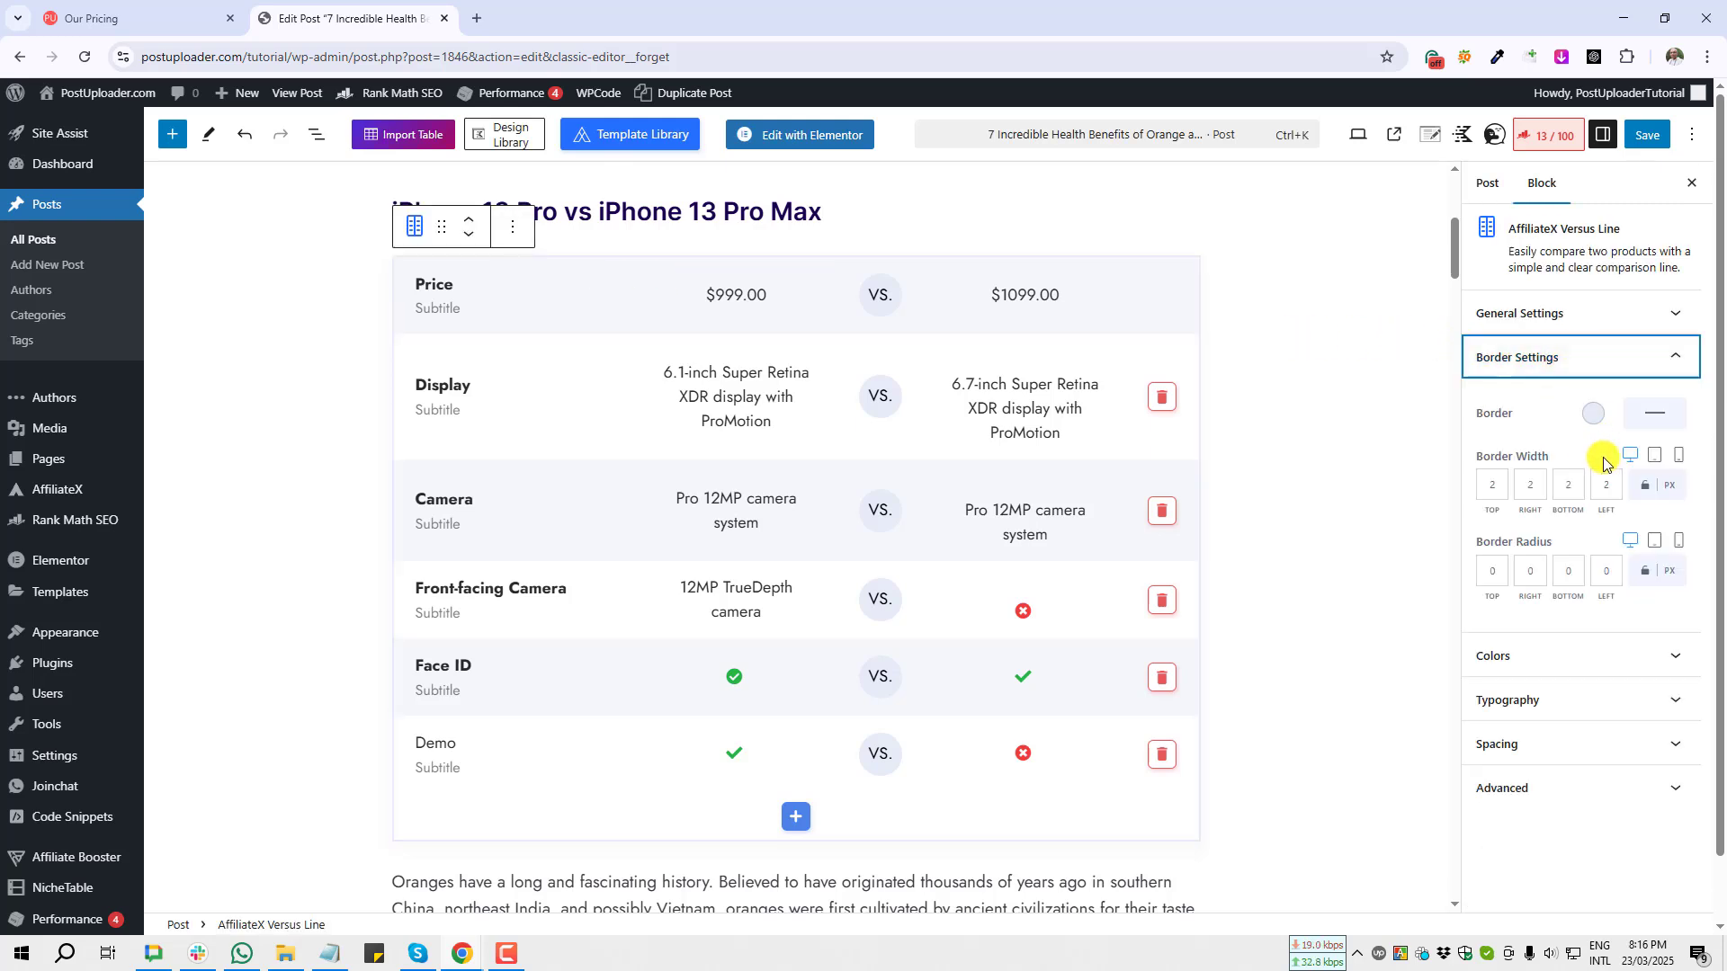
pyautogui.click(1590, 413)
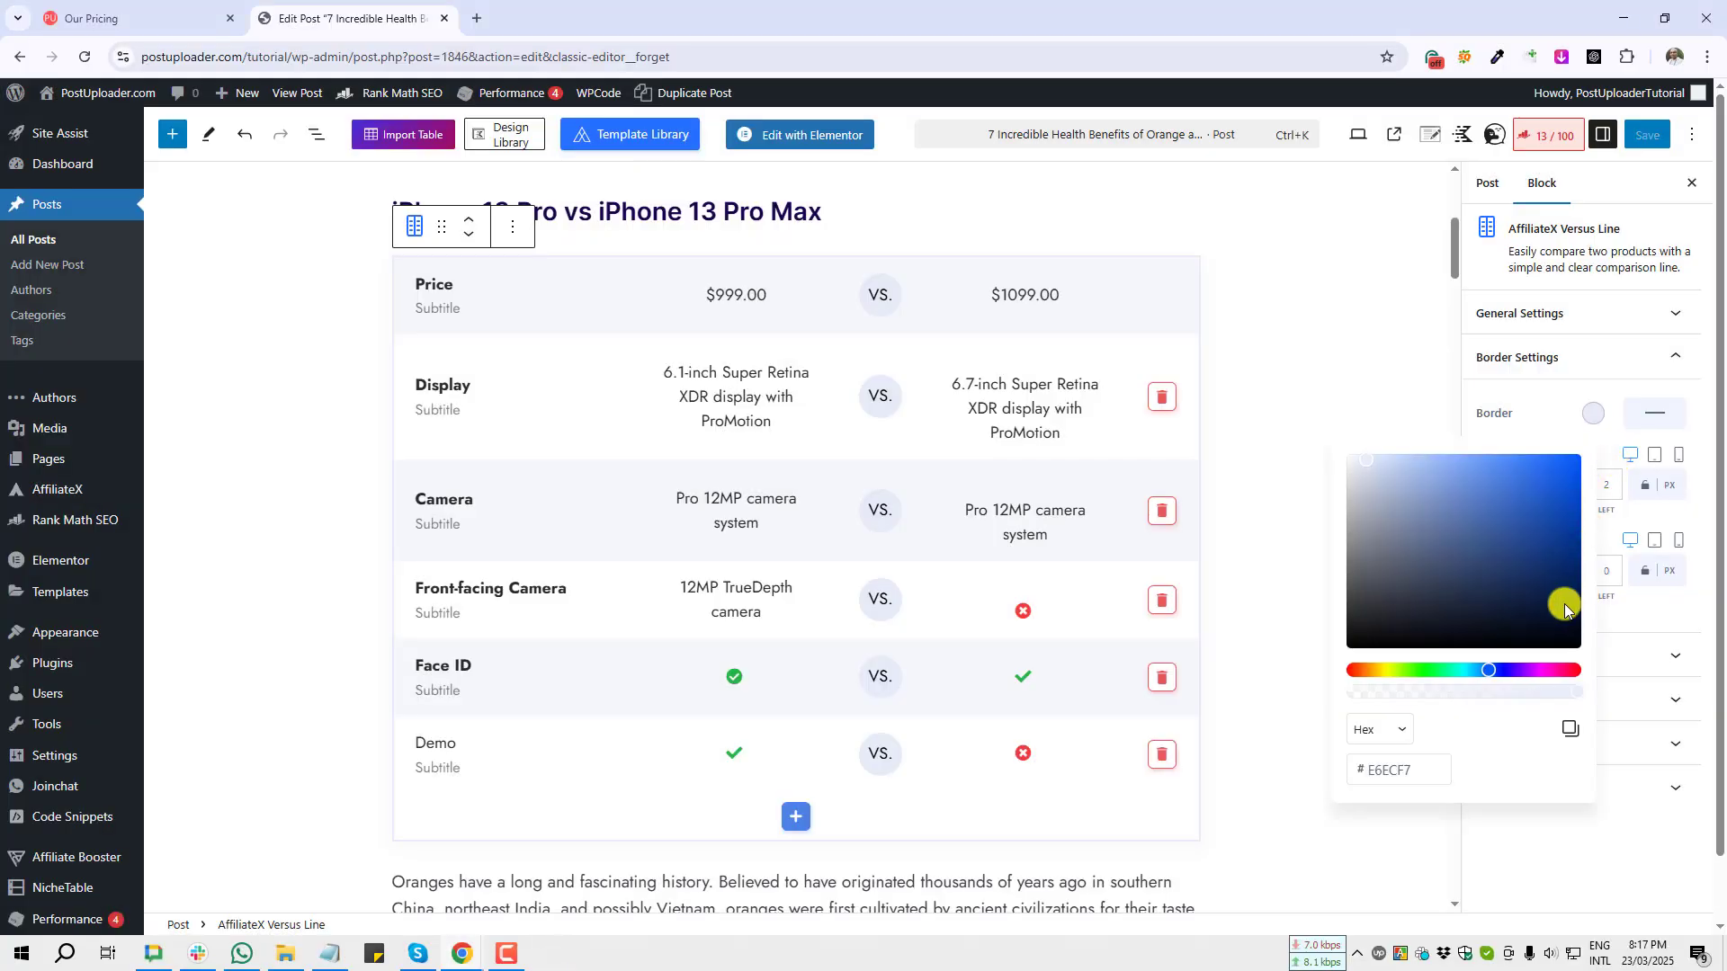
pyautogui.click(1358, 671)
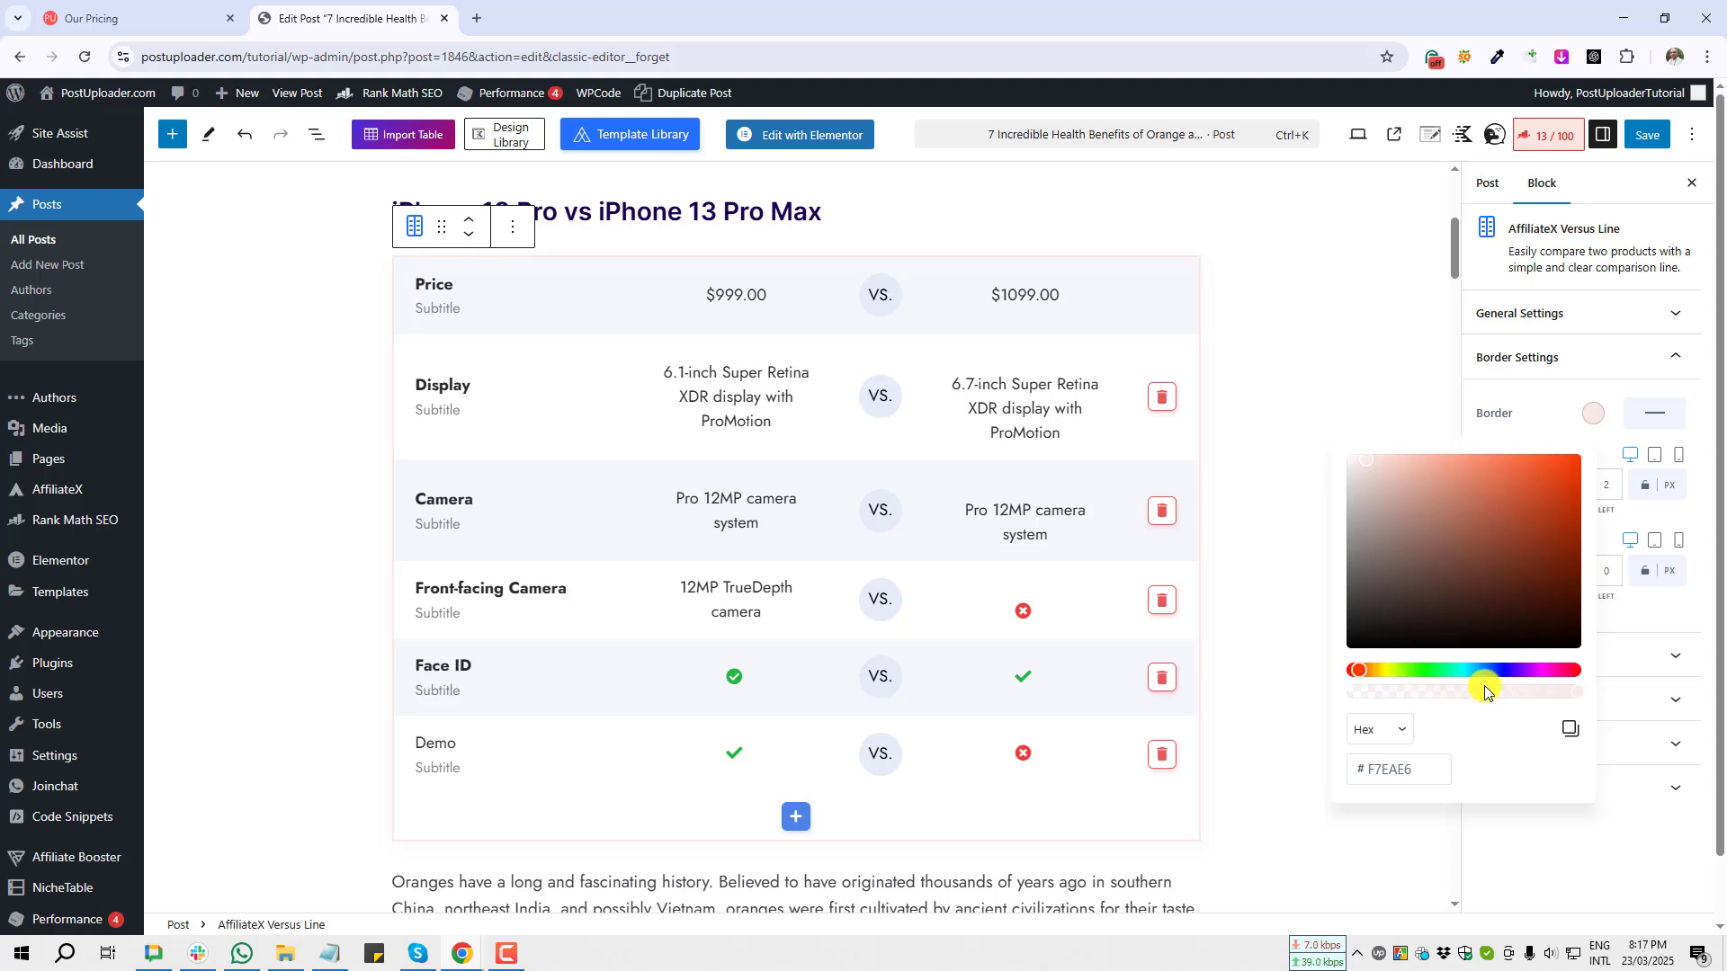
pyautogui.click(1460, 671)
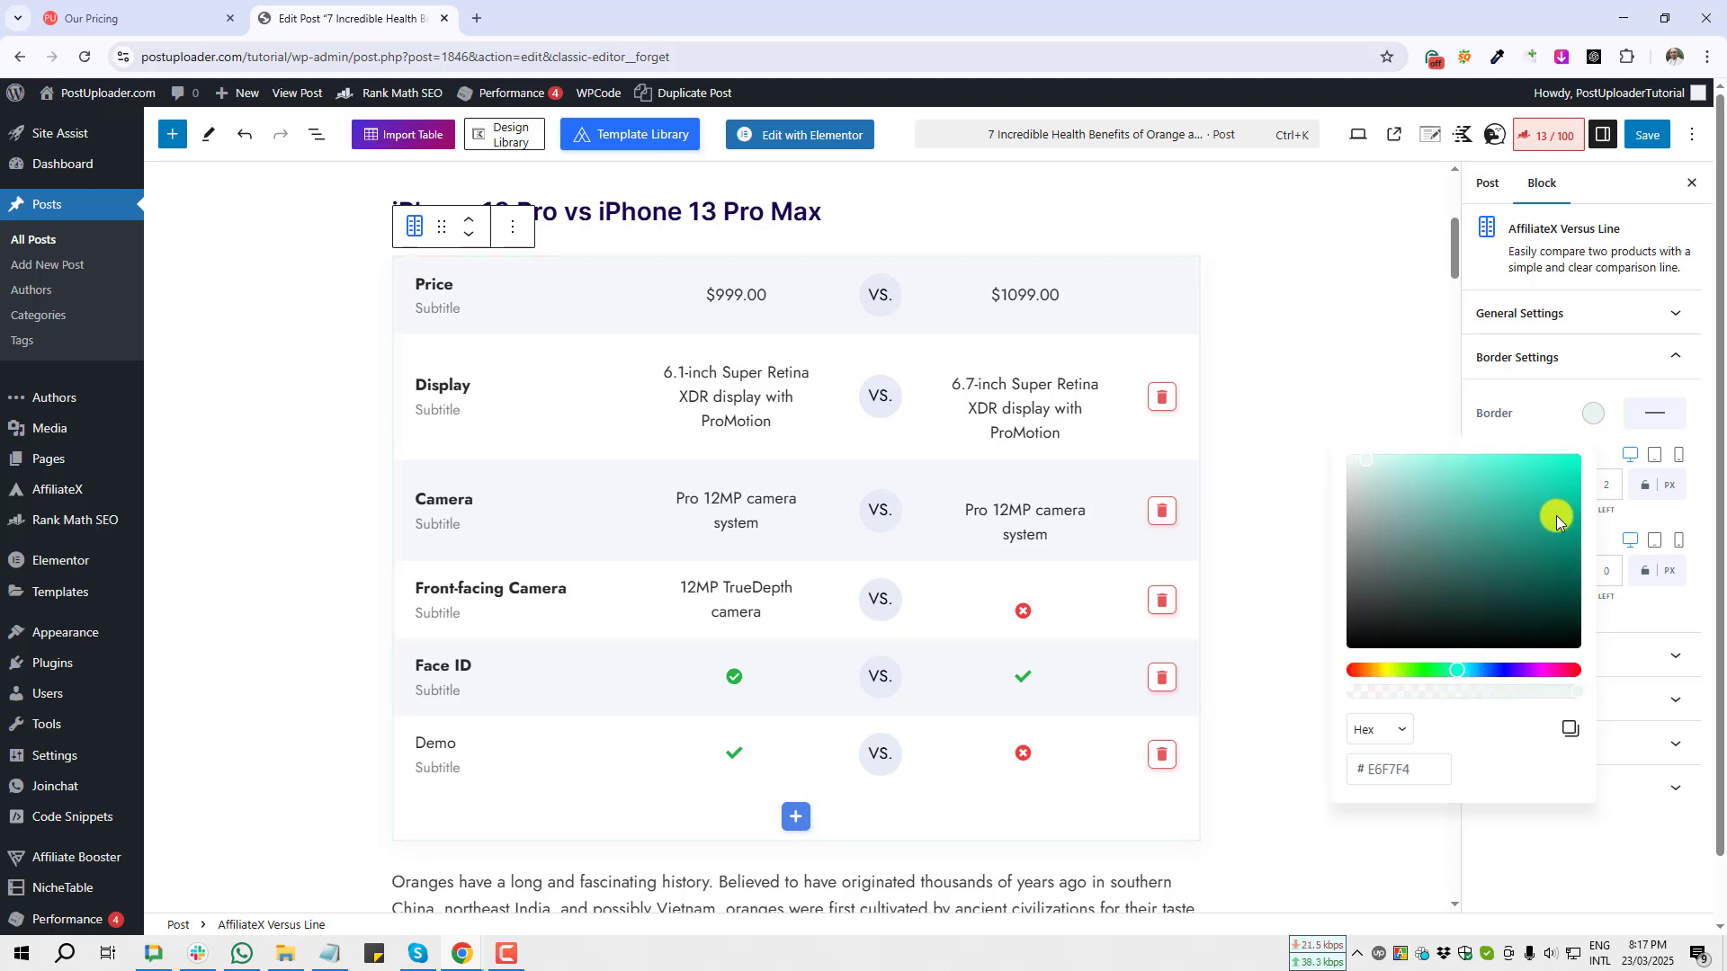
pyautogui.moveTo(1556, 520); pyautogui.dragTo(1559, 545)
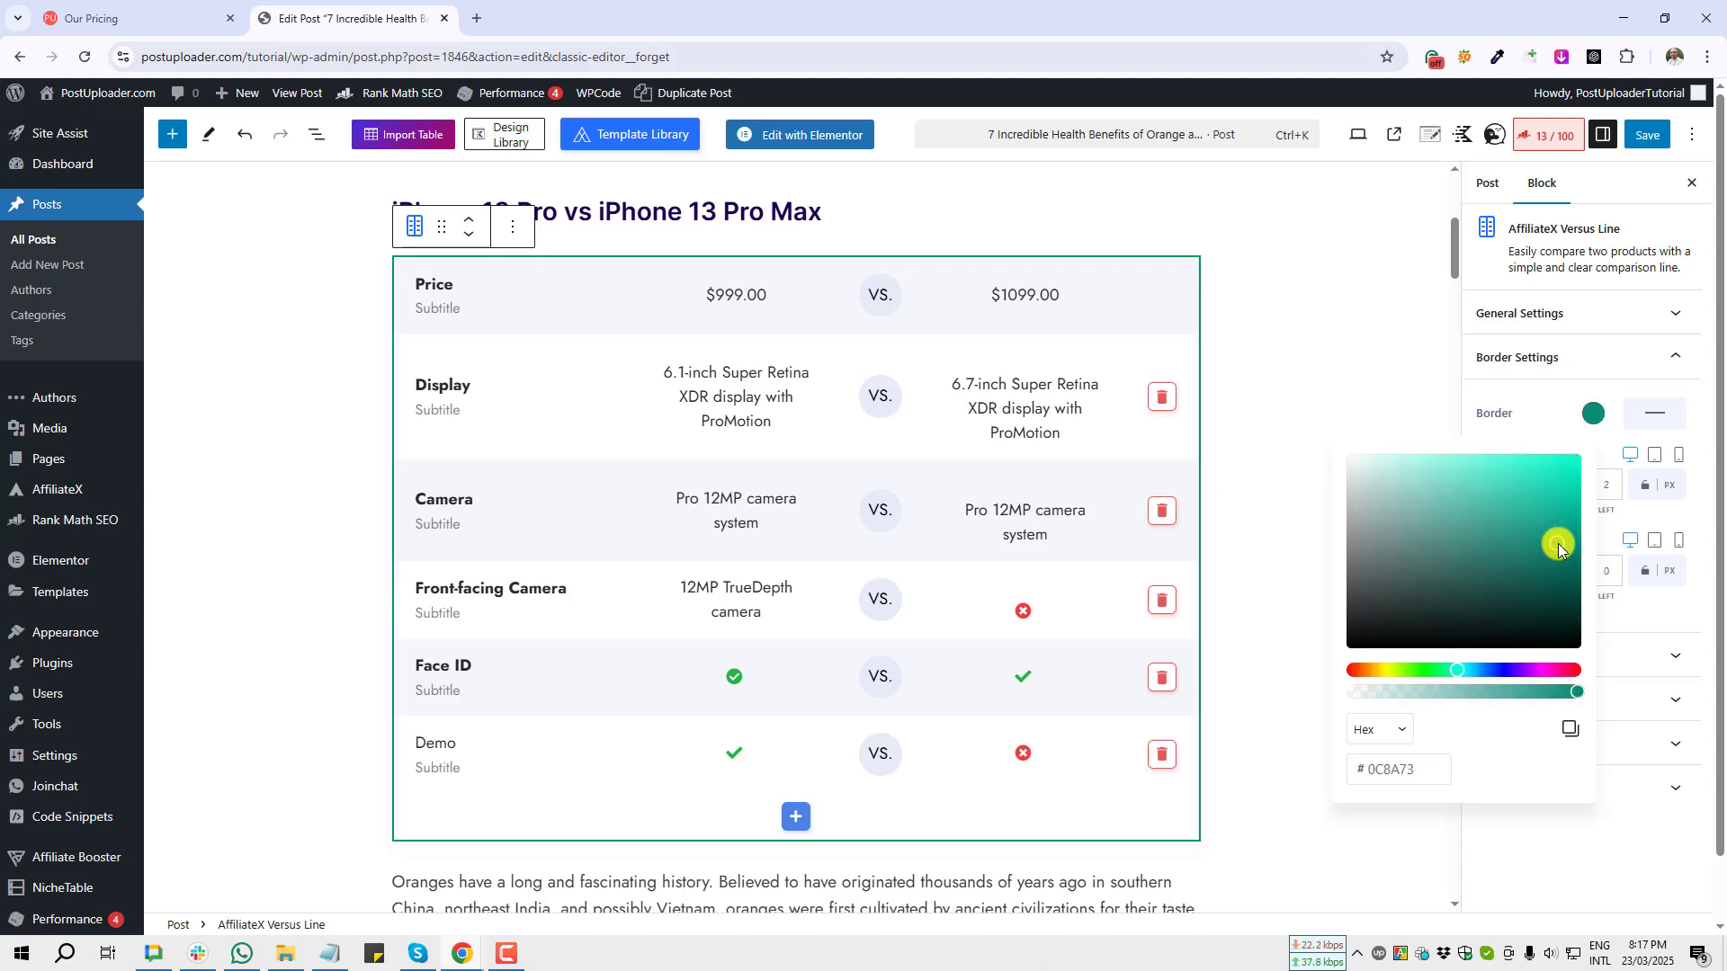
pyautogui.click(1330, 373)
pyautogui.press('super+shift+s')
pyautogui.moveTo(1064, 225); pyautogui.dragTo(320, 836)
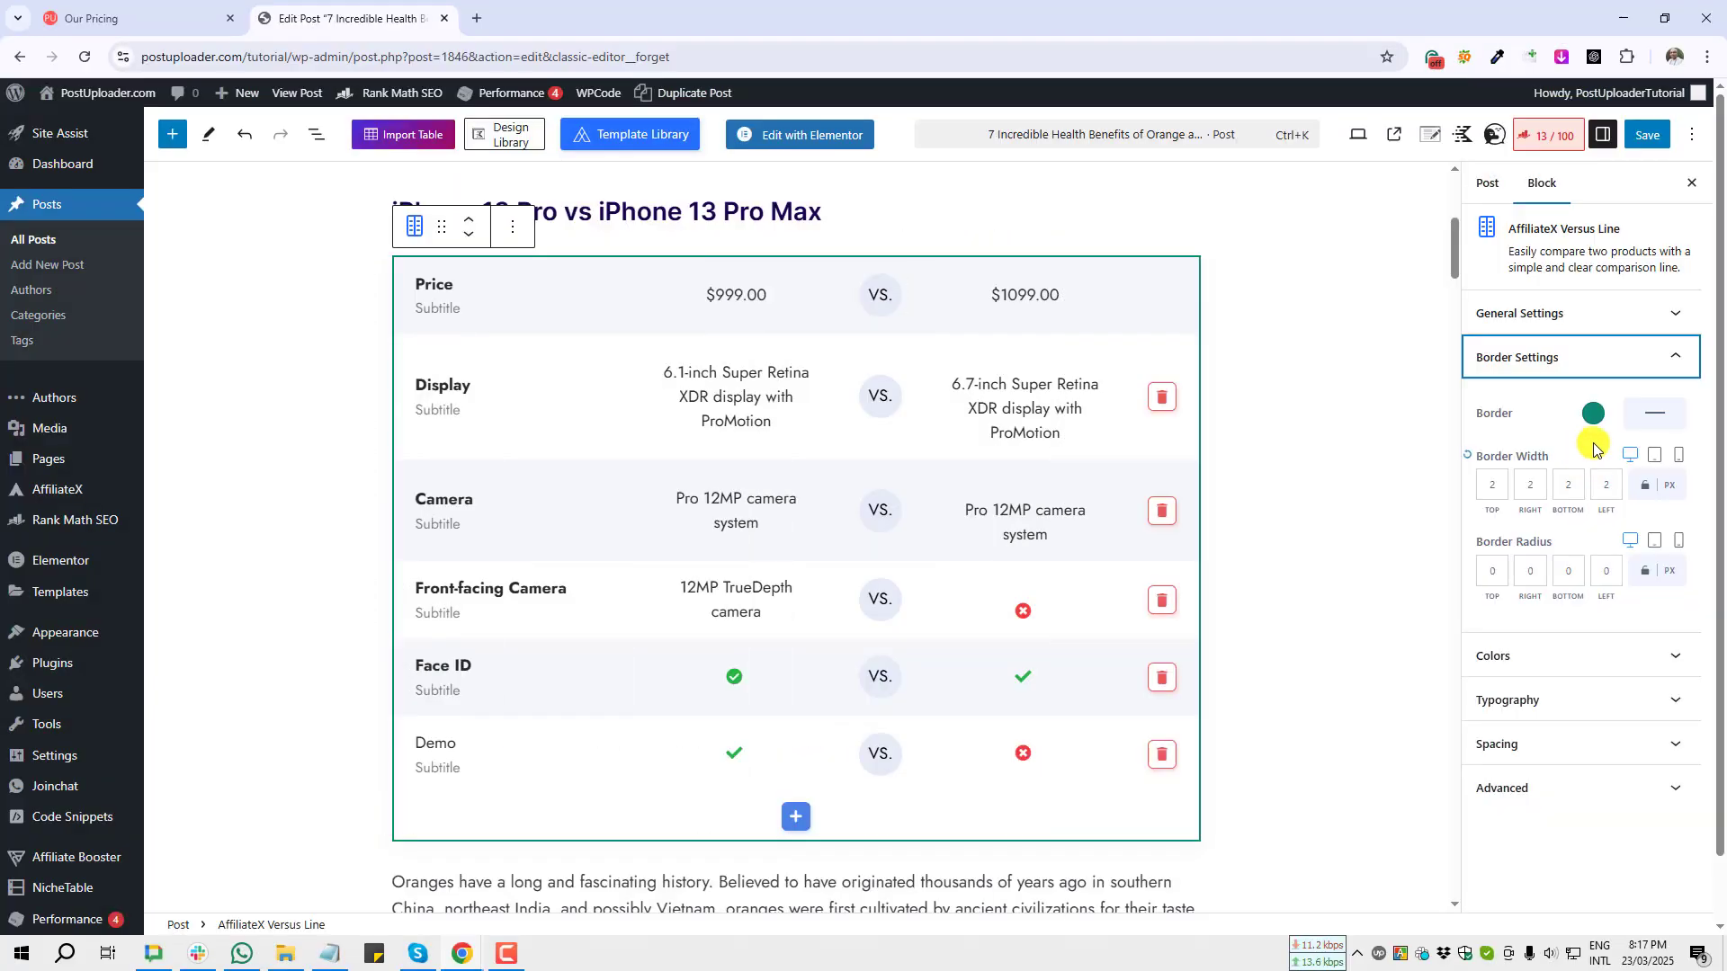
pyautogui.press('super+shift+s')
pyautogui.moveTo(1614, 438); pyautogui.dragTo(1644, 474)
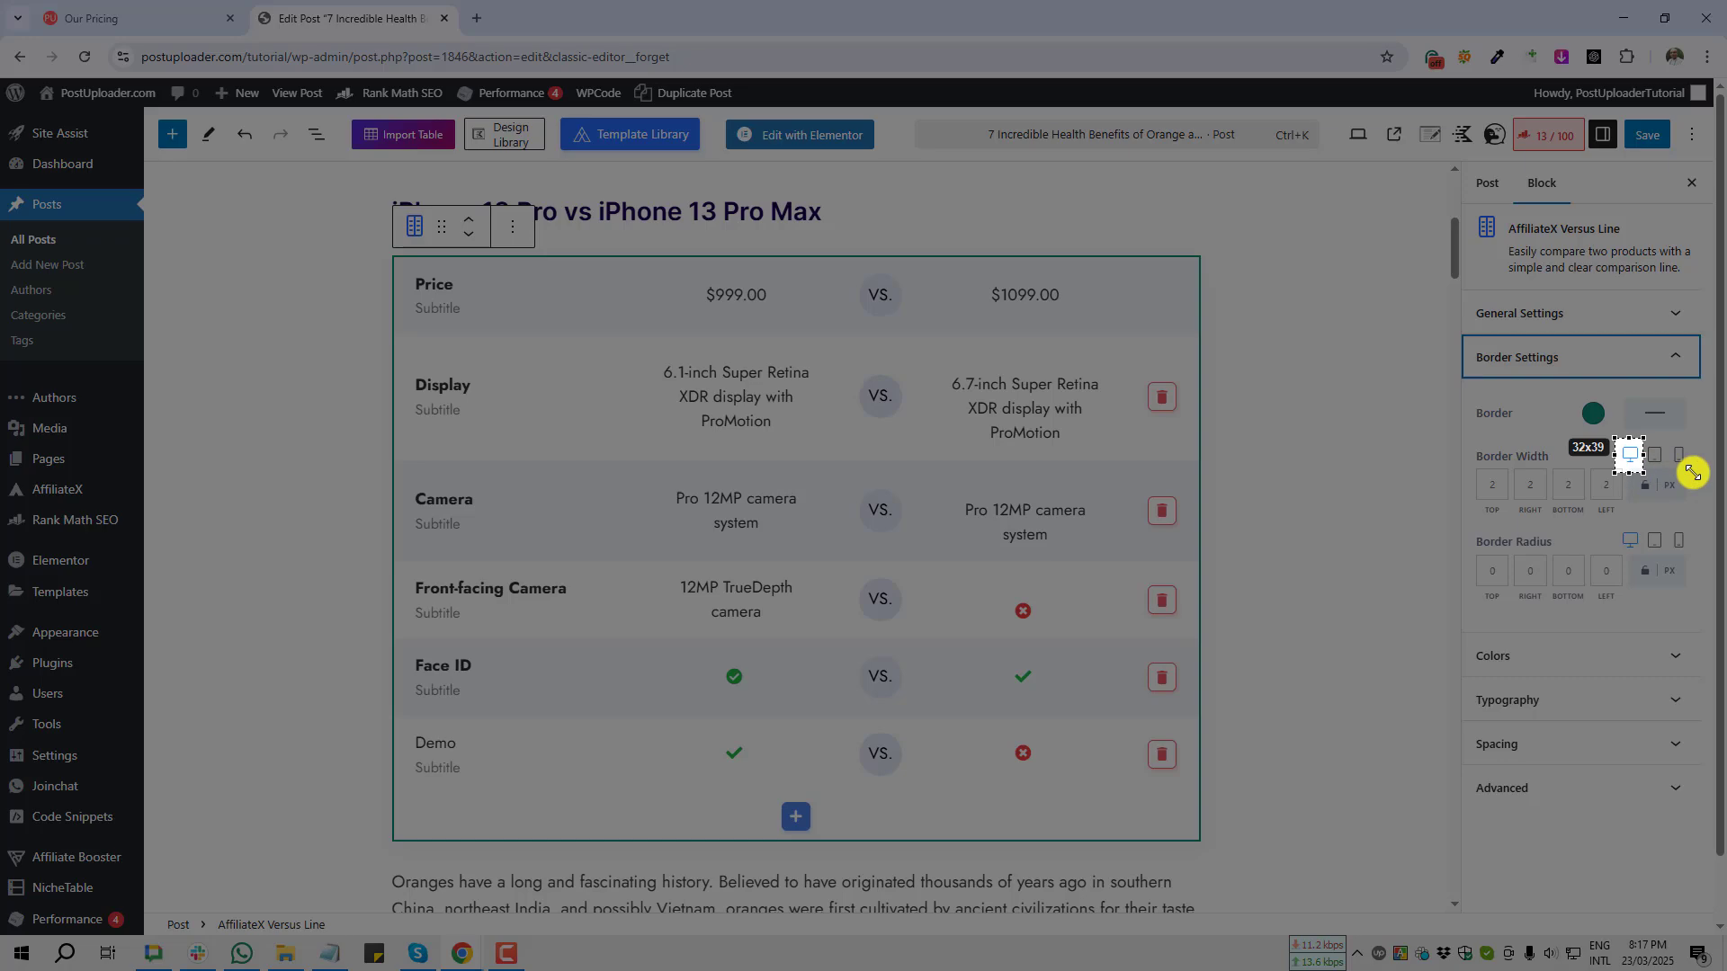
pyautogui.moveTo(1692, 472); pyautogui.dragTo(1696, 473)
pyautogui.click(1679, 490)
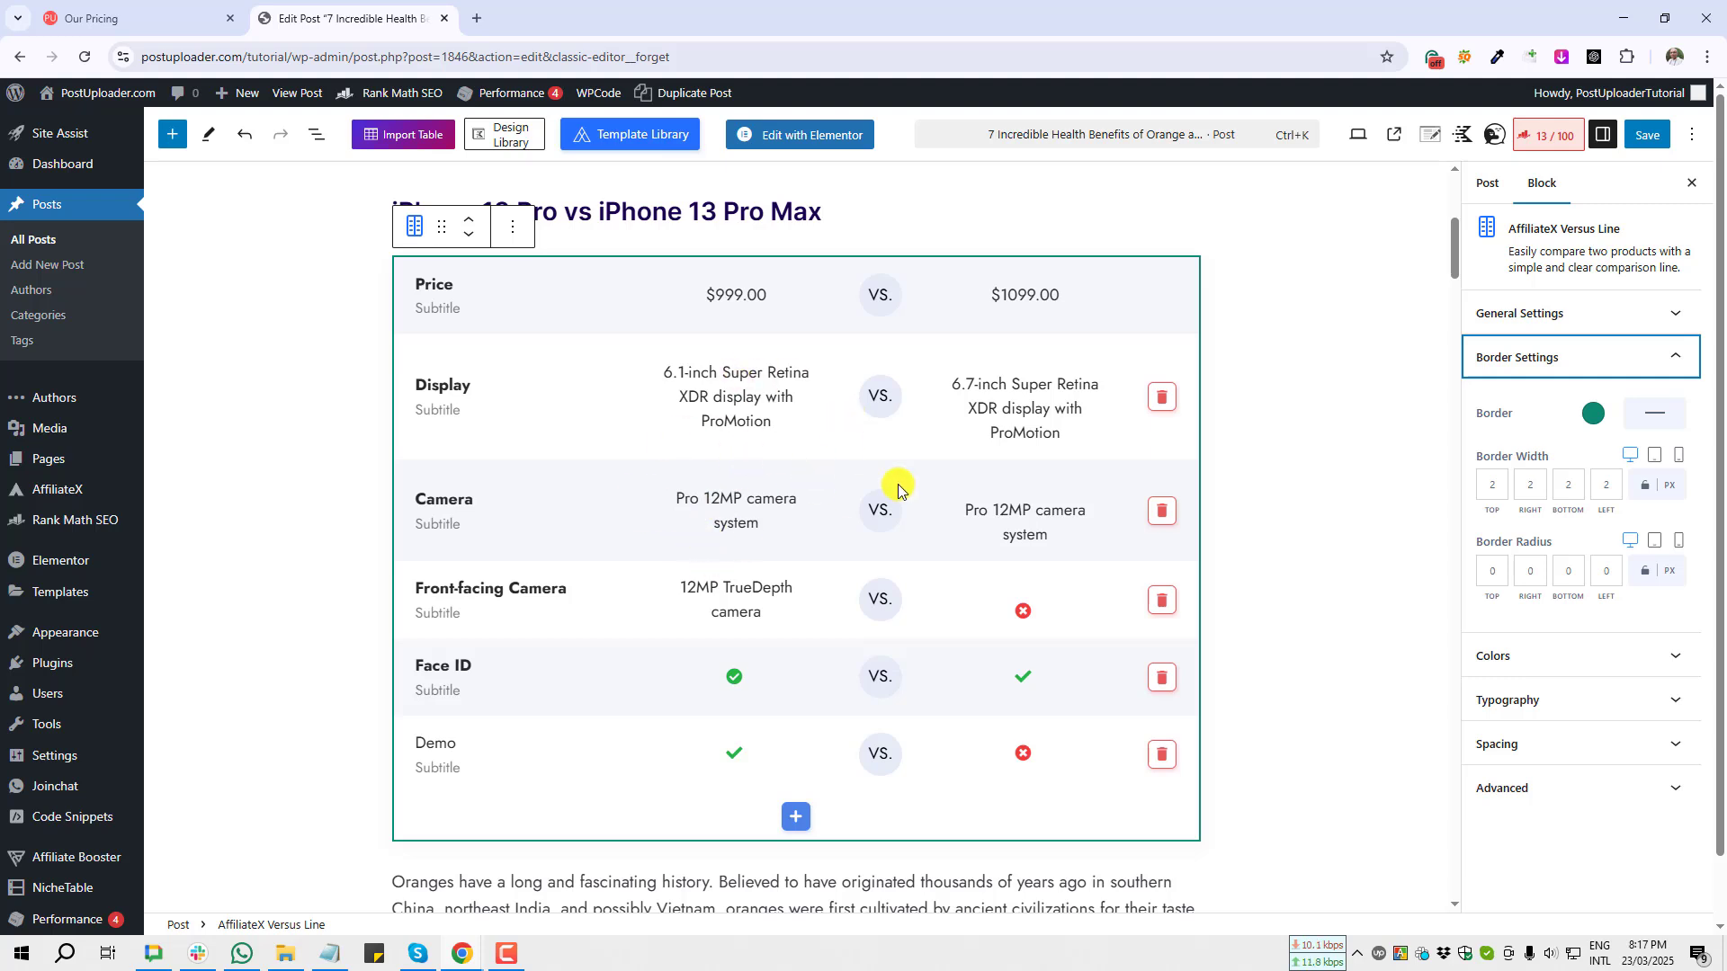
pyautogui.scroll(-1, 1702, 552)
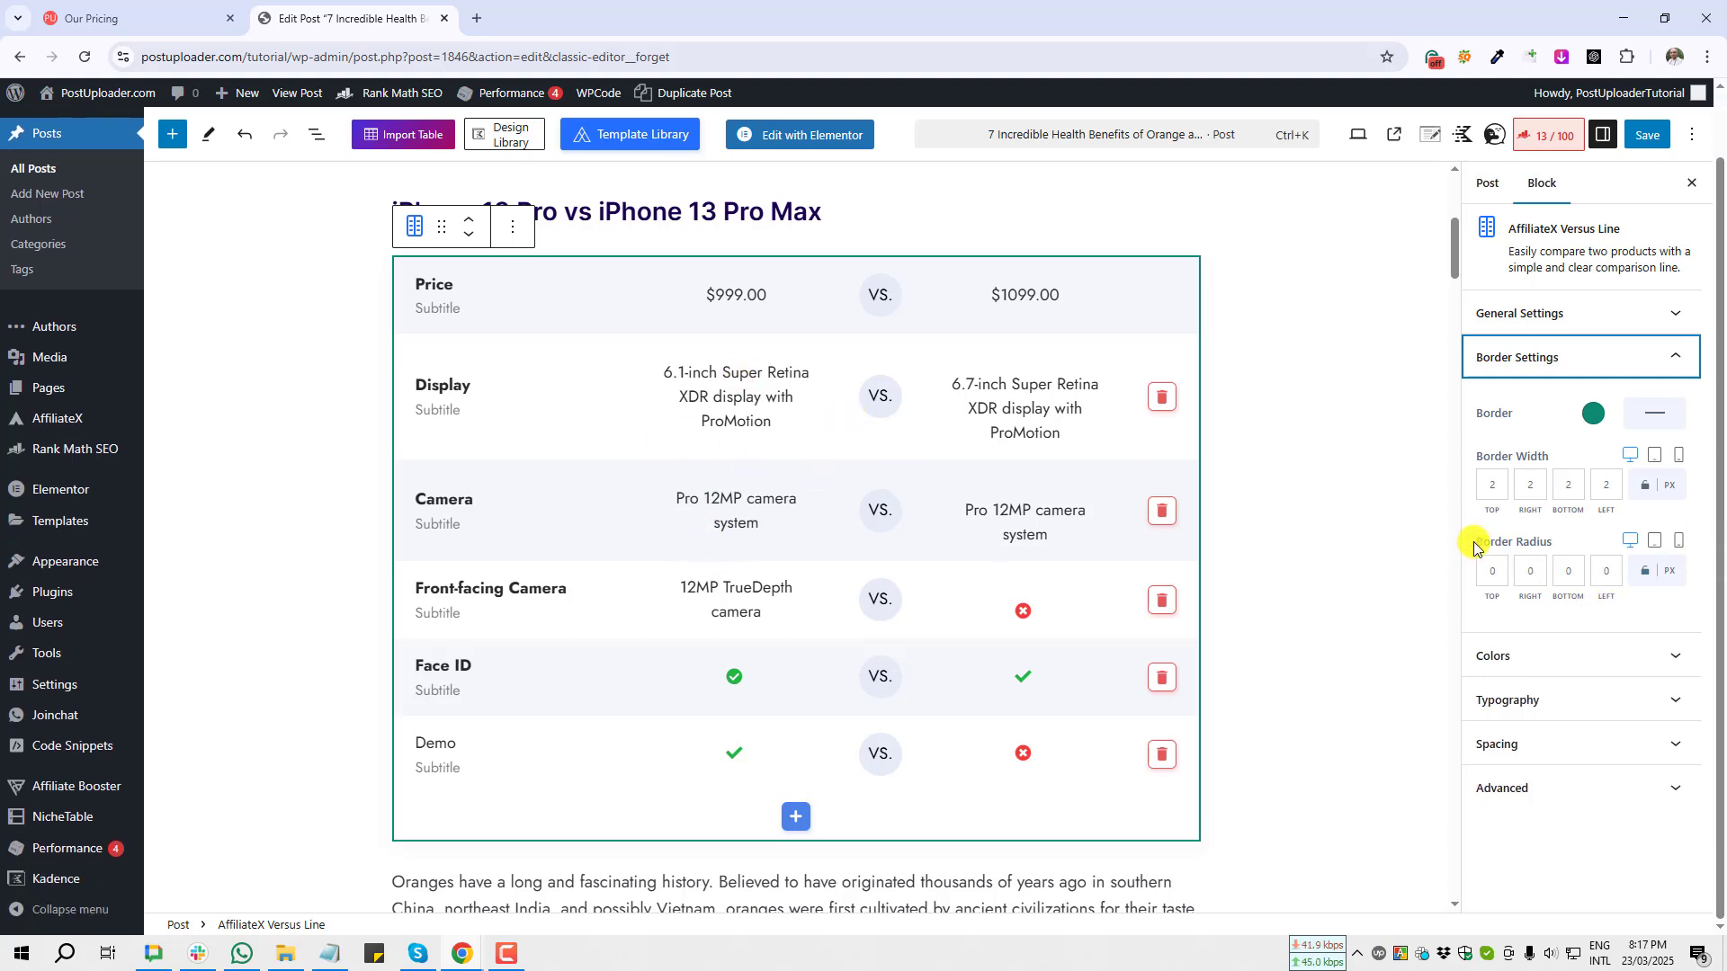
pyautogui.press('Print')
pyautogui.moveTo(1472, 530); pyautogui.dragTo(1626, 590)
pyautogui.click(1558, 568)
pyautogui.press('Print')
pyautogui.click(1618, 606)
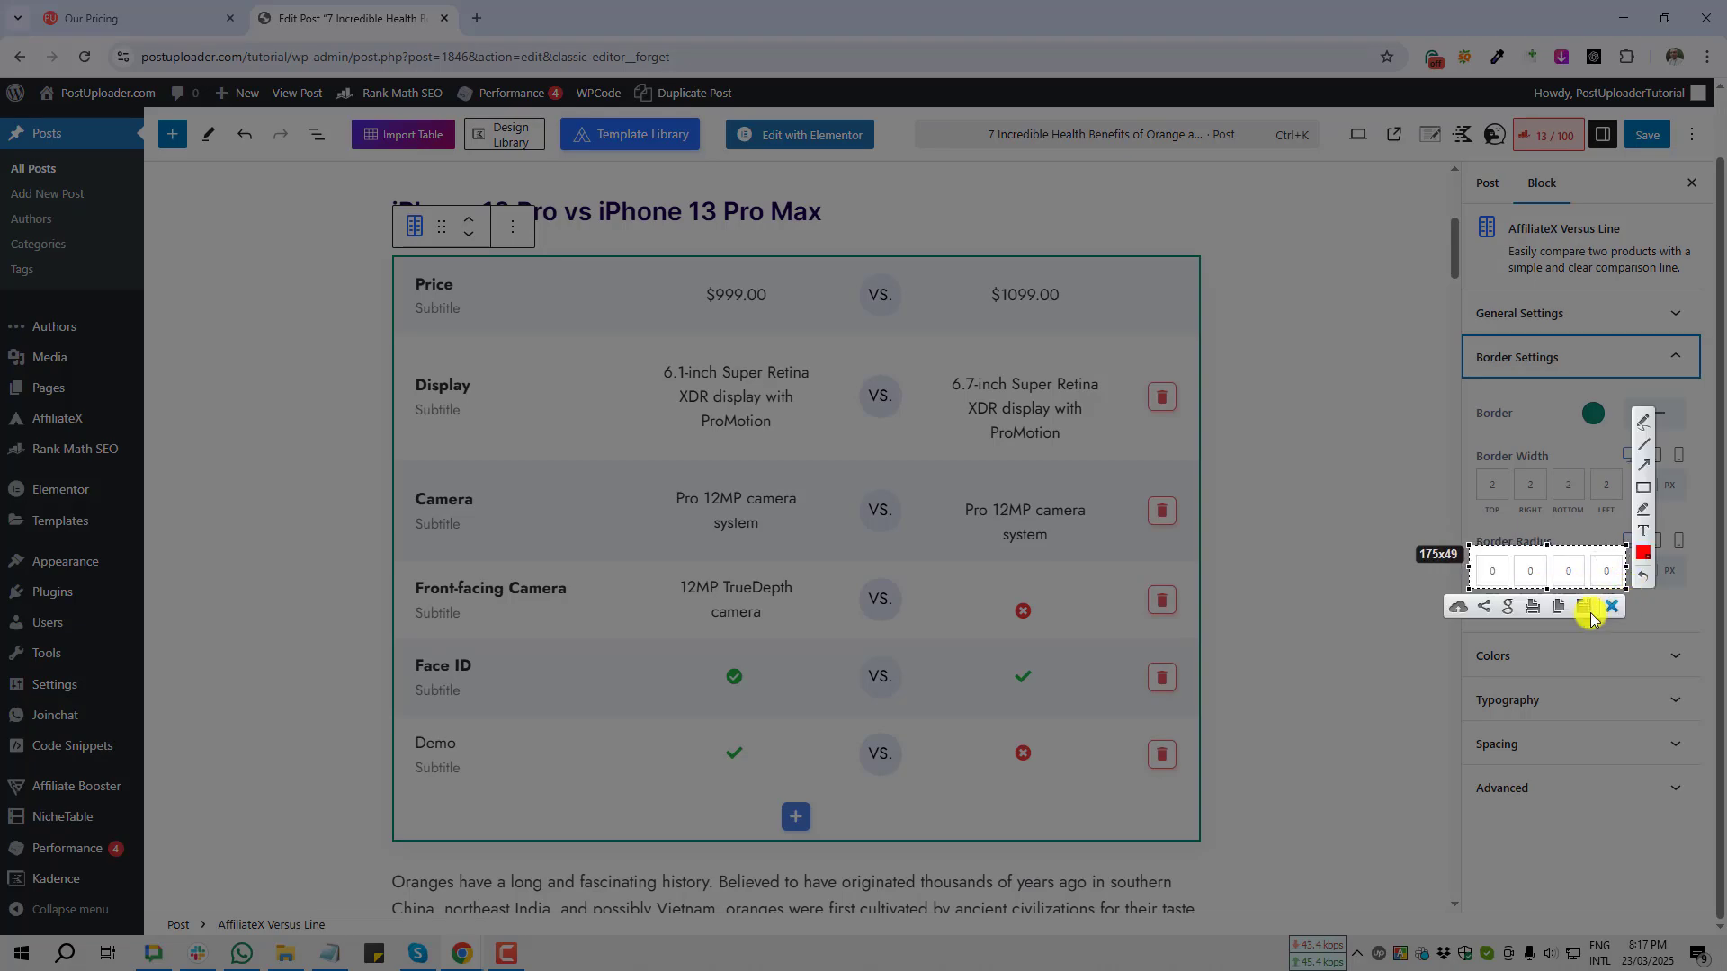
# Step: Set the block's border radius to 10 px on all corners
pyautogui.click(1478, 569)
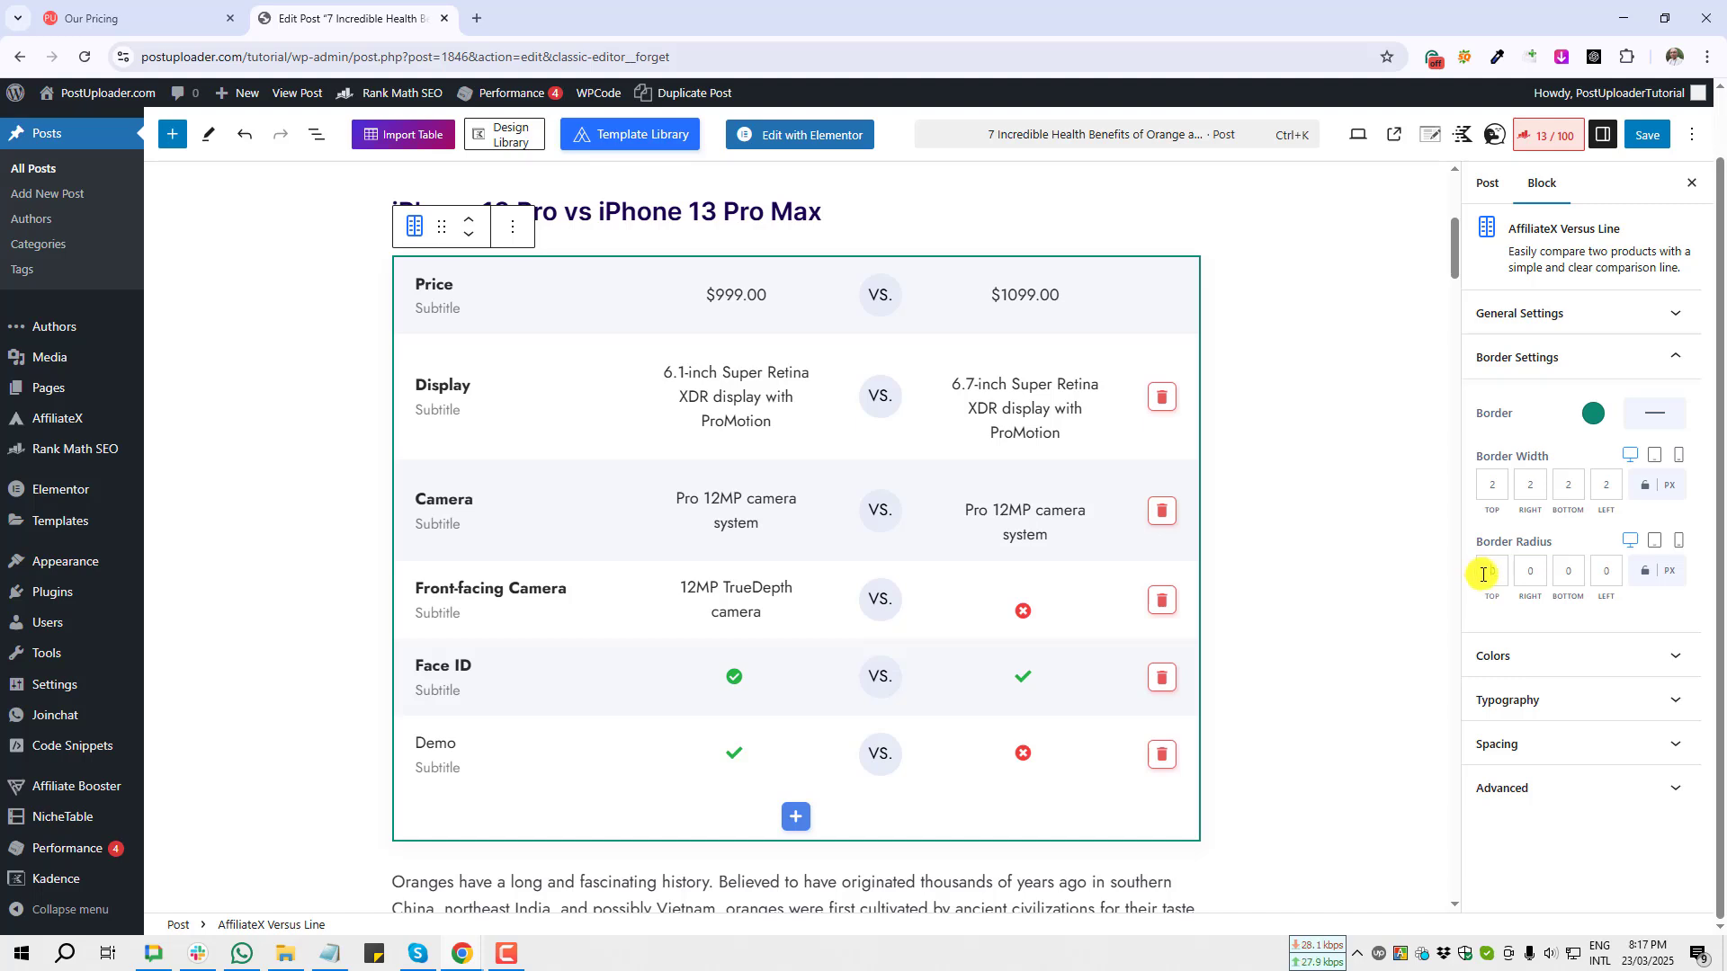
pyautogui.write('1')
pyautogui.click(1565, 572)
pyautogui.write('1')
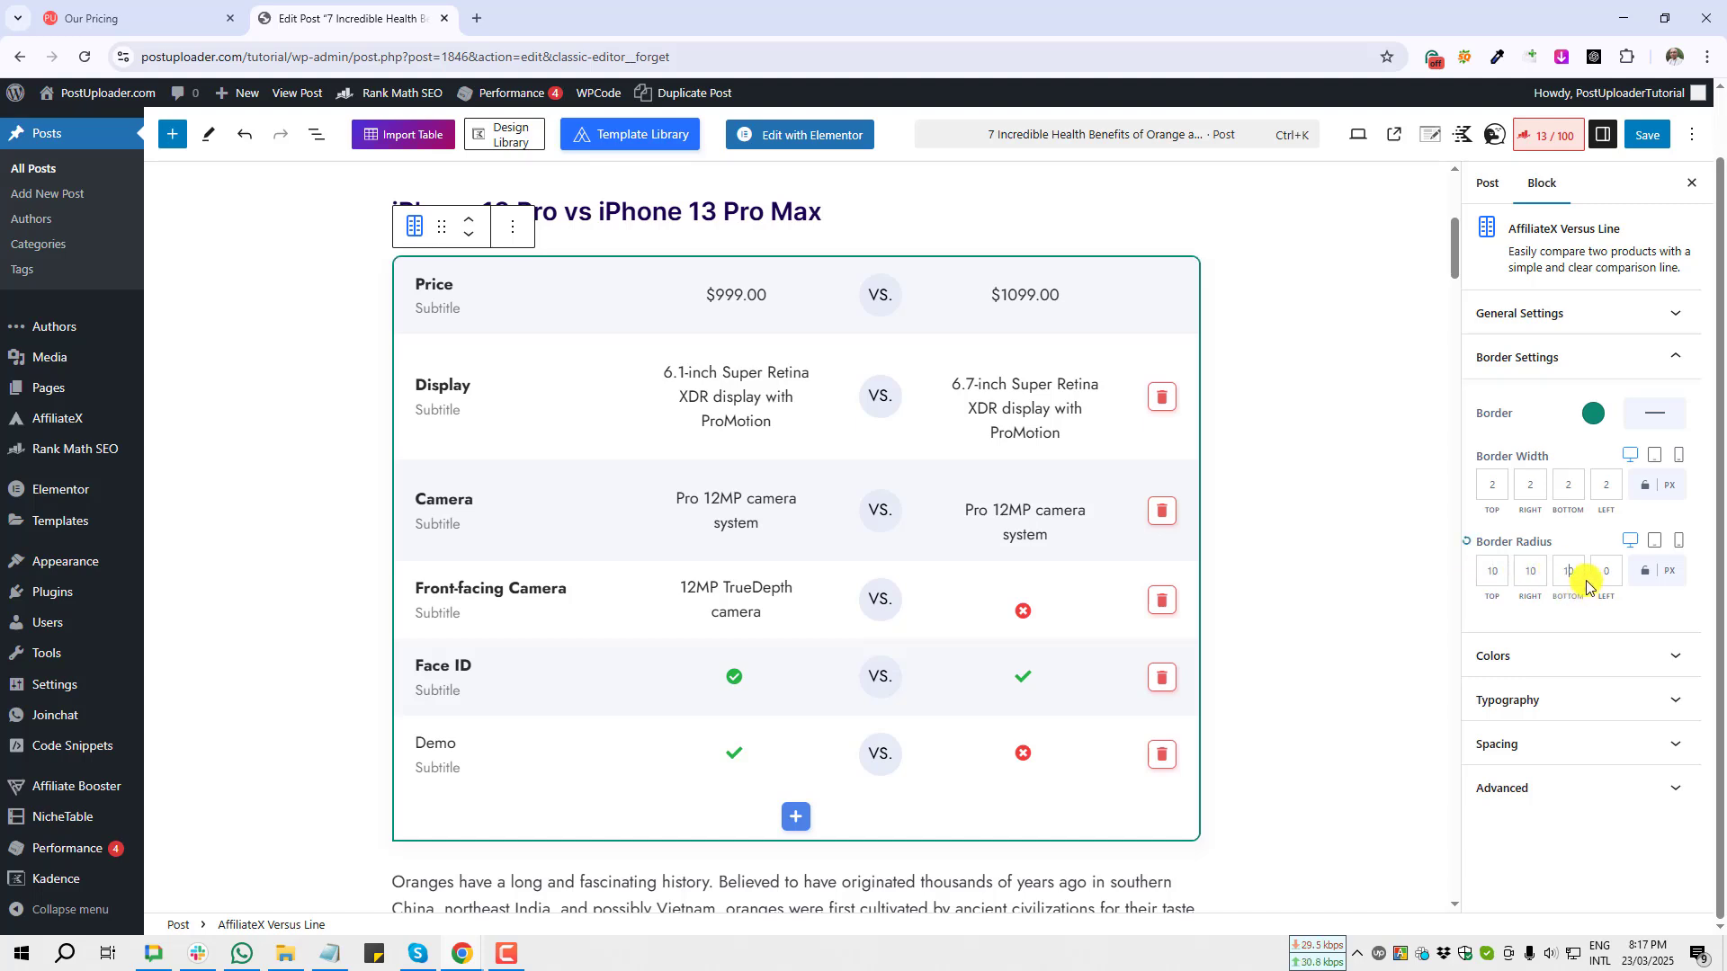
pyautogui.click(1346, 423)
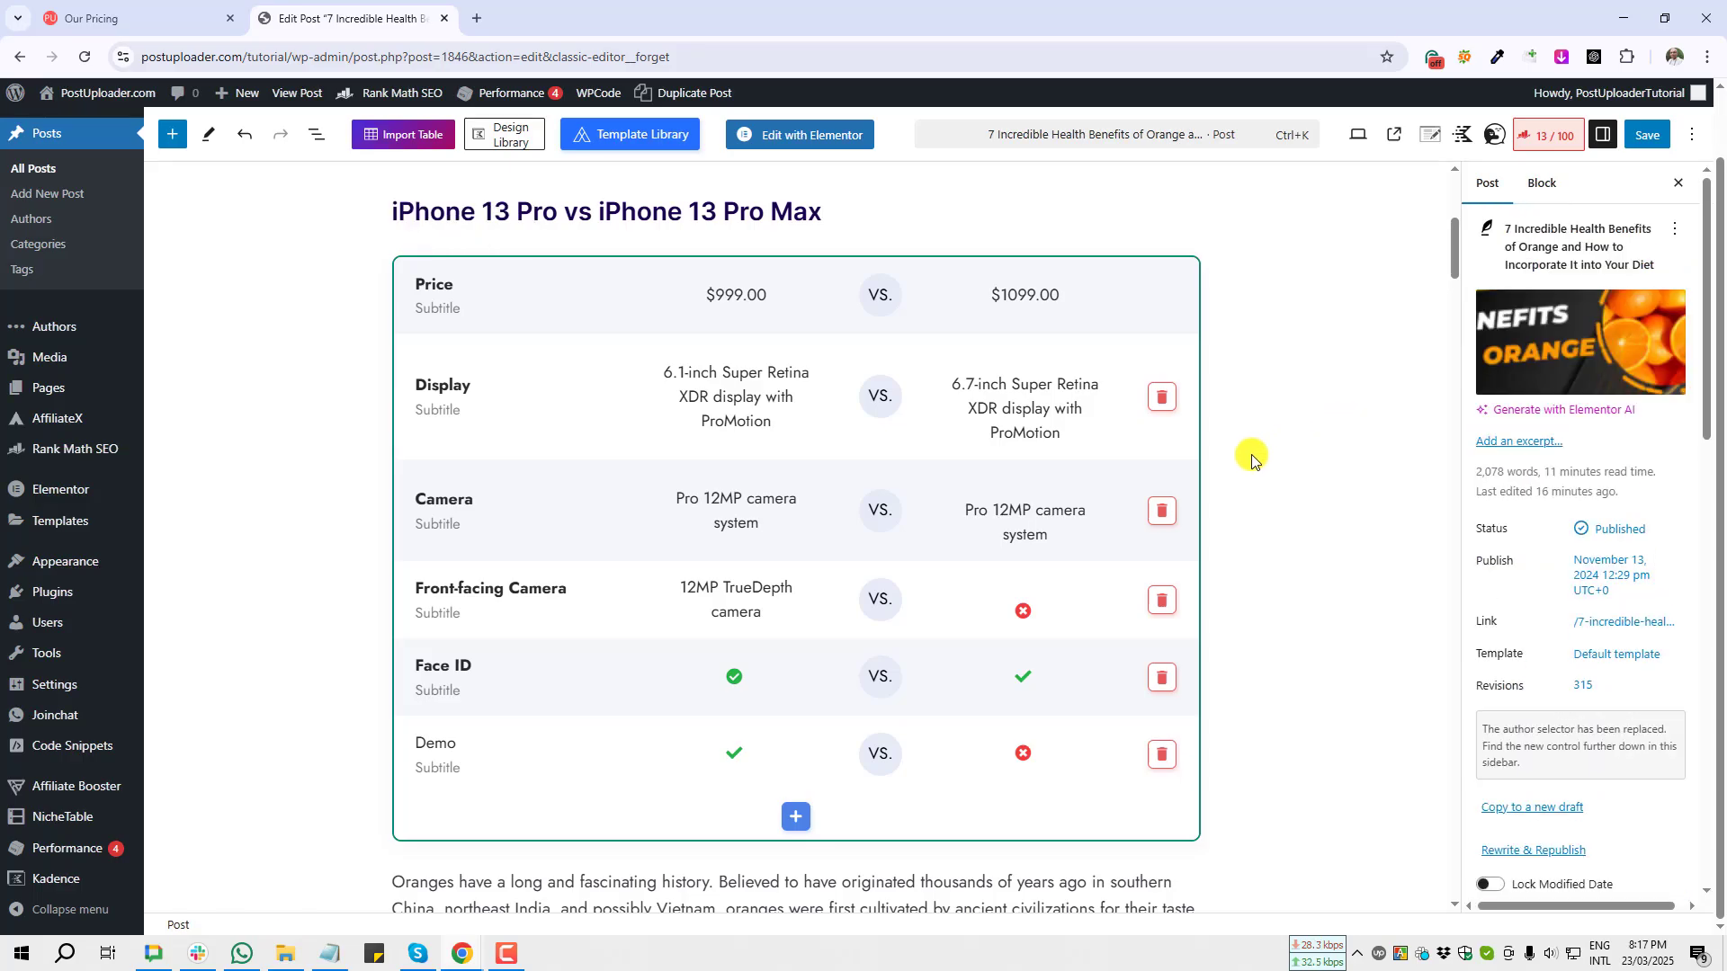
# Step: Open the Versus Line block's colour settings
pyautogui.press('Print')
pyautogui.moveTo(1126, 221); pyautogui.dragTo(251, 891)
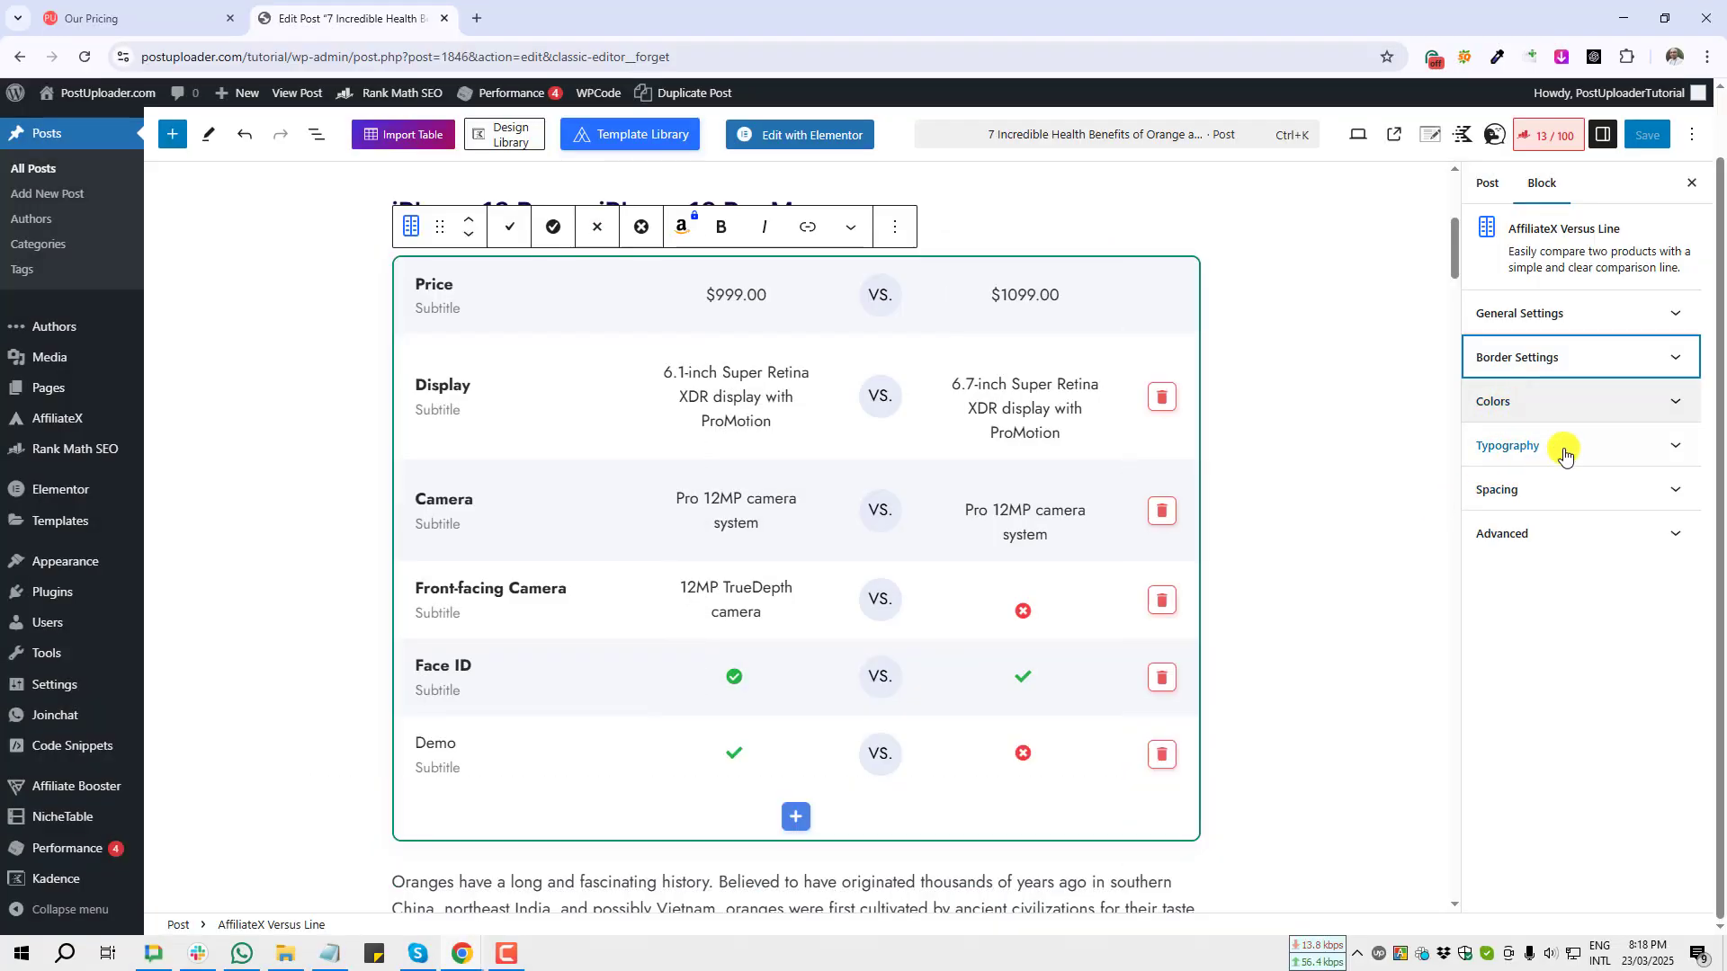
pyautogui.click(1550, 405)
pyautogui.press('Print')
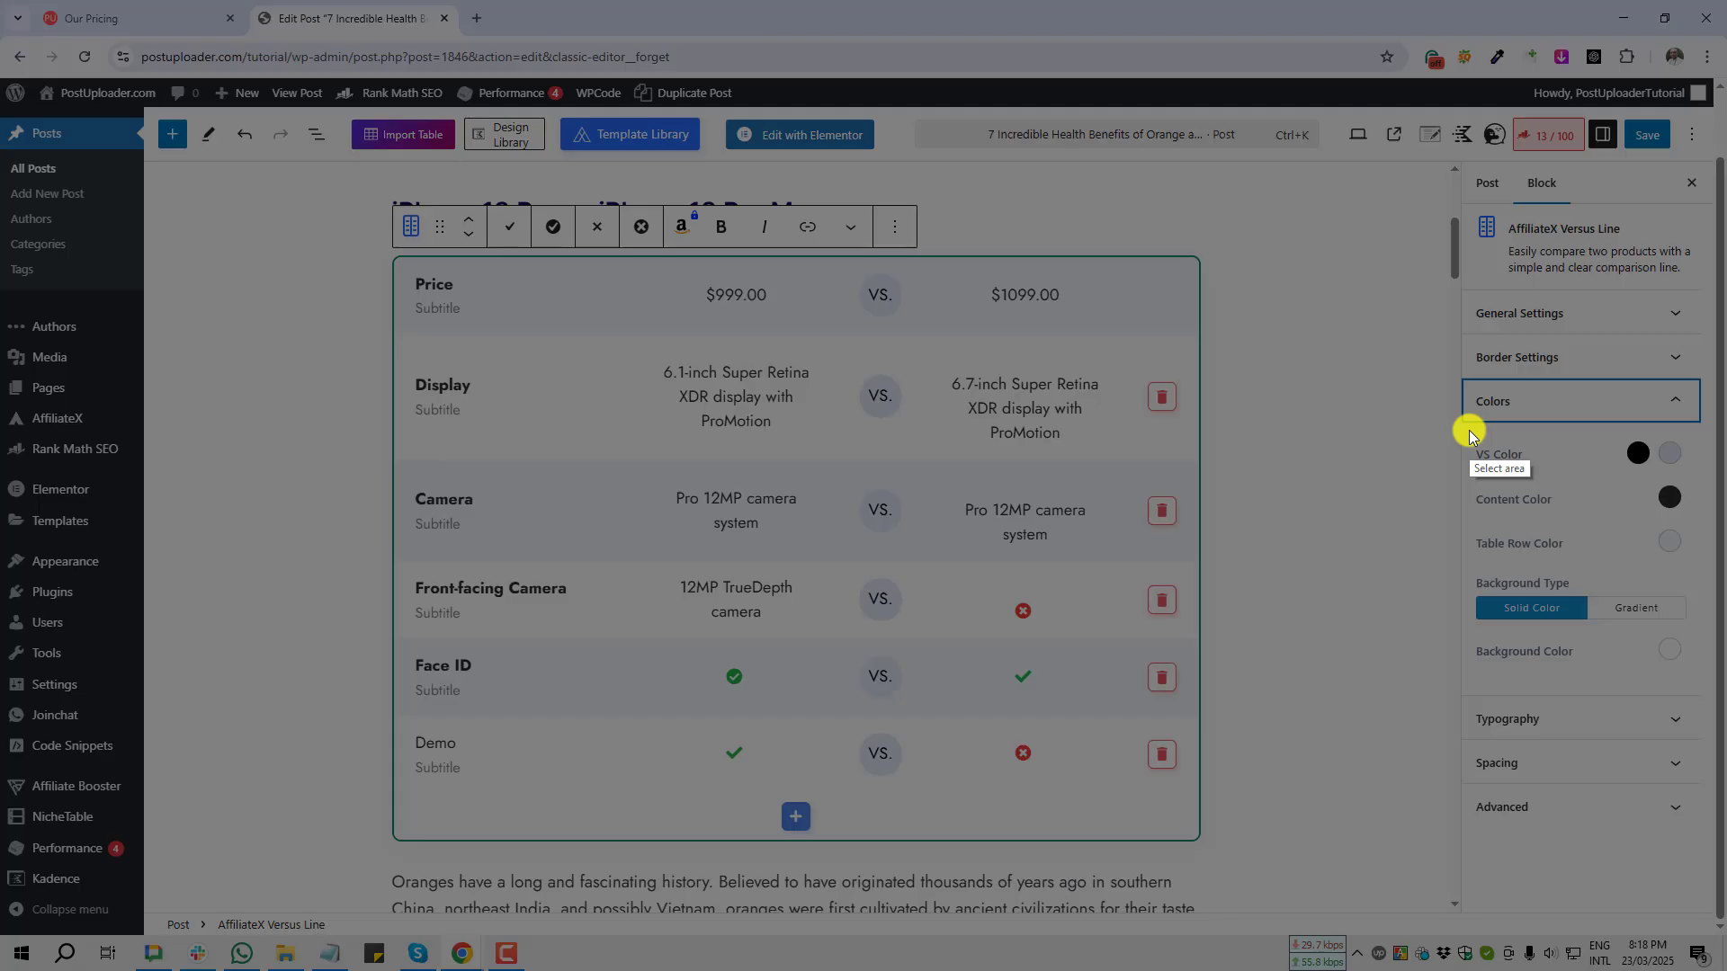
pyautogui.moveTo(1468, 430); pyautogui.dragTo(1540, 473)
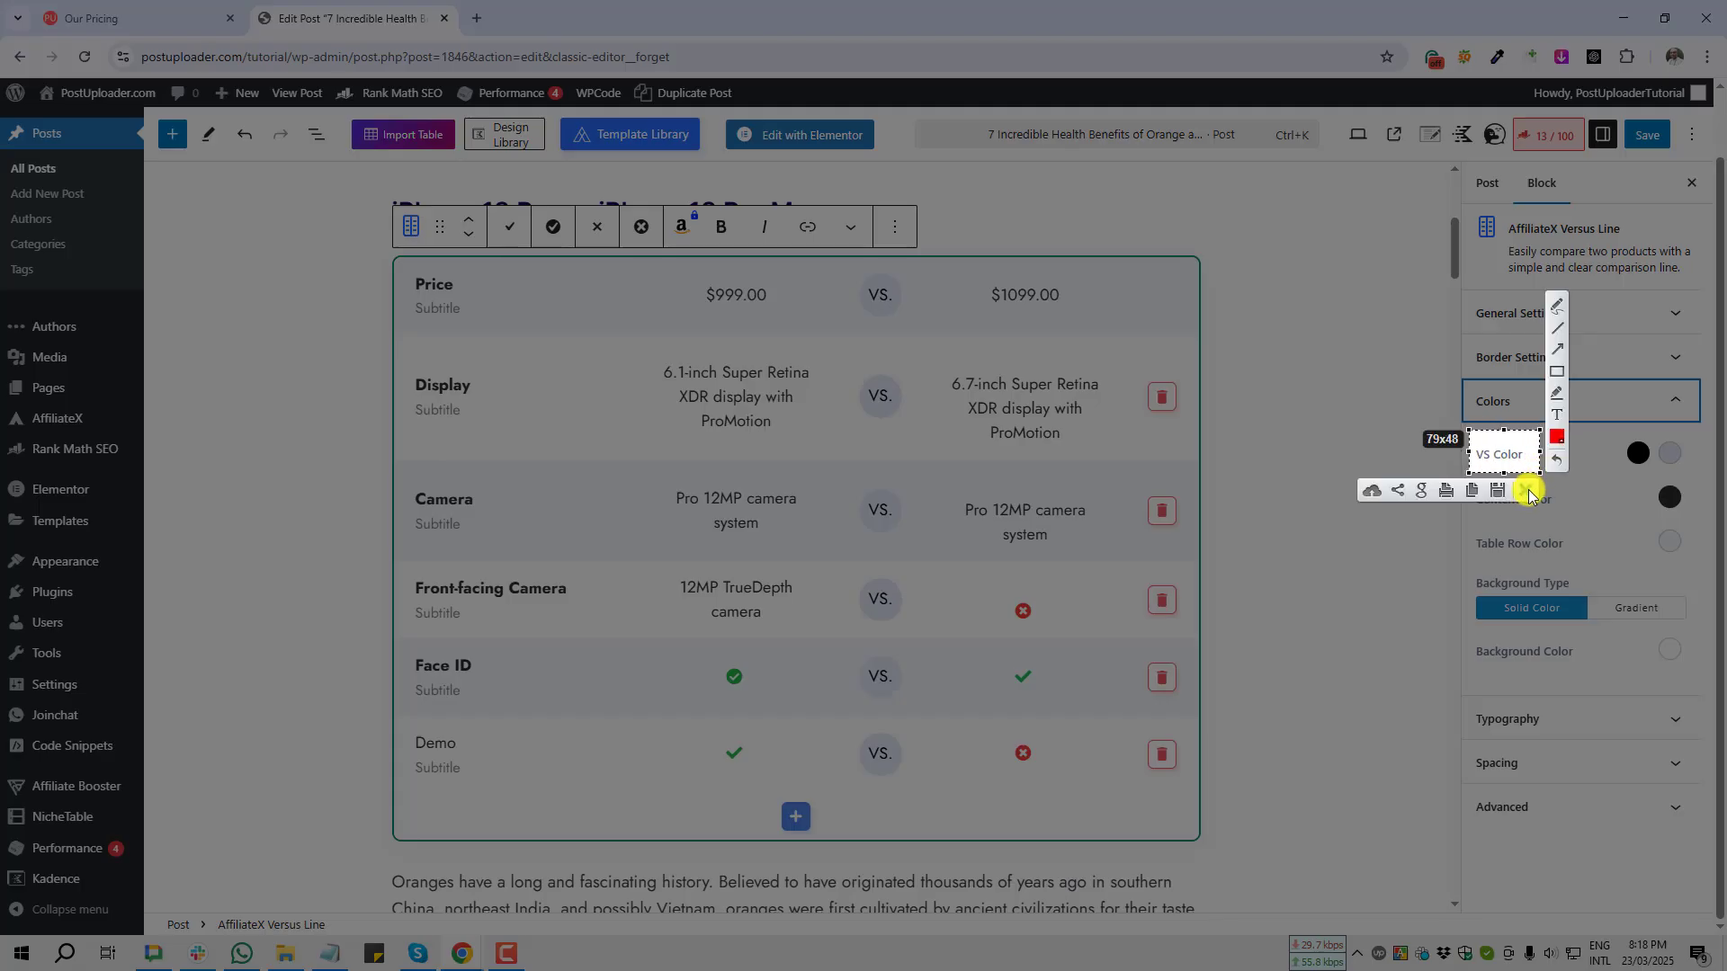
pyautogui.click(1526, 486)
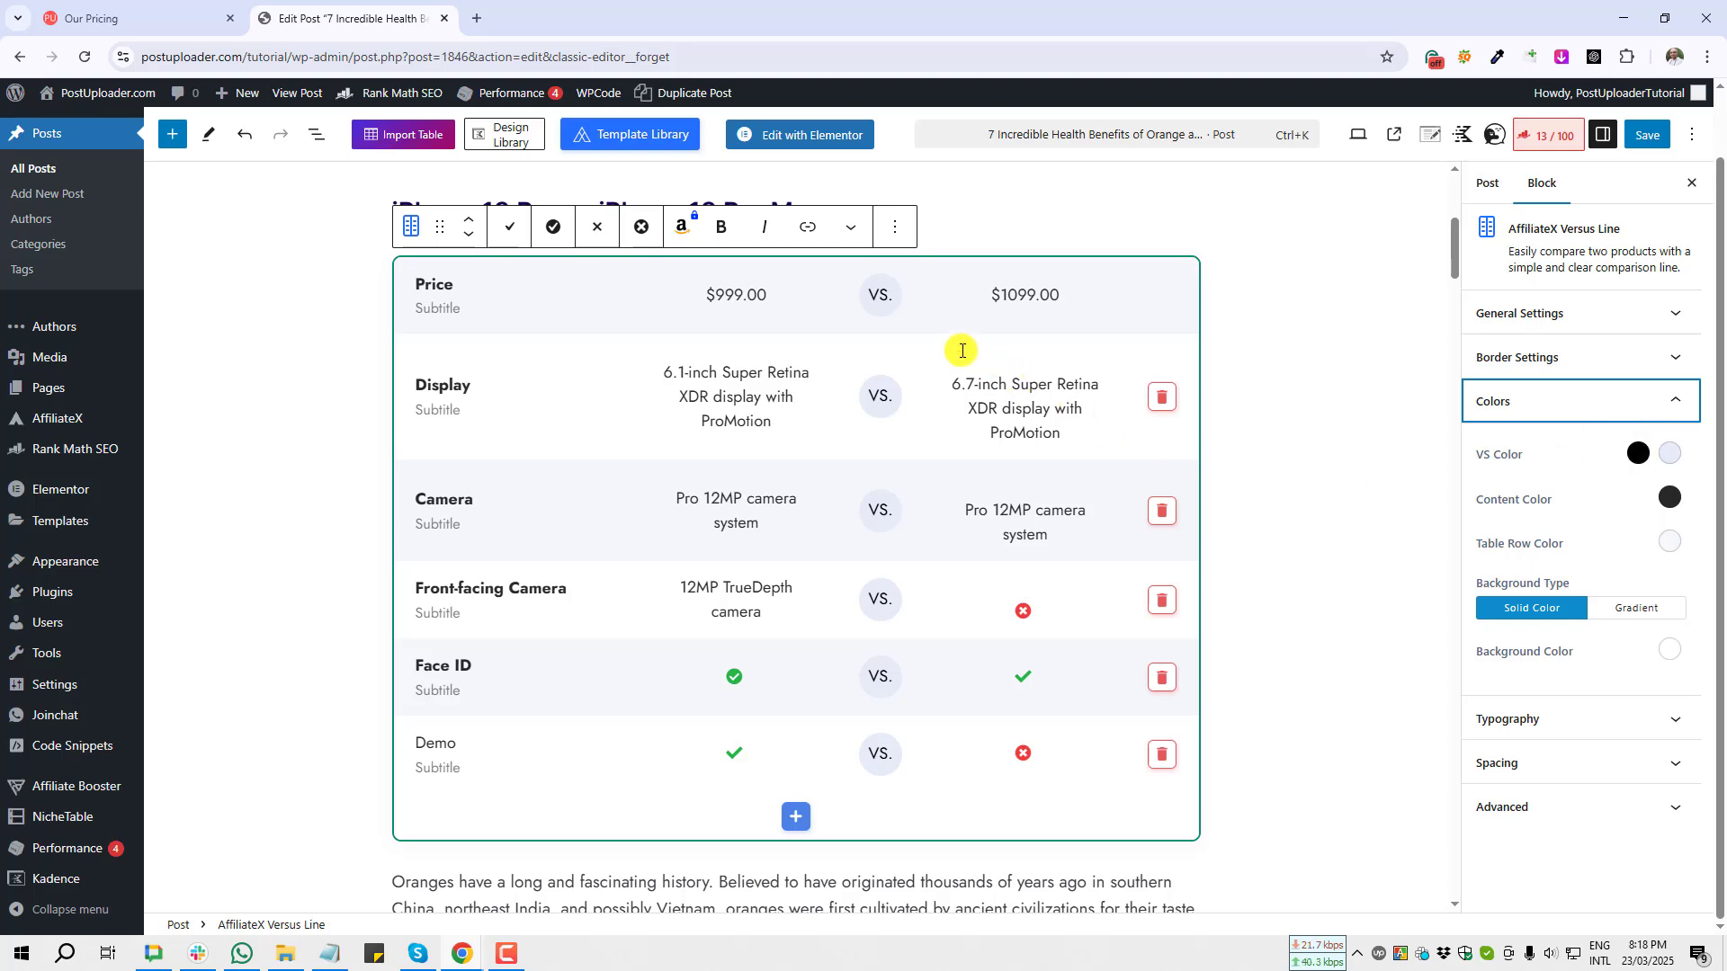
pyautogui.press('Print')
pyautogui.moveTo(865, 279); pyautogui.dragTo(894, 306)
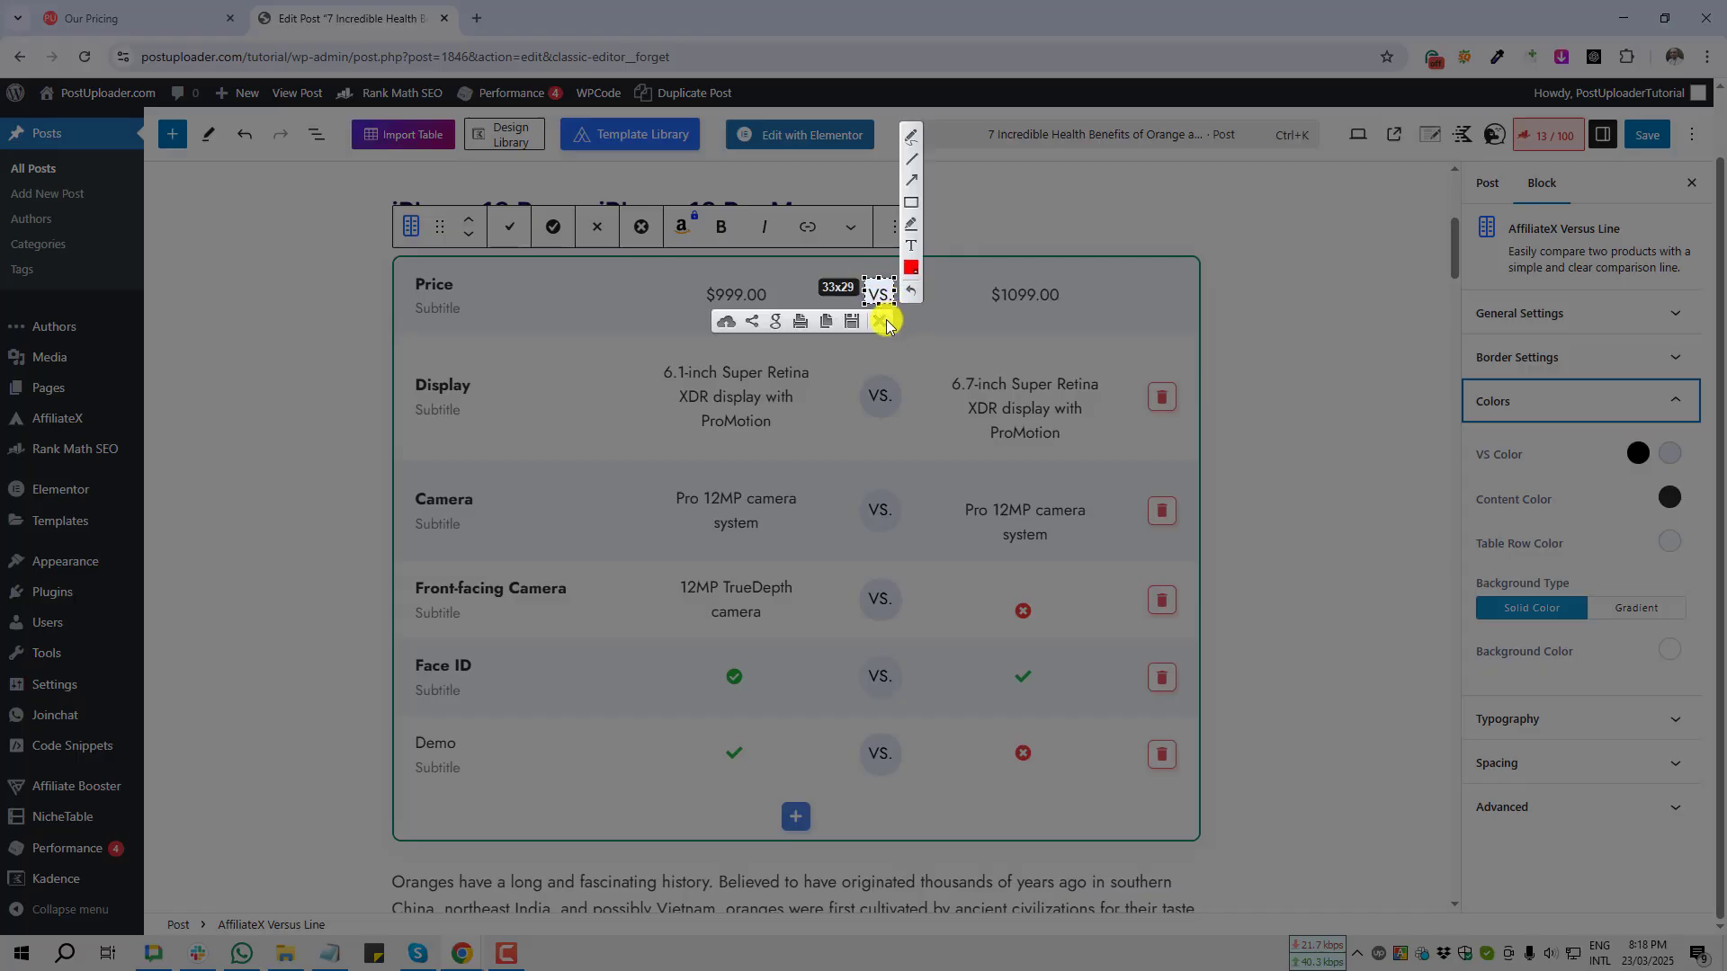
pyautogui.click(882, 324)
pyautogui.press('Print')
pyautogui.moveTo(1653, 431); pyautogui.dragTo(1690, 477)
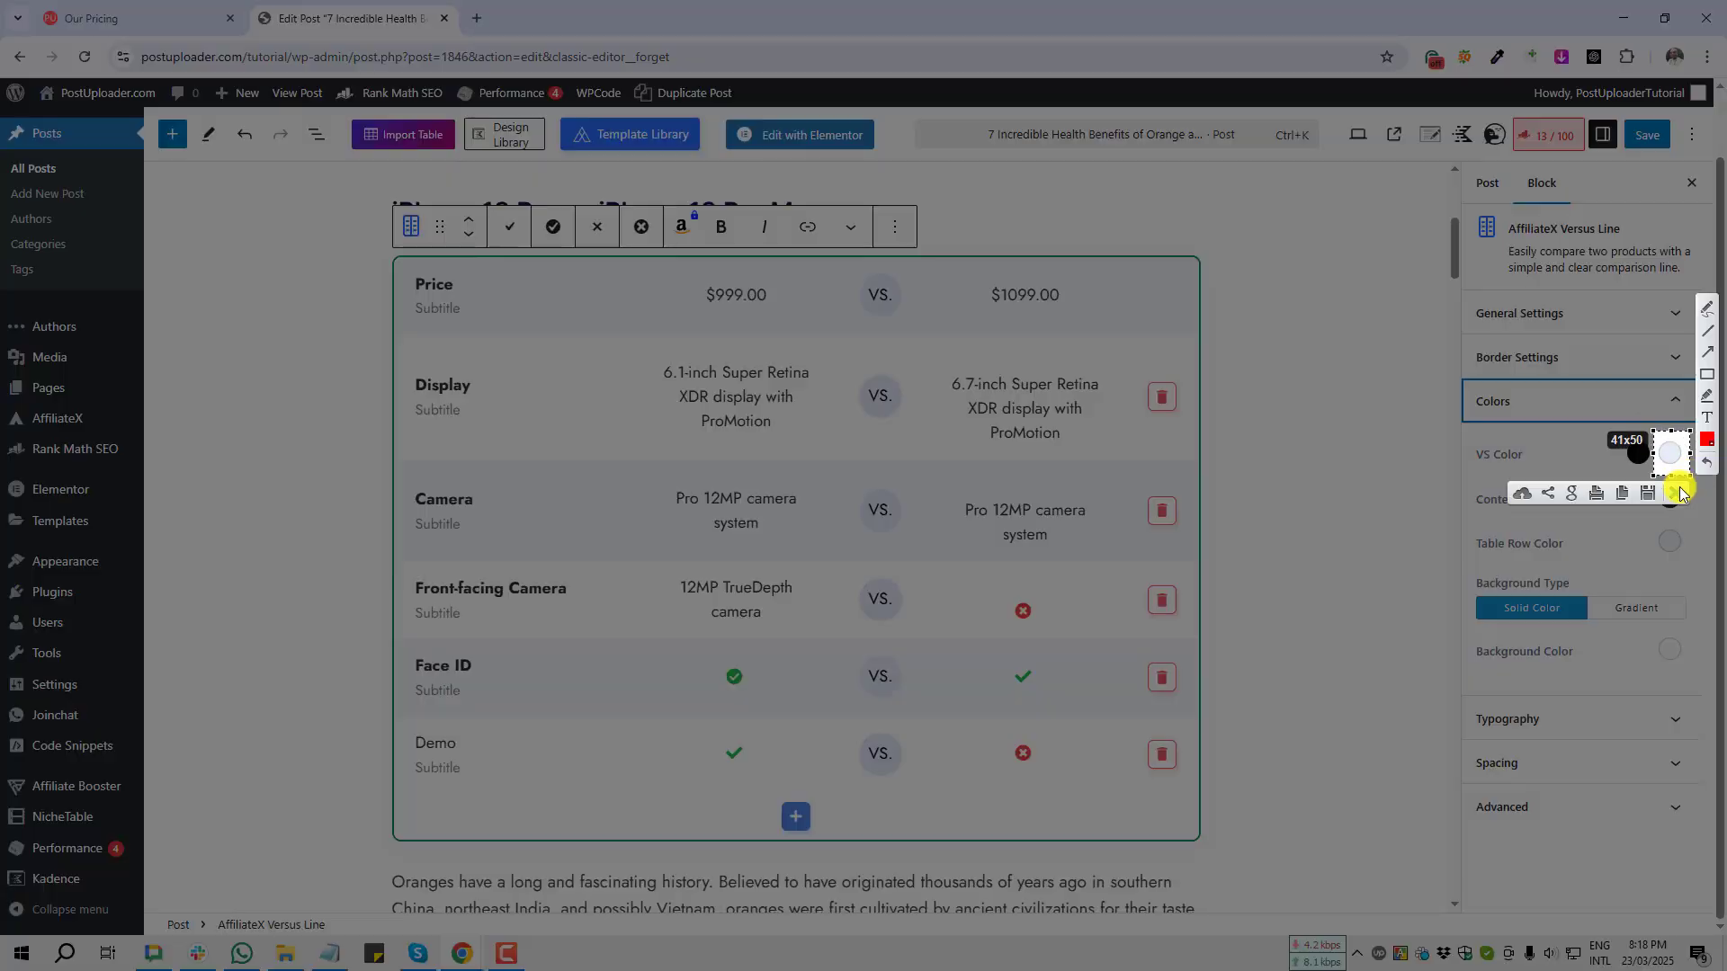
pyautogui.click(1681, 490)
pyautogui.press('Print')
pyautogui.moveTo(857, 268); pyautogui.dragTo(927, 332)
pyautogui.click(925, 345)
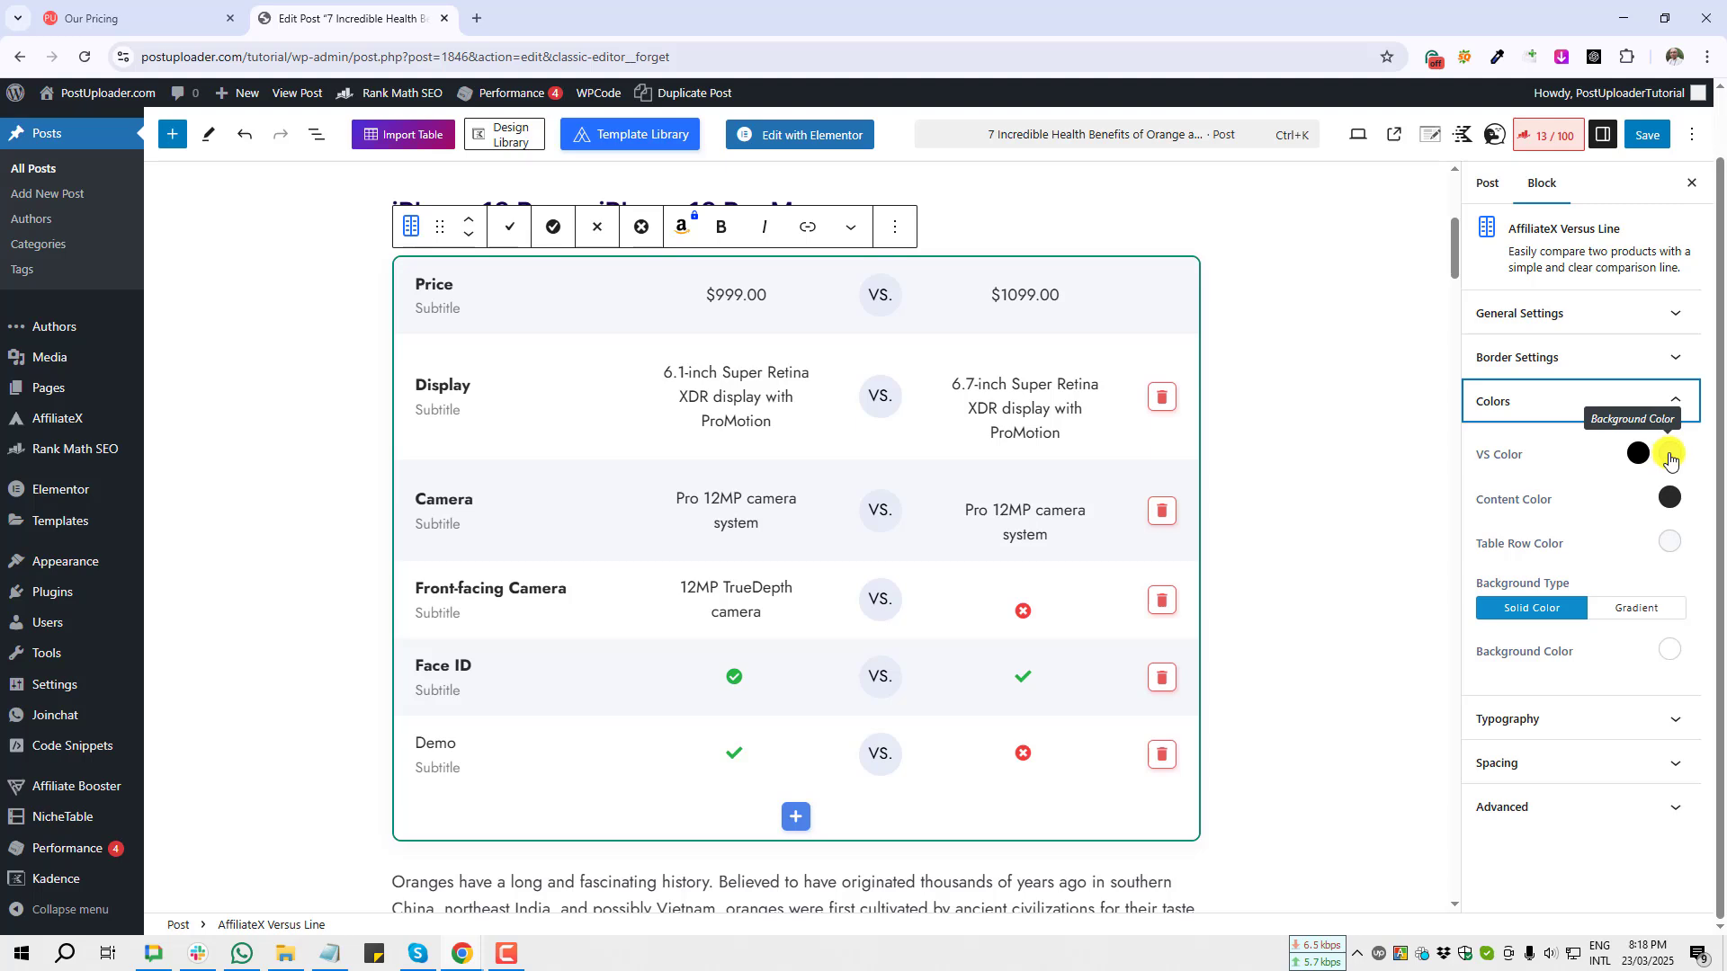
# Step: Set the VS badge background colour to green #08CE89
pyautogui.click(1666, 457)
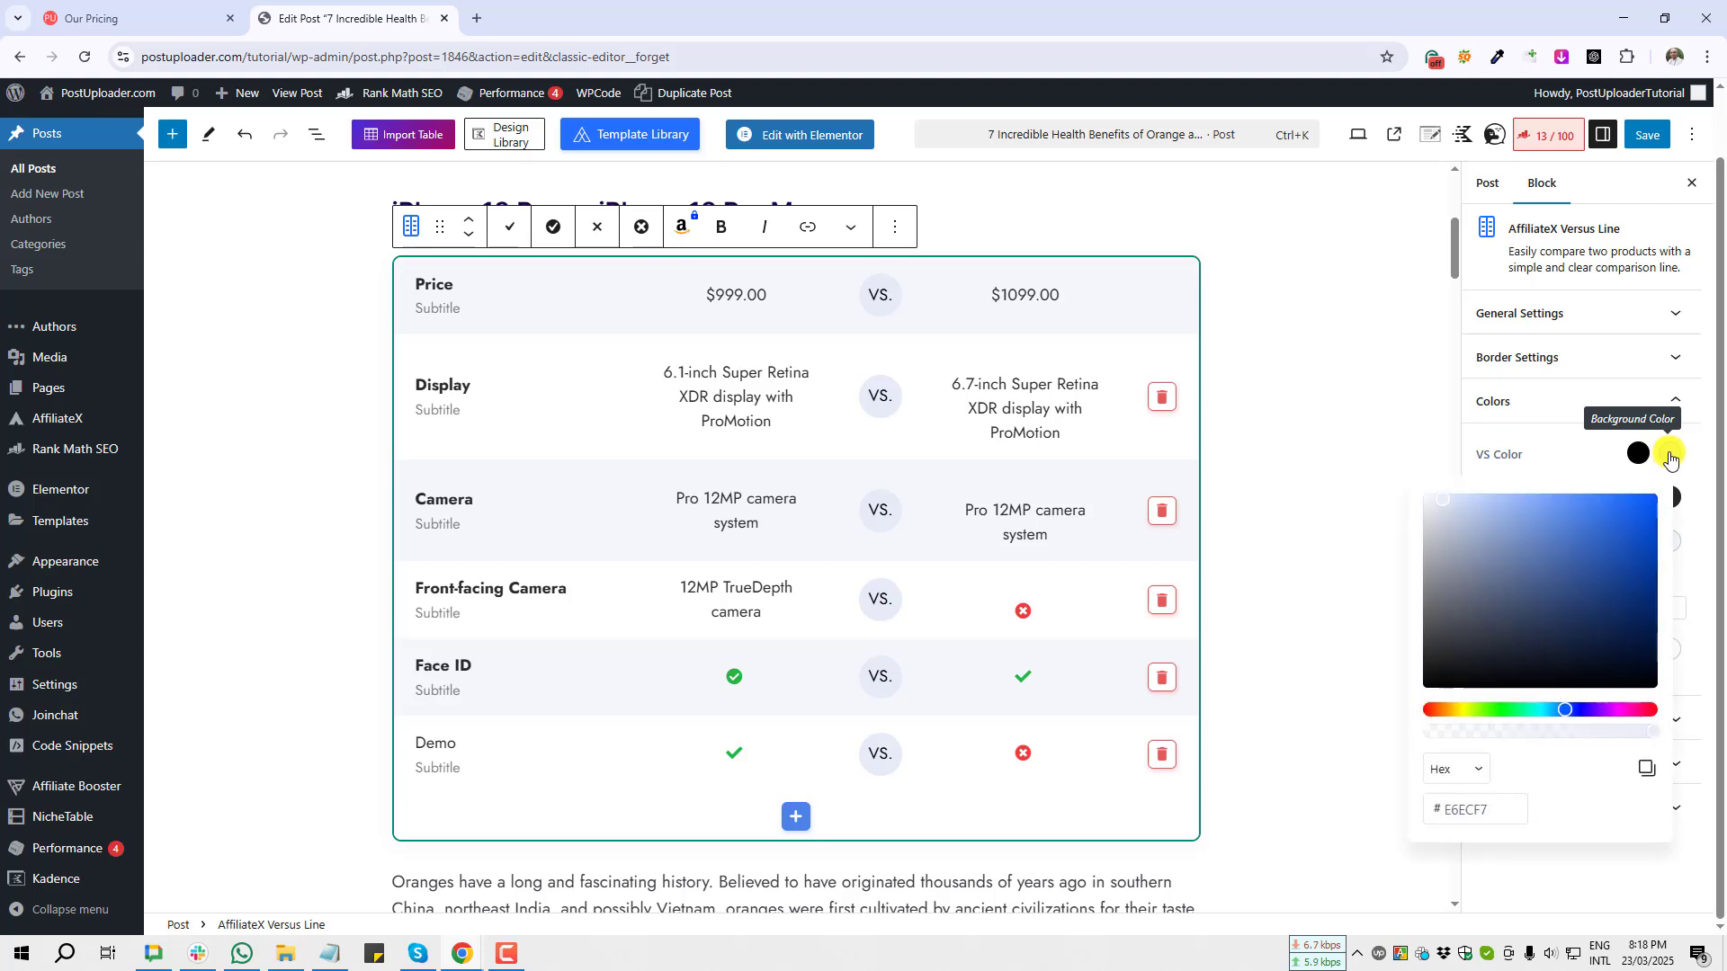
pyautogui.click(1526, 710)
pyautogui.click(1644, 532)
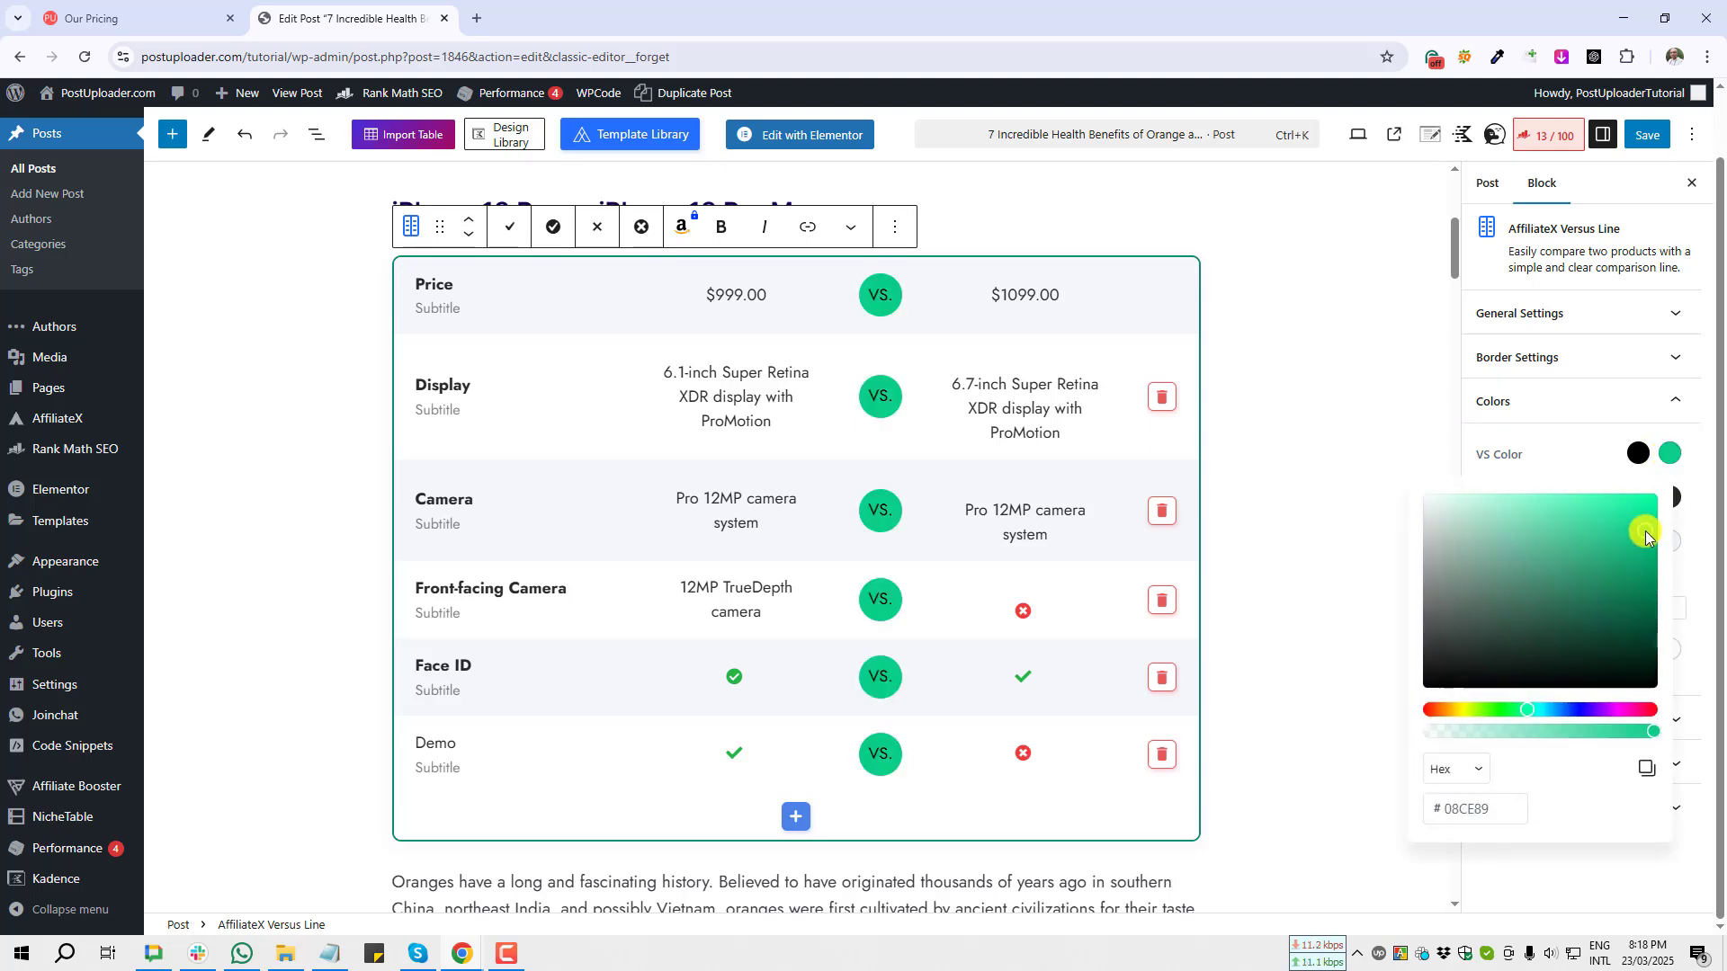
pyautogui.press('Print')
pyautogui.moveTo(843, 266); pyautogui.dragTo(935, 794)
pyautogui.click(917, 802)
pyautogui.click(1635, 459)
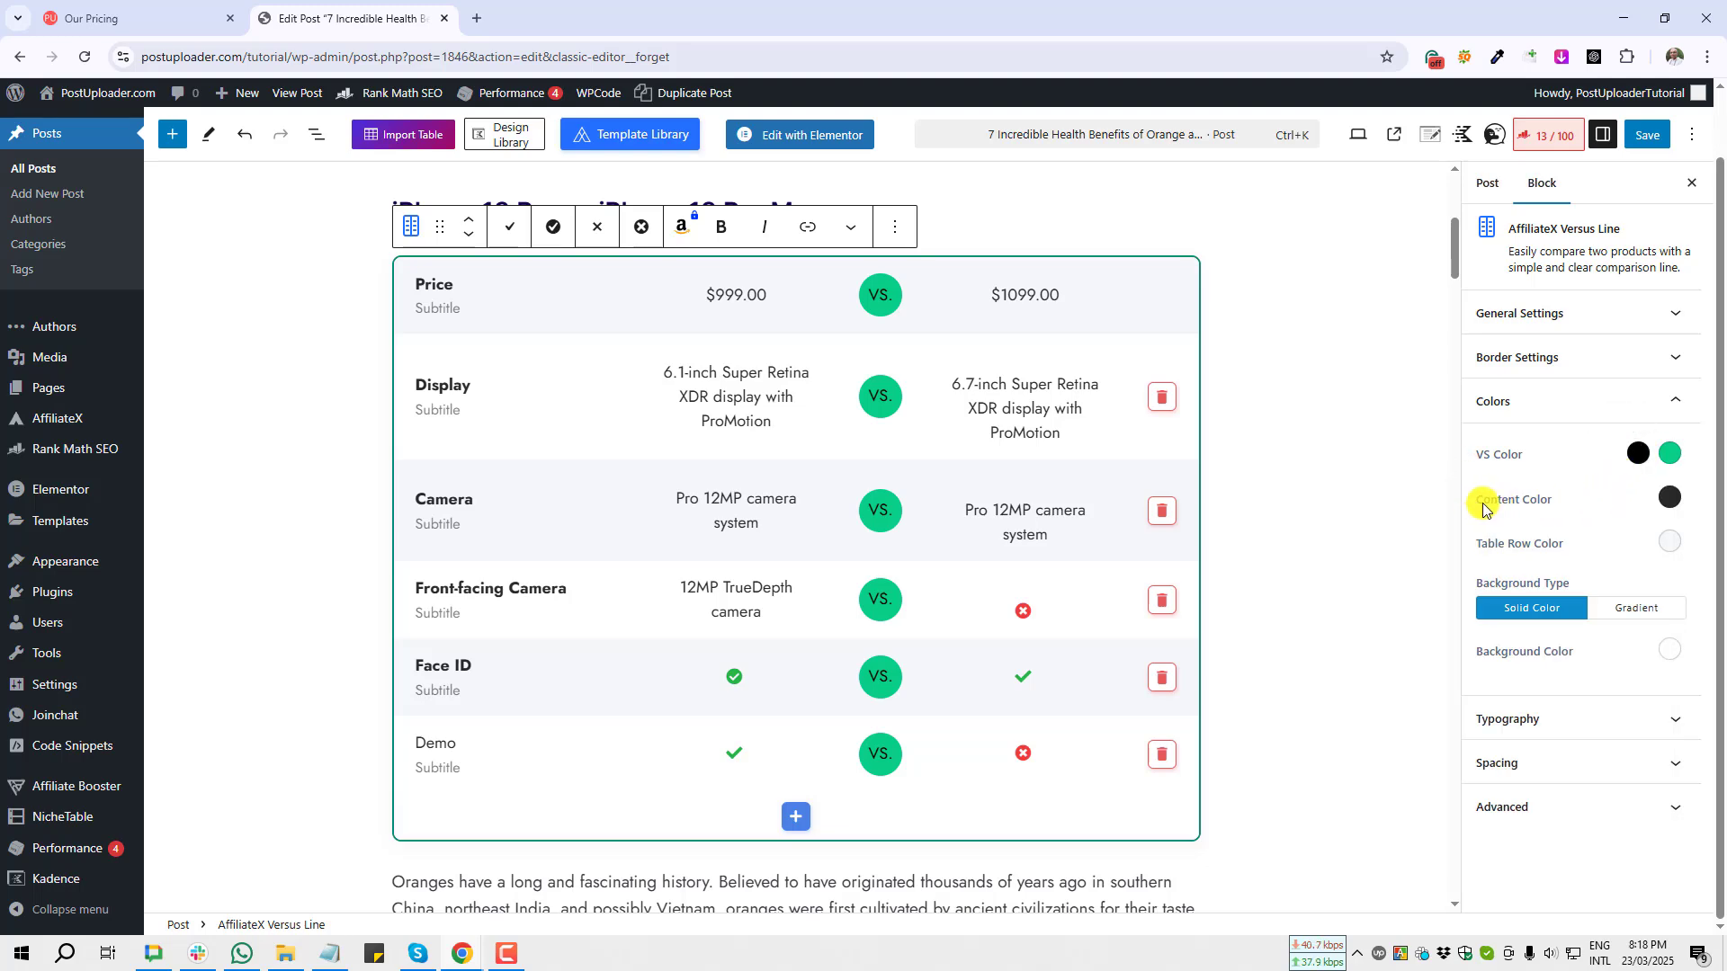
pyautogui.press('Print')
pyautogui.moveTo(1468, 474); pyautogui.dragTo(1687, 524)
pyautogui.click(1674, 537)
pyautogui.press('Print')
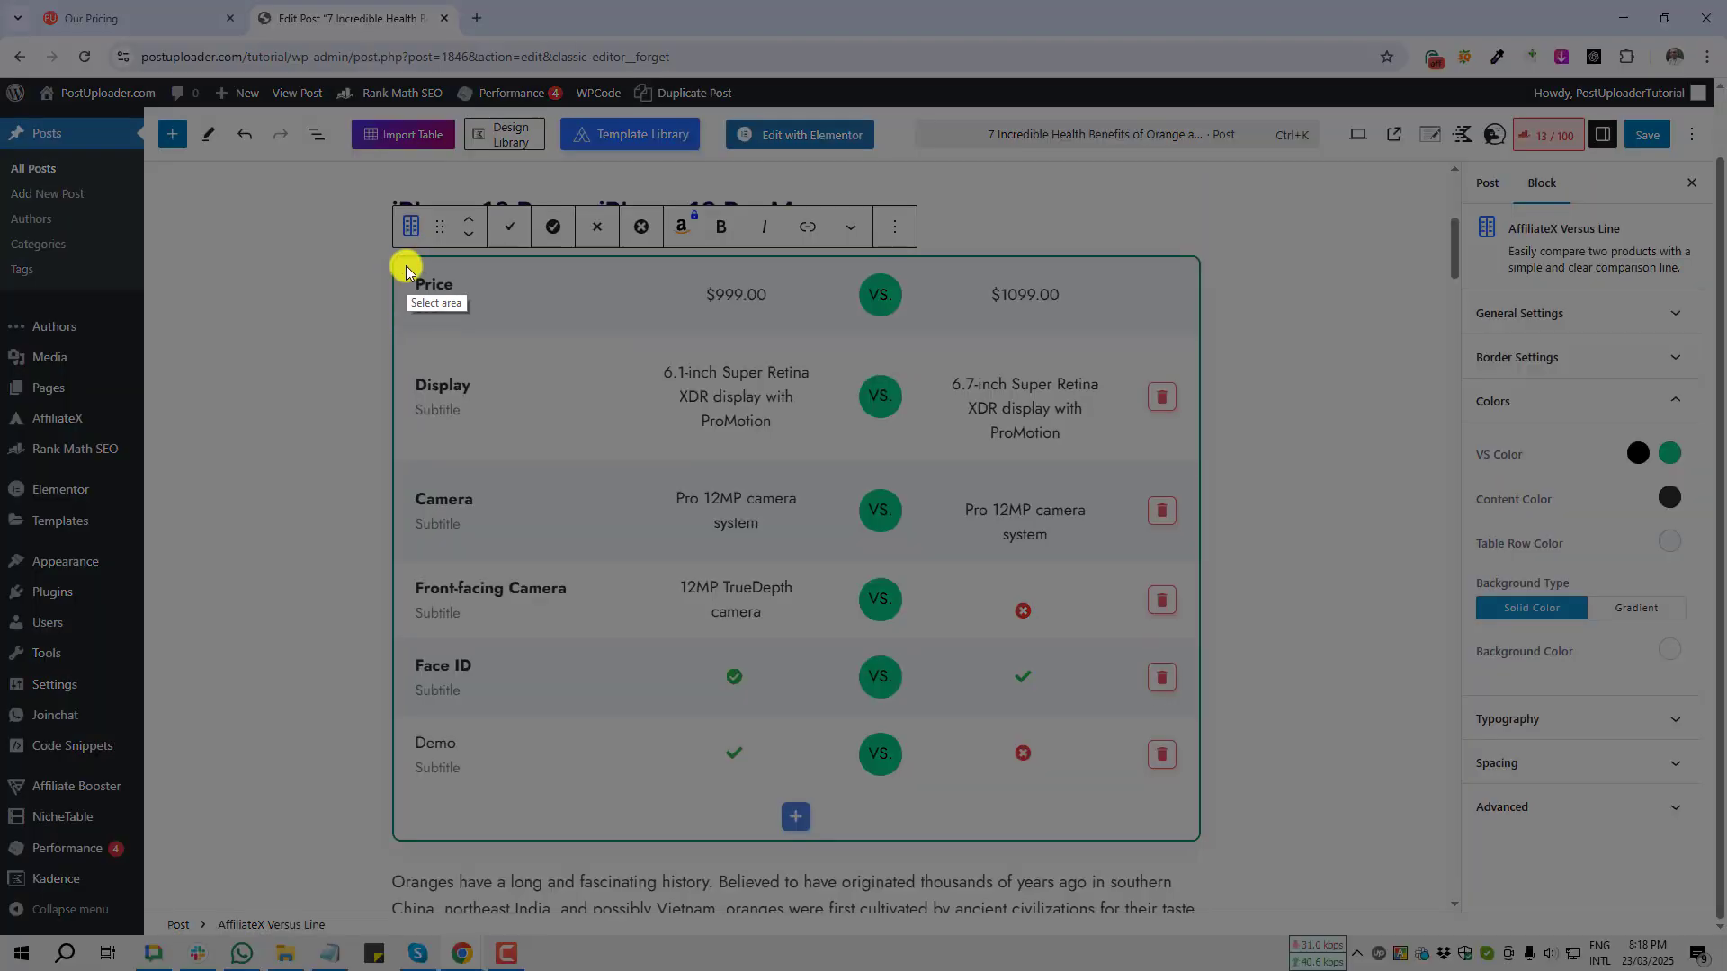
pyautogui.moveTo(405, 266); pyautogui.dragTo(1126, 591)
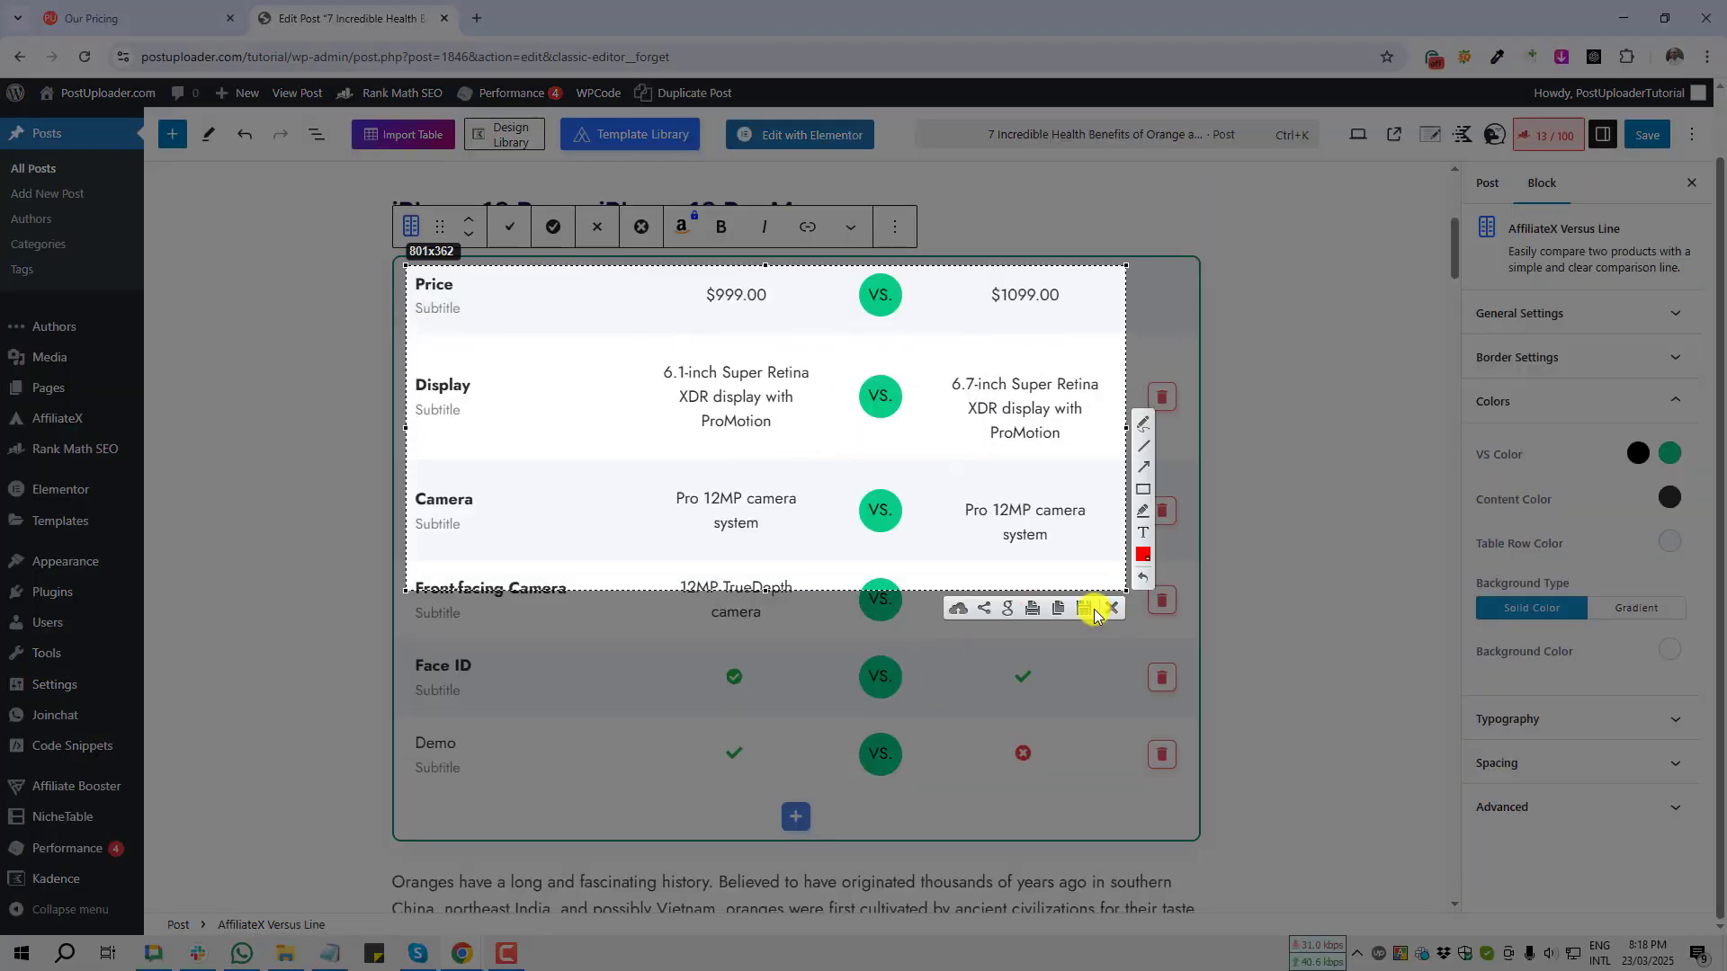
pyautogui.click(1111, 609)
# Step: Set the content text colour to dark green #0C562D
pyautogui.click(1671, 498)
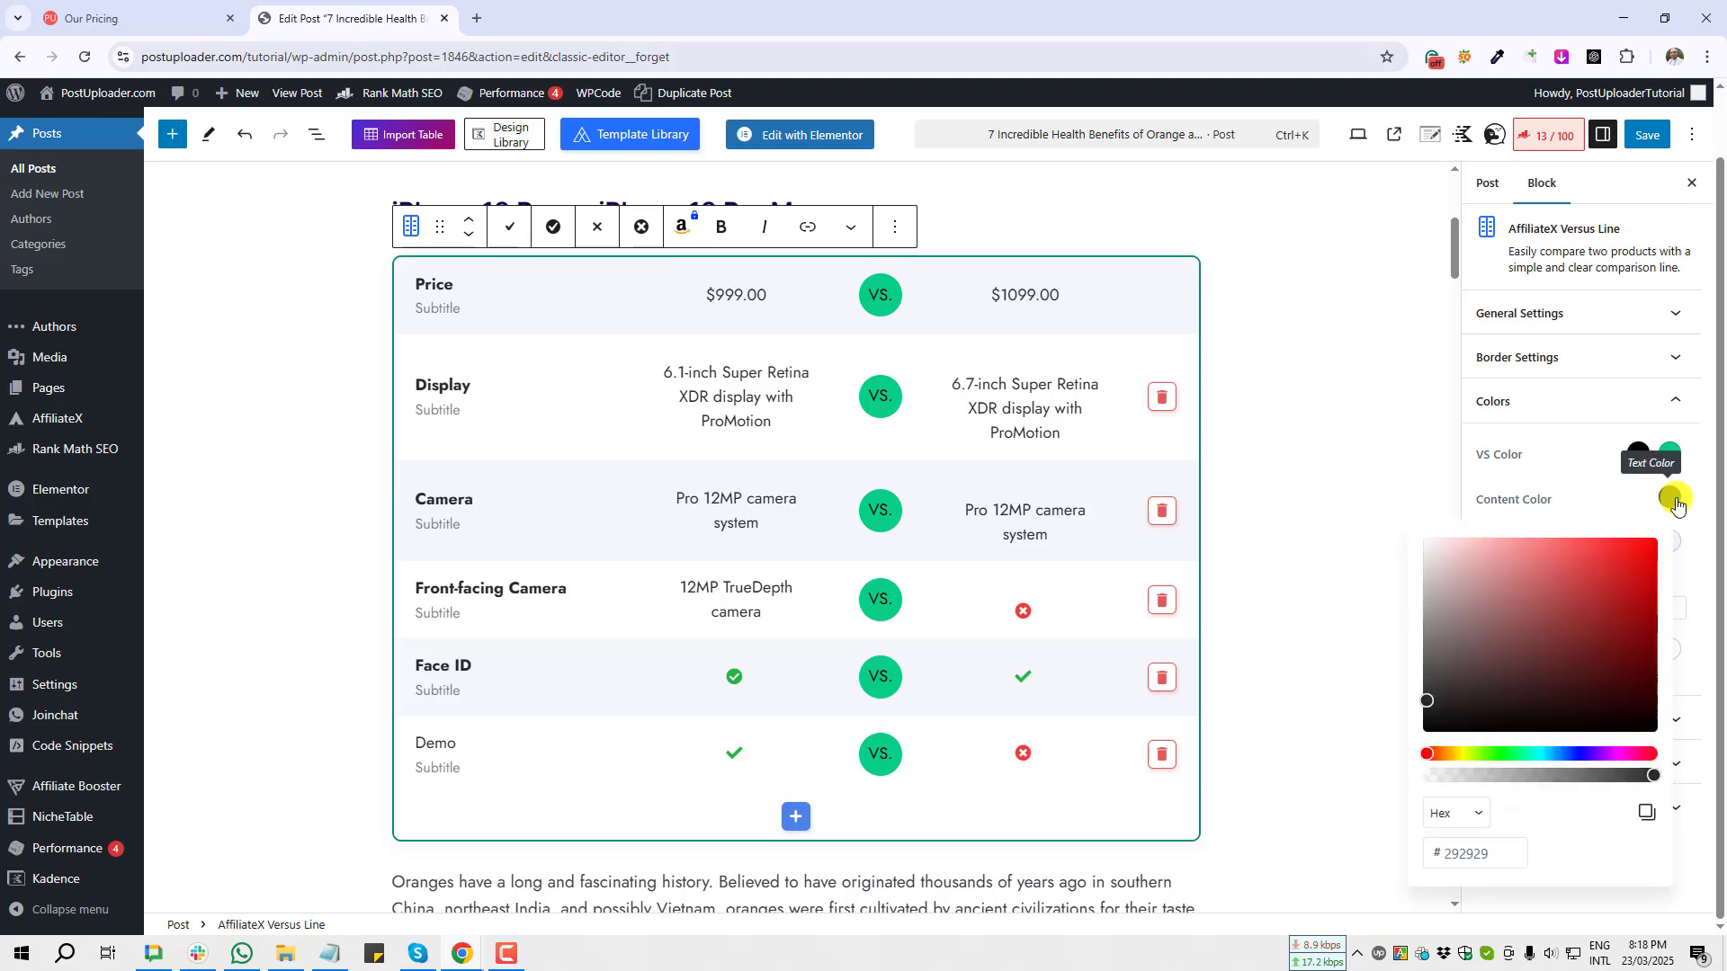
pyautogui.click(1520, 753)
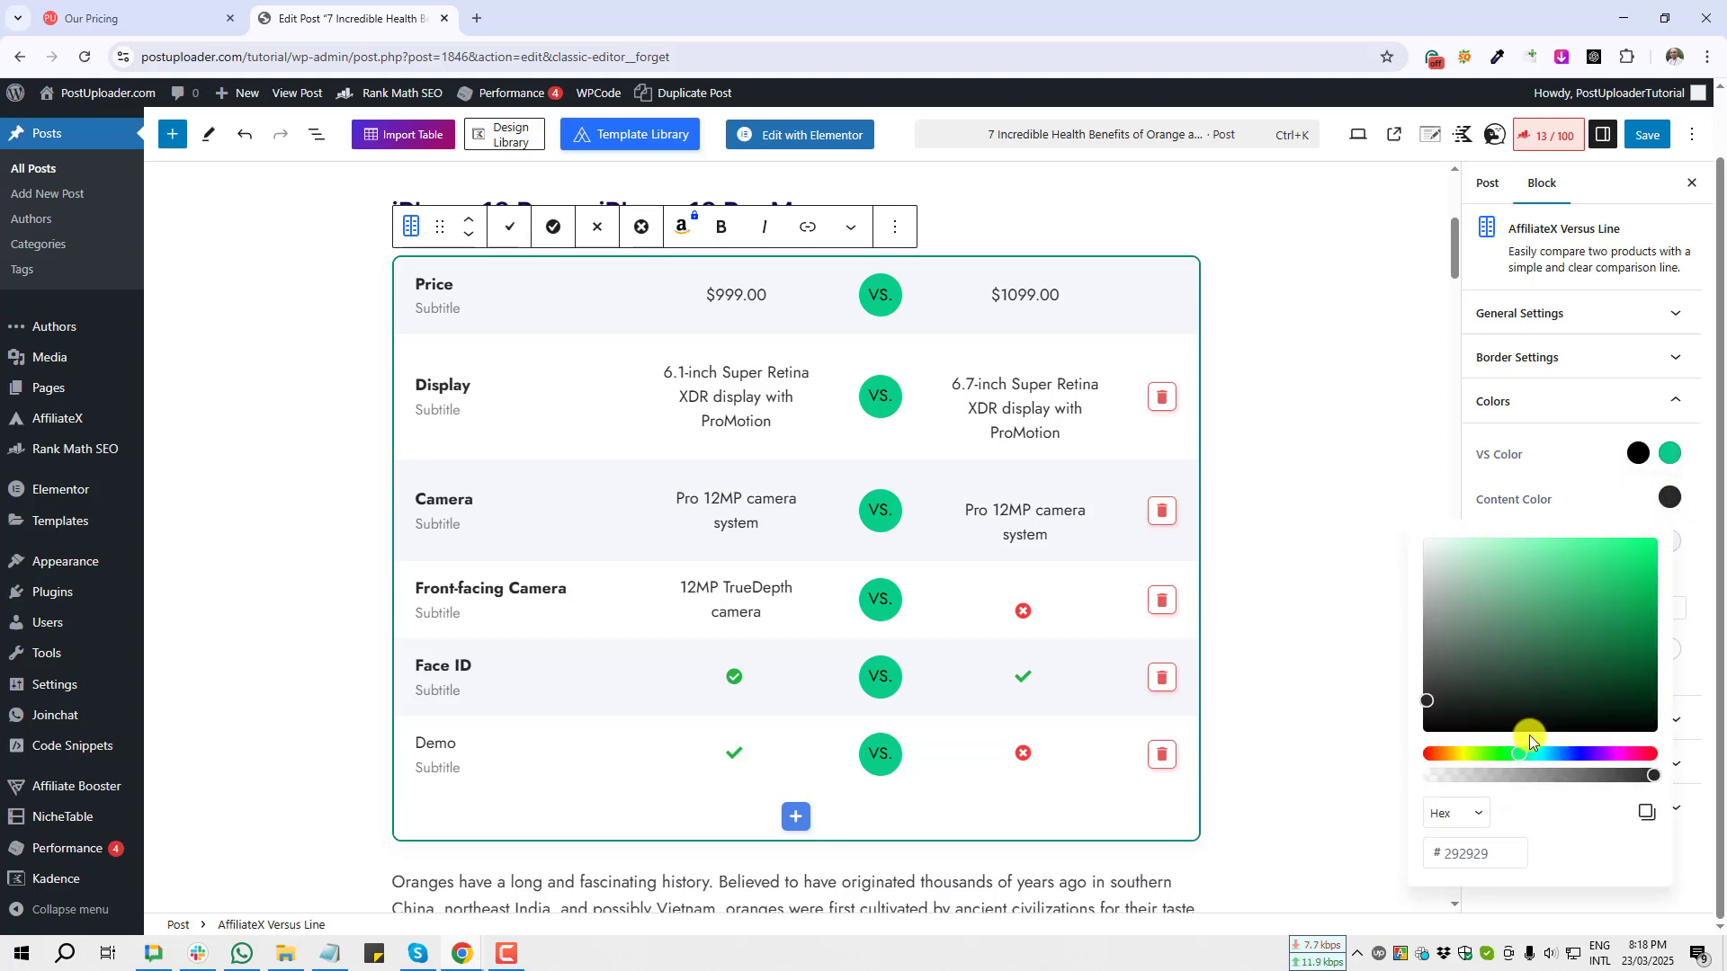
pyautogui.click(1622, 668)
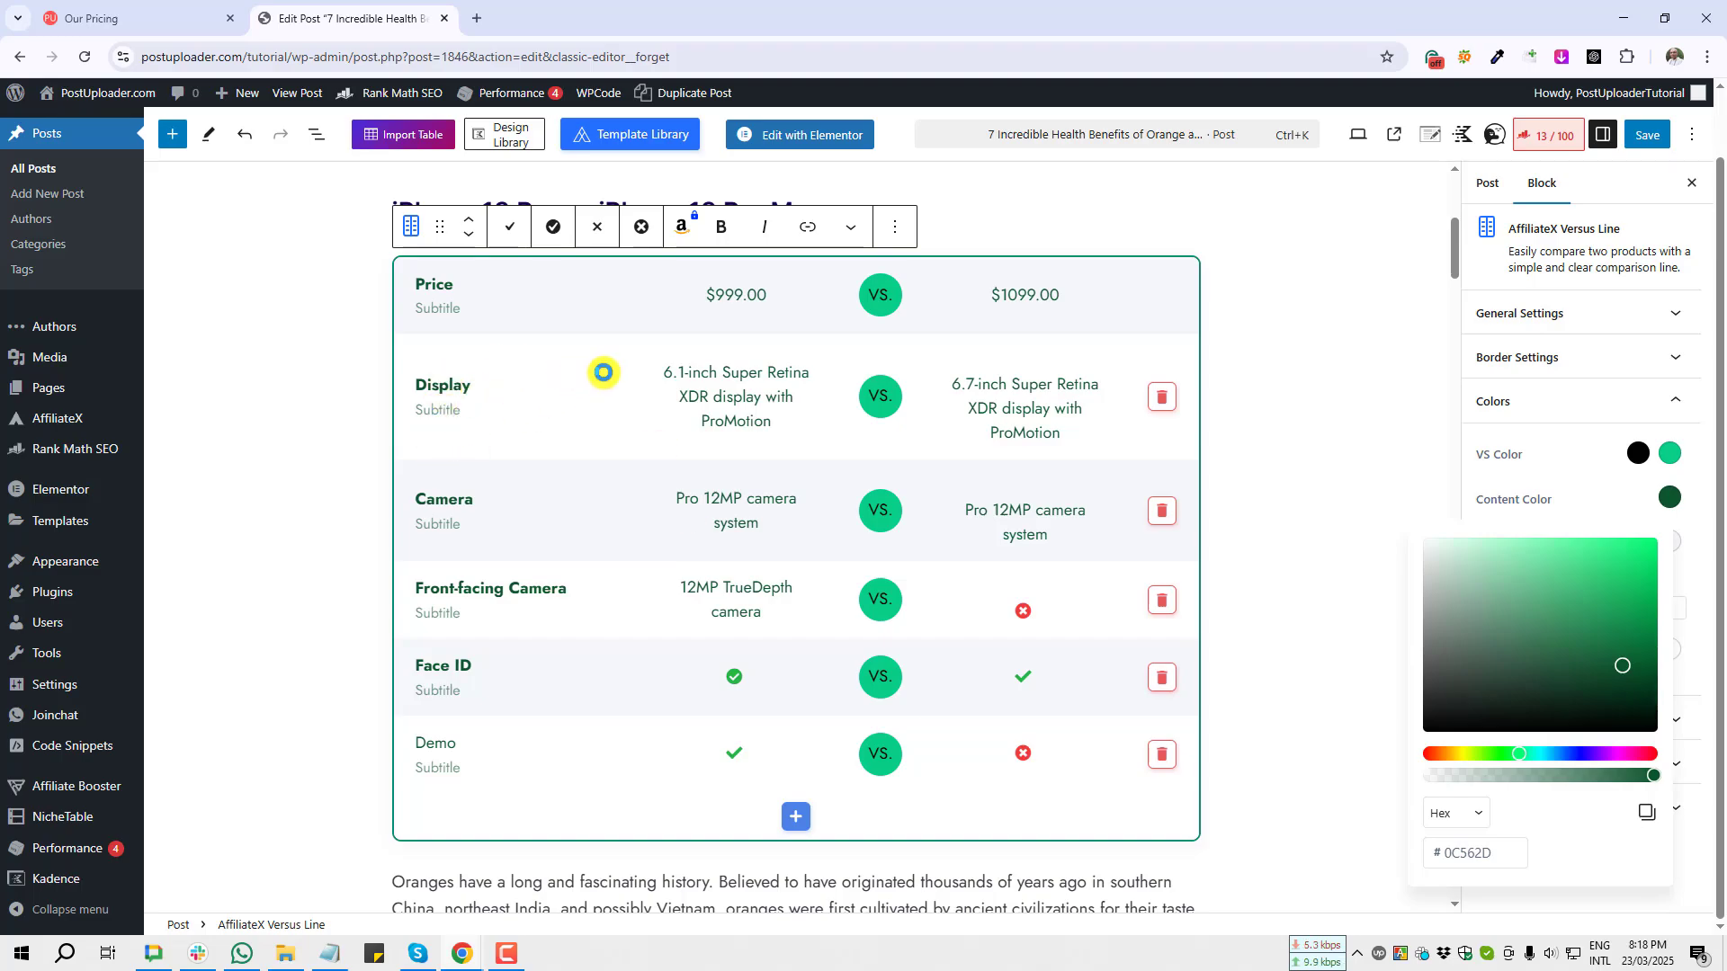
pyautogui.press('Print')
pyautogui.moveTo(645, 365); pyautogui.dragTo(827, 638)
pyautogui.click(814, 653)
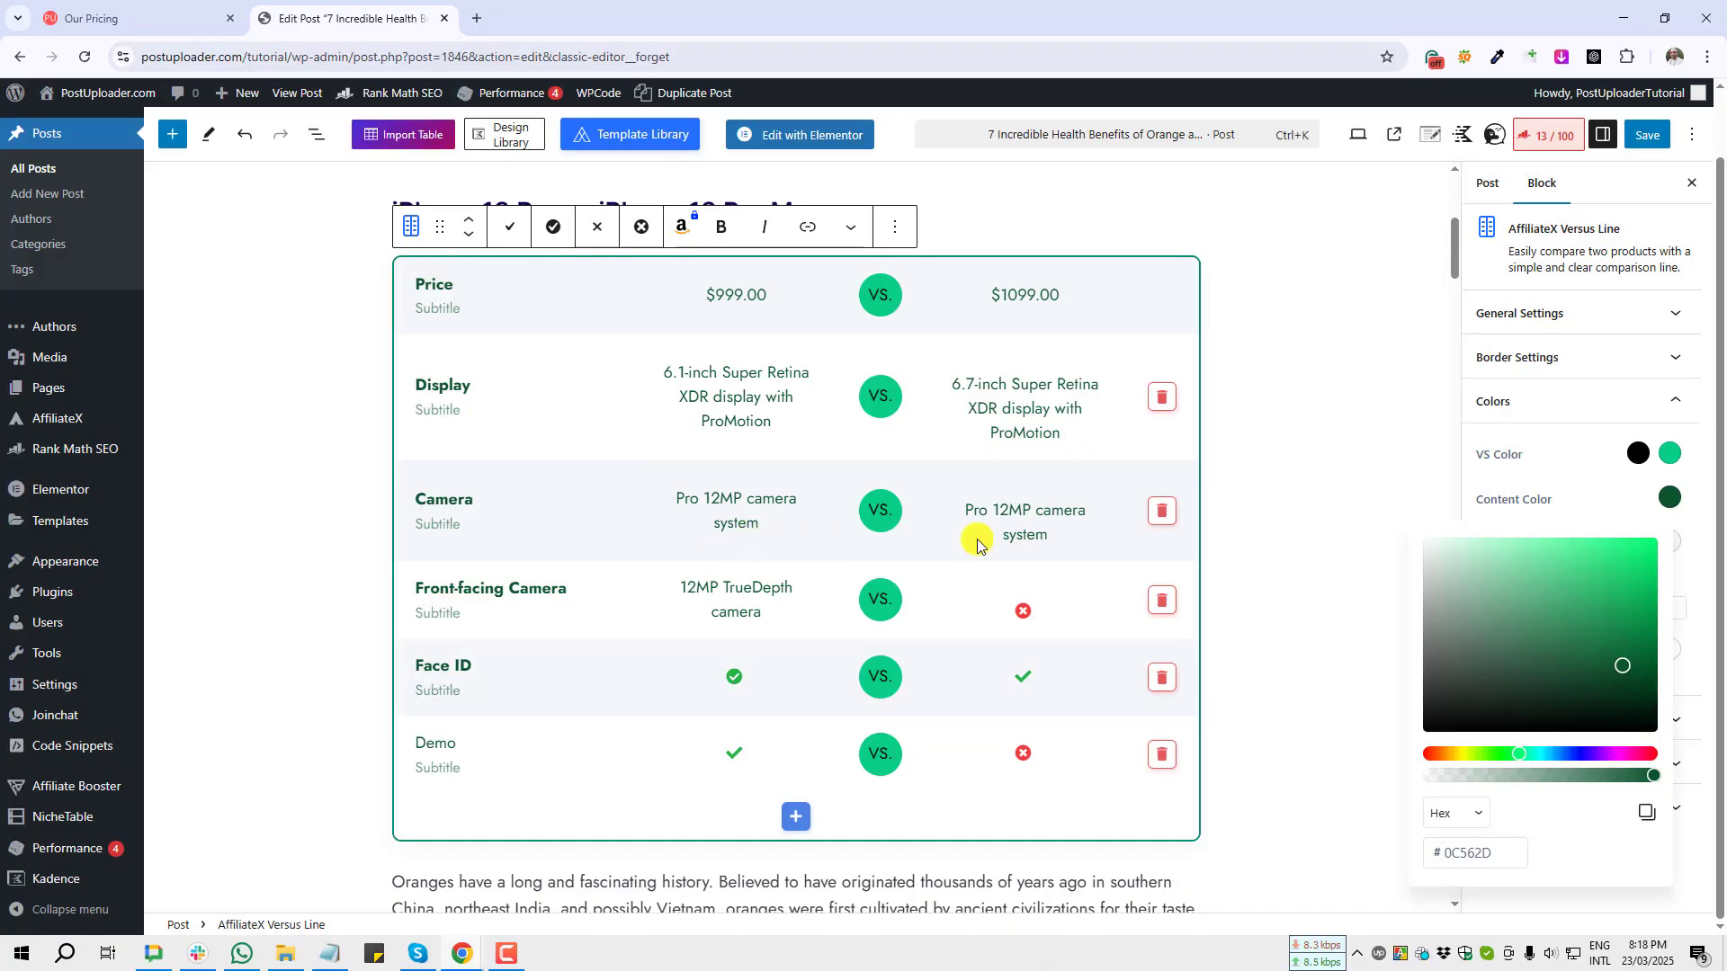
pyautogui.click(1526, 497)
# Step: Set the table row colour to a light green
pyautogui.press('Print')
pyautogui.moveTo(1473, 522); pyautogui.dragTo(1687, 567)
pyautogui.click(1669, 579)
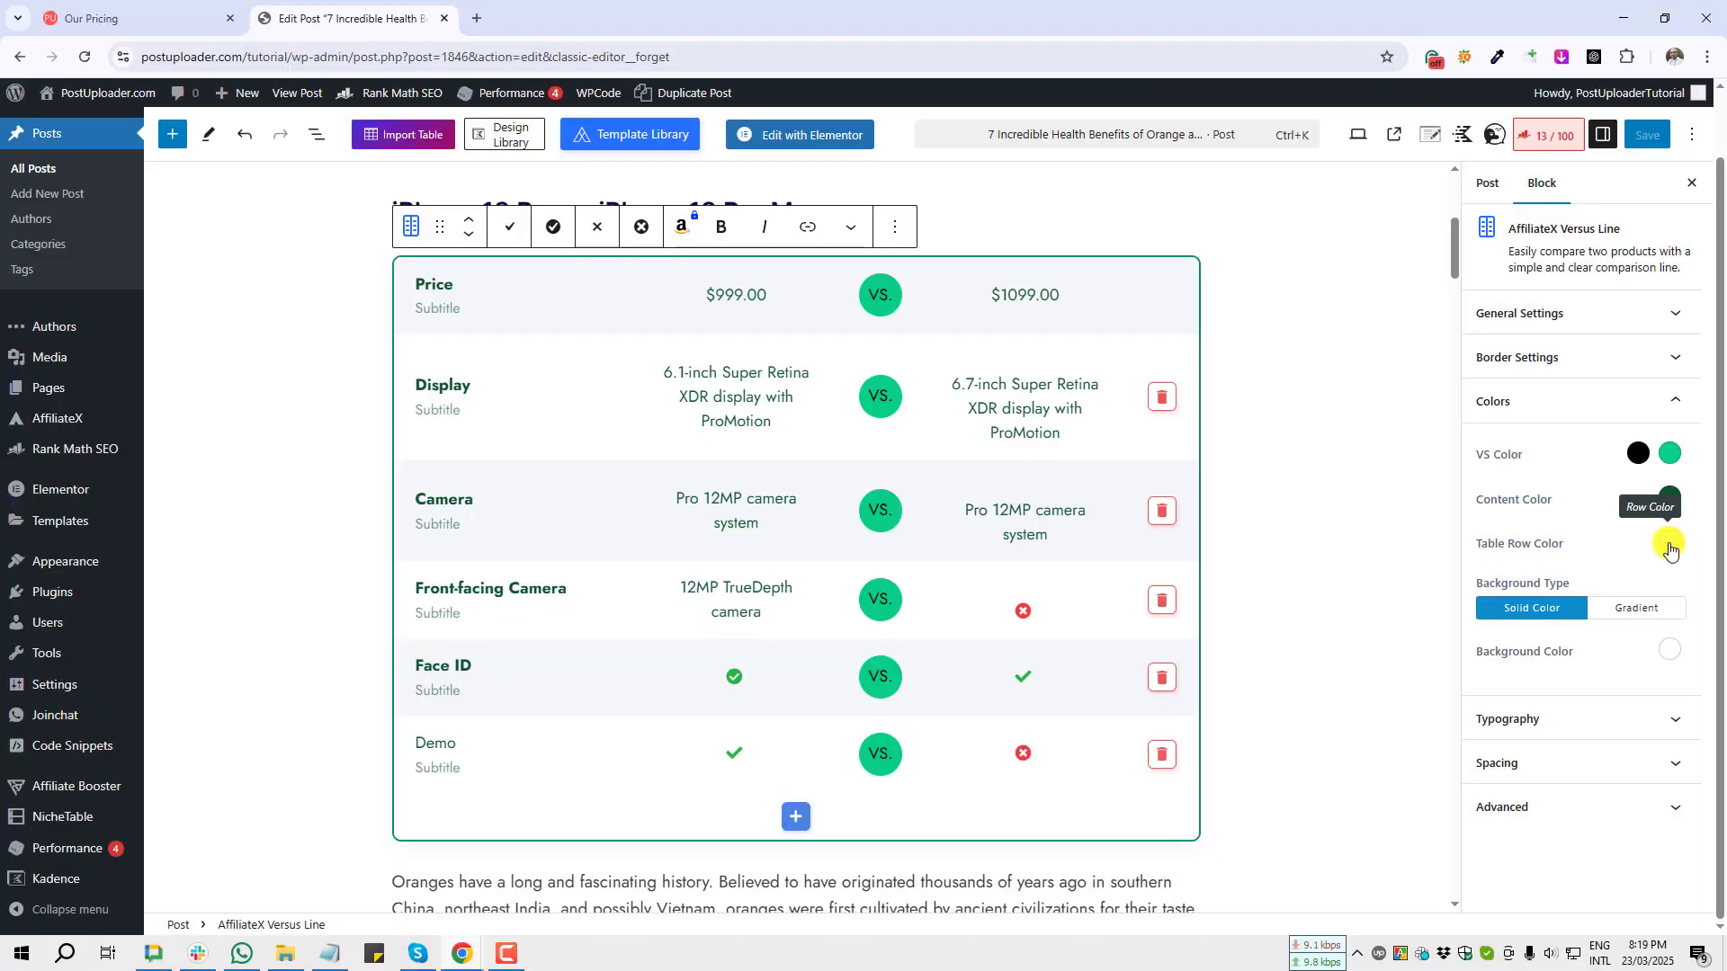
pyautogui.click(1670, 542)
pyautogui.moveTo(1542, 798); pyautogui.dragTo(1524, 798)
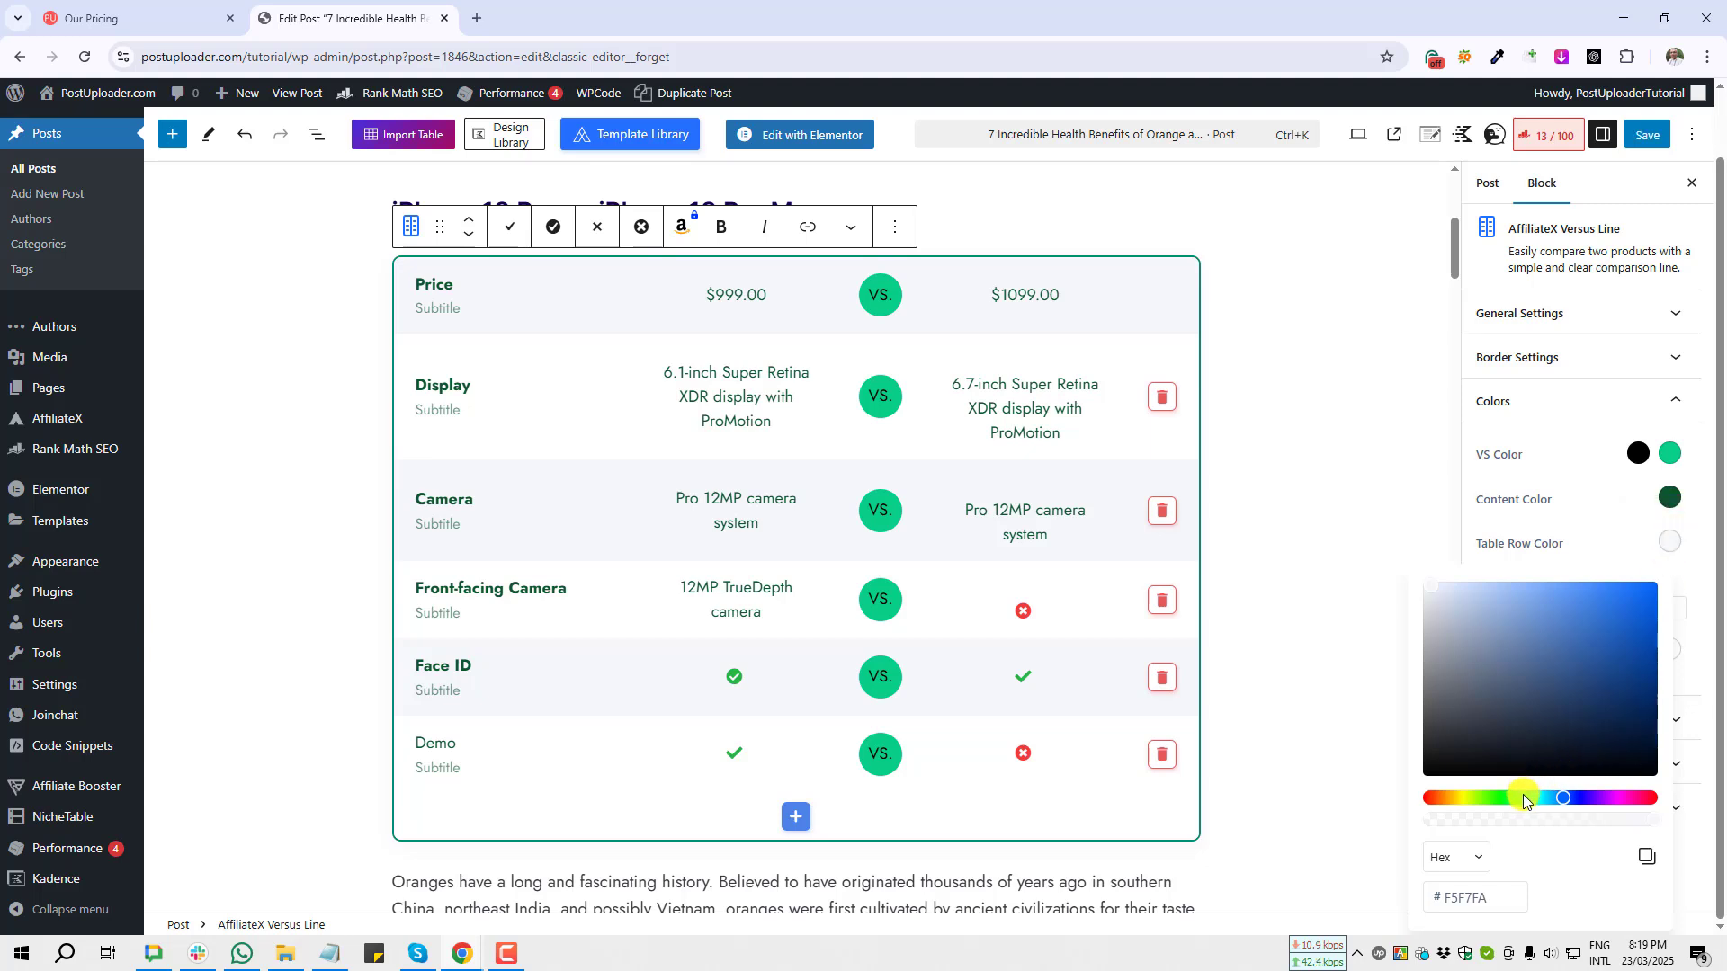
pyautogui.click(1586, 653)
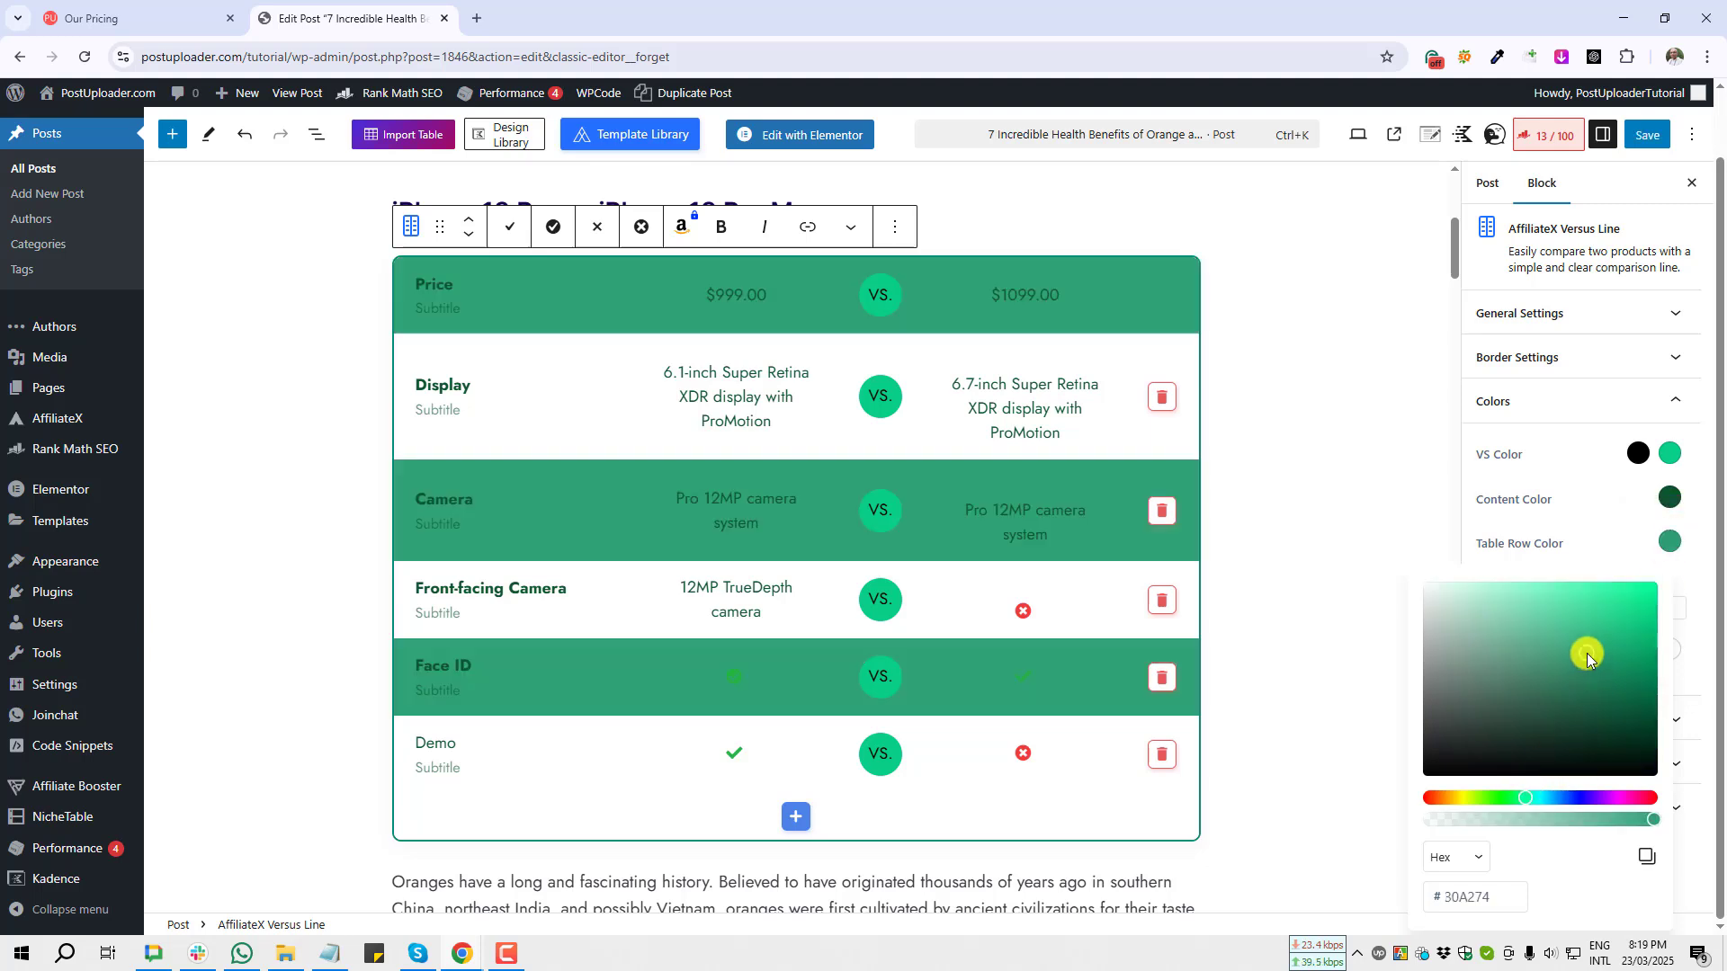
pyautogui.click(1483, 615)
pyautogui.press('Print')
pyautogui.moveTo(369, 268)
pyautogui.mouseDown()
pyautogui.moveTo(1003, 377)
pyautogui.moveTo(1271, 758)
pyautogui.mouseUp()
pyautogui.click(1258, 775)
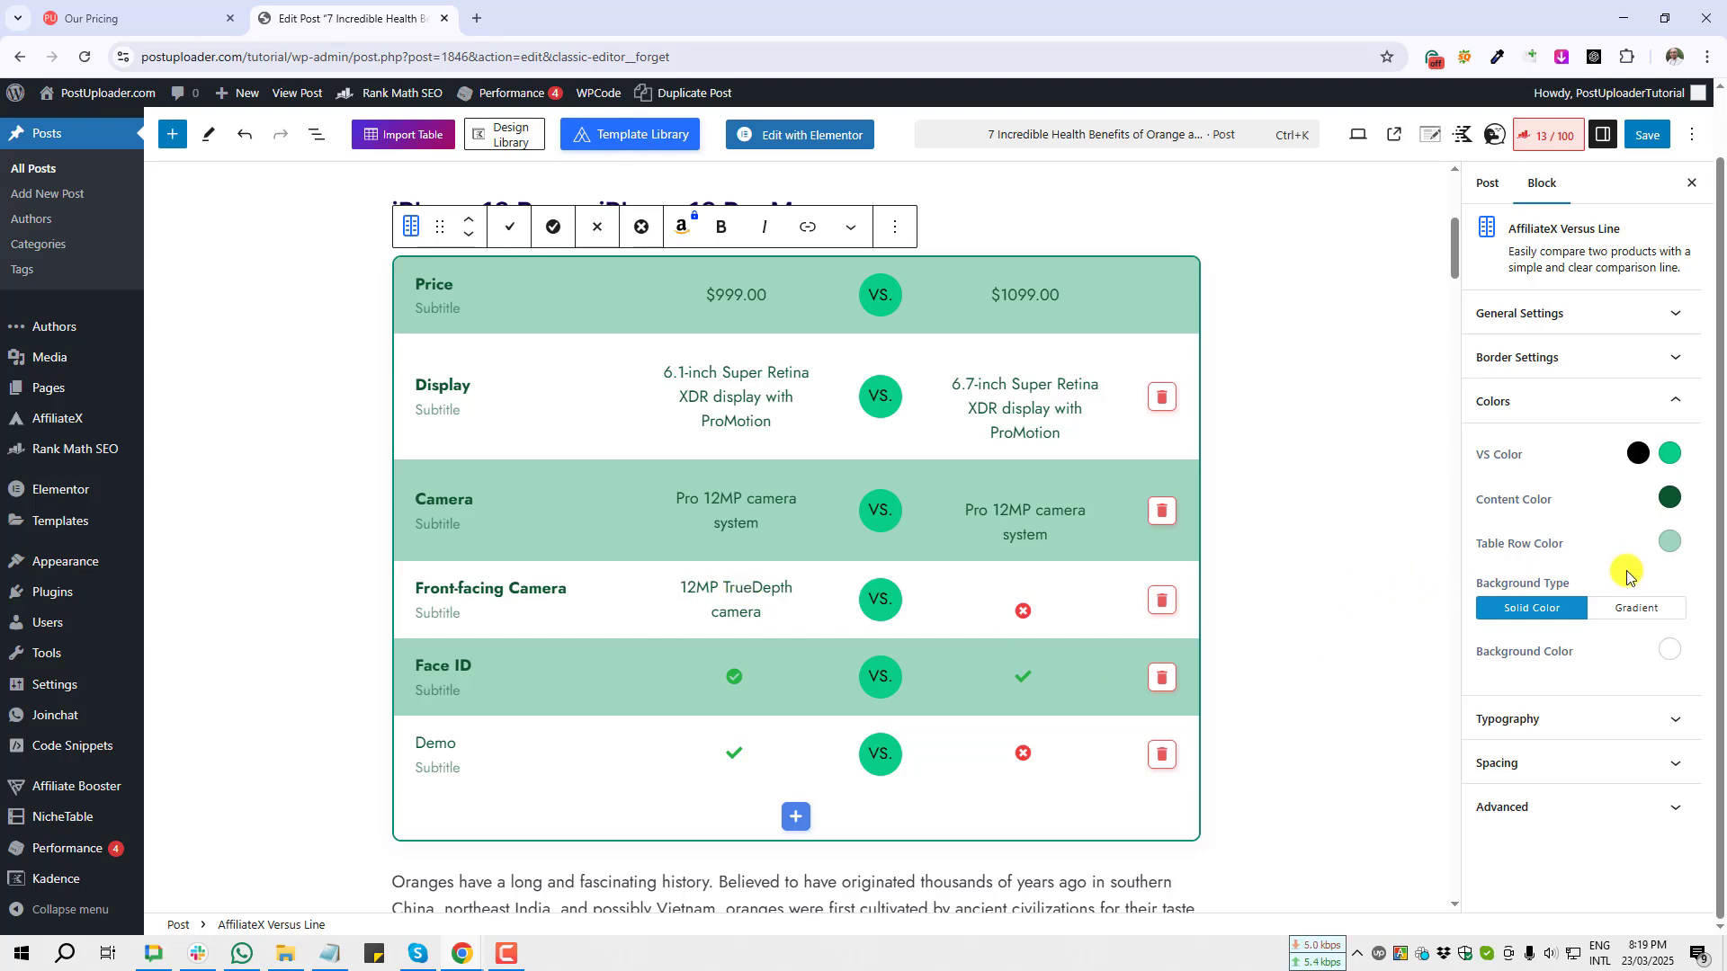
pyautogui.press('Print')
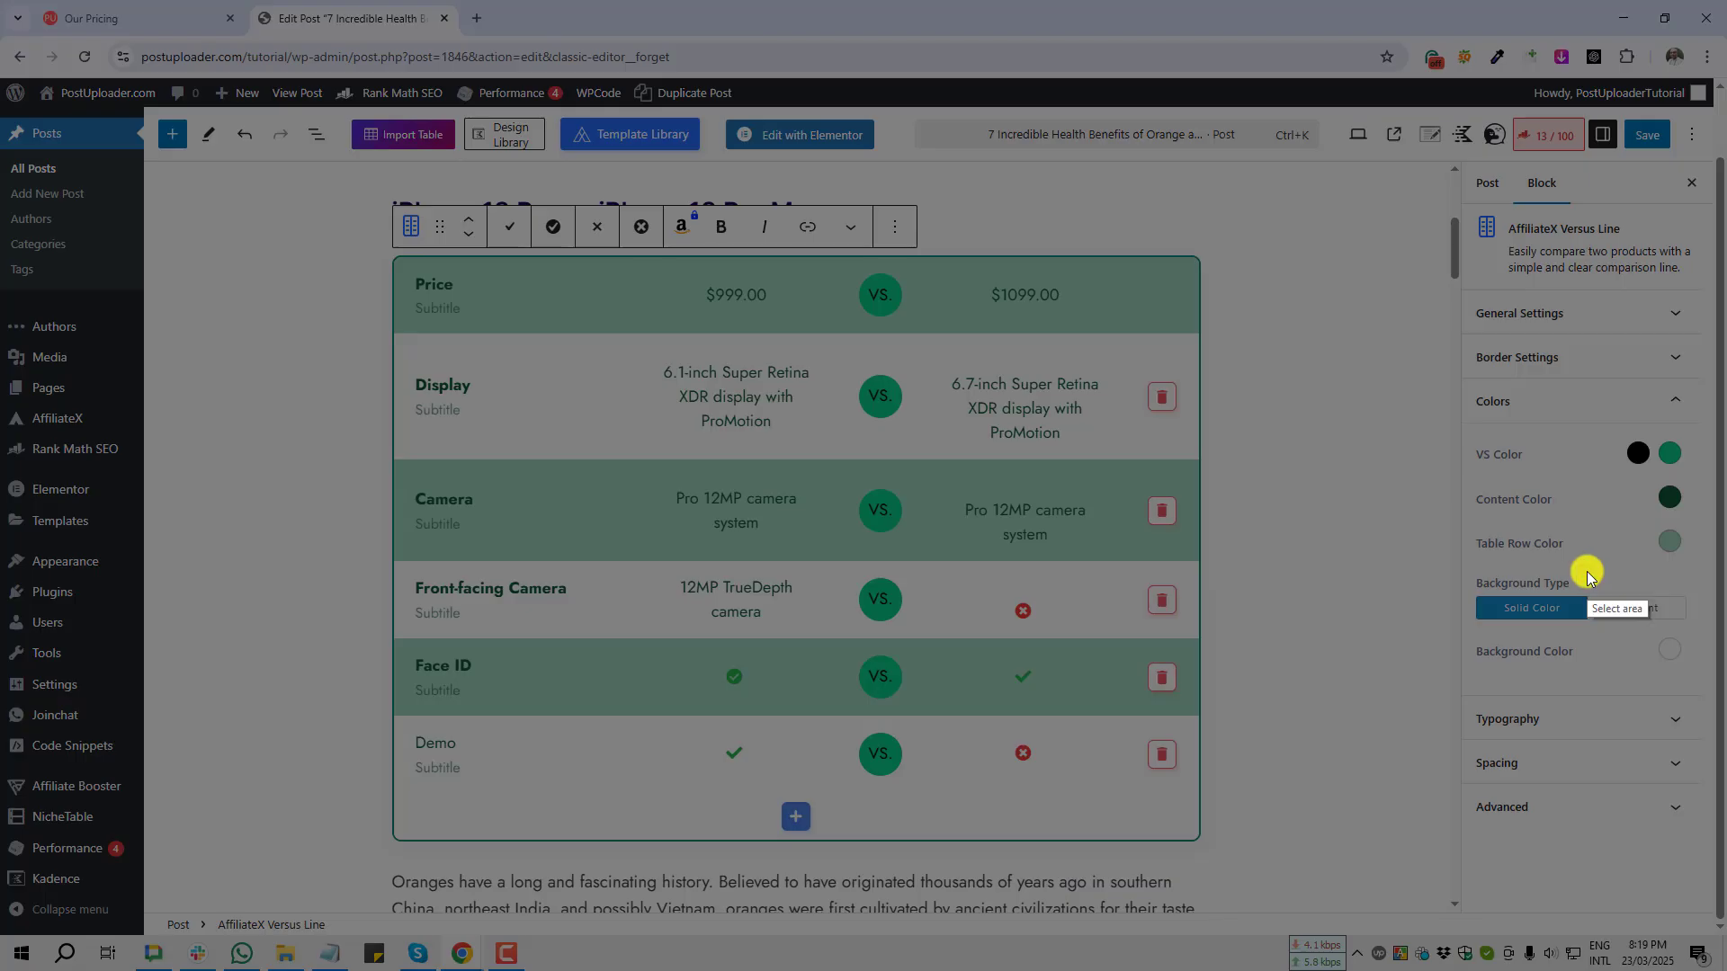
pyautogui.moveTo(1586, 572); pyautogui.dragTo(1697, 629)
pyautogui.click(1685, 649)
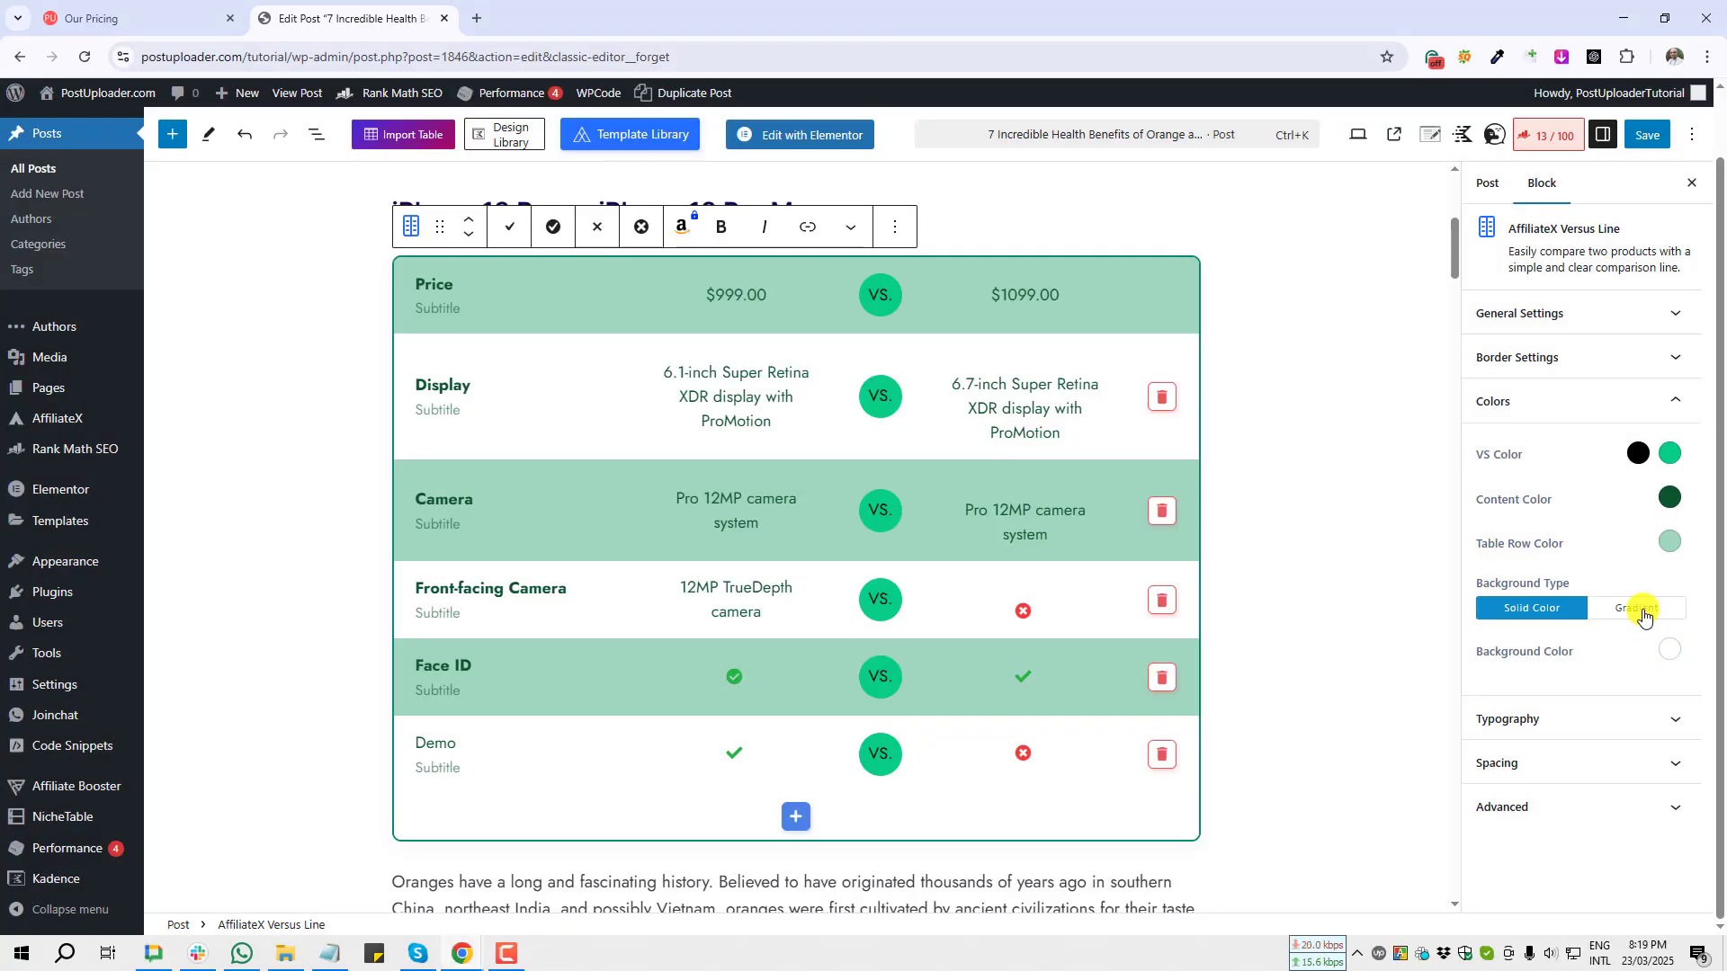
# Step: Try the green and blue gradient presets as the block background, then switch back to solid colour
pyautogui.click(1643, 617)
pyautogui.press('Print')
pyautogui.moveTo(347, 218); pyautogui.dragTo(1342, 846)
pyautogui.click(1331, 856)
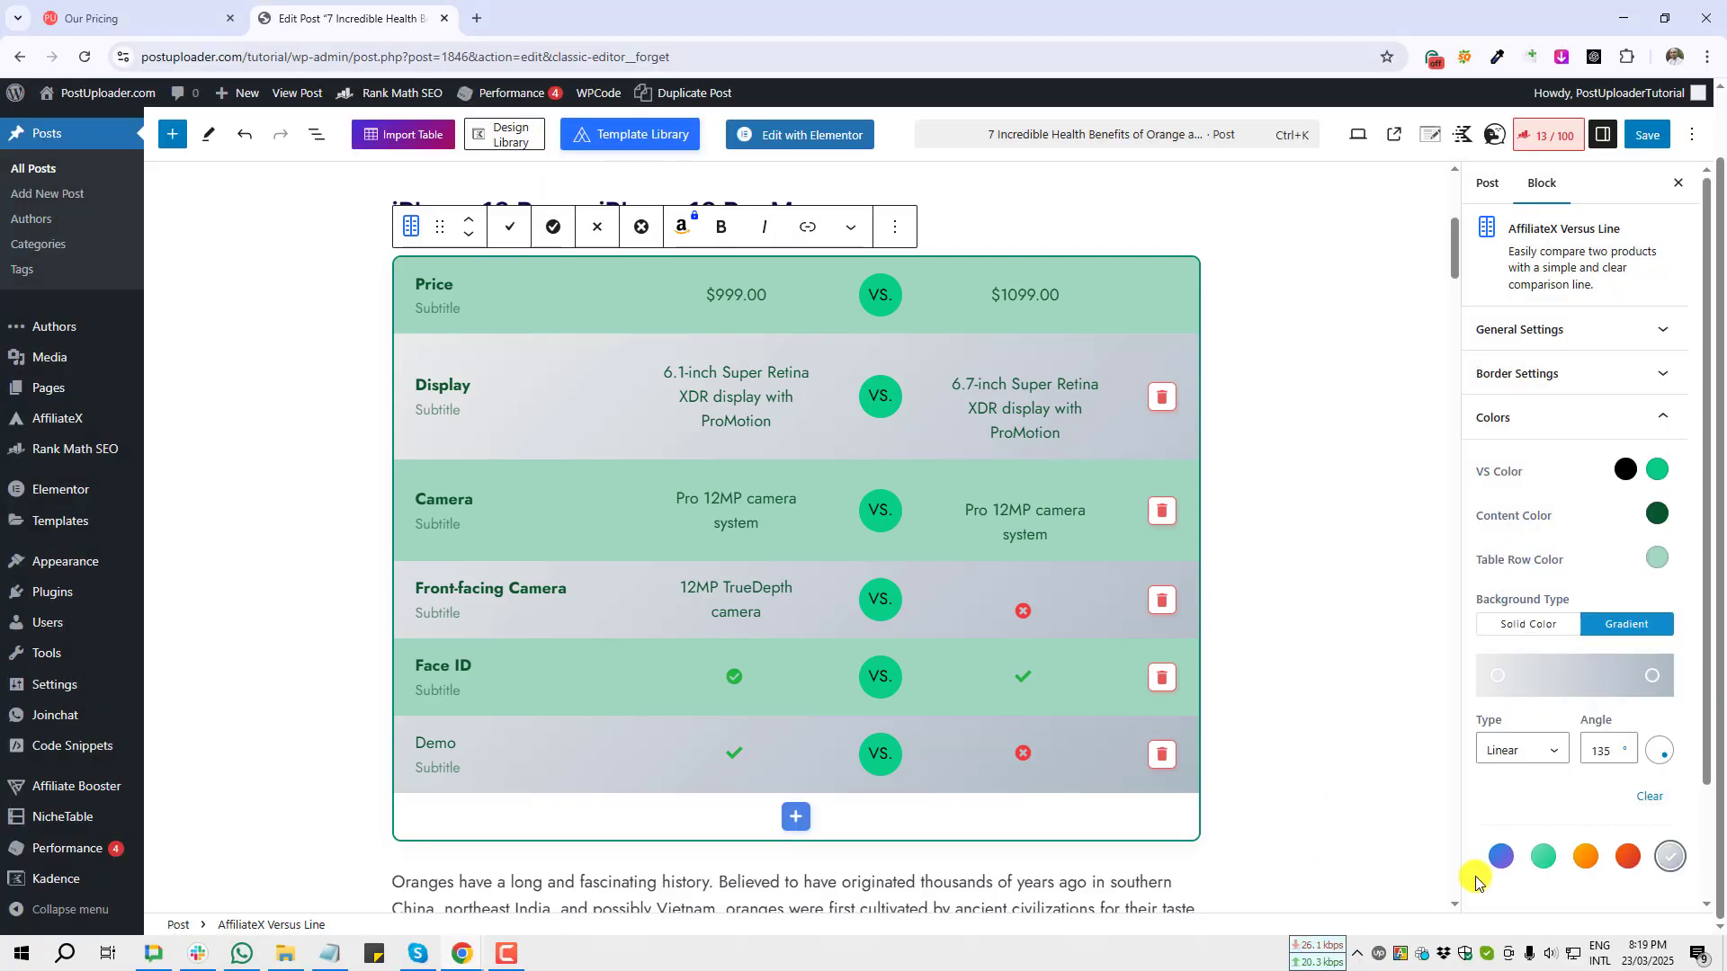
pyautogui.press('Print')
pyautogui.moveTo(1469, 812); pyautogui.dragTo(1660, 903)
pyautogui.click(1611, 911)
pyautogui.click(1542, 859)
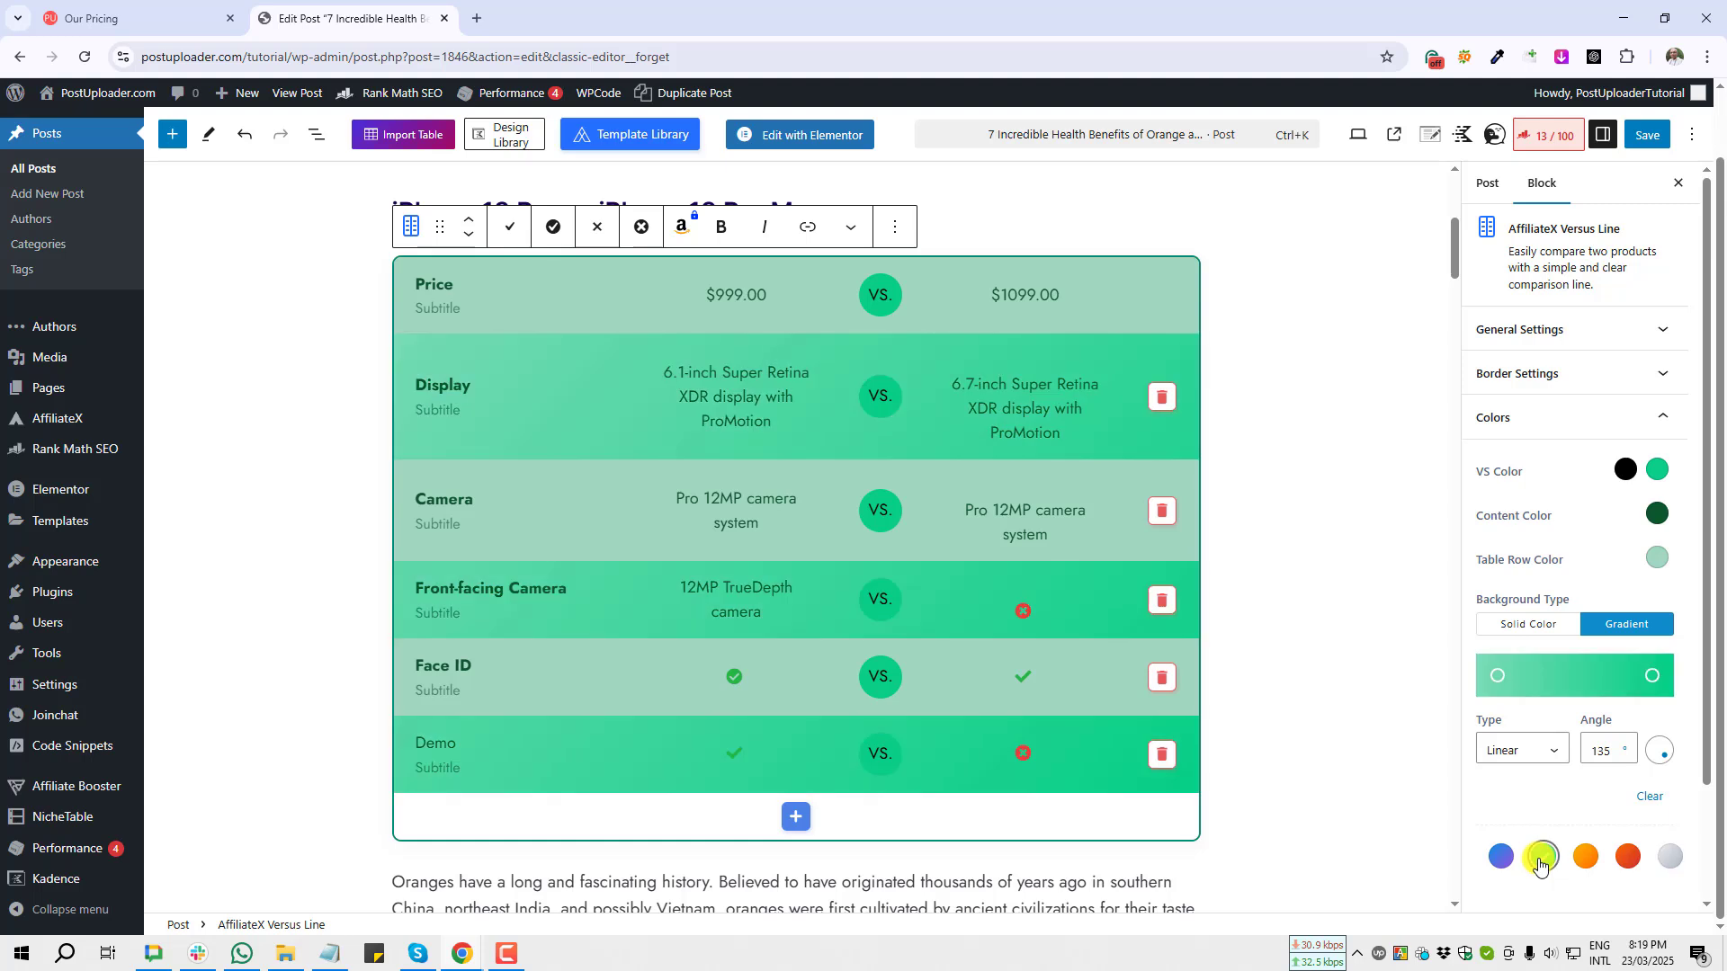
pyautogui.click(1499, 858)
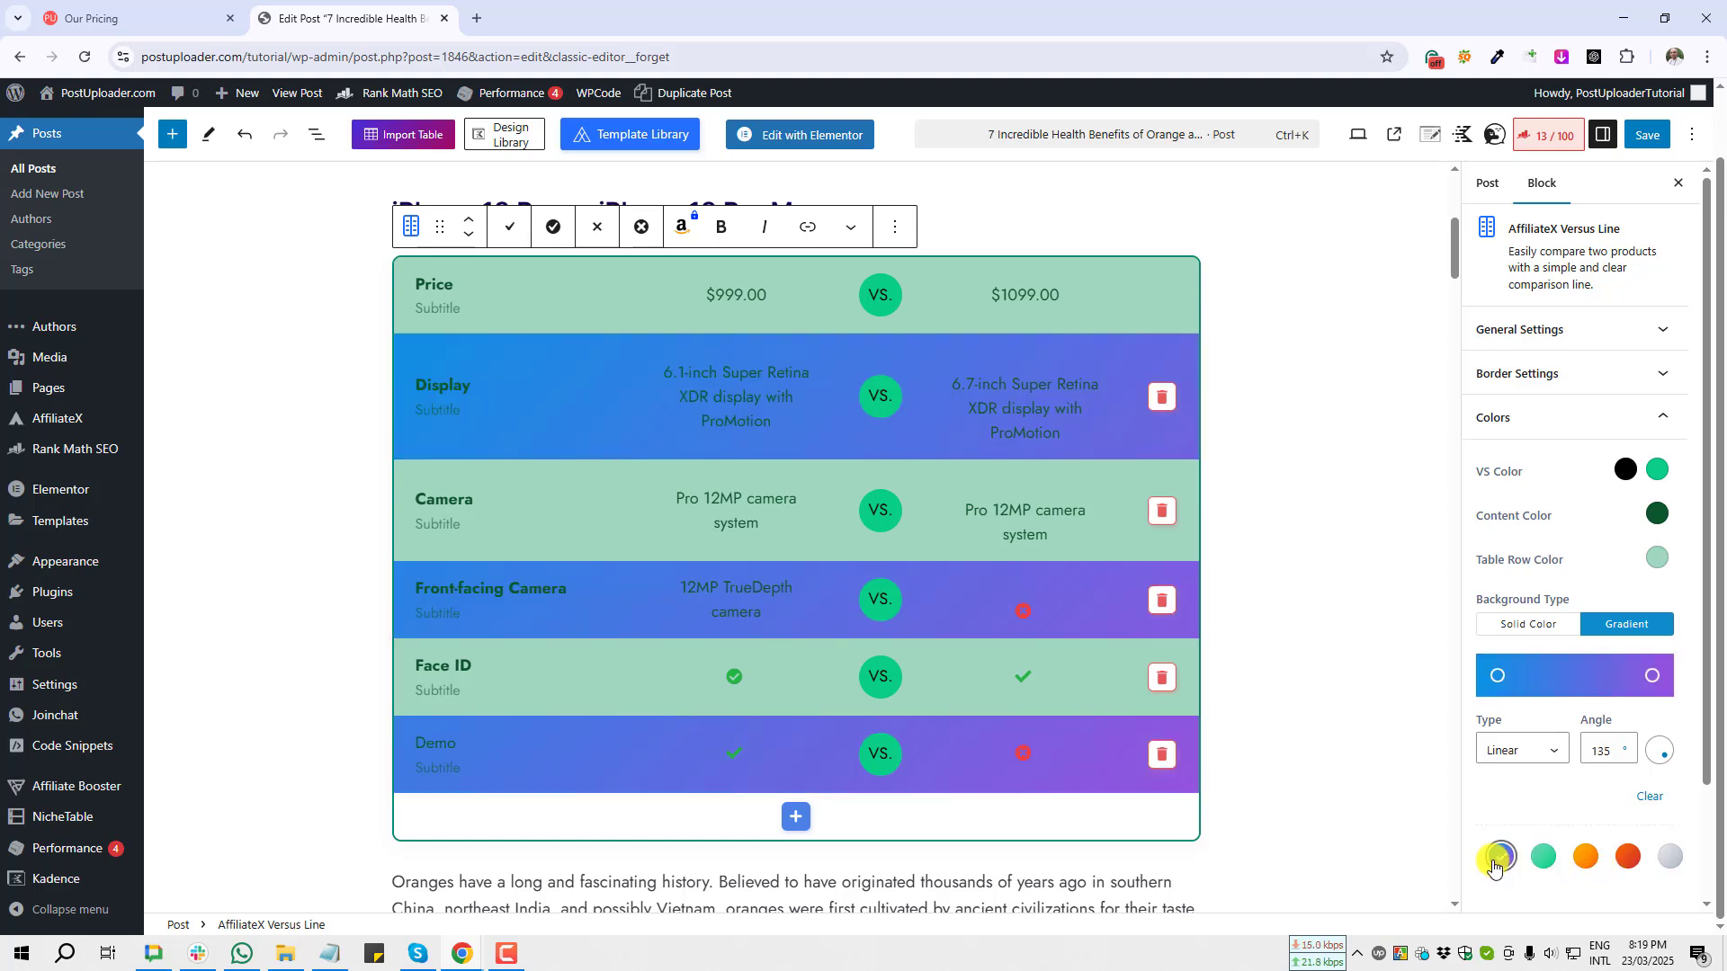
pyautogui.click(1535, 632)
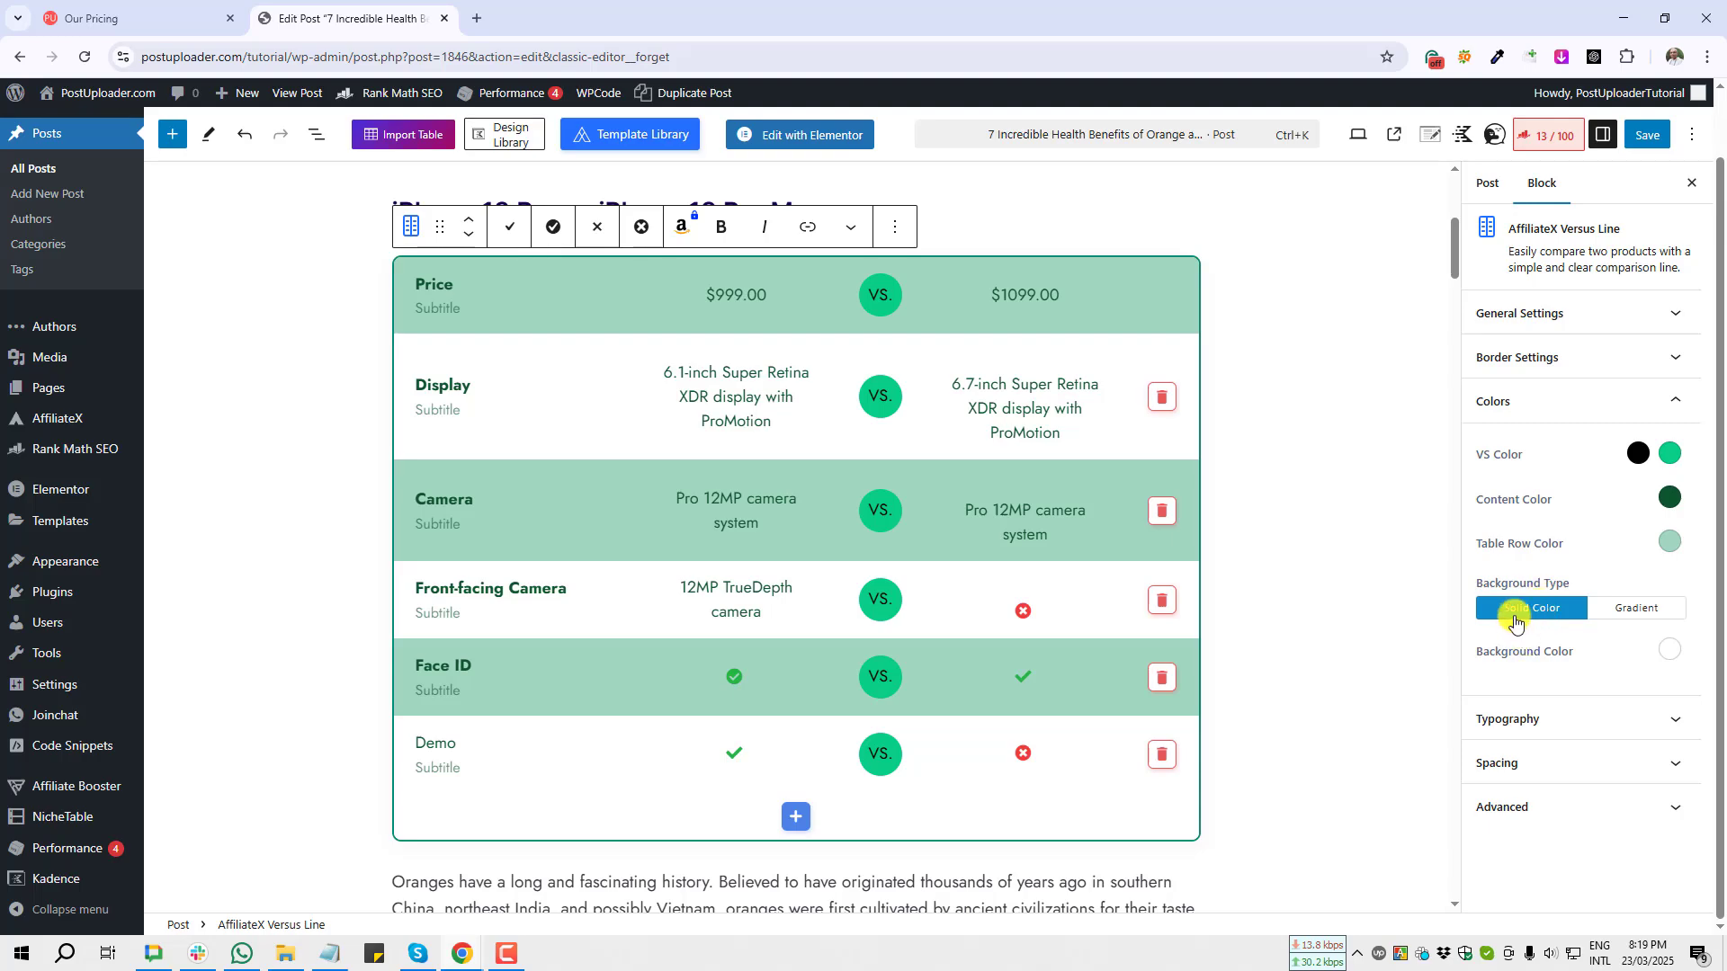
# Step: Set the block's solid background colour to a pale grey-green
pyautogui.press('Print')
pyautogui.moveTo(1622, 627); pyautogui.dragTo(1698, 676)
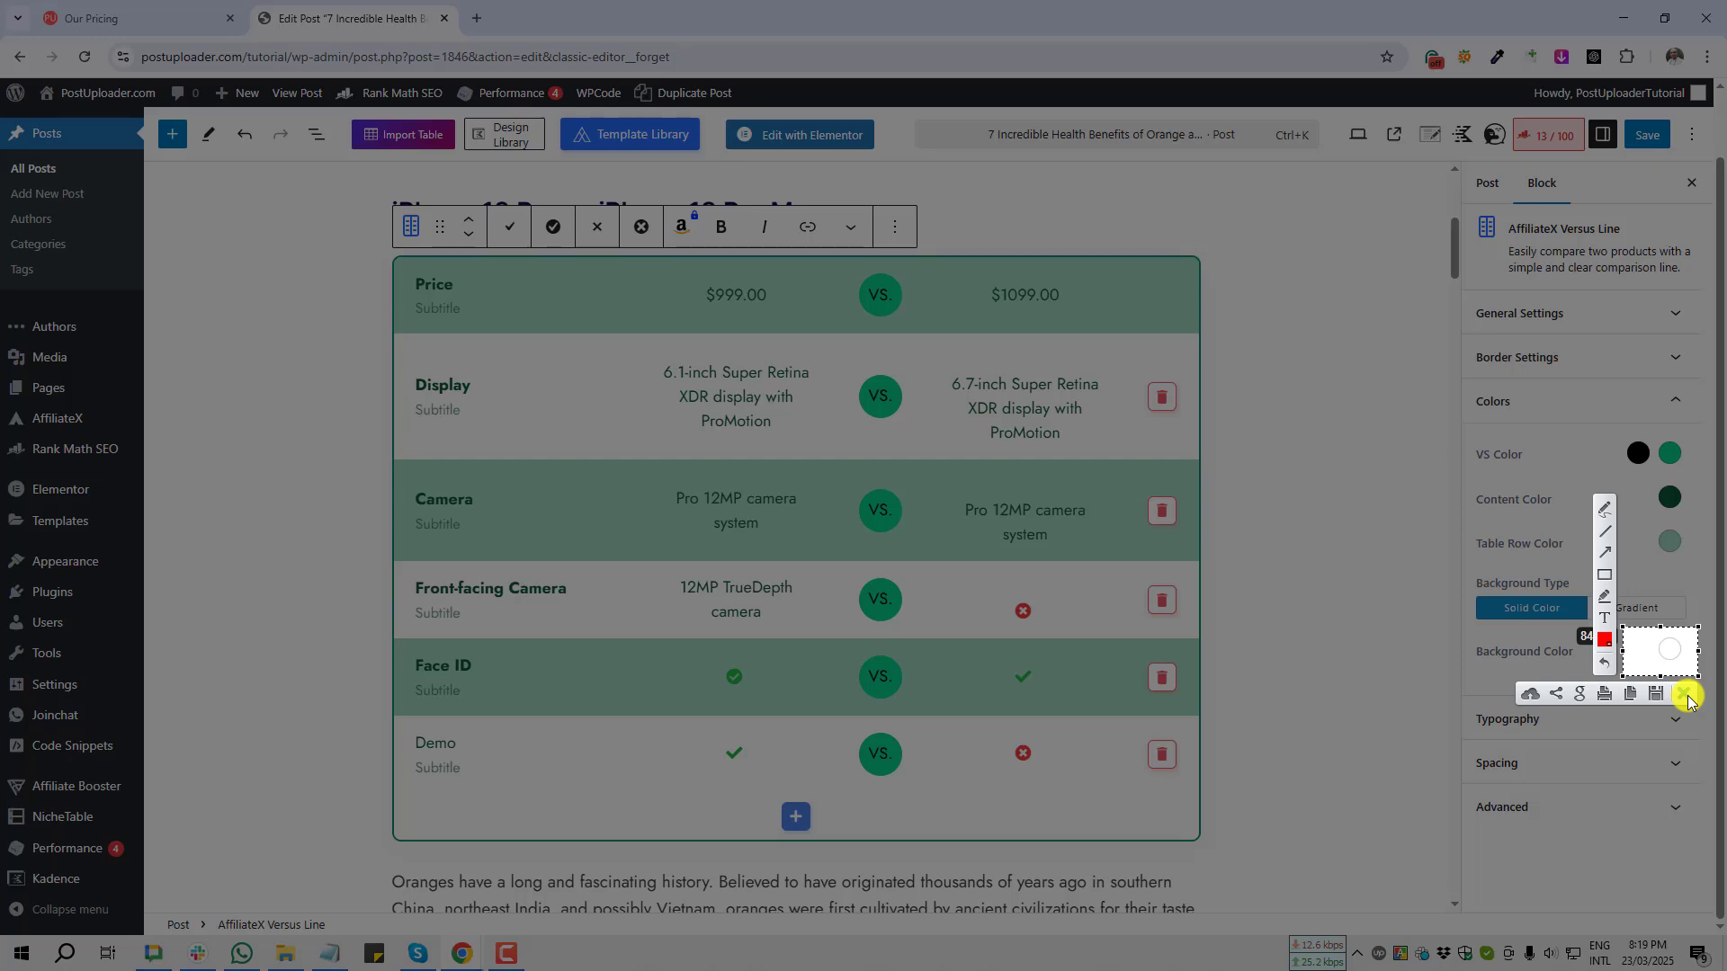
pyautogui.click(1685, 694)
pyautogui.click(1669, 650)
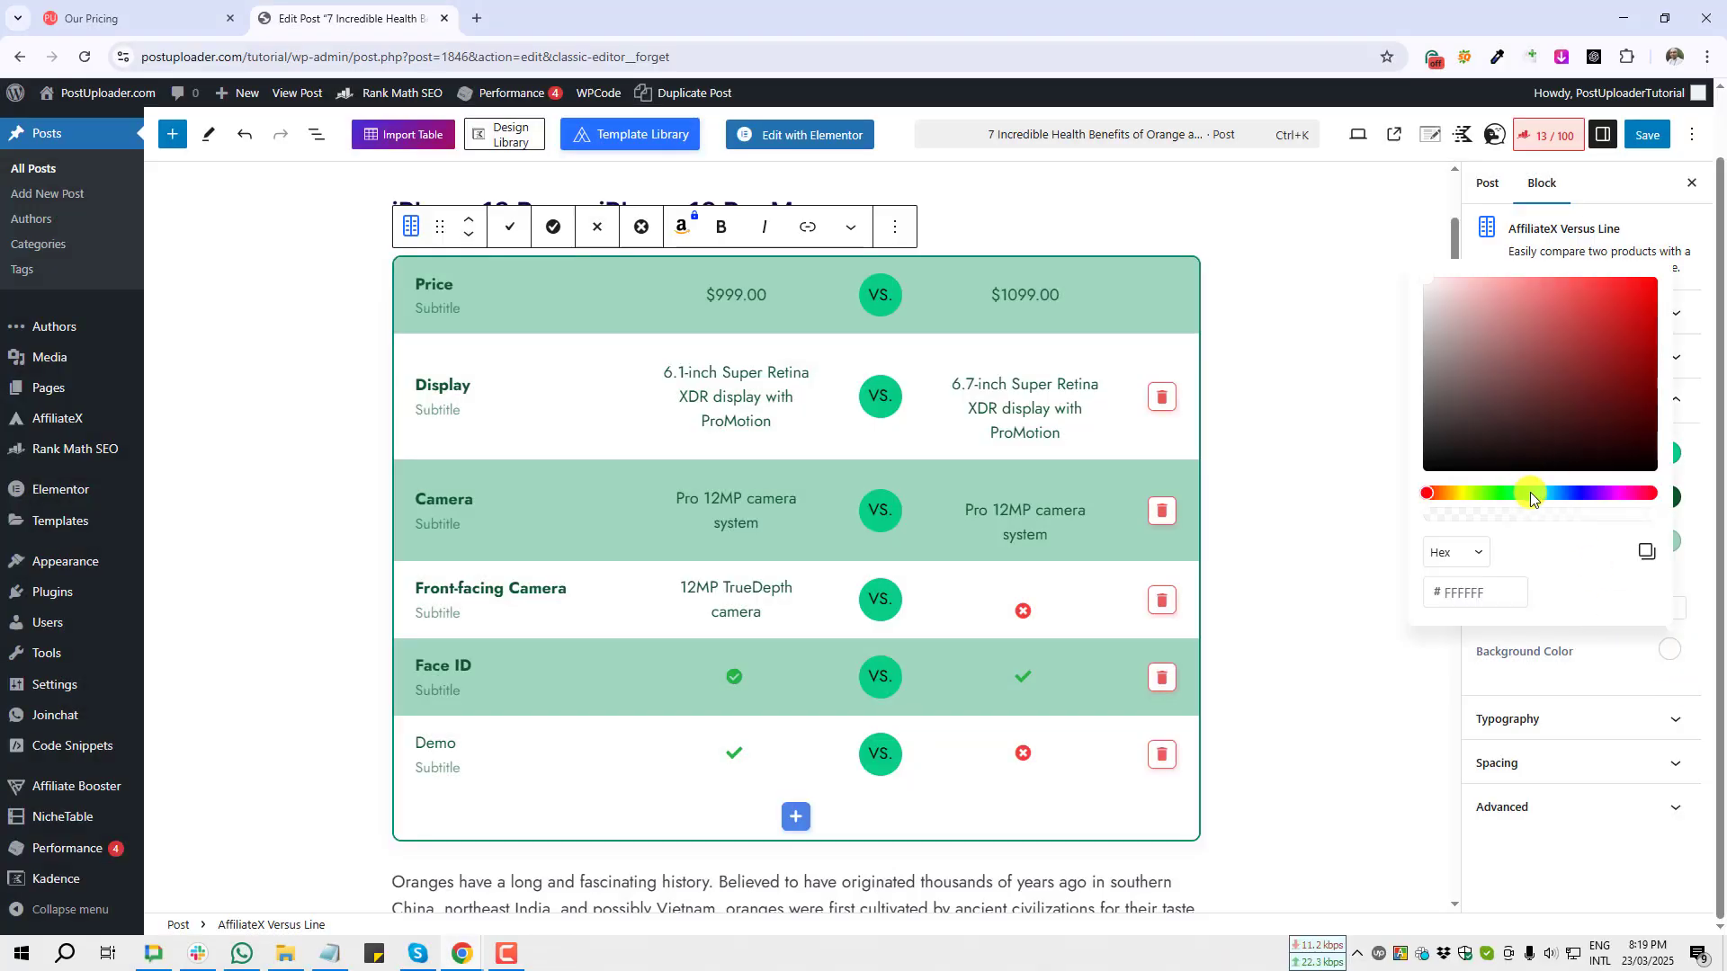
pyautogui.click(1529, 494)
pyautogui.click(1459, 332)
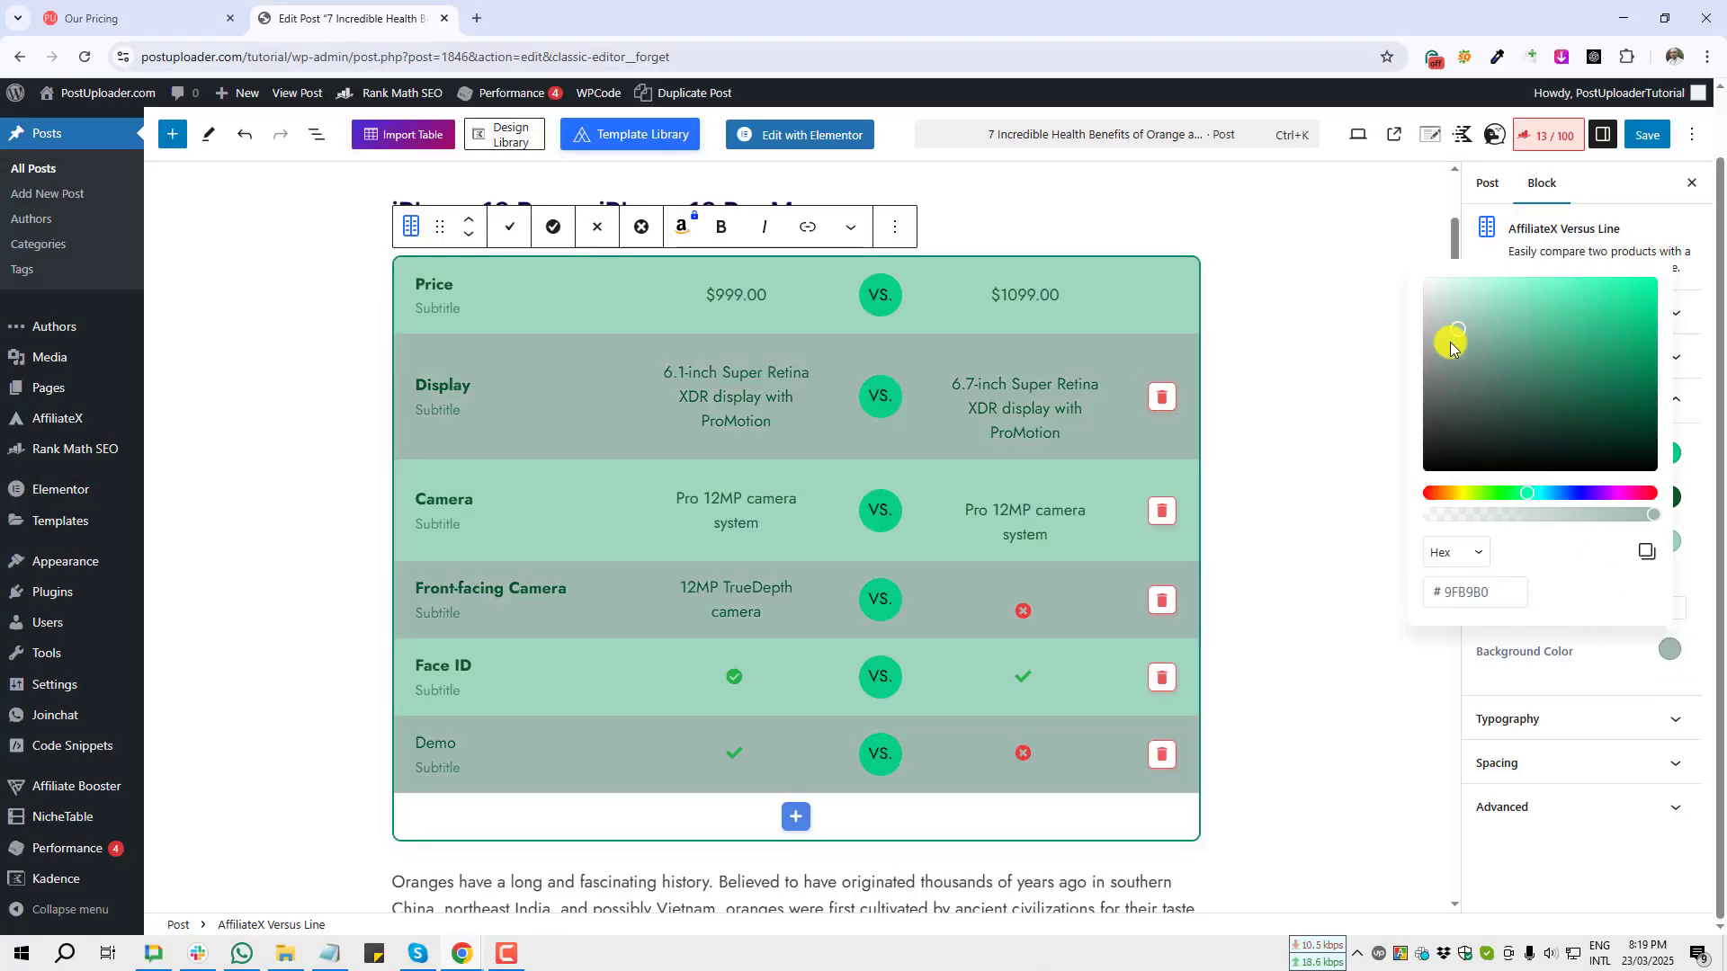
pyautogui.click(1443, 305)
# Step: Open the block's Typography settings and set the VS label font family to Helvetica
pyautogui.click(1228, 584)
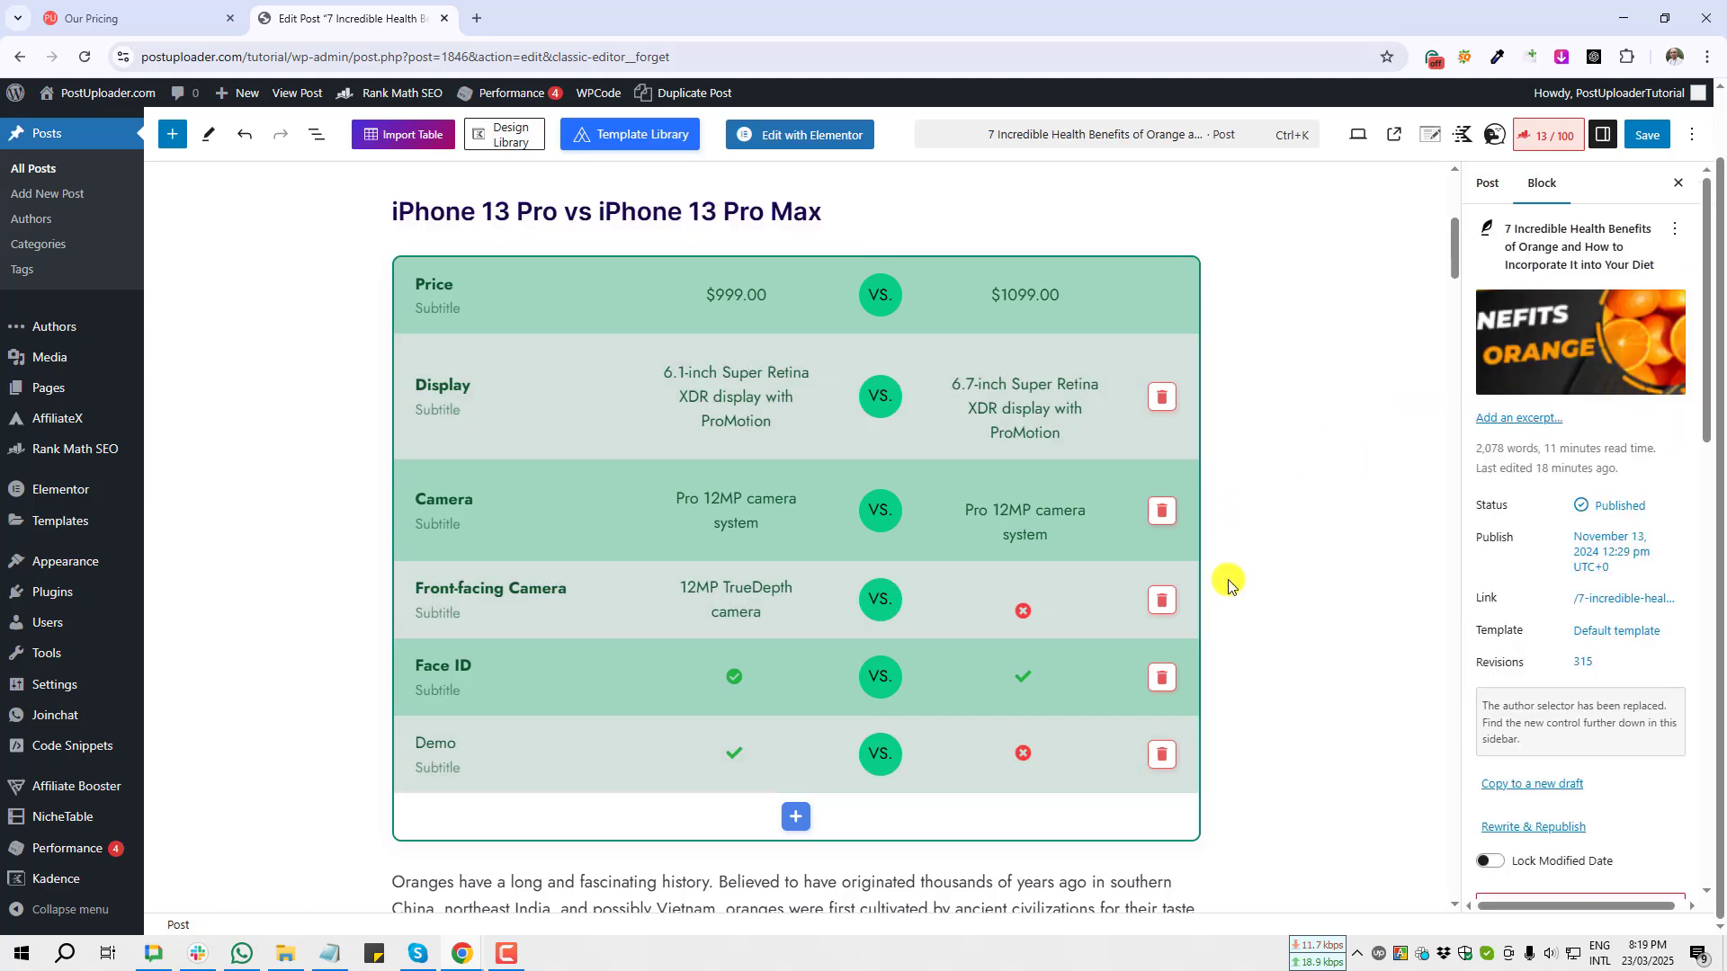
pyautogui.click(1229, 584)
pyautogui.click(1581, 404)
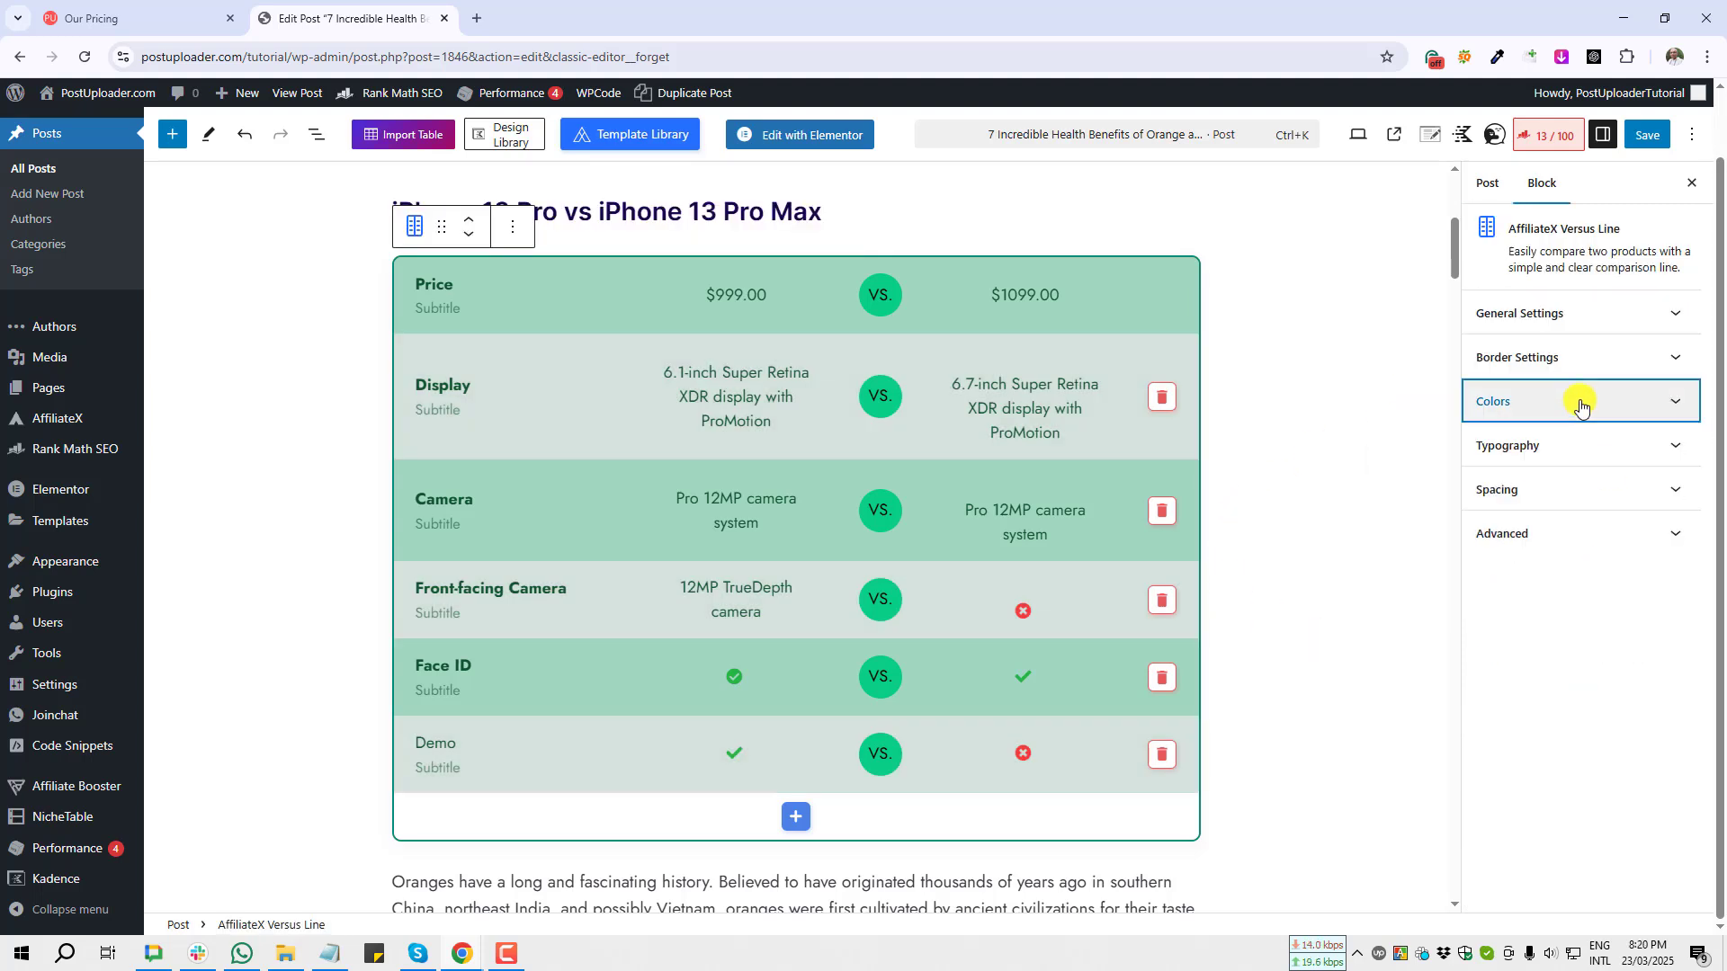
pyautogui.click(1615, 443)
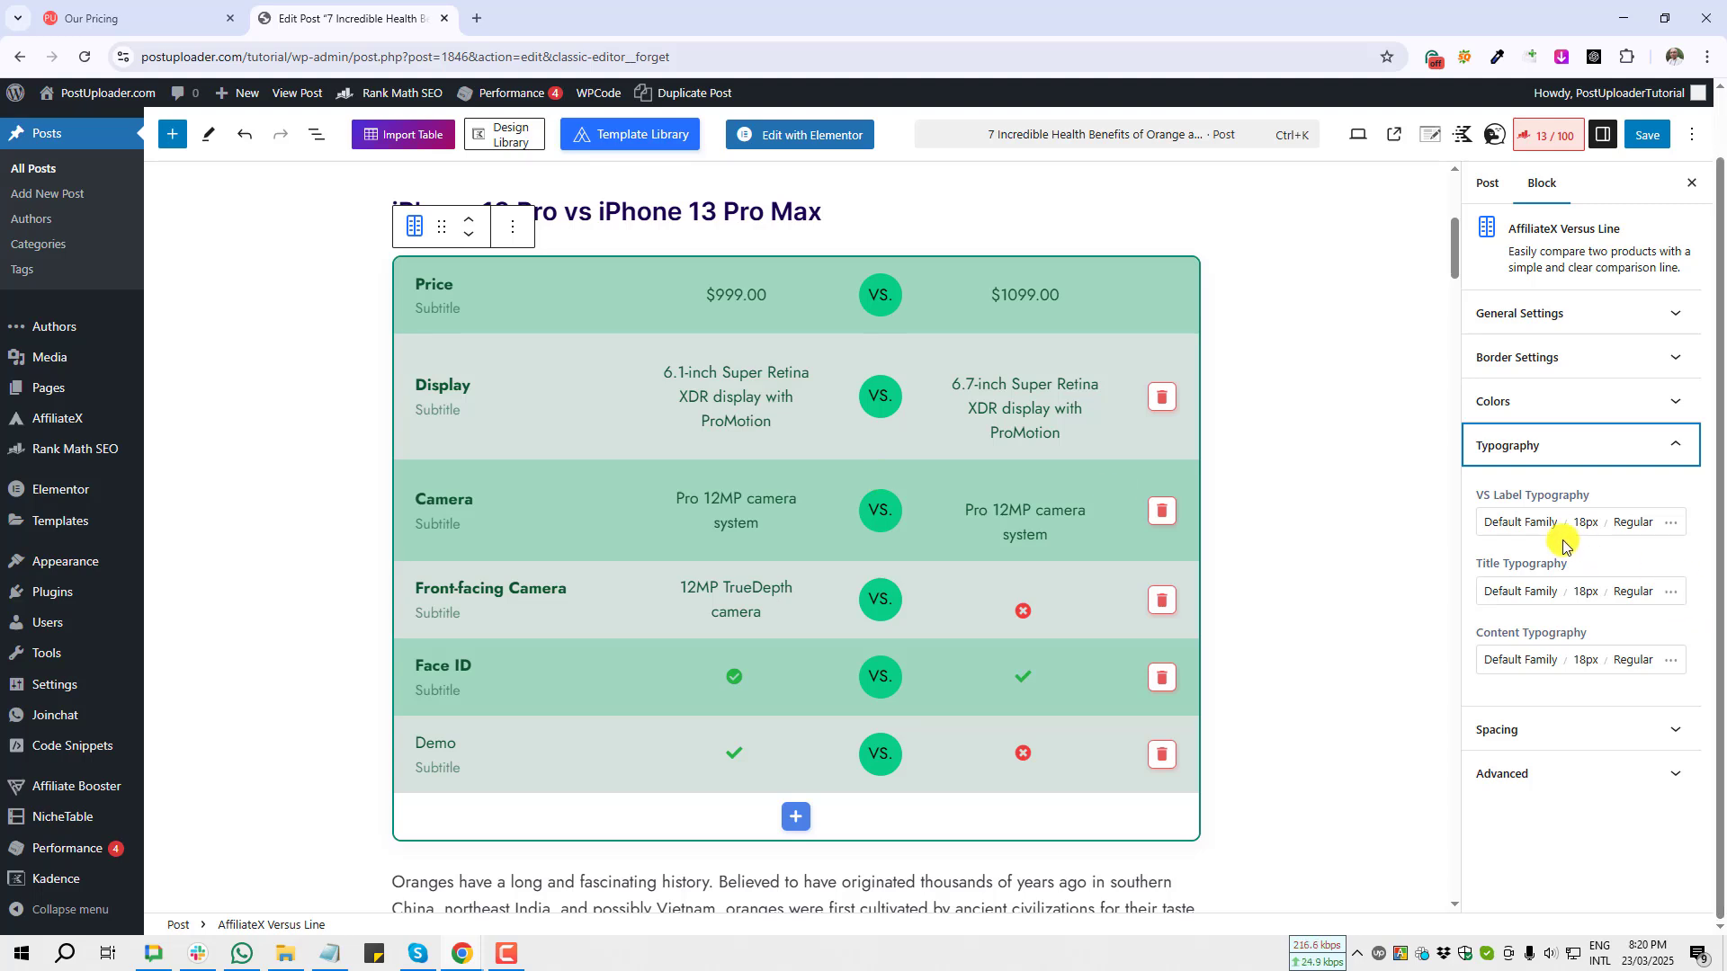
pyautogui.click(1481, 491)
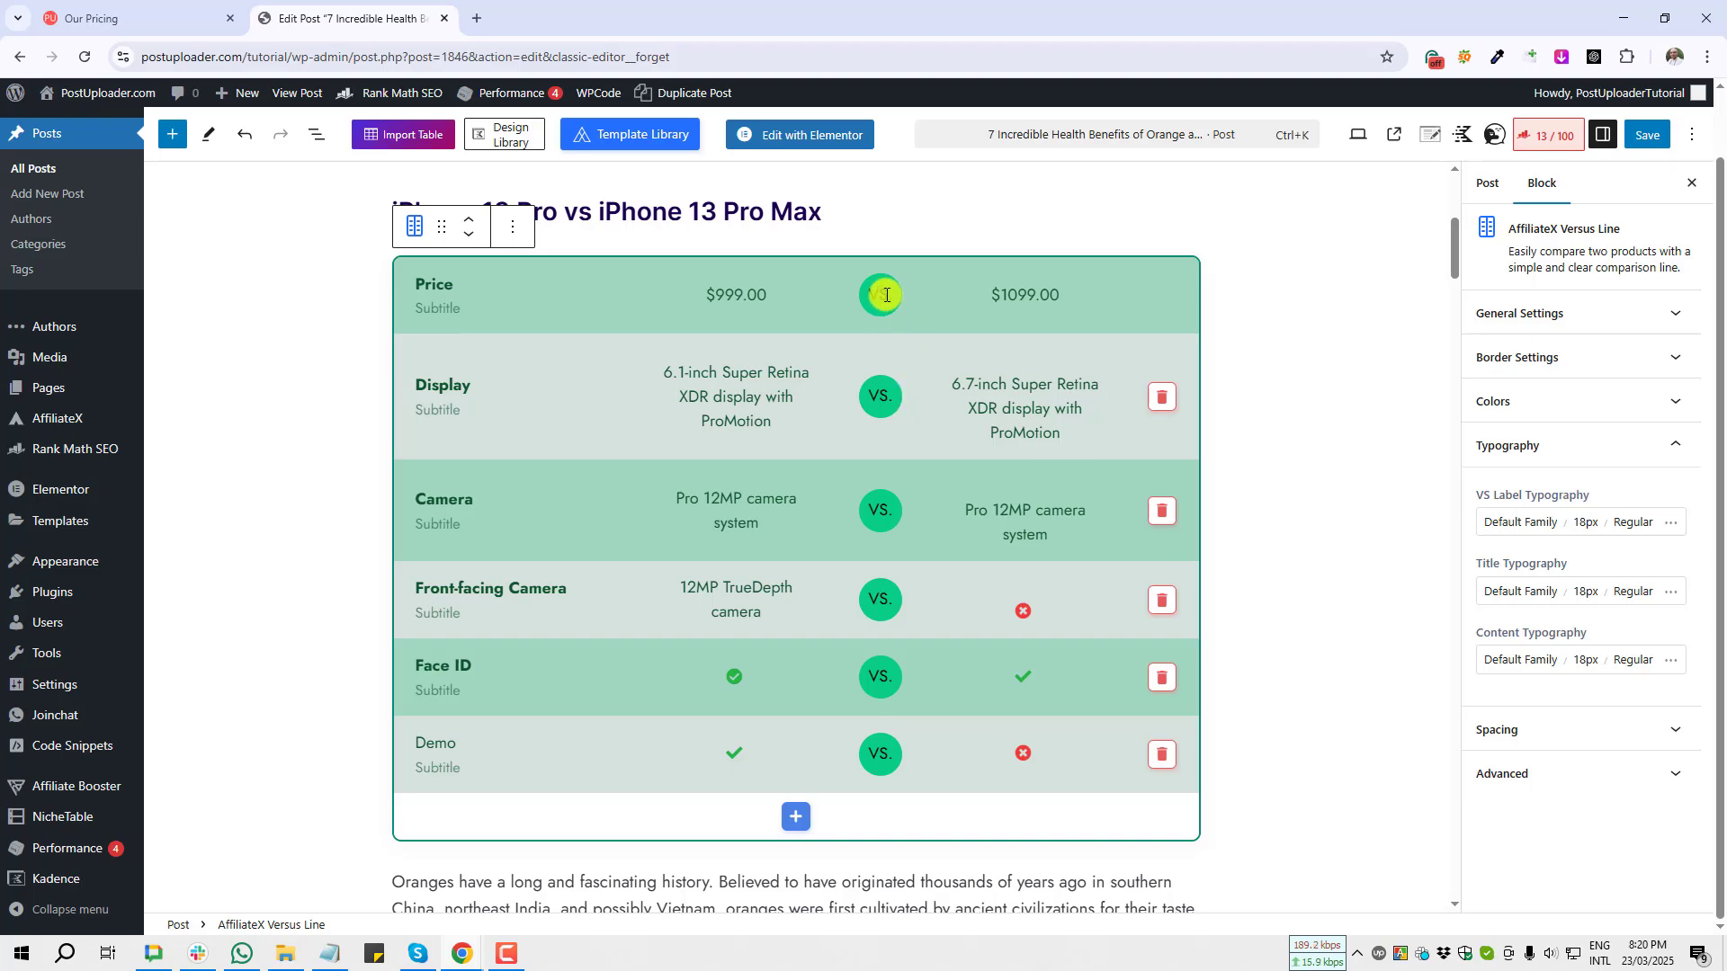
pyautogui.press('Print')
pyautogui.moveTo(857, 263); pyautogui.dragTo(921, 783)
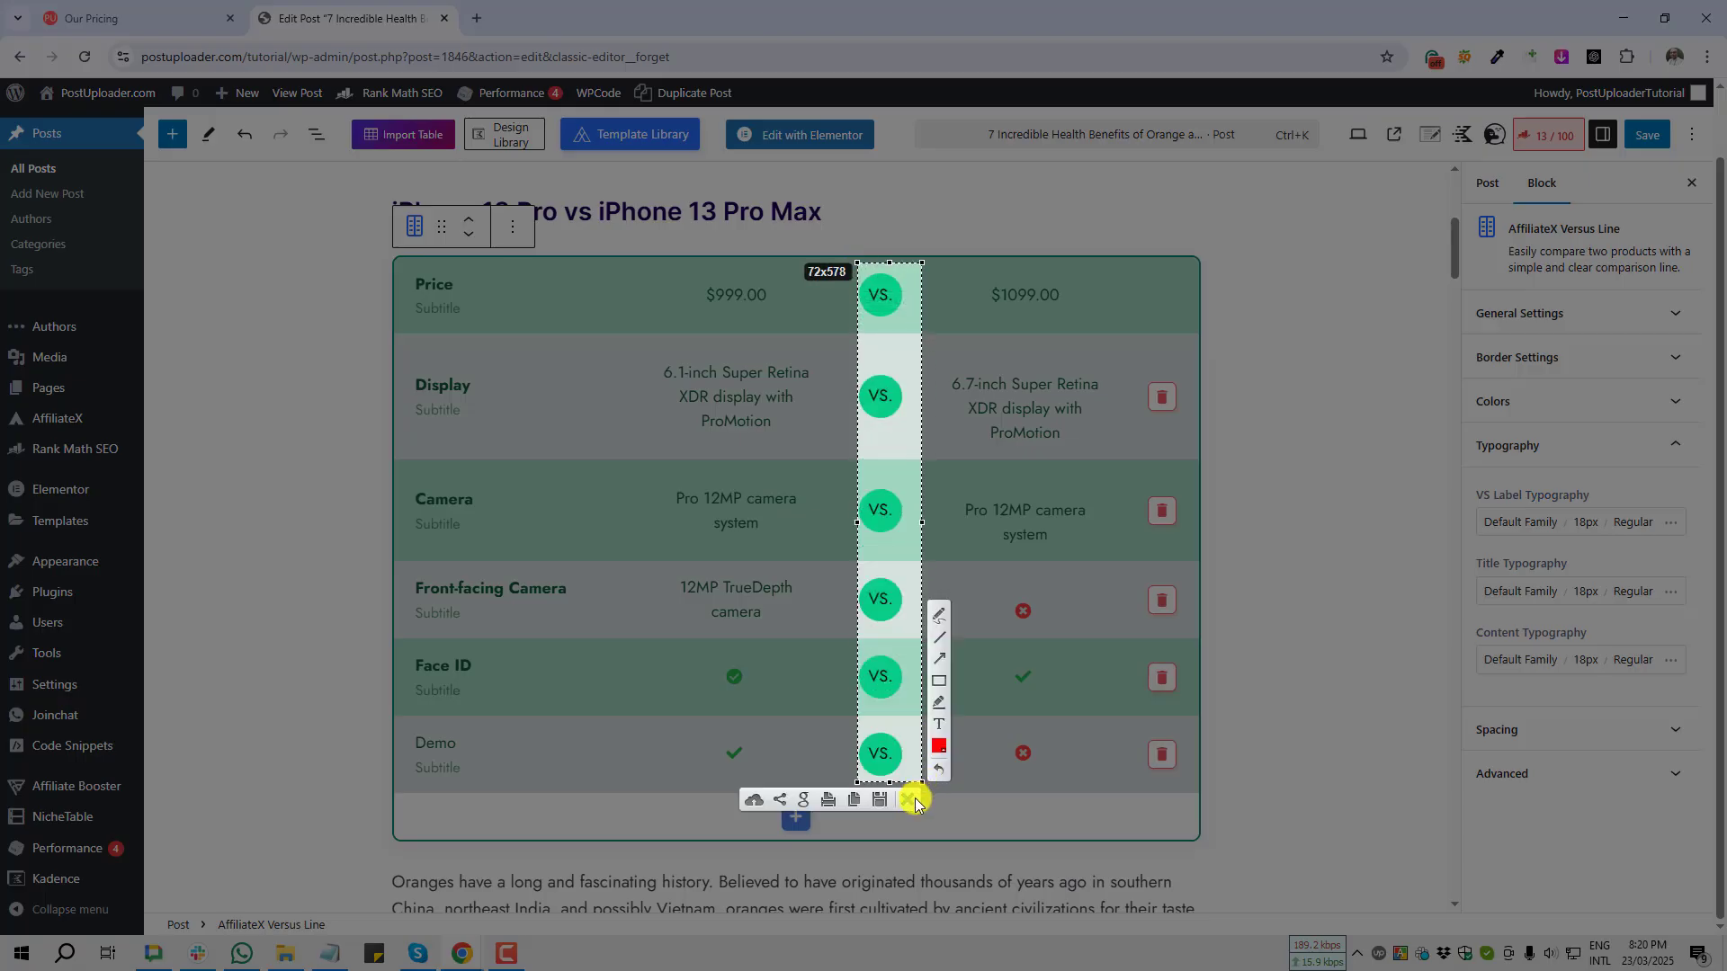
pyautogui.click(912, 800)
pyautogui.click(1492, 525)
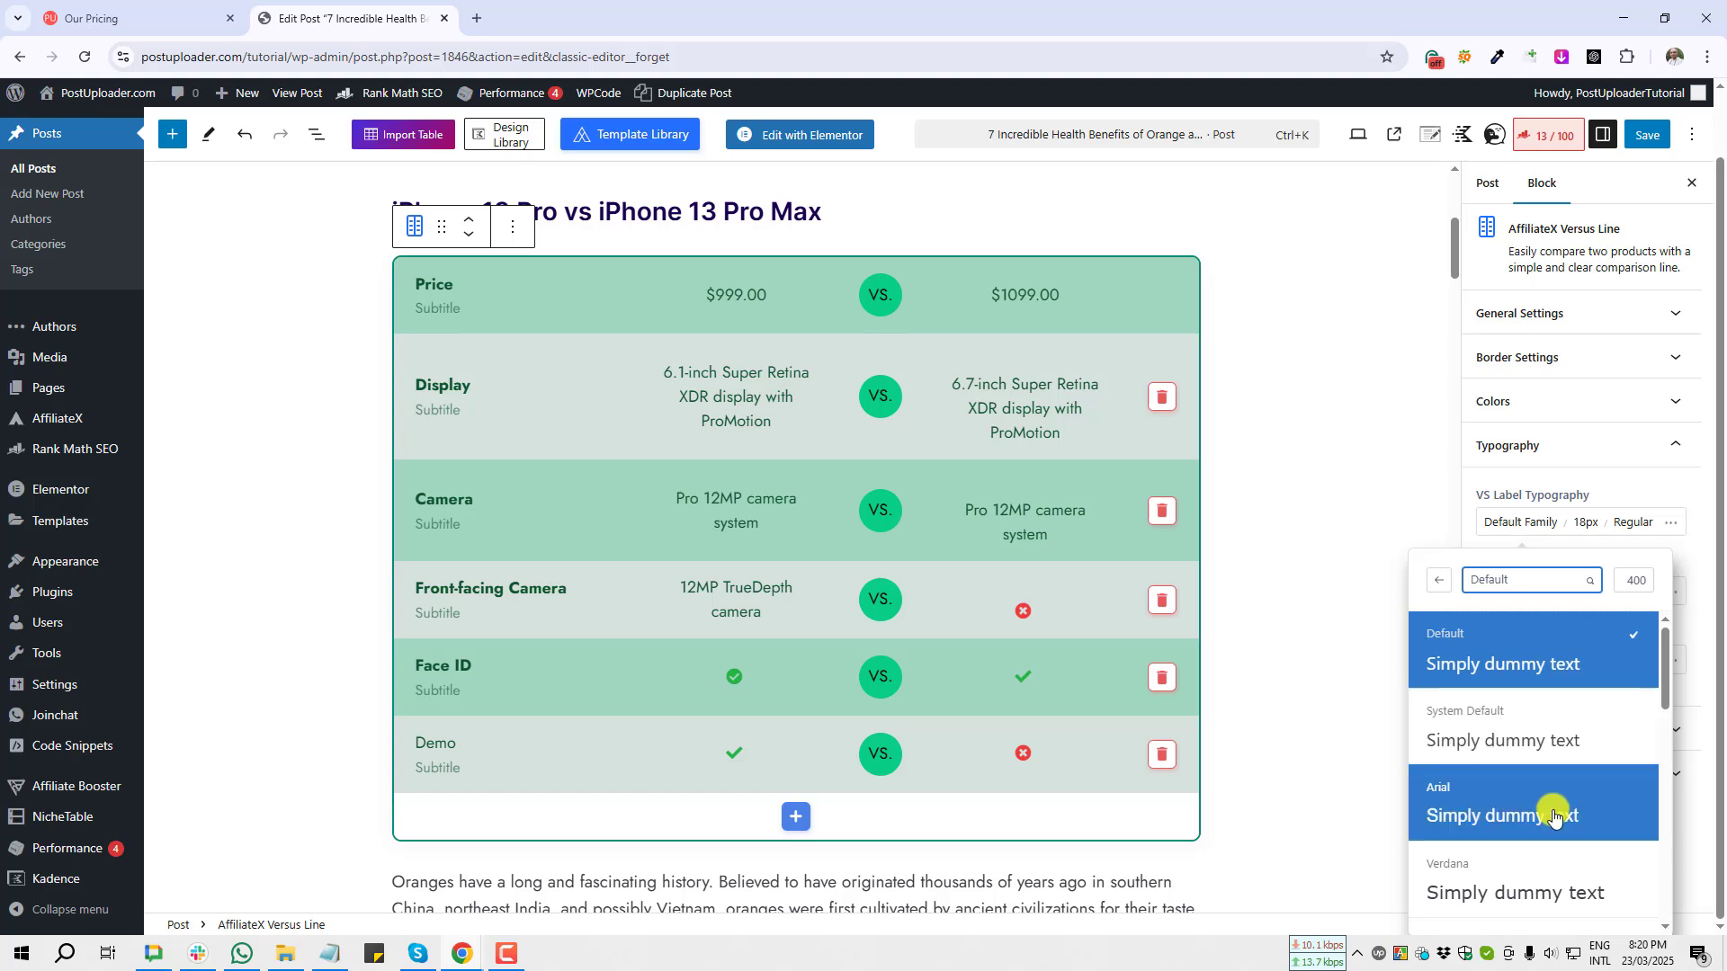
pyautogui.click(1550, 896)
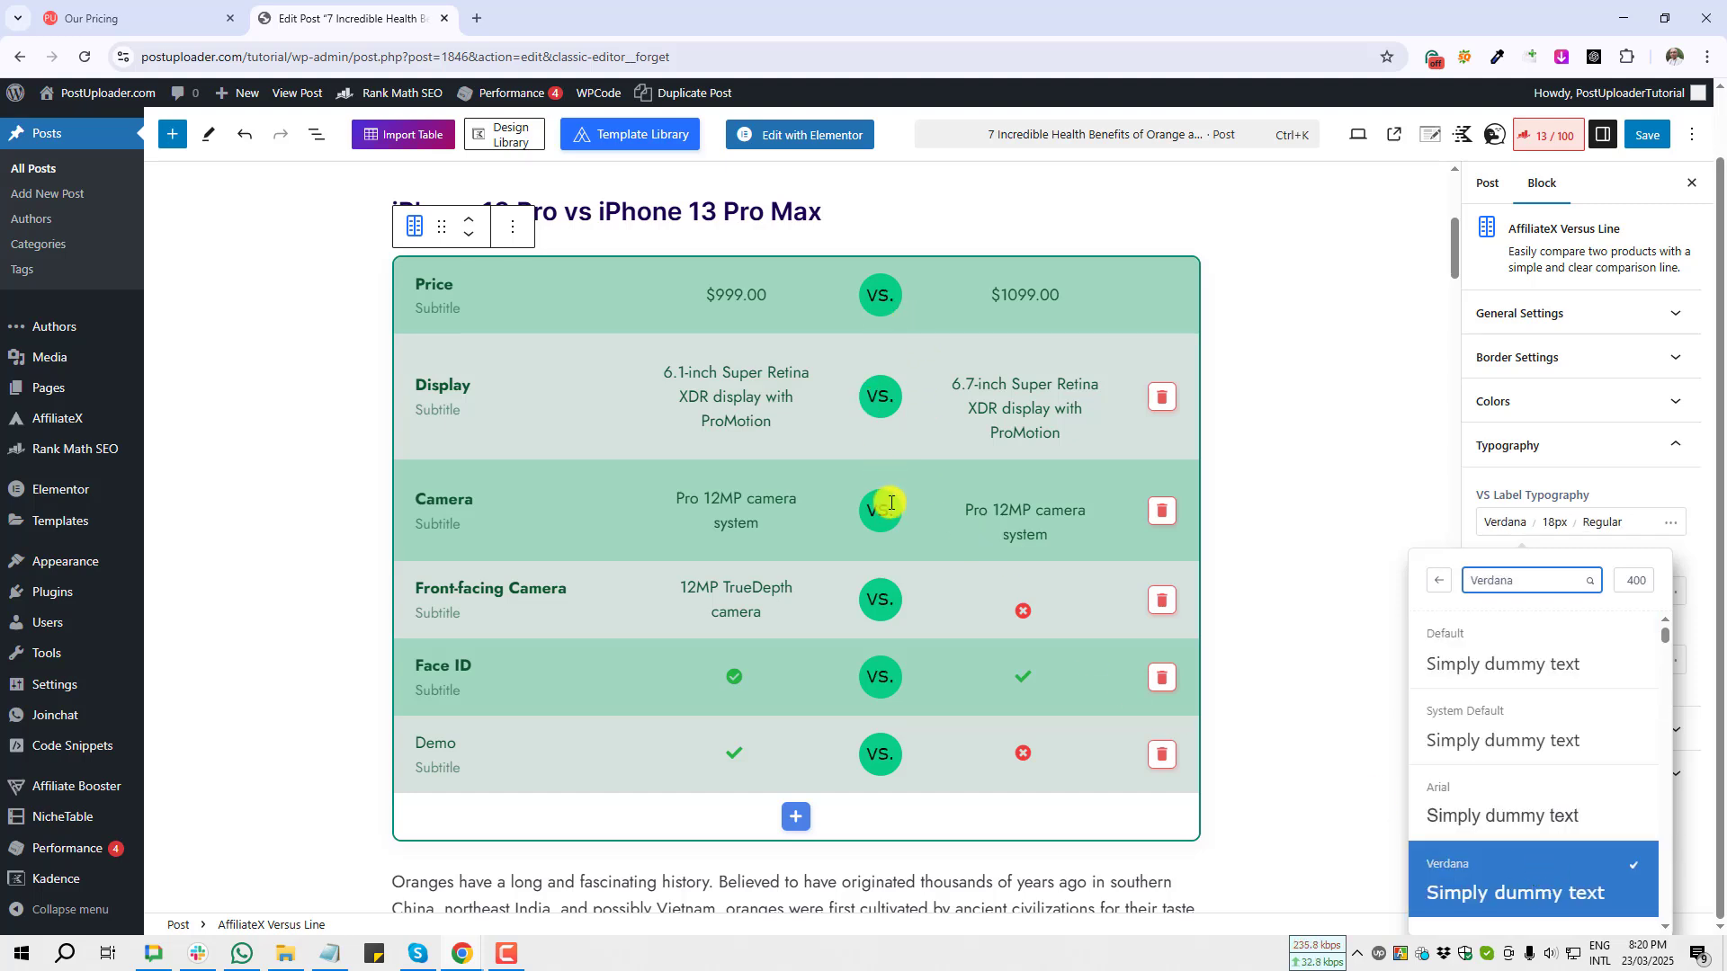
pyautogui.click(1490, 815)
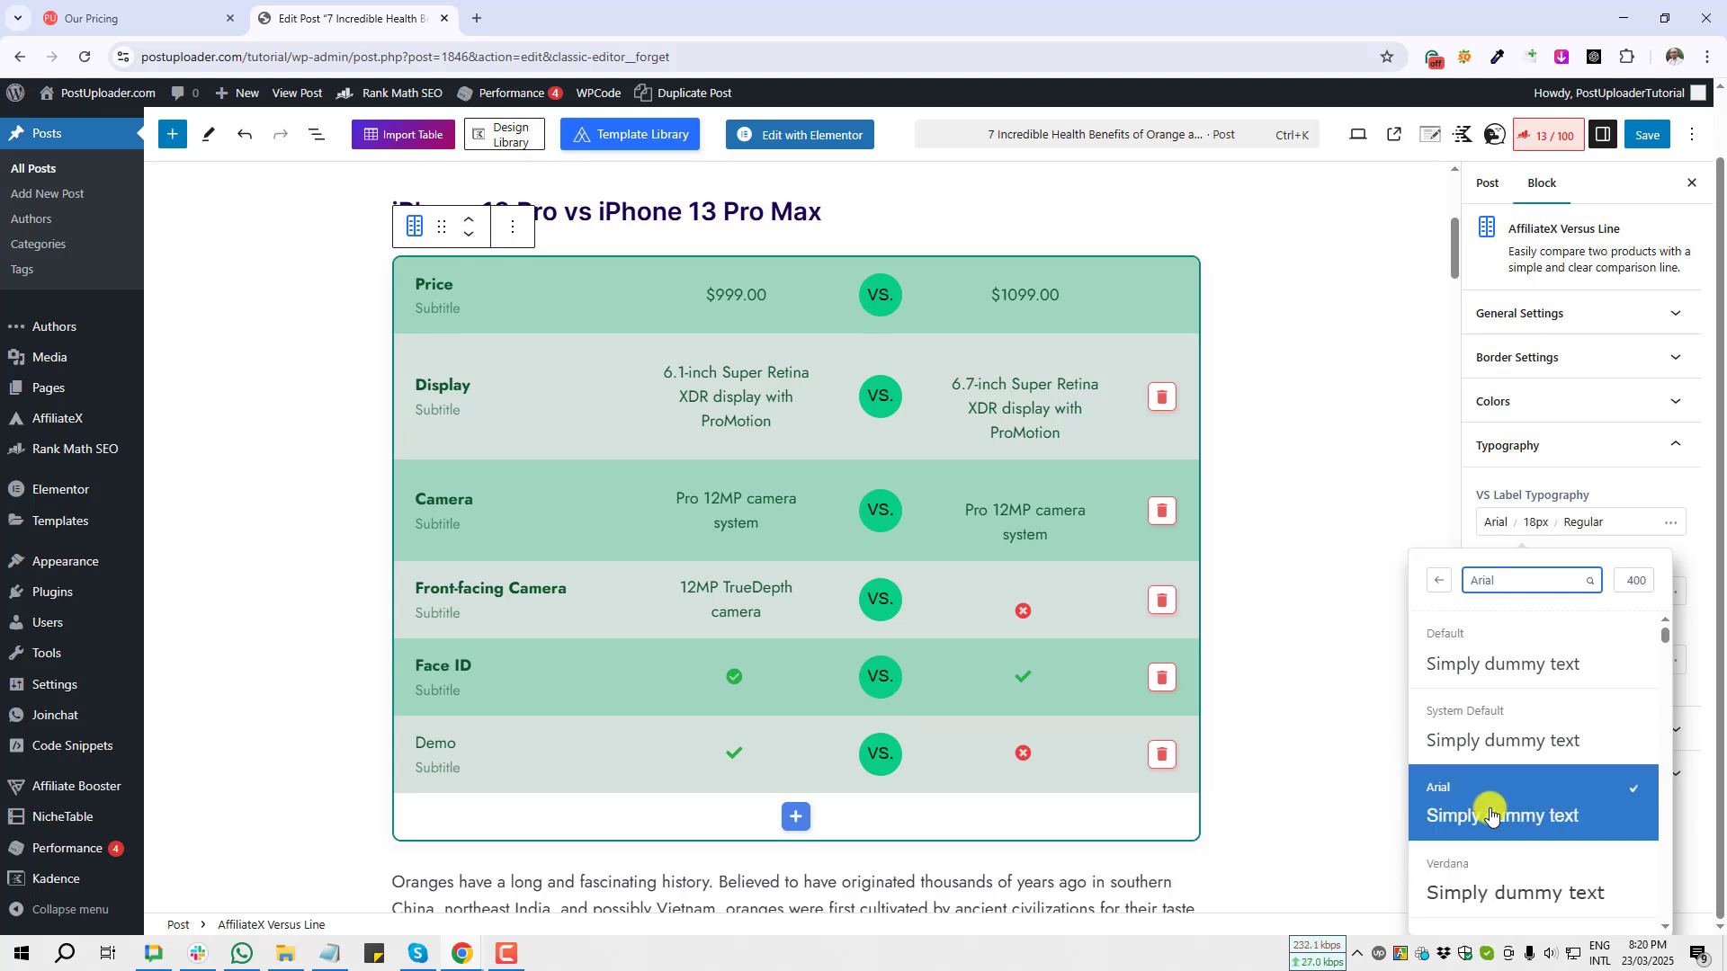
pyautogui.click(1484, 684)
pyautogui.scroll(-5, 1484, 692)
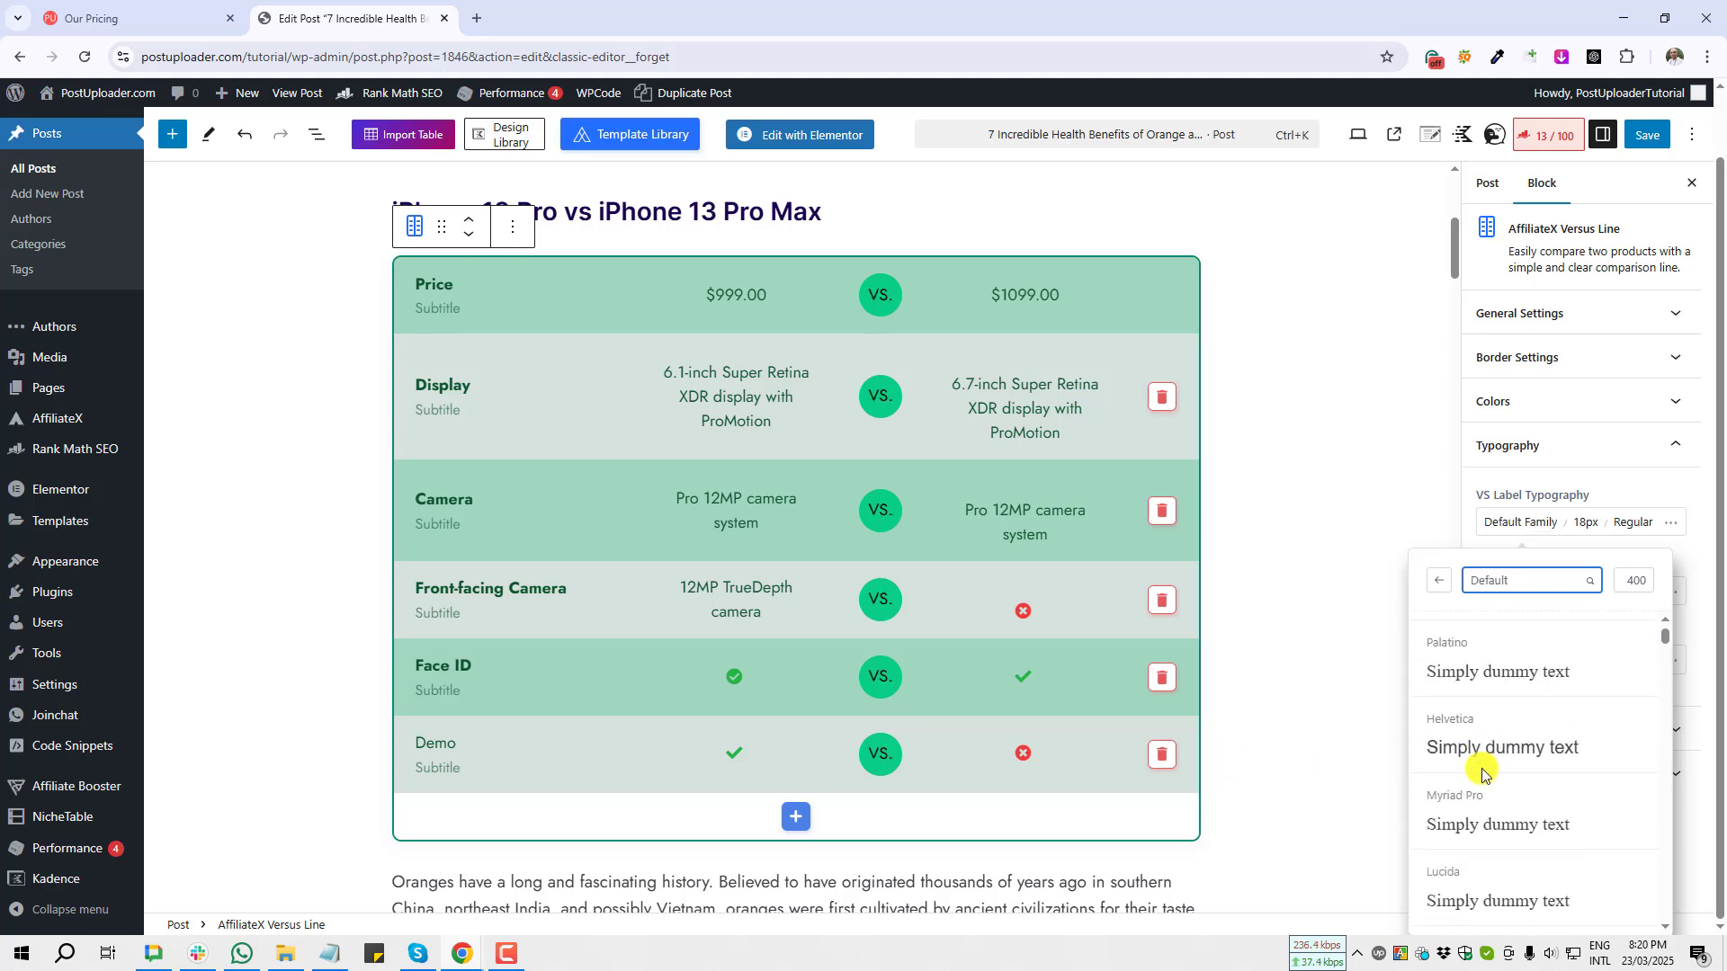
pyautogui.click(1513, 739)
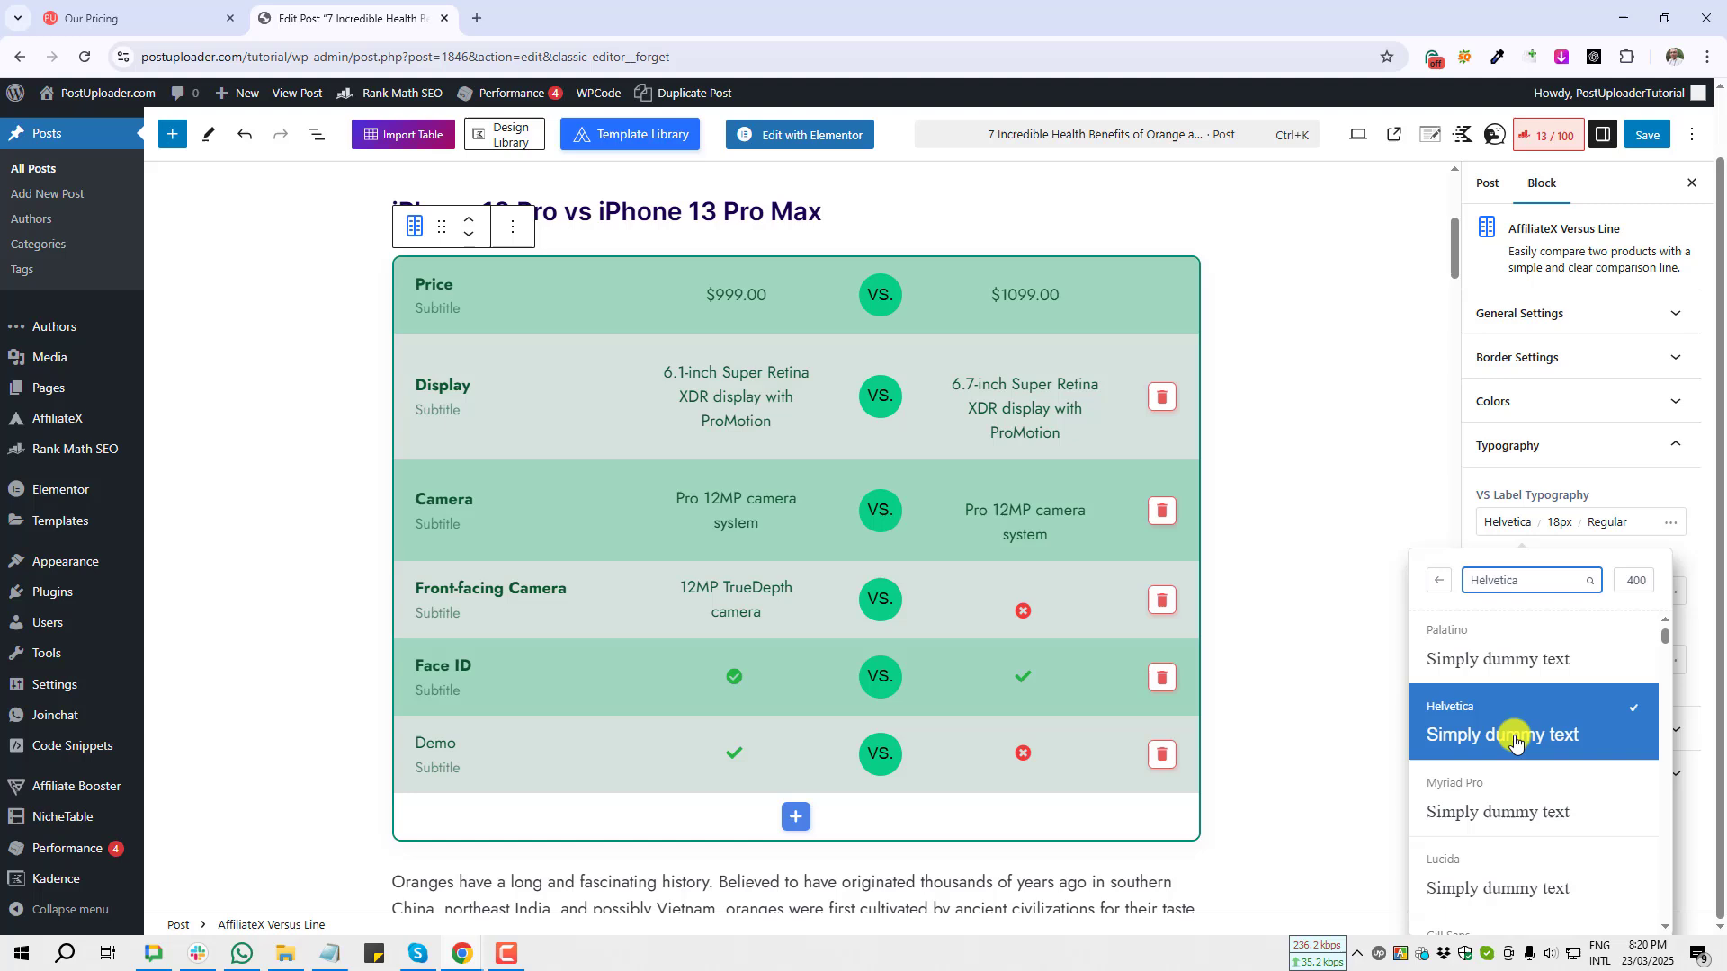
# Step: Open the VS label typography options and capture screenshots of its size and weight settings
pyautogui.click(1561, 532)
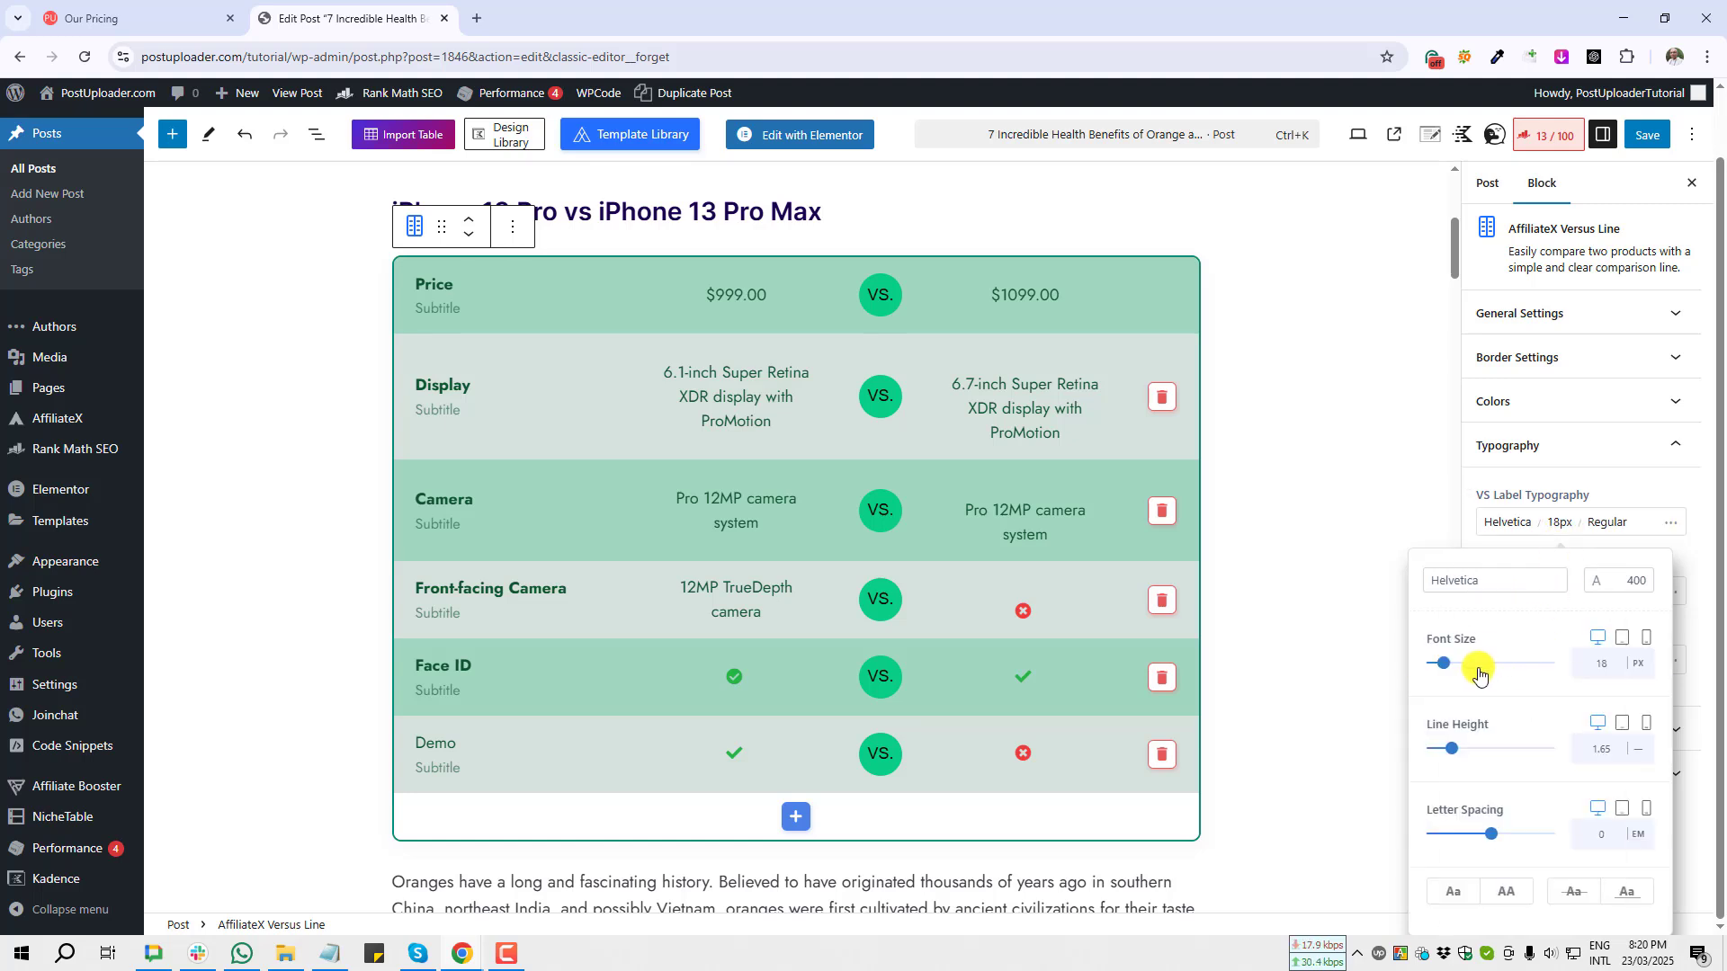
pyautogui.press('Print')
pyautogui.moveTo(1419, 620); pyautogui.dragTo(1551, 914)
pyautogui.click(1541, 930)
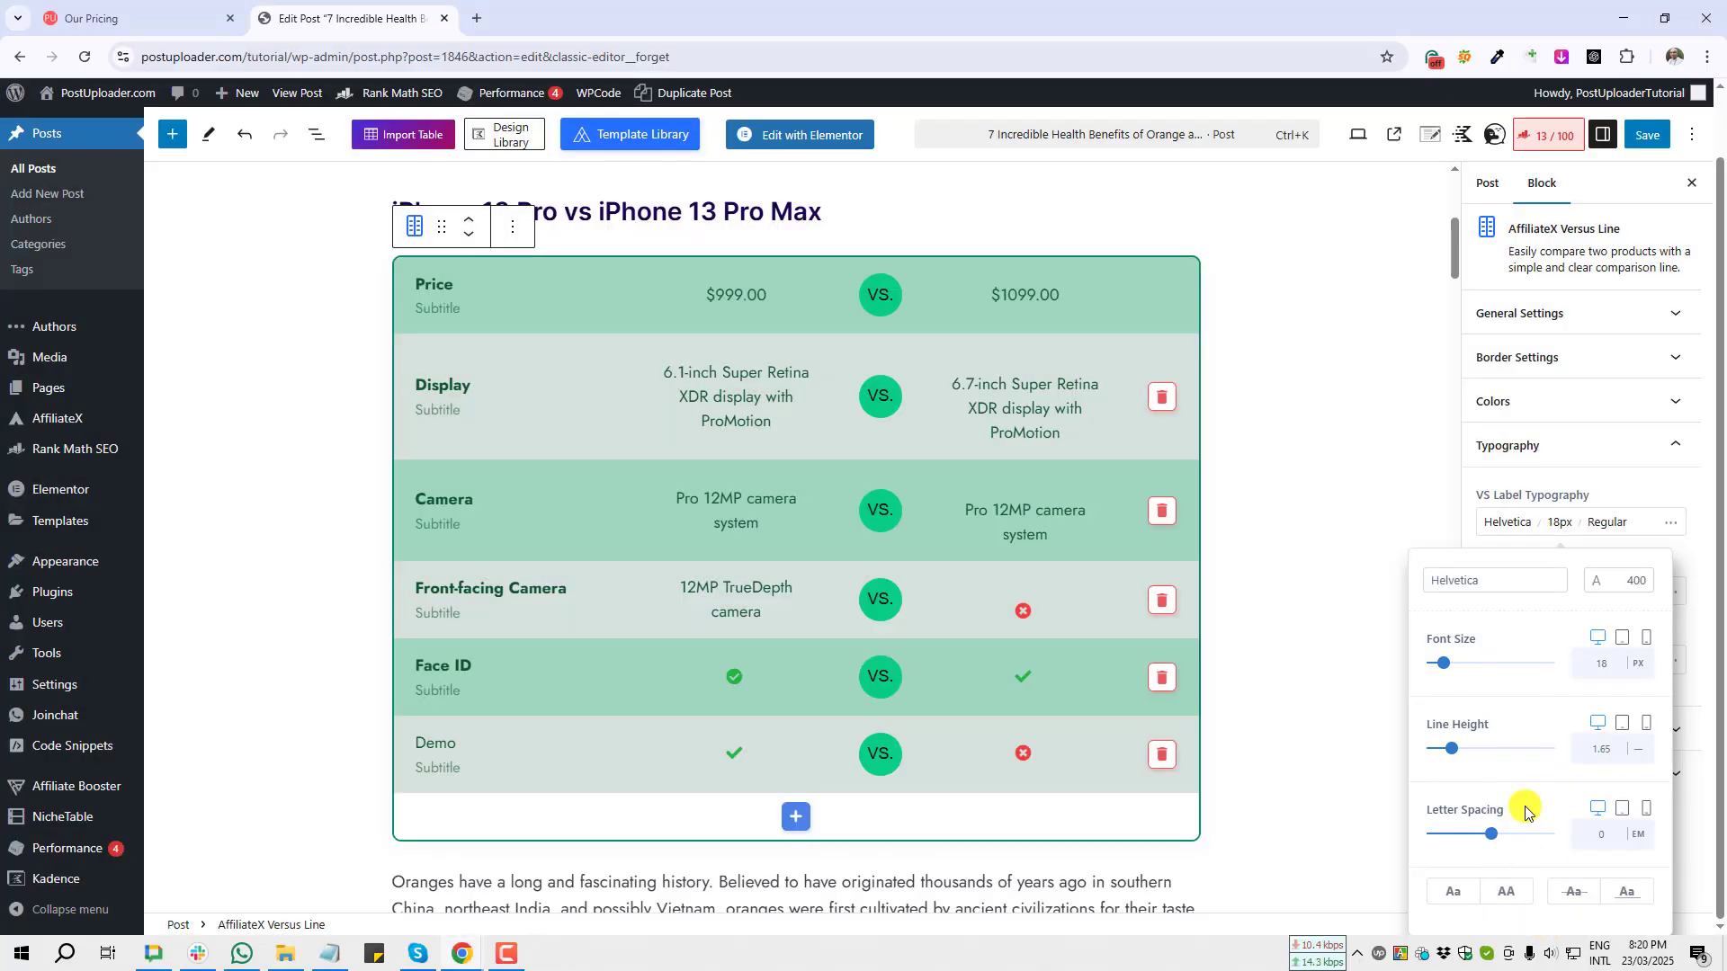
pyautogui.press('Print')
pyautogui.moveTo(1578, 550); pyautogui.dragTo(1664, 611)
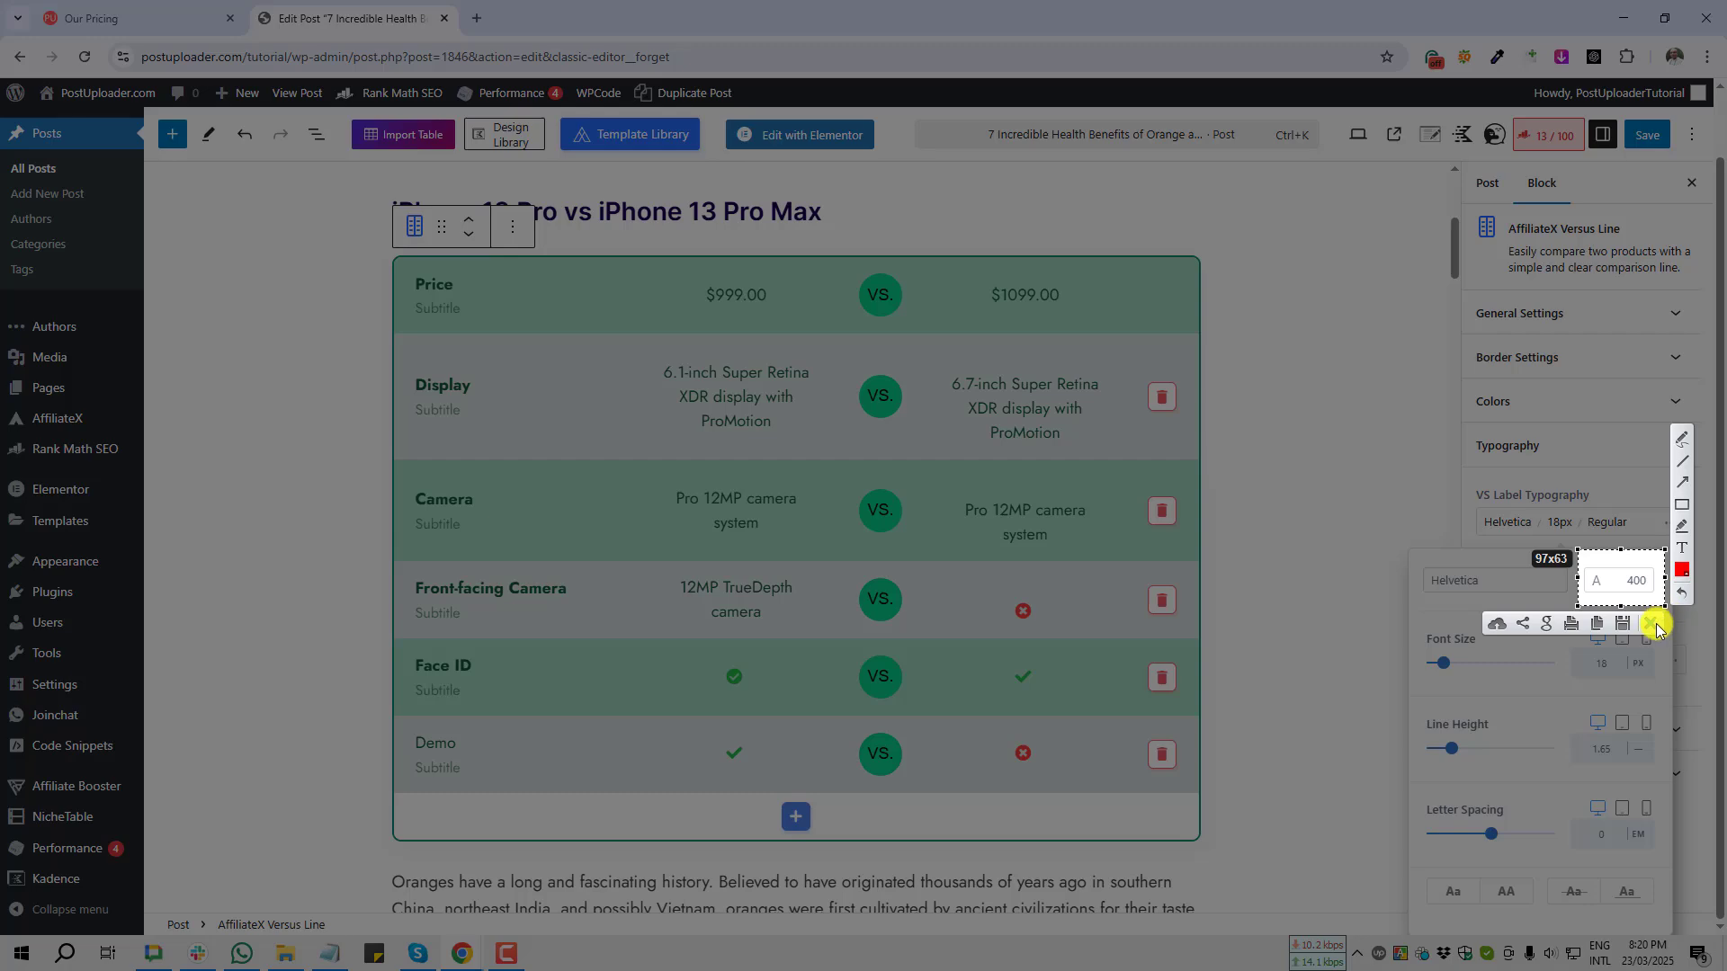
pyautogui.click(1654, 624)
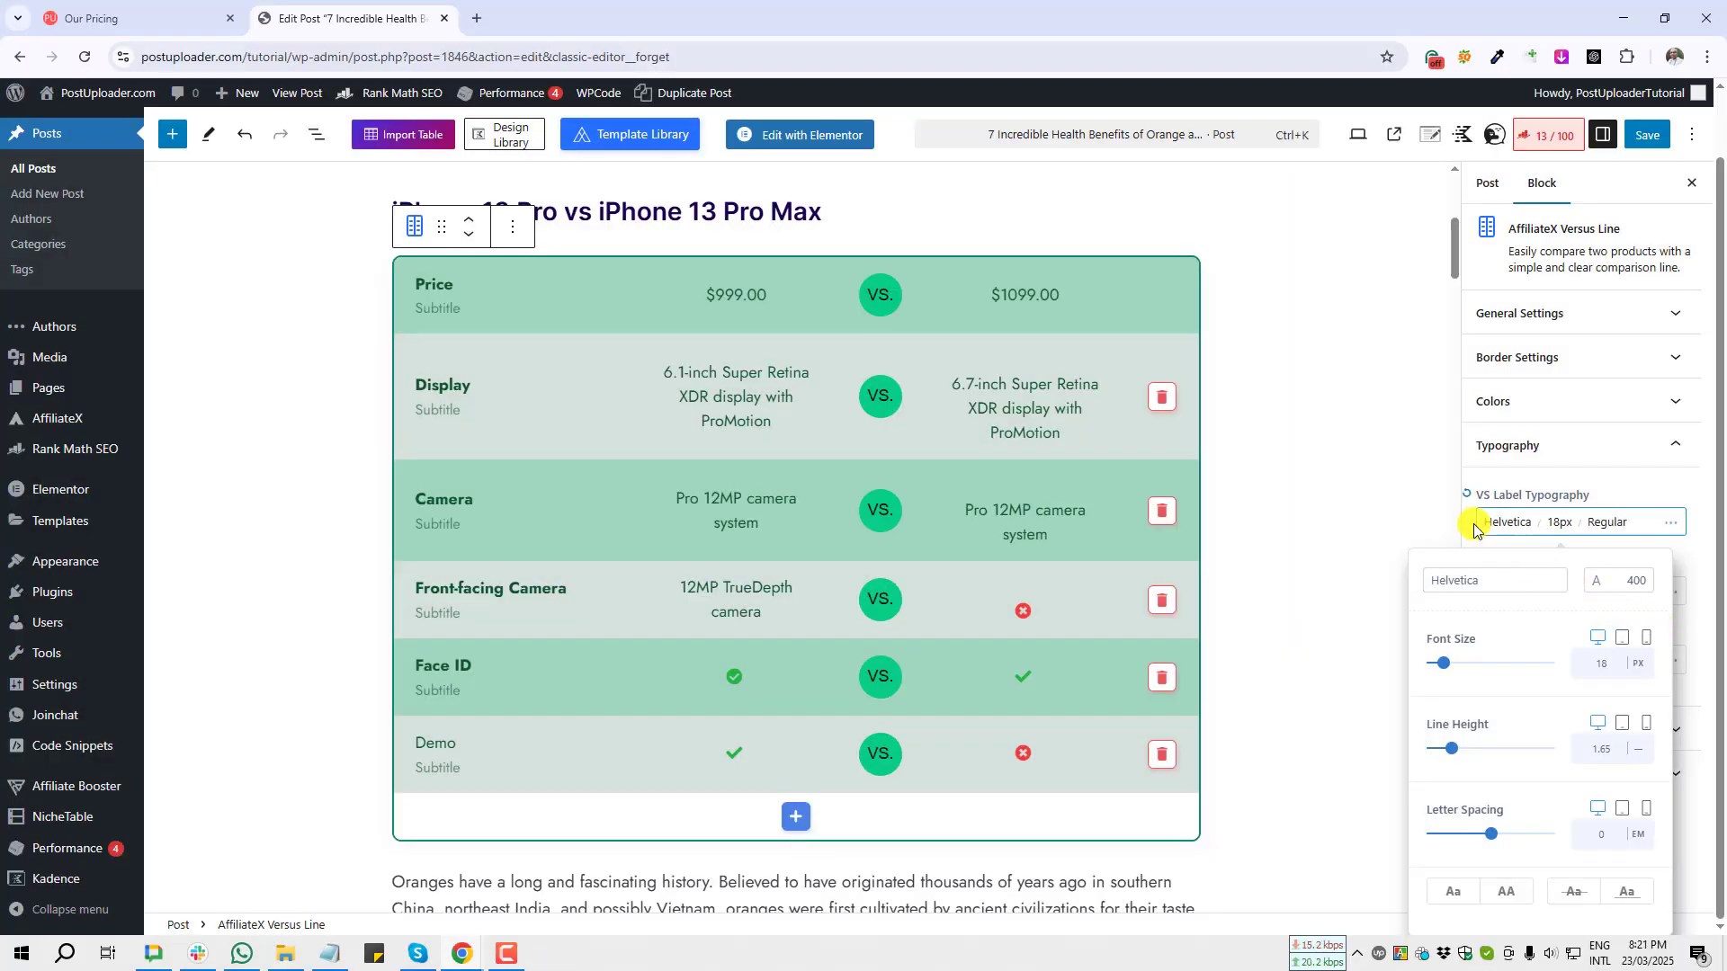
pyautogui.click(1413, 528)
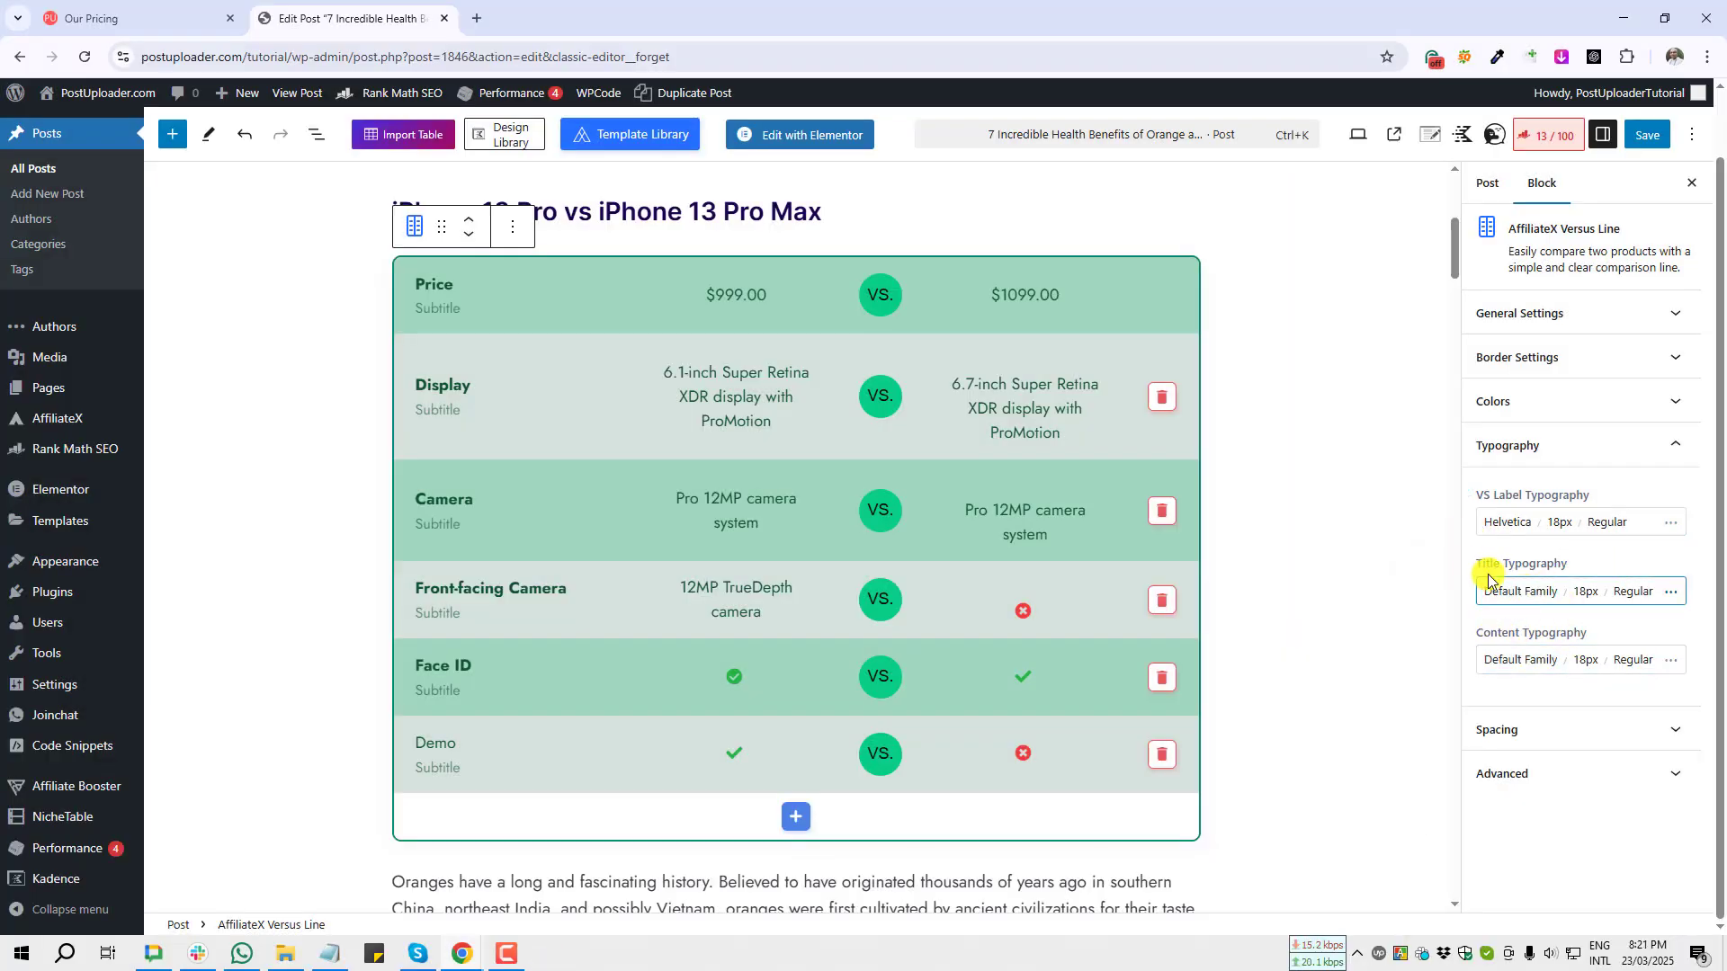
# Step: Capture a screenshot of the Title Typography setting
pyautogui.press('Print')
pyautogui.moveTo(1464, 545); pyautogui.dragTo(1617, 641)
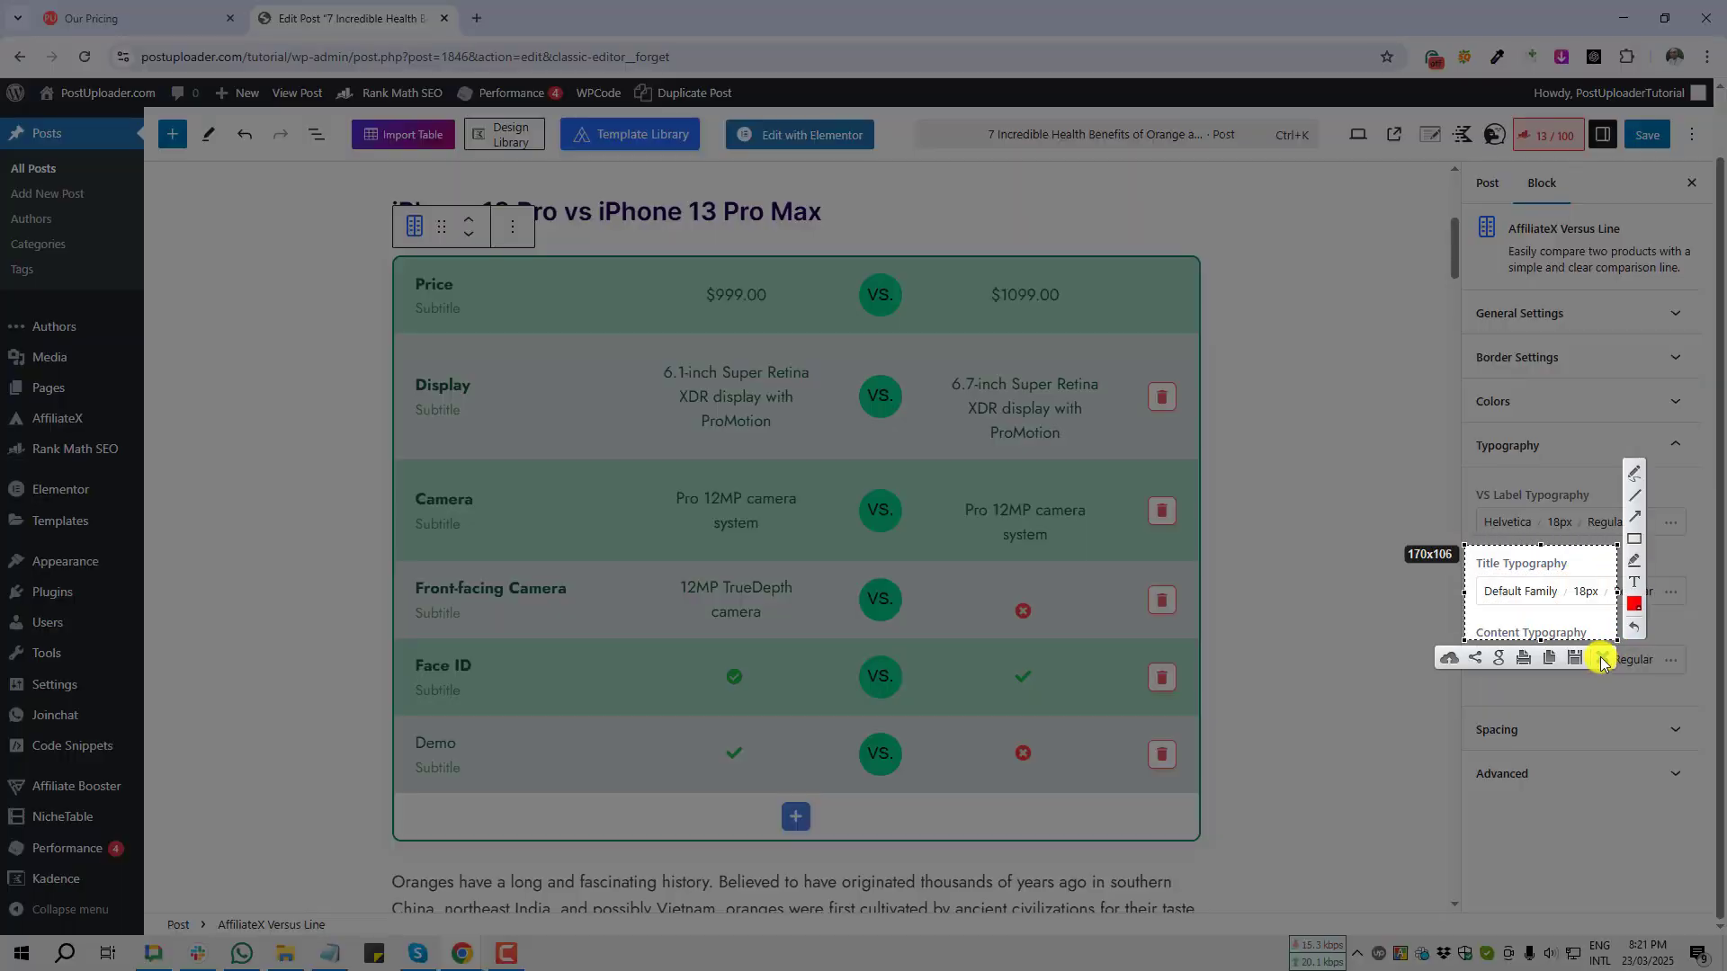
pyautogui.click(1601, 660)
# Step: Open the block's Spacing settings and capture a screenshot of the margin fields
pyautogui.click(1583, 727)
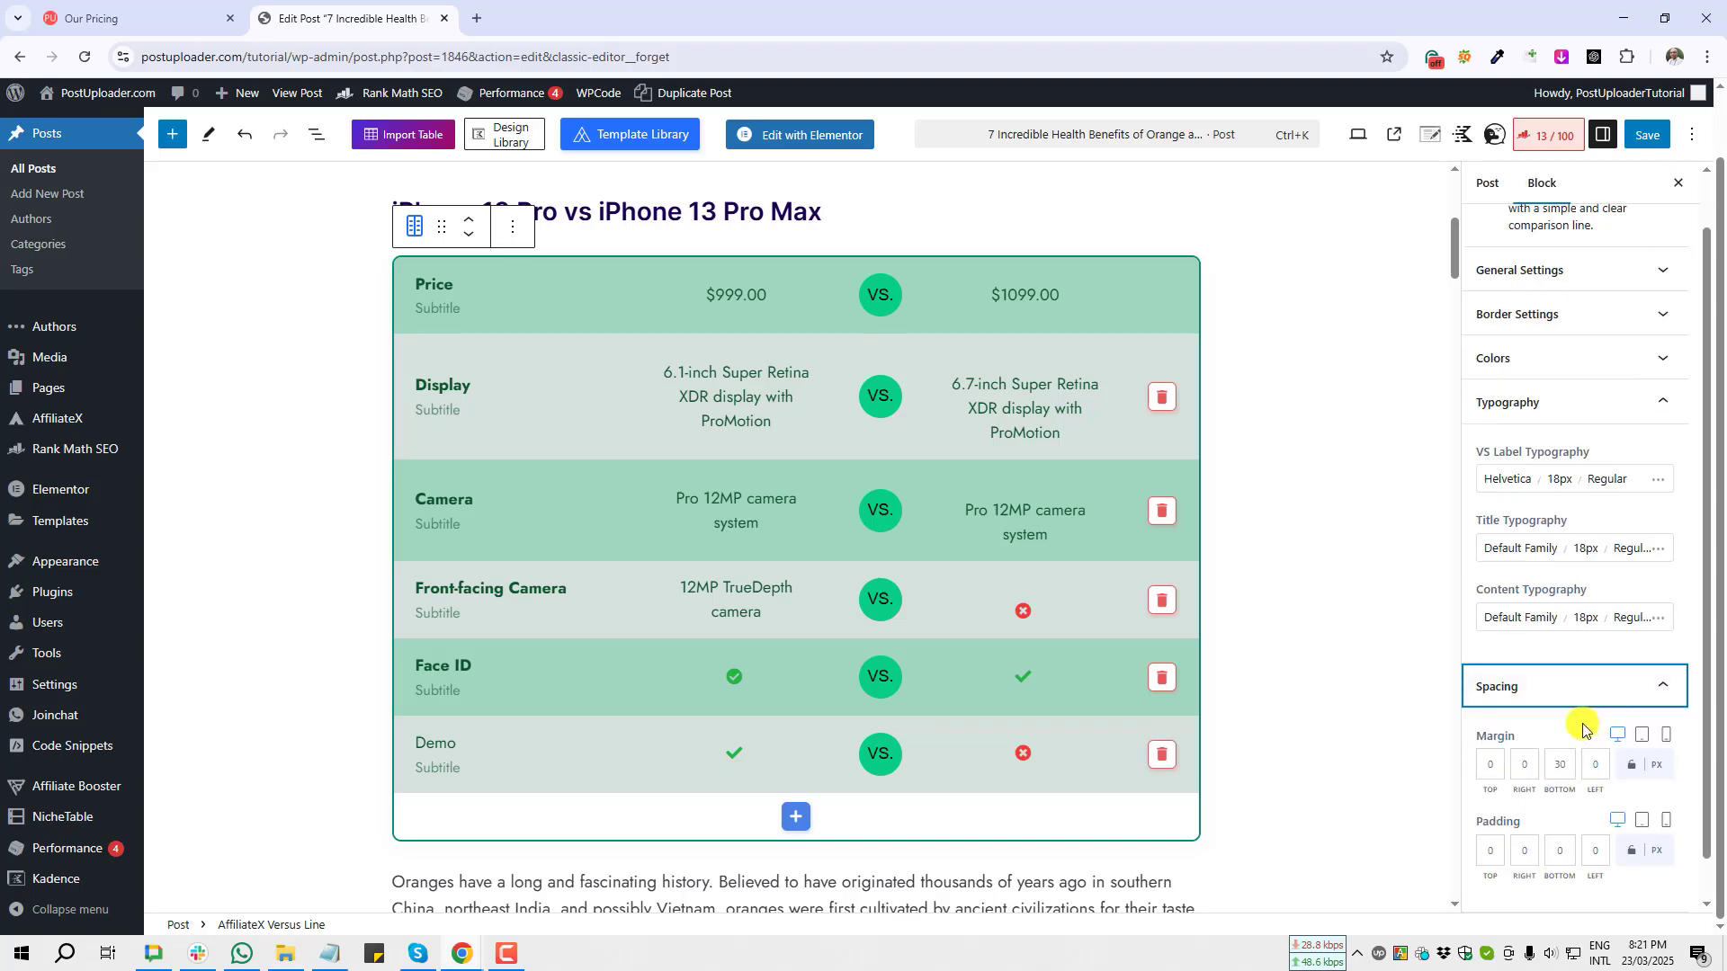
pyautogui.scroll(-1, 1562, 711)
pyautogui.press('Print')
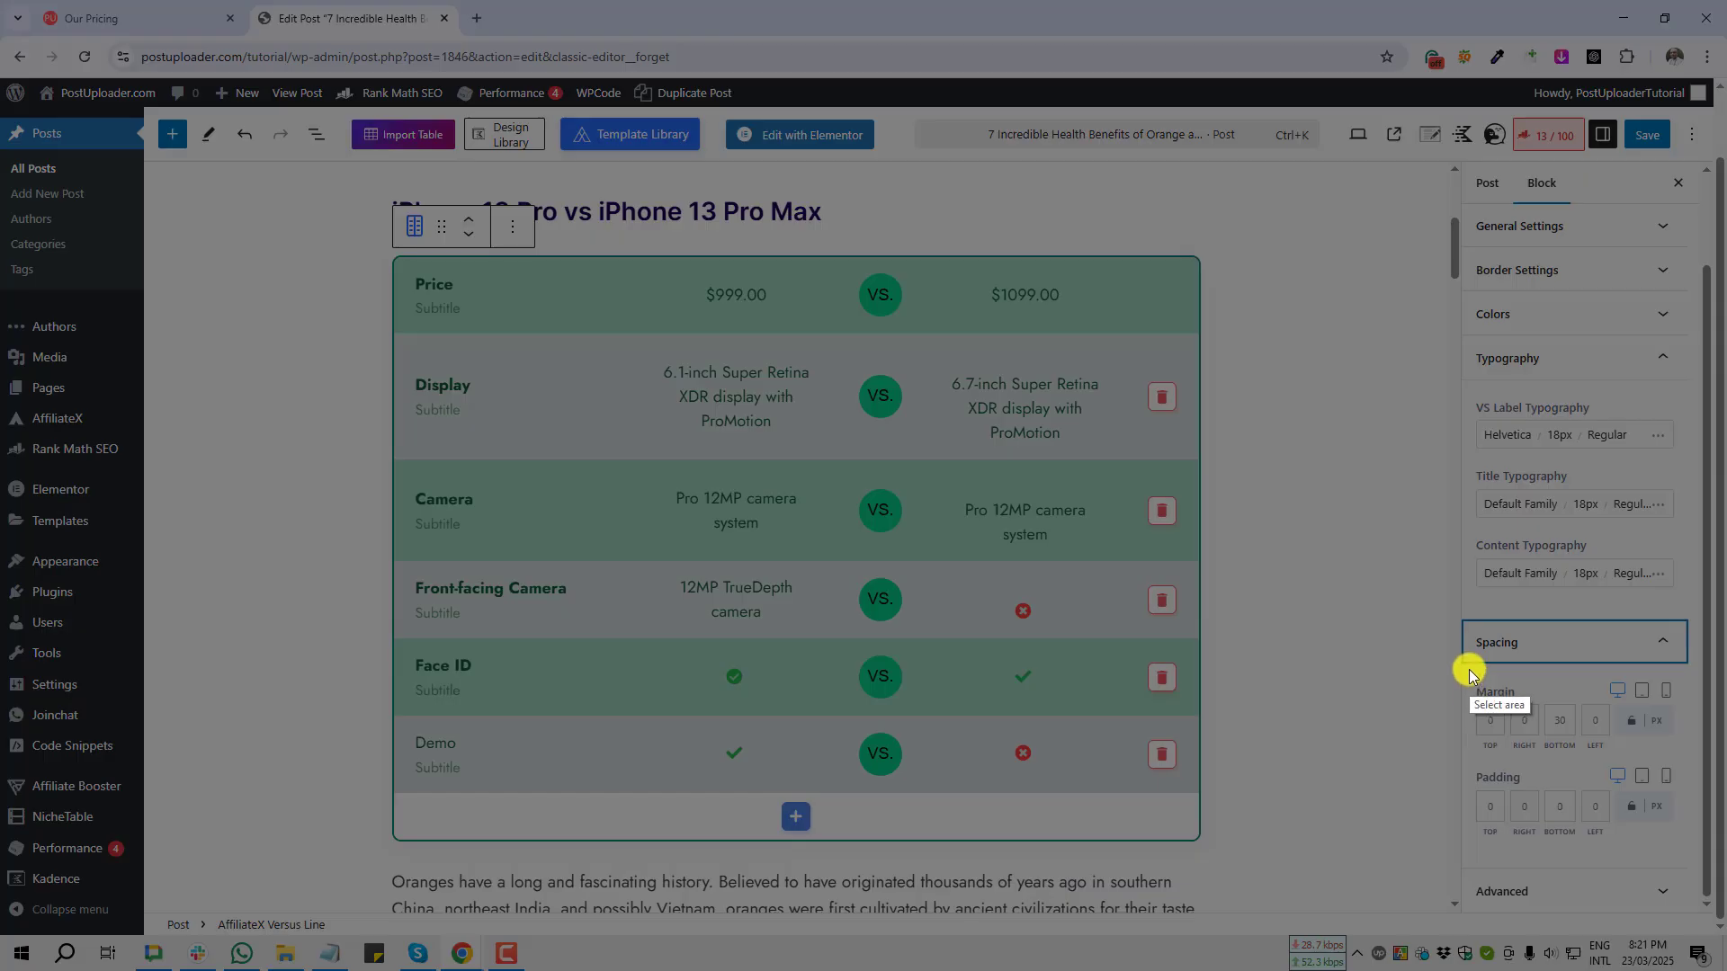
pyautogui.moveTo(1469, 671); pyautogui.dragTo(1633, 757)
pyautogui.click(1625, 773)
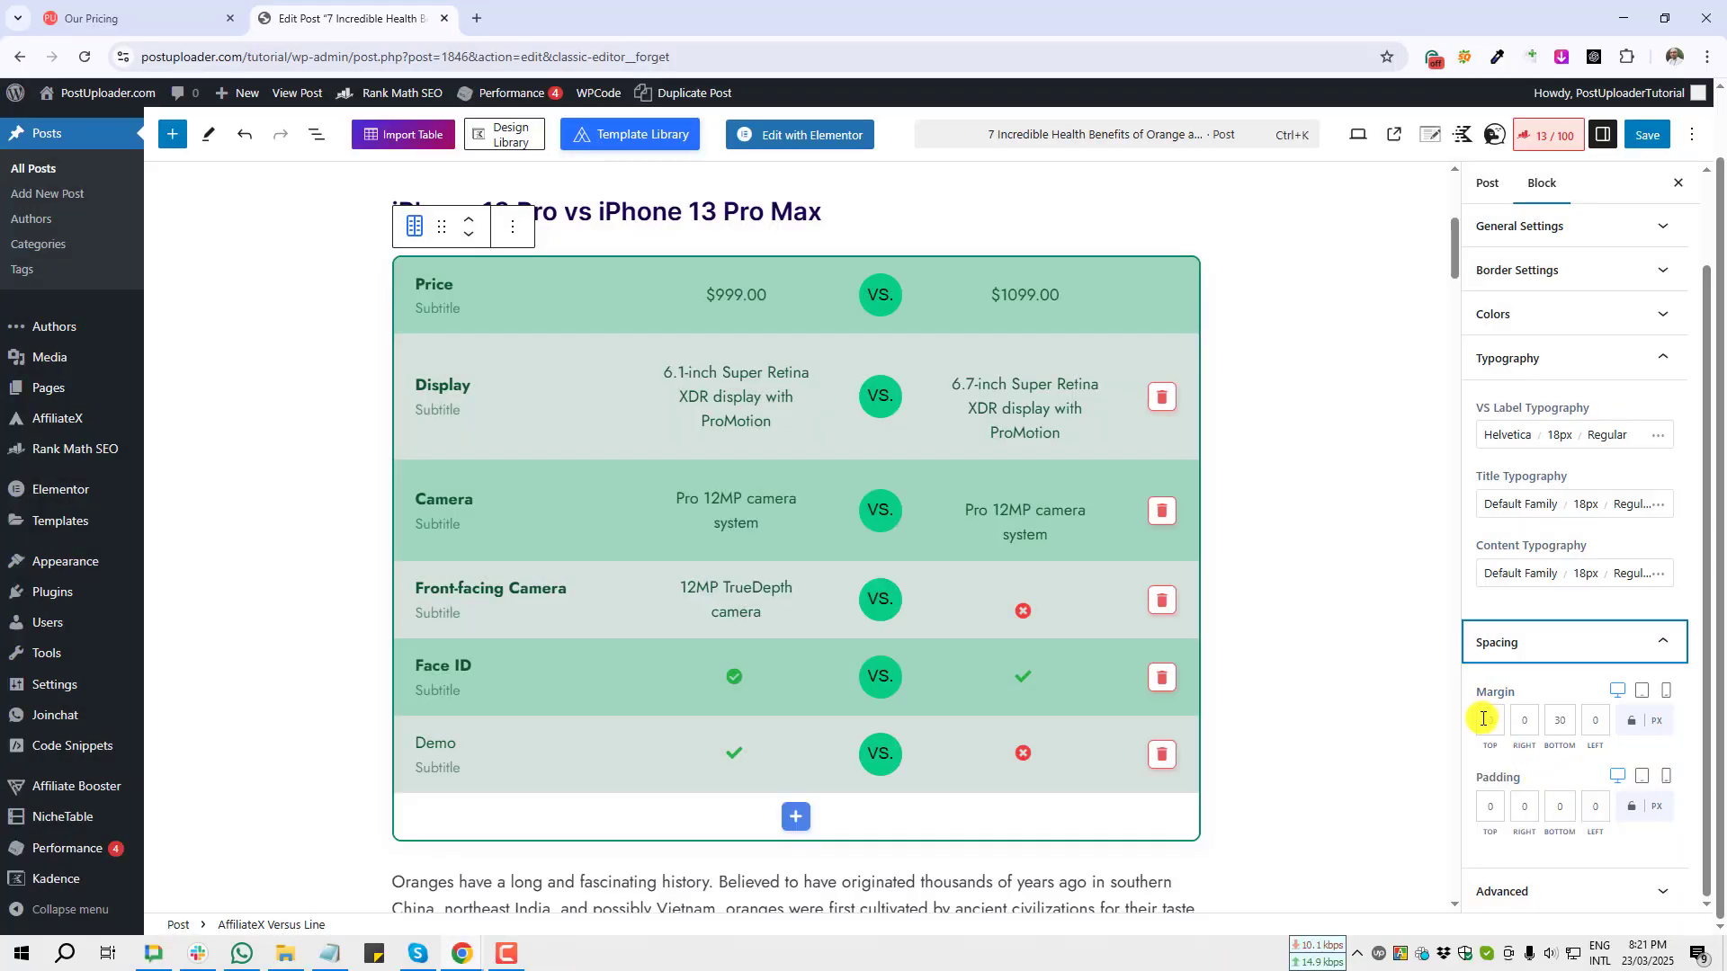
pyautogui.click(1518, 721)
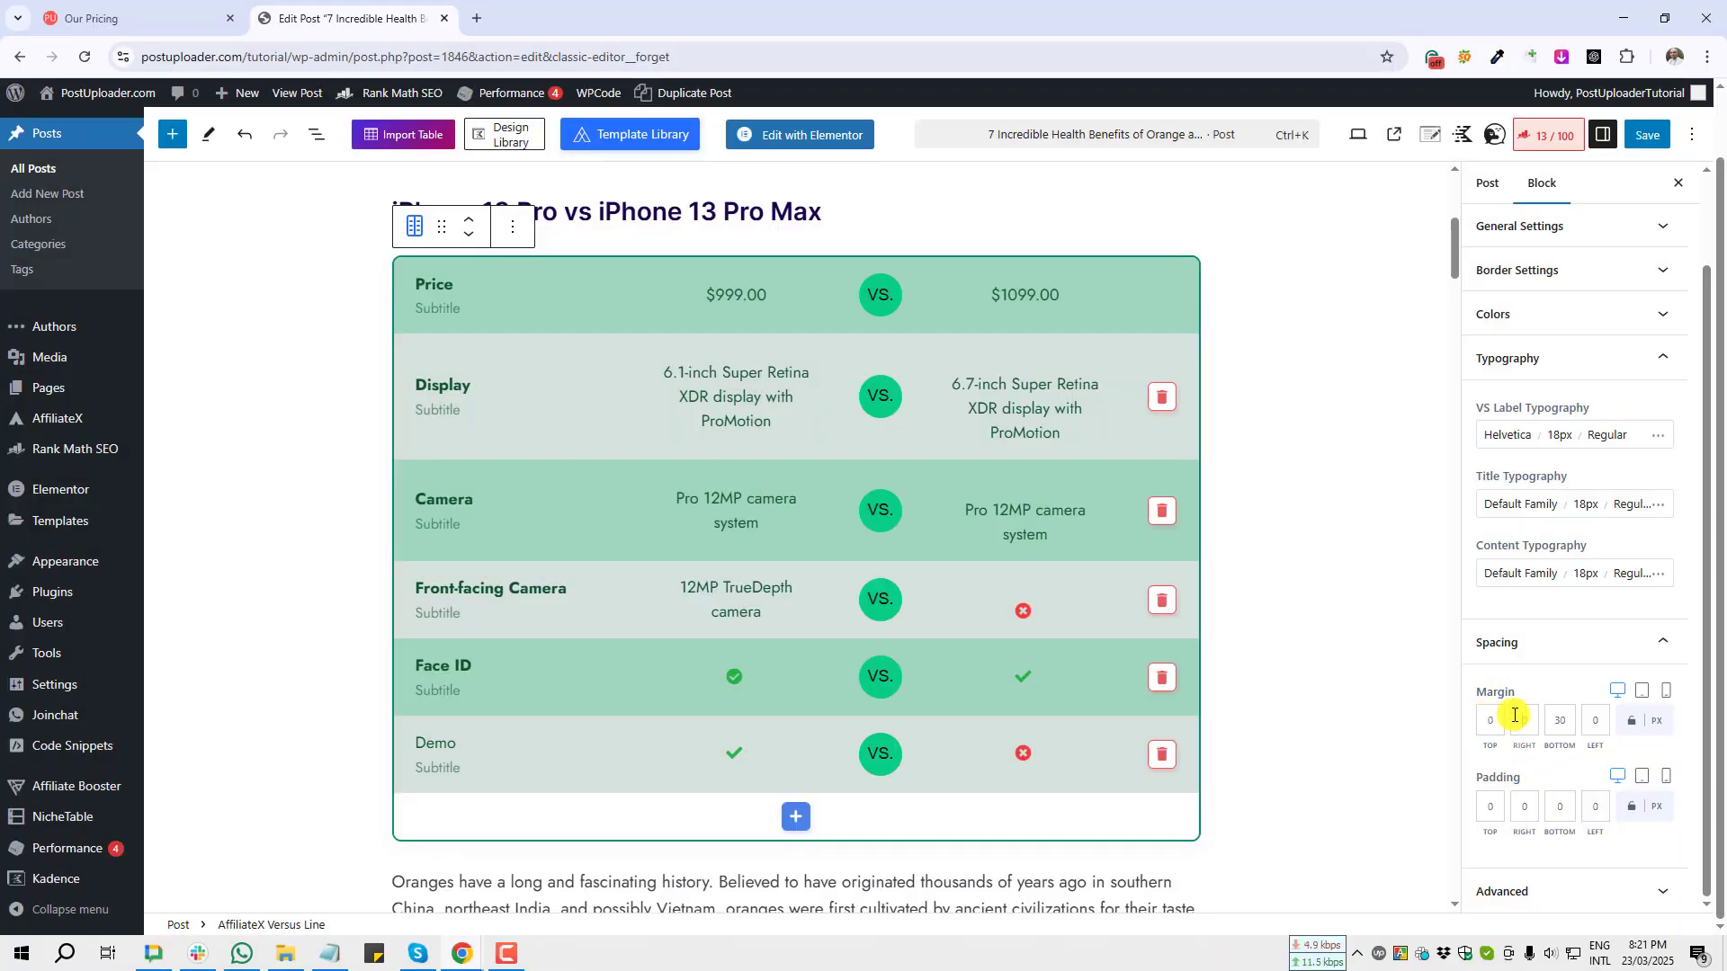
pyautogui.click(1592, 721)
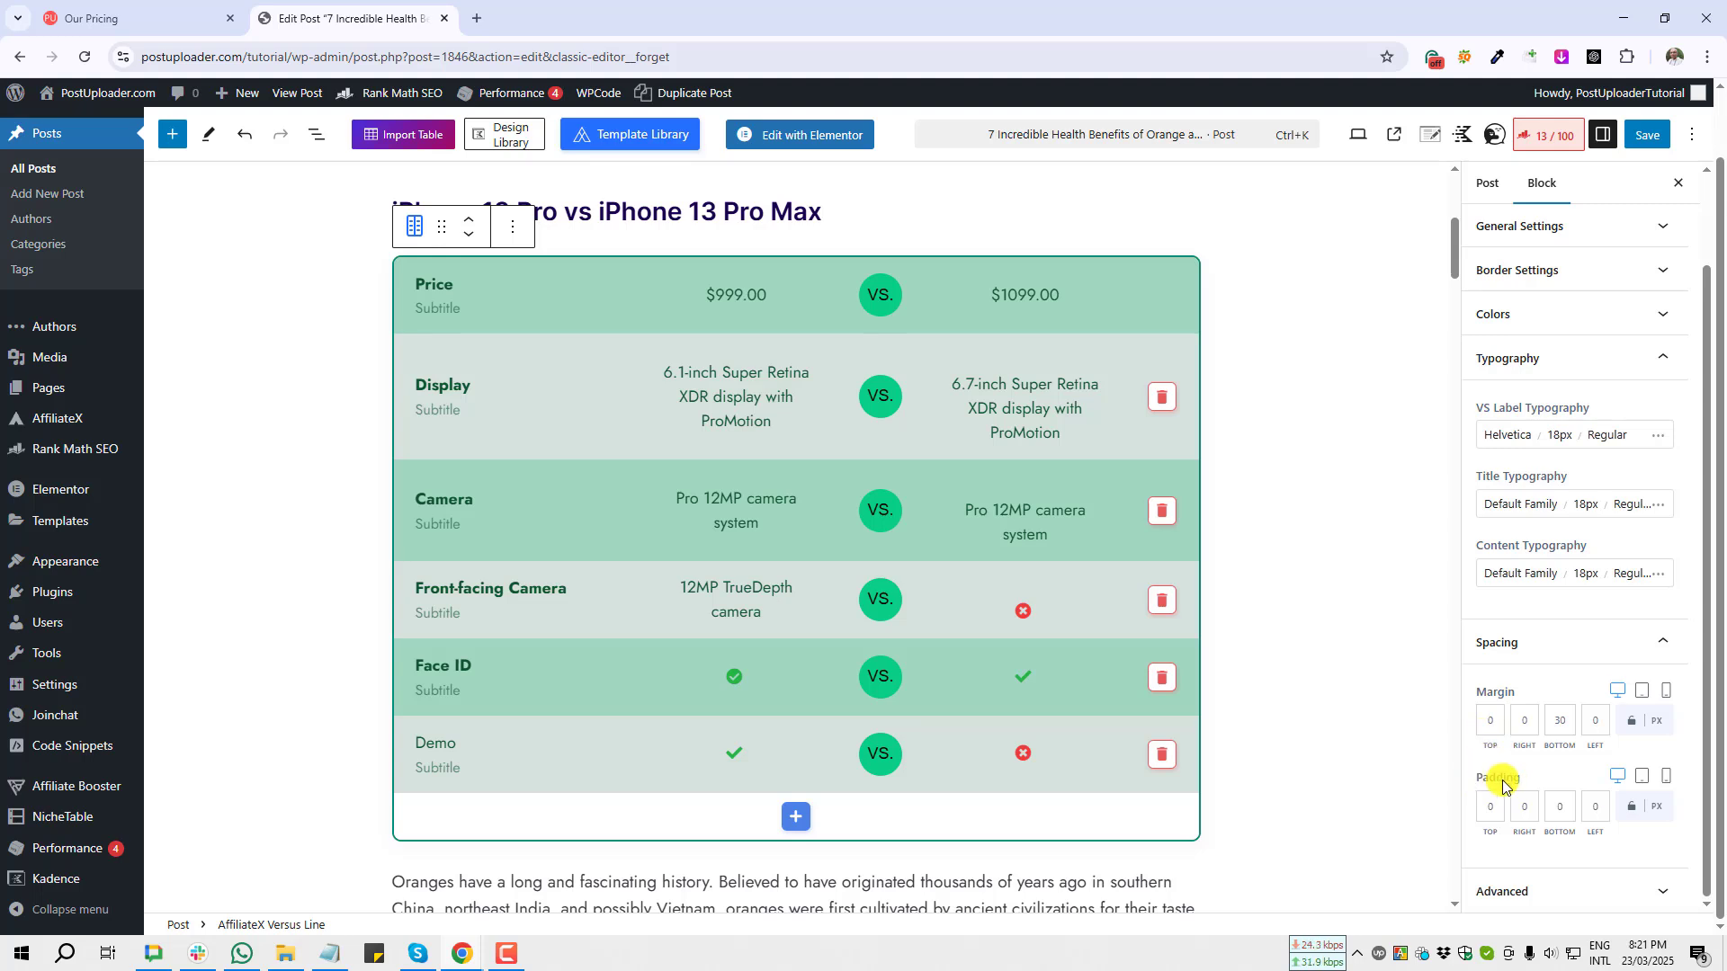
# Step: Capture a screenshot of the padding fields and open the Advanced additional CSS class field
pyautogui.press('Print')
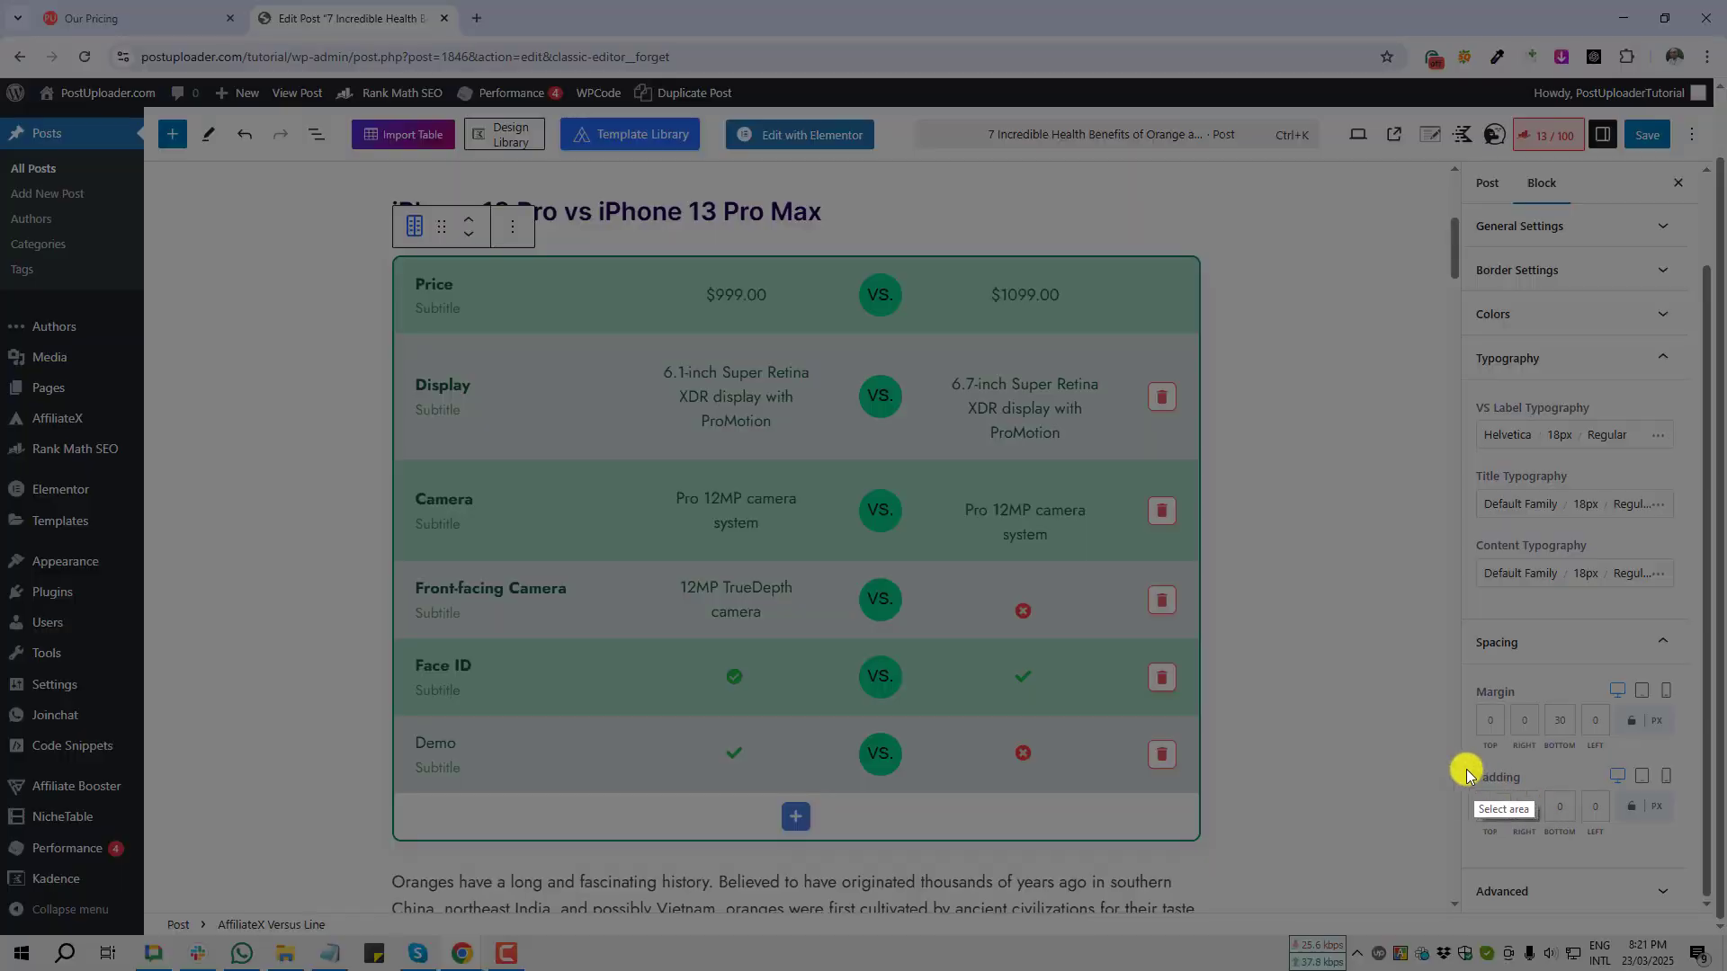
pyautogui.moveTo(1465, 763); pyautogui.dragTo(1626, 851)
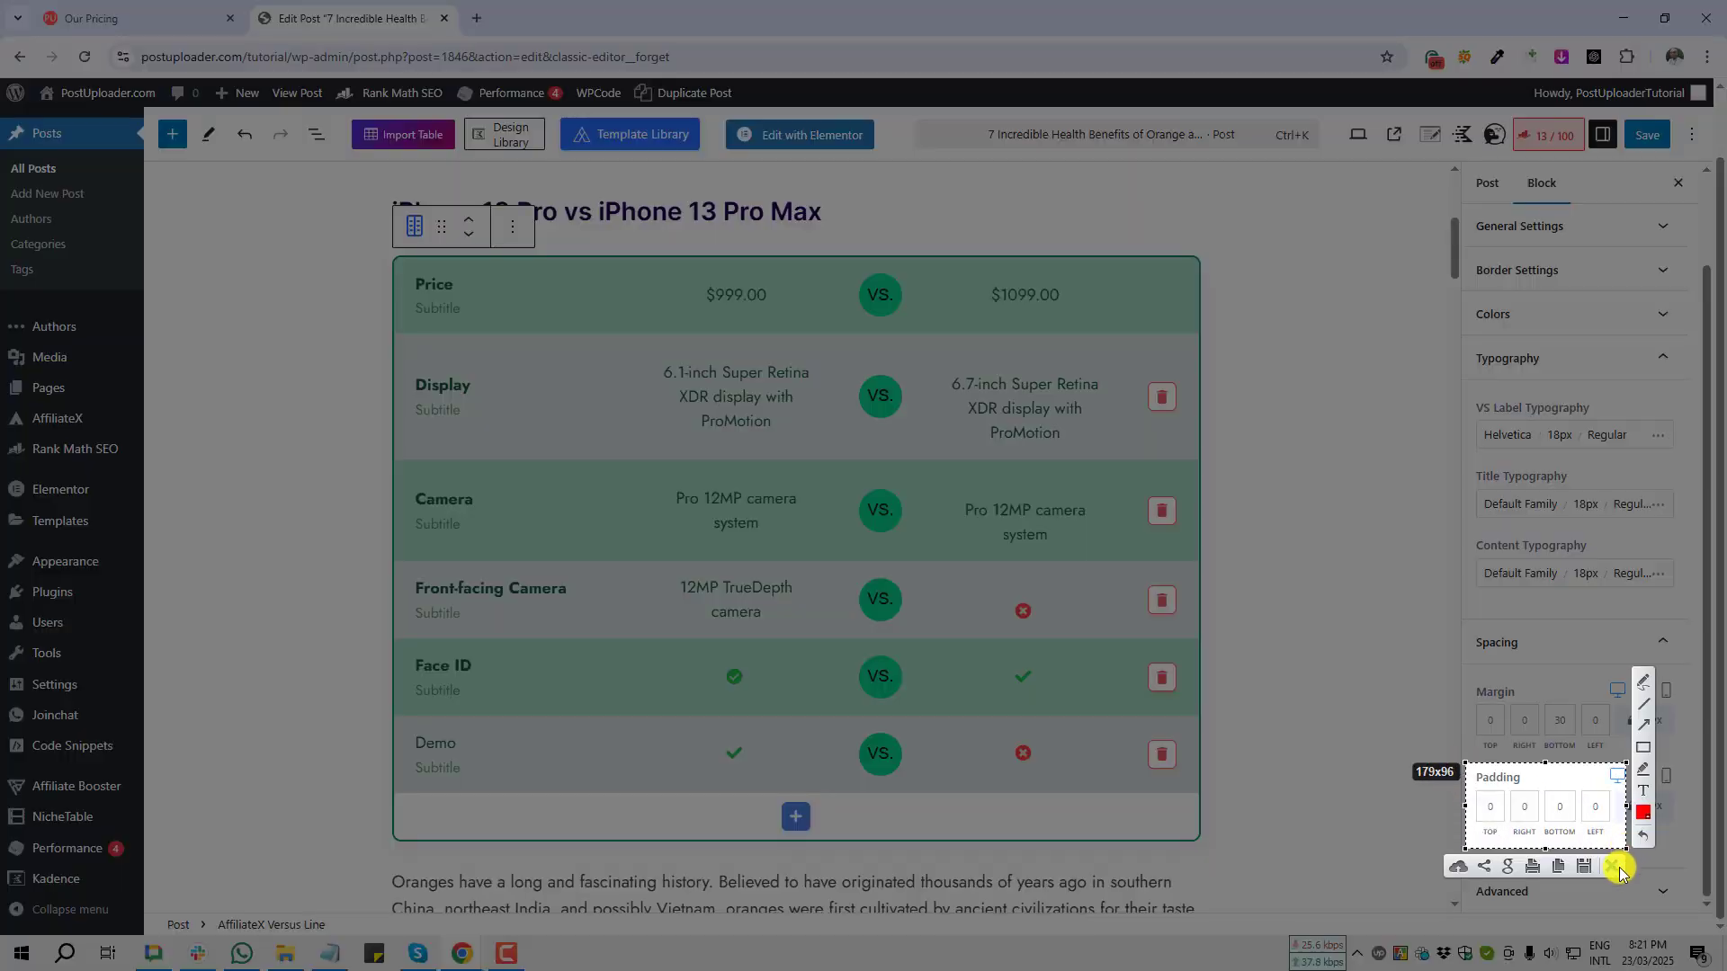
pyautogui.click(1623, 866)
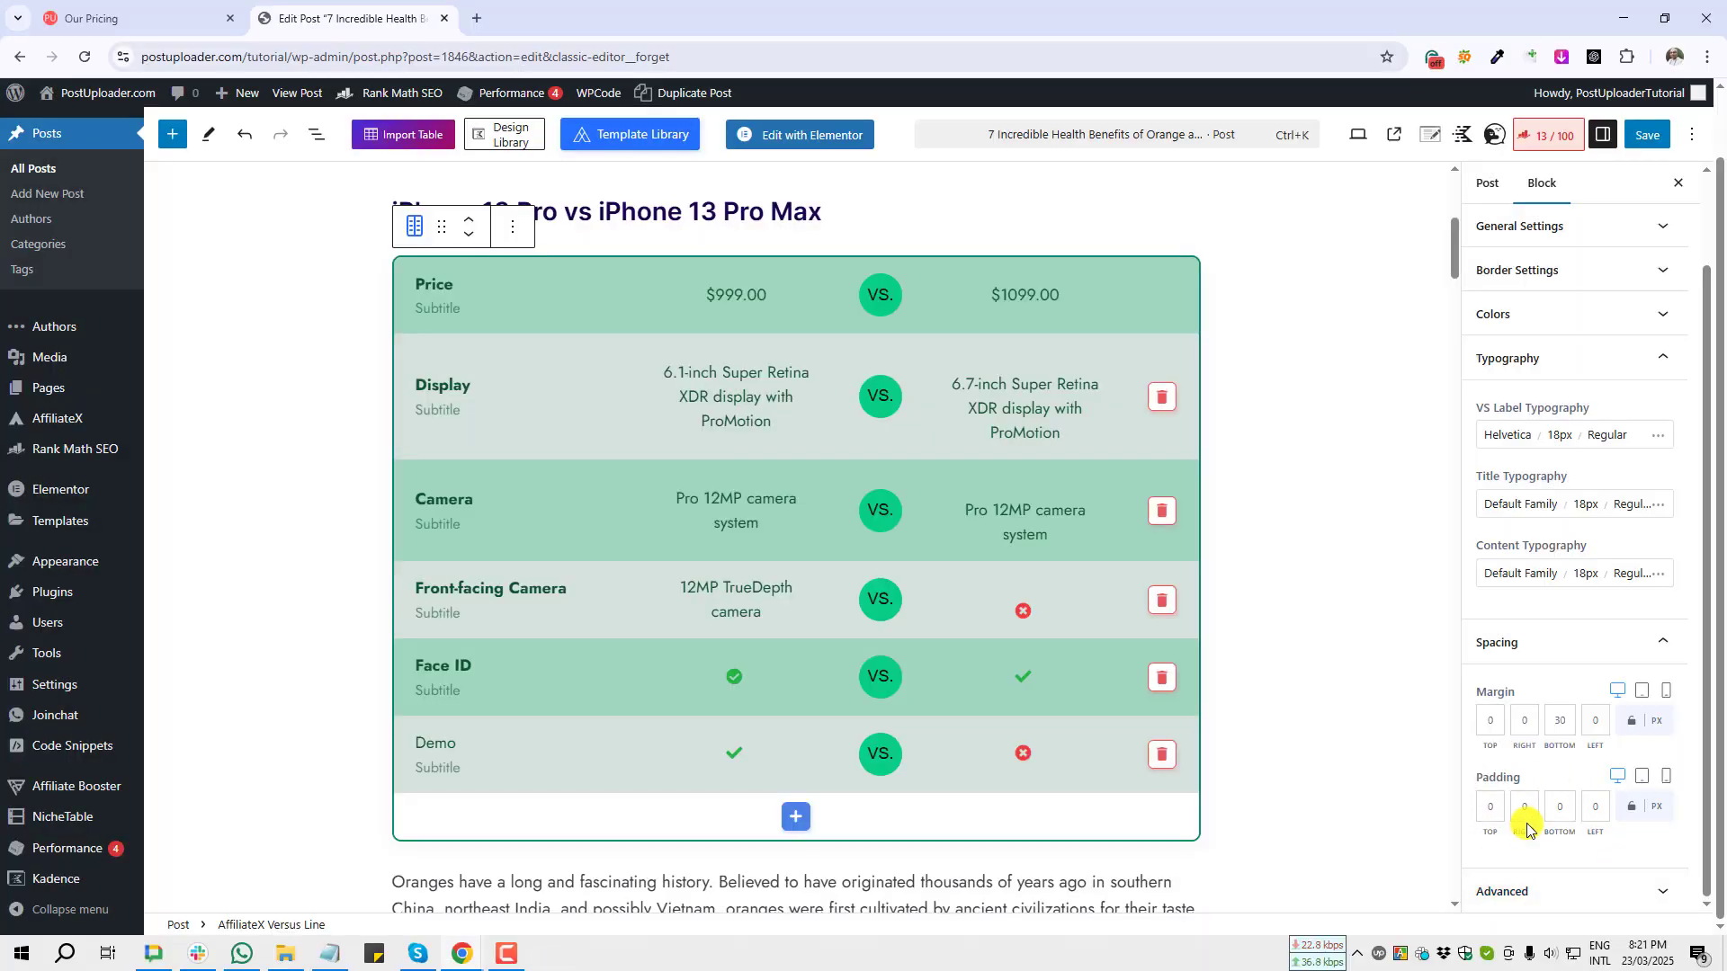
pyautogui.click(1631, 891)
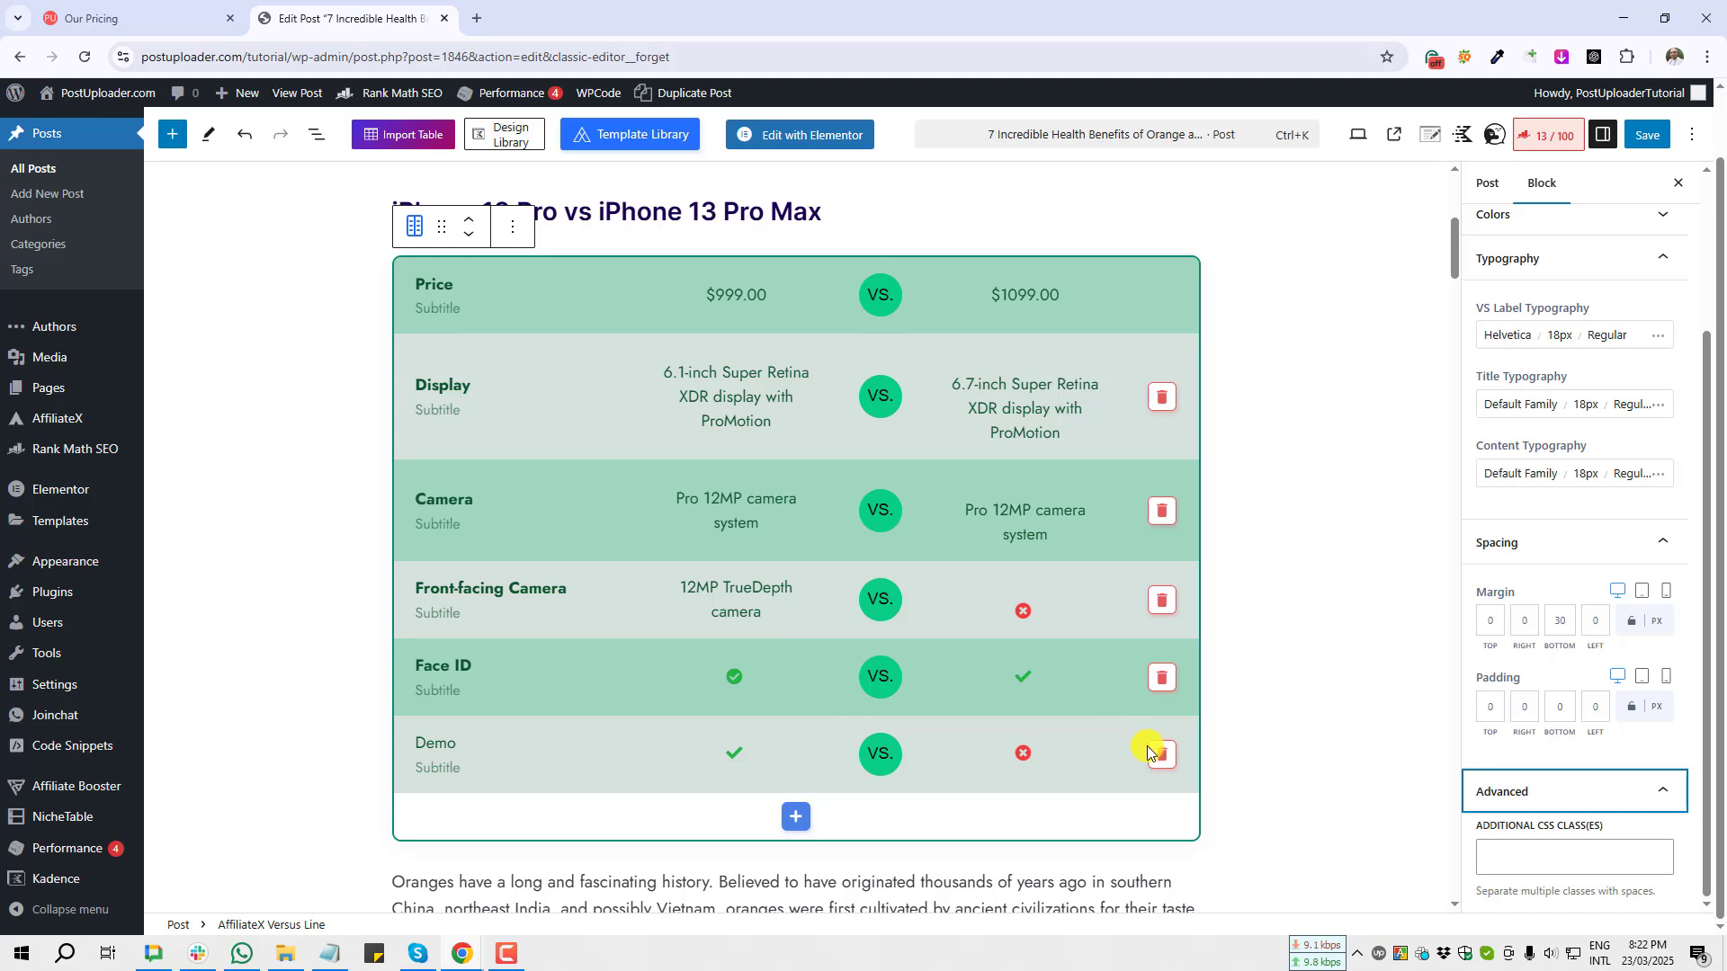
pyautogui.click(1570, 854)
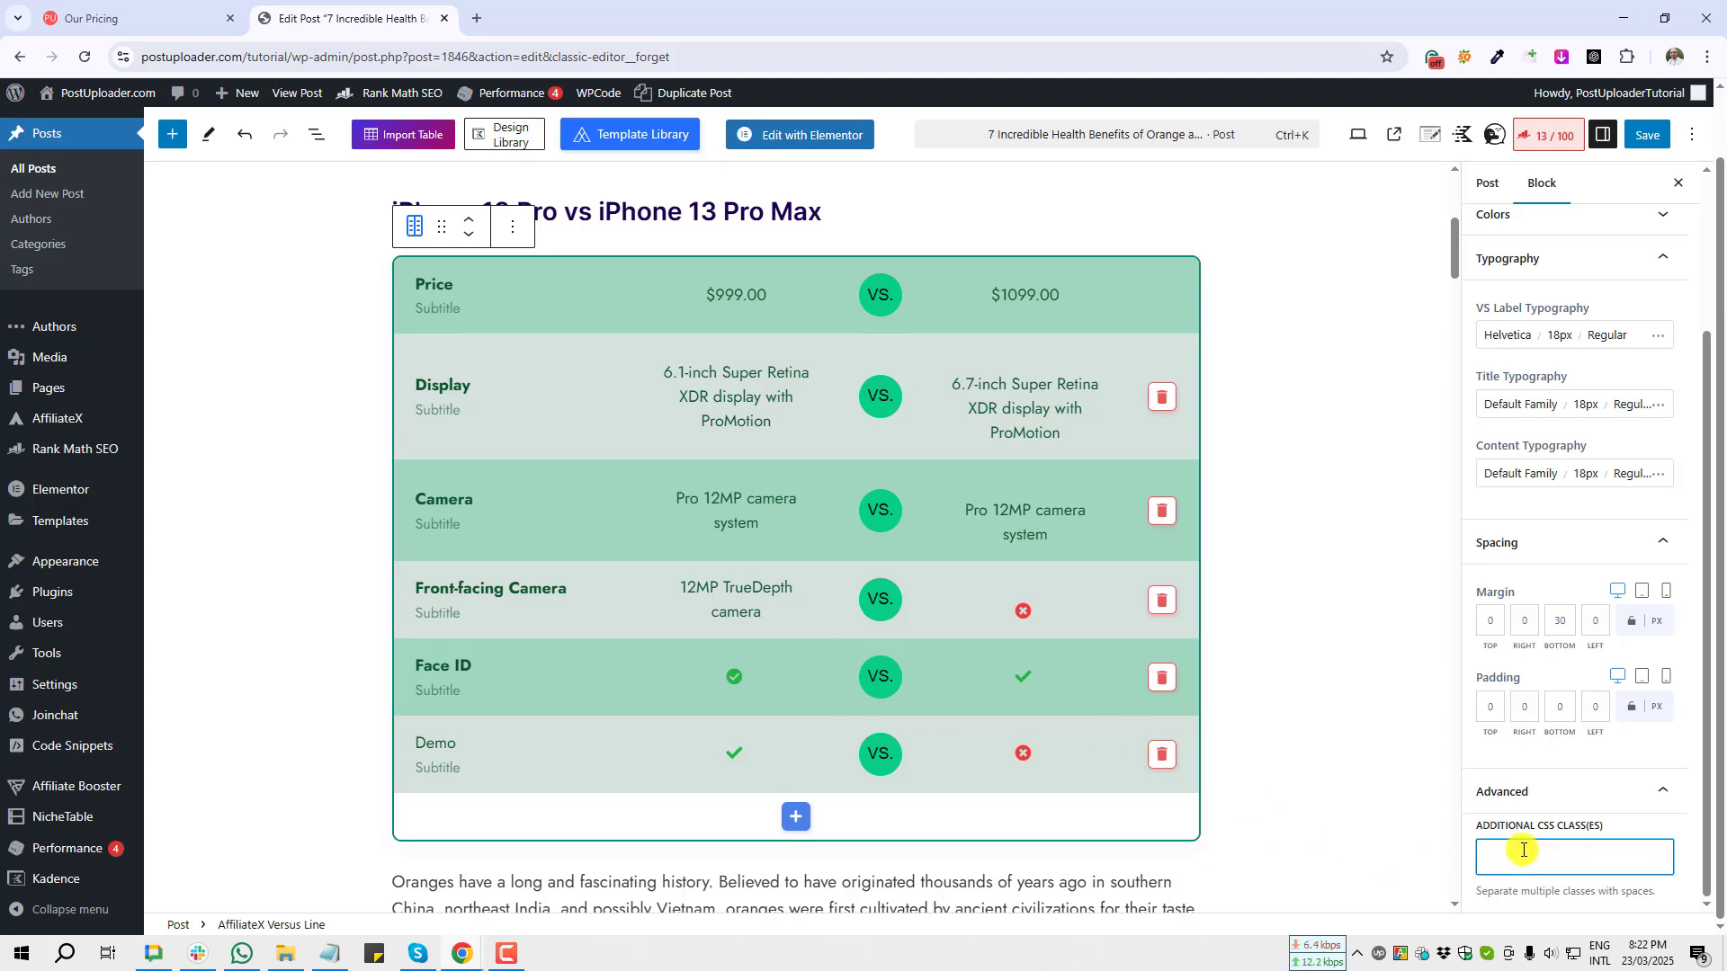
pyautogui.scroll(5, 1577, 687)
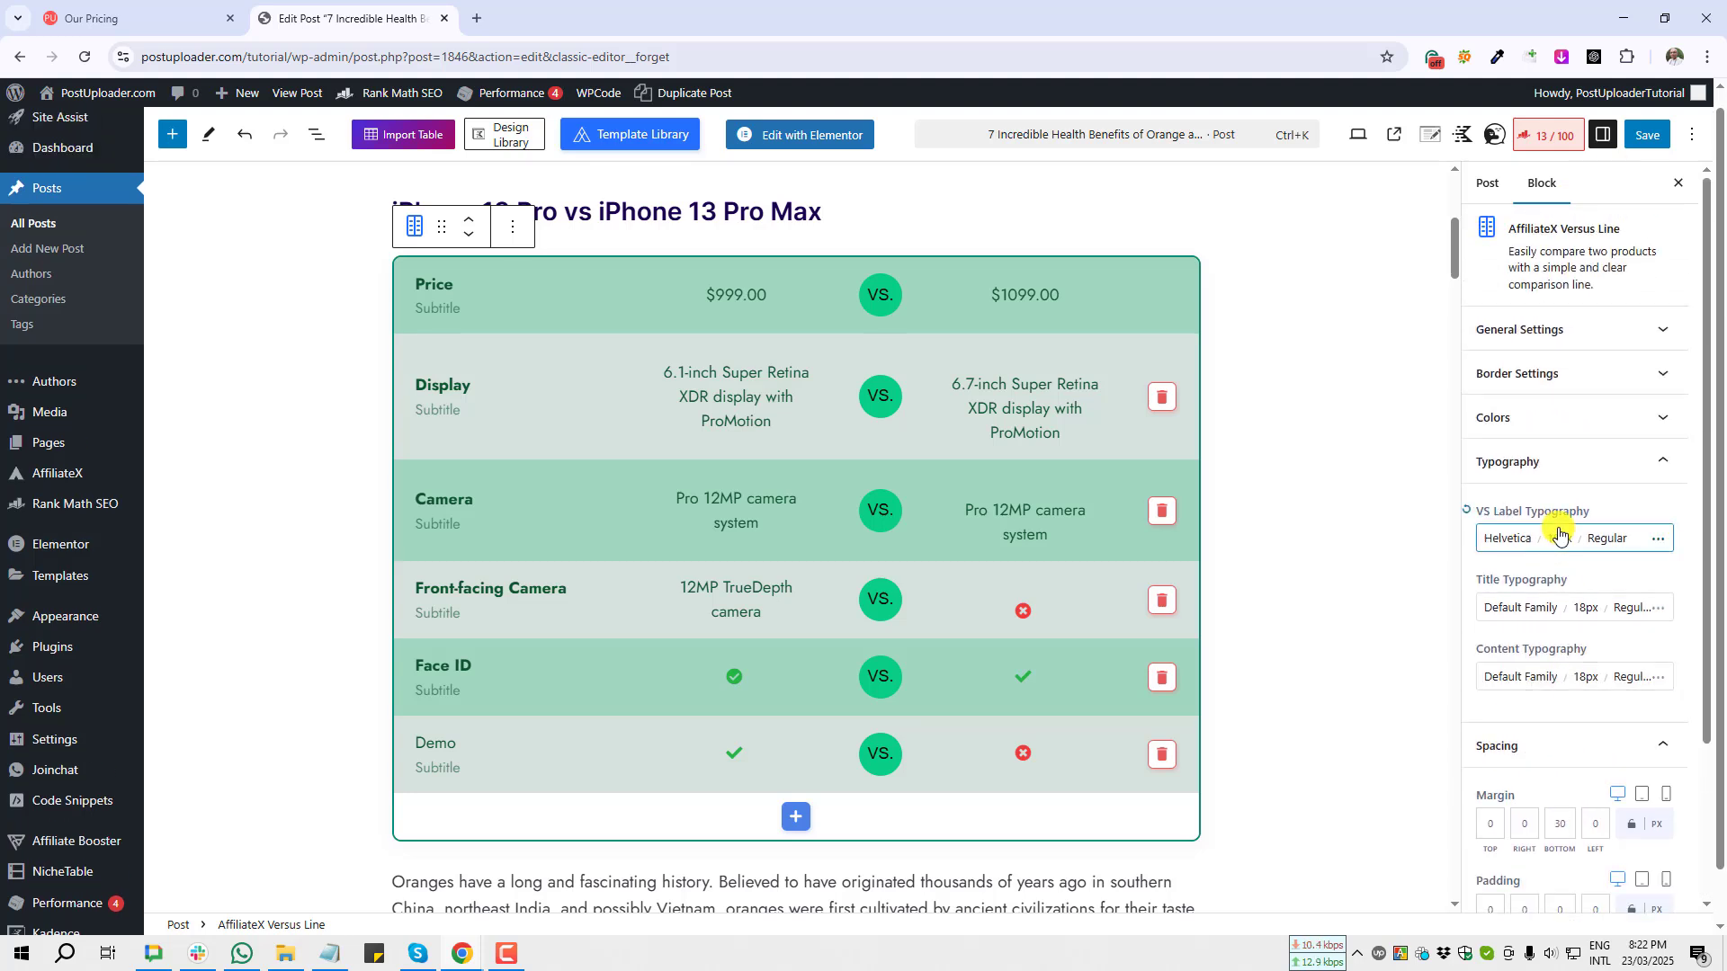
# Step: Save the post and open the live post in a new tab
pyautogui.click(1652, 142)
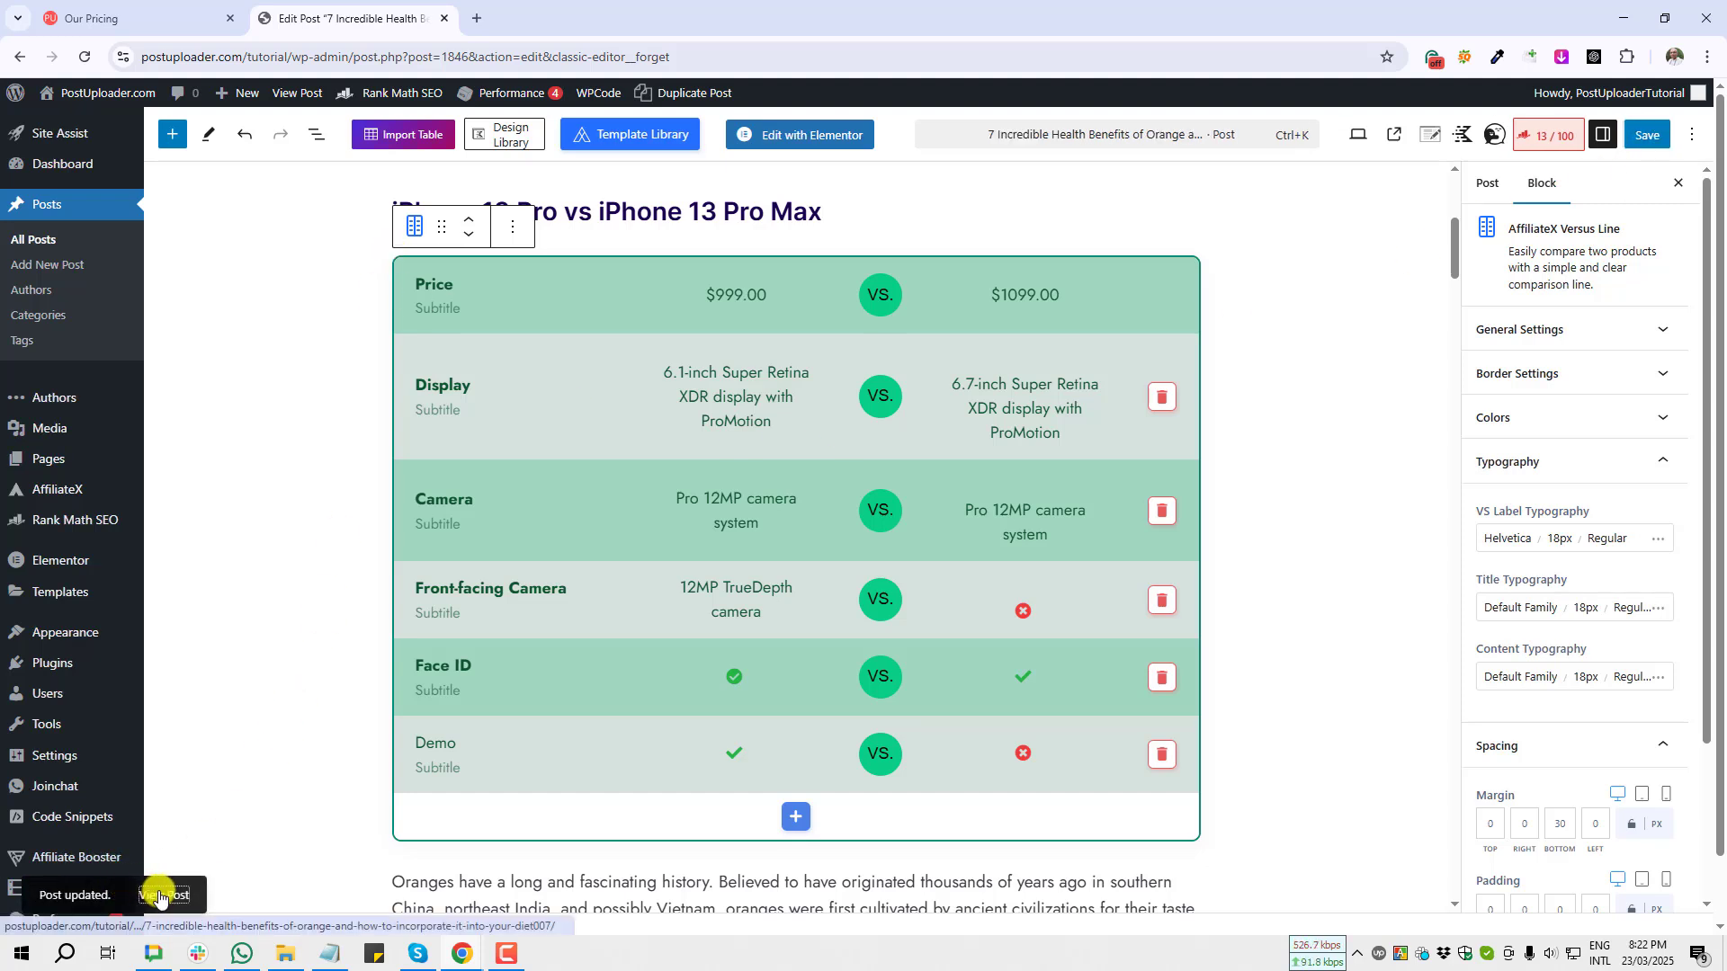
pyautogui.middleClick(158, 897)
pyautogui.click(543, 19)
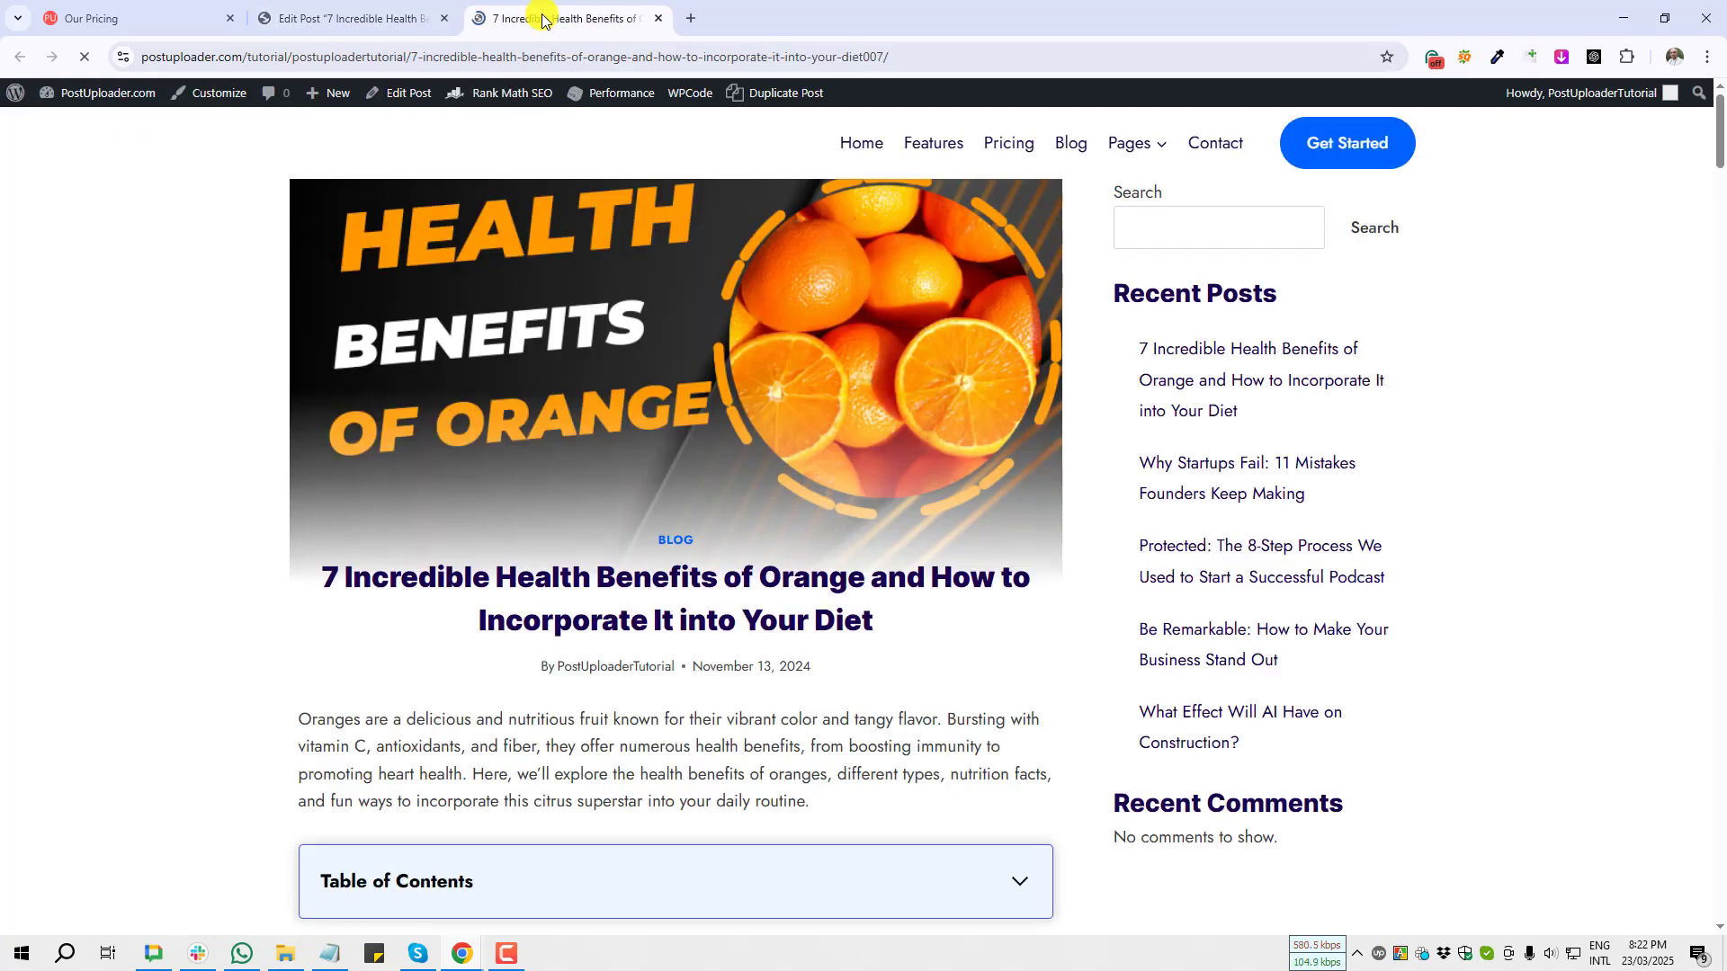
# Step: Review the published Versus Line comparison table and capture a screenshot of it
pyautogui.scroll(-10, 431, 558)
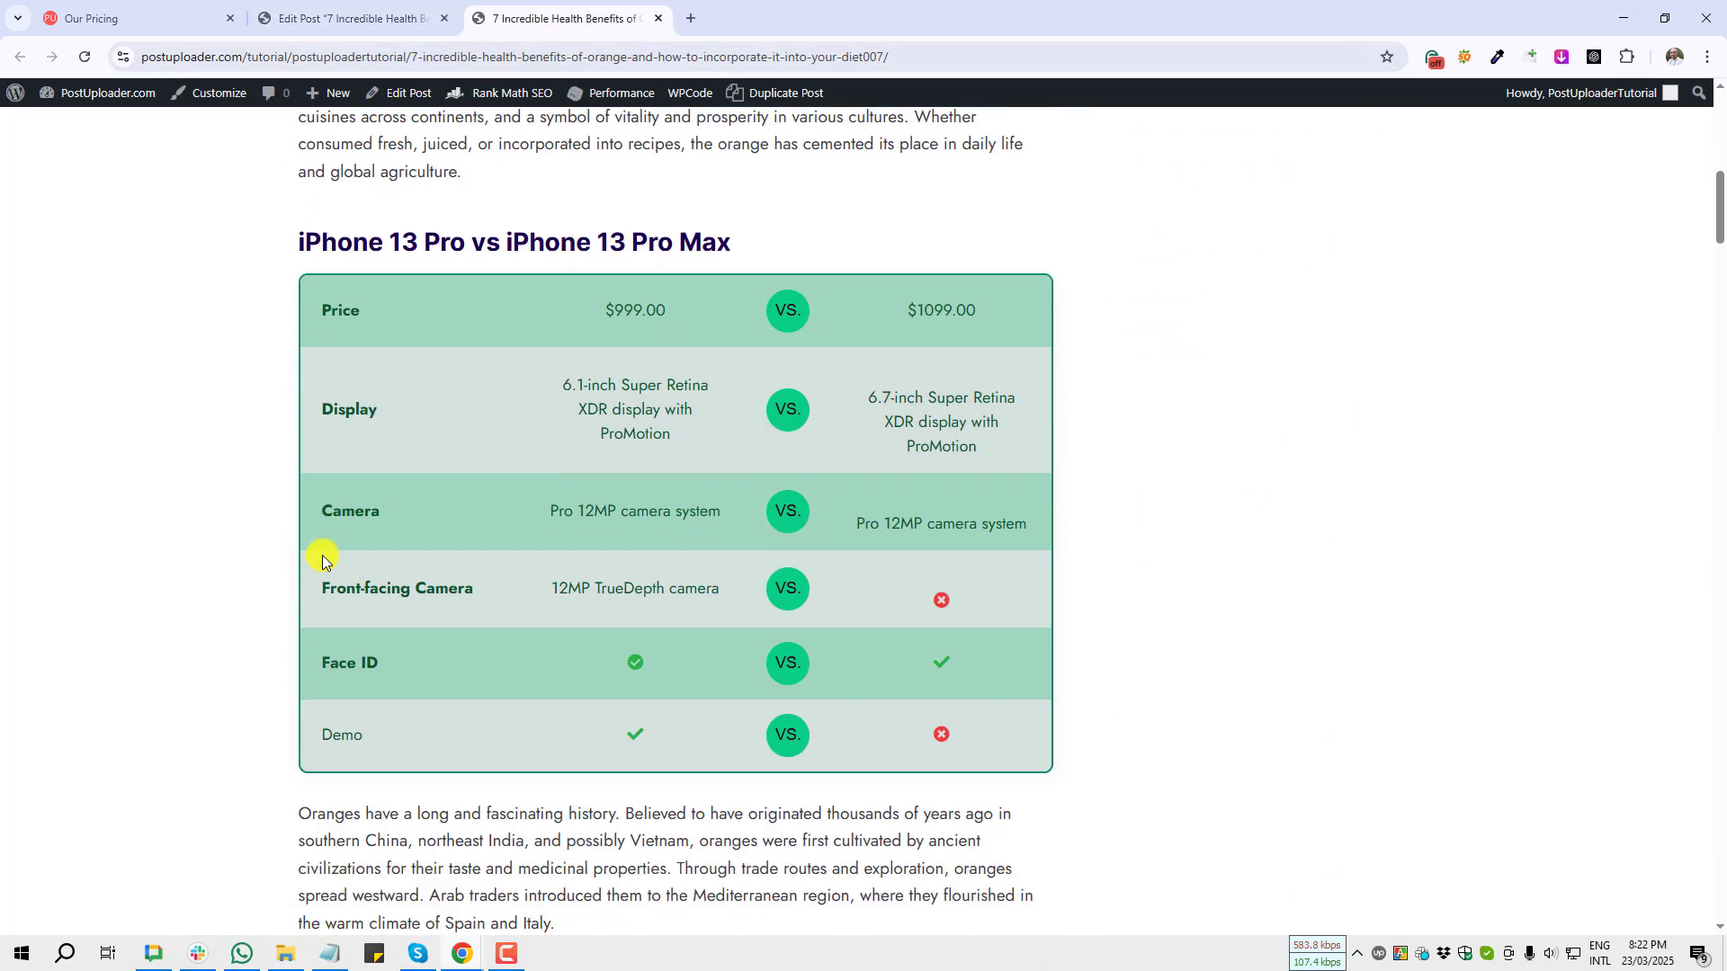
pyautogui.press('Print')
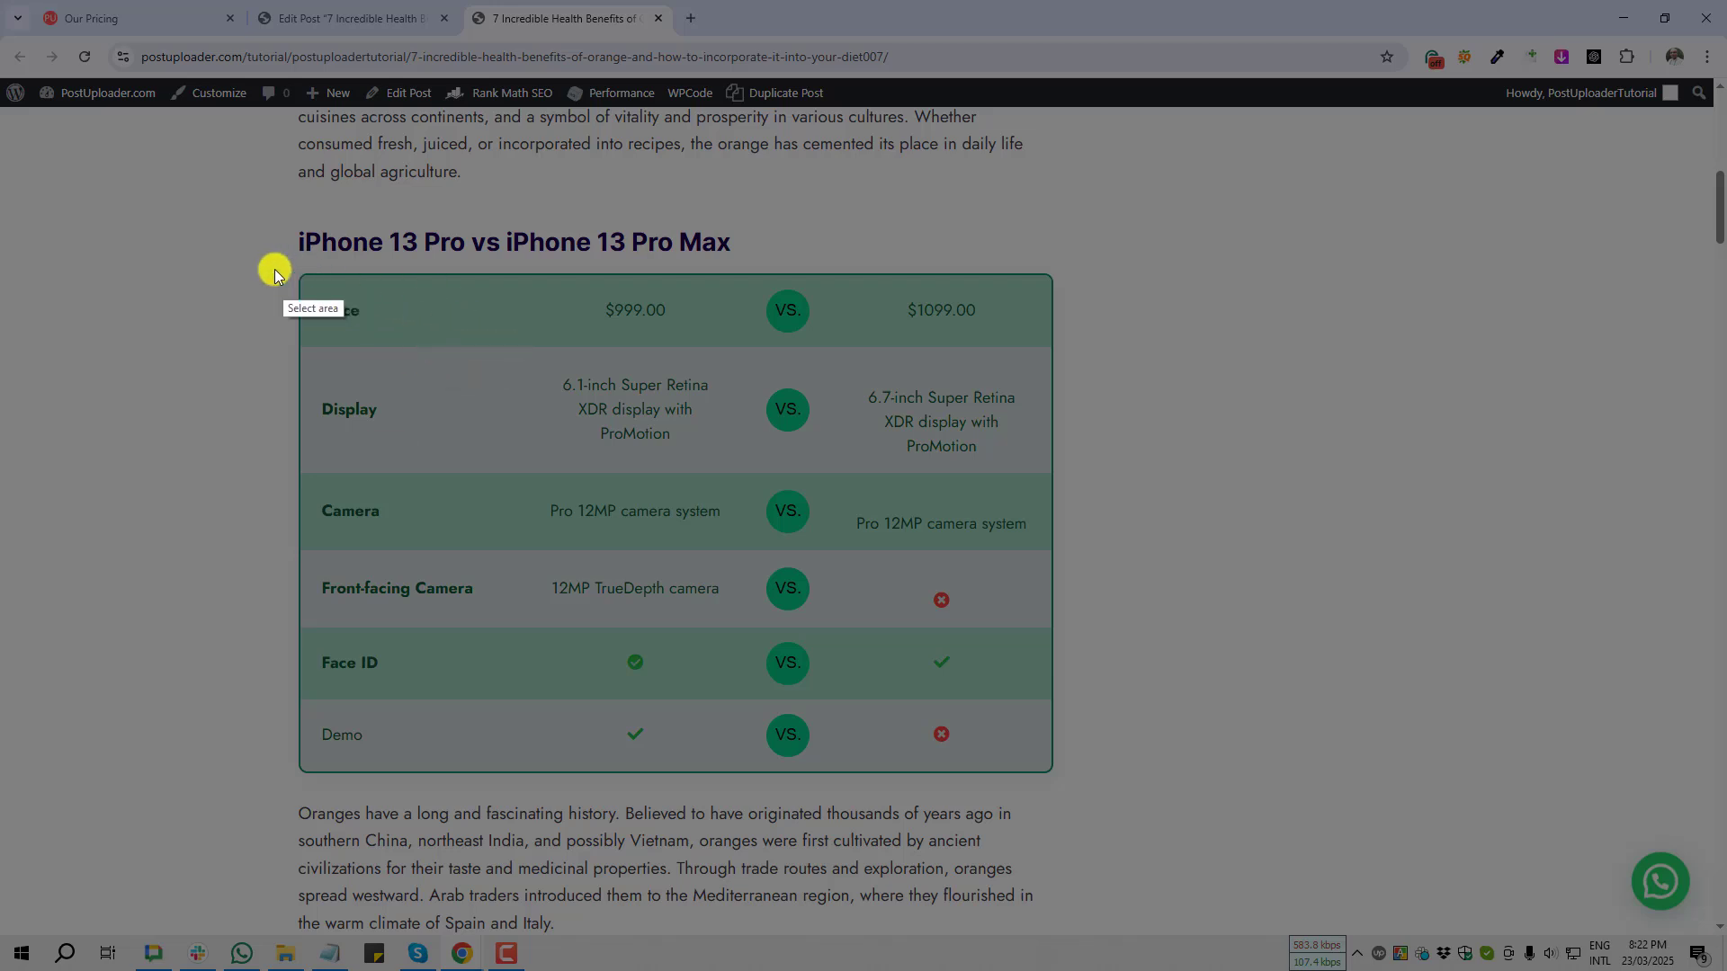
pyautogui.moveTo(259, 270); pyautogui.dragTo(1145, 784)
pyautogui.hotkey('ctrl', 'c')
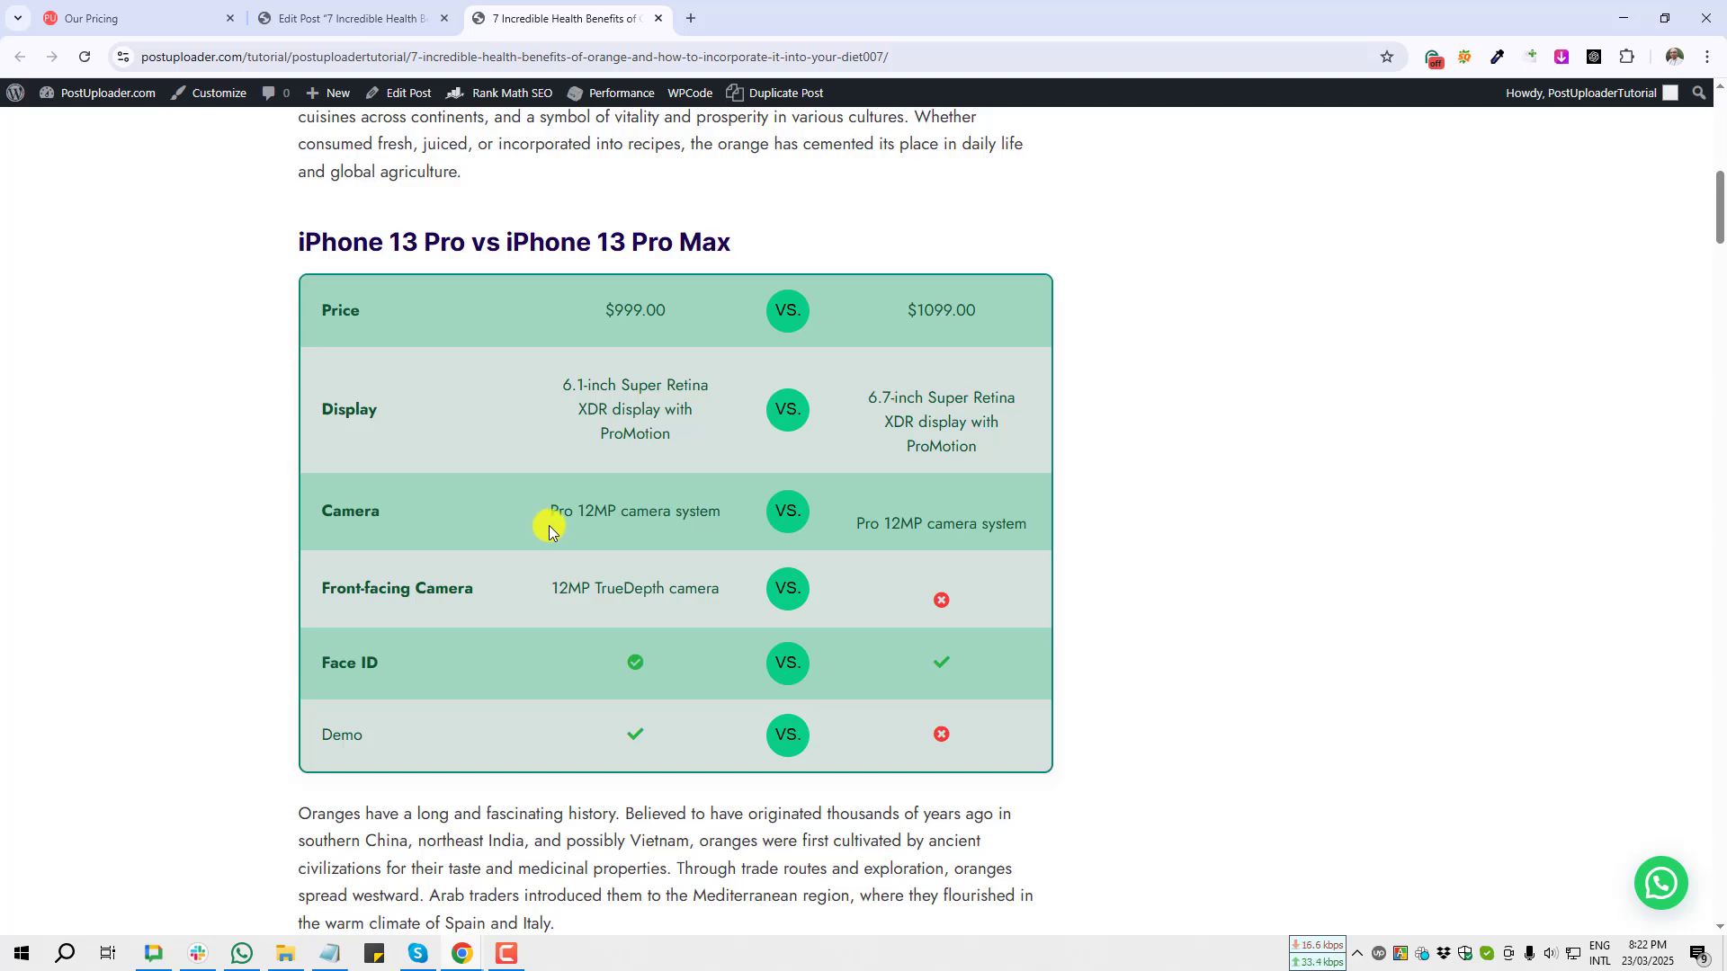
pyautogui.scroll(6, 1175, 419)
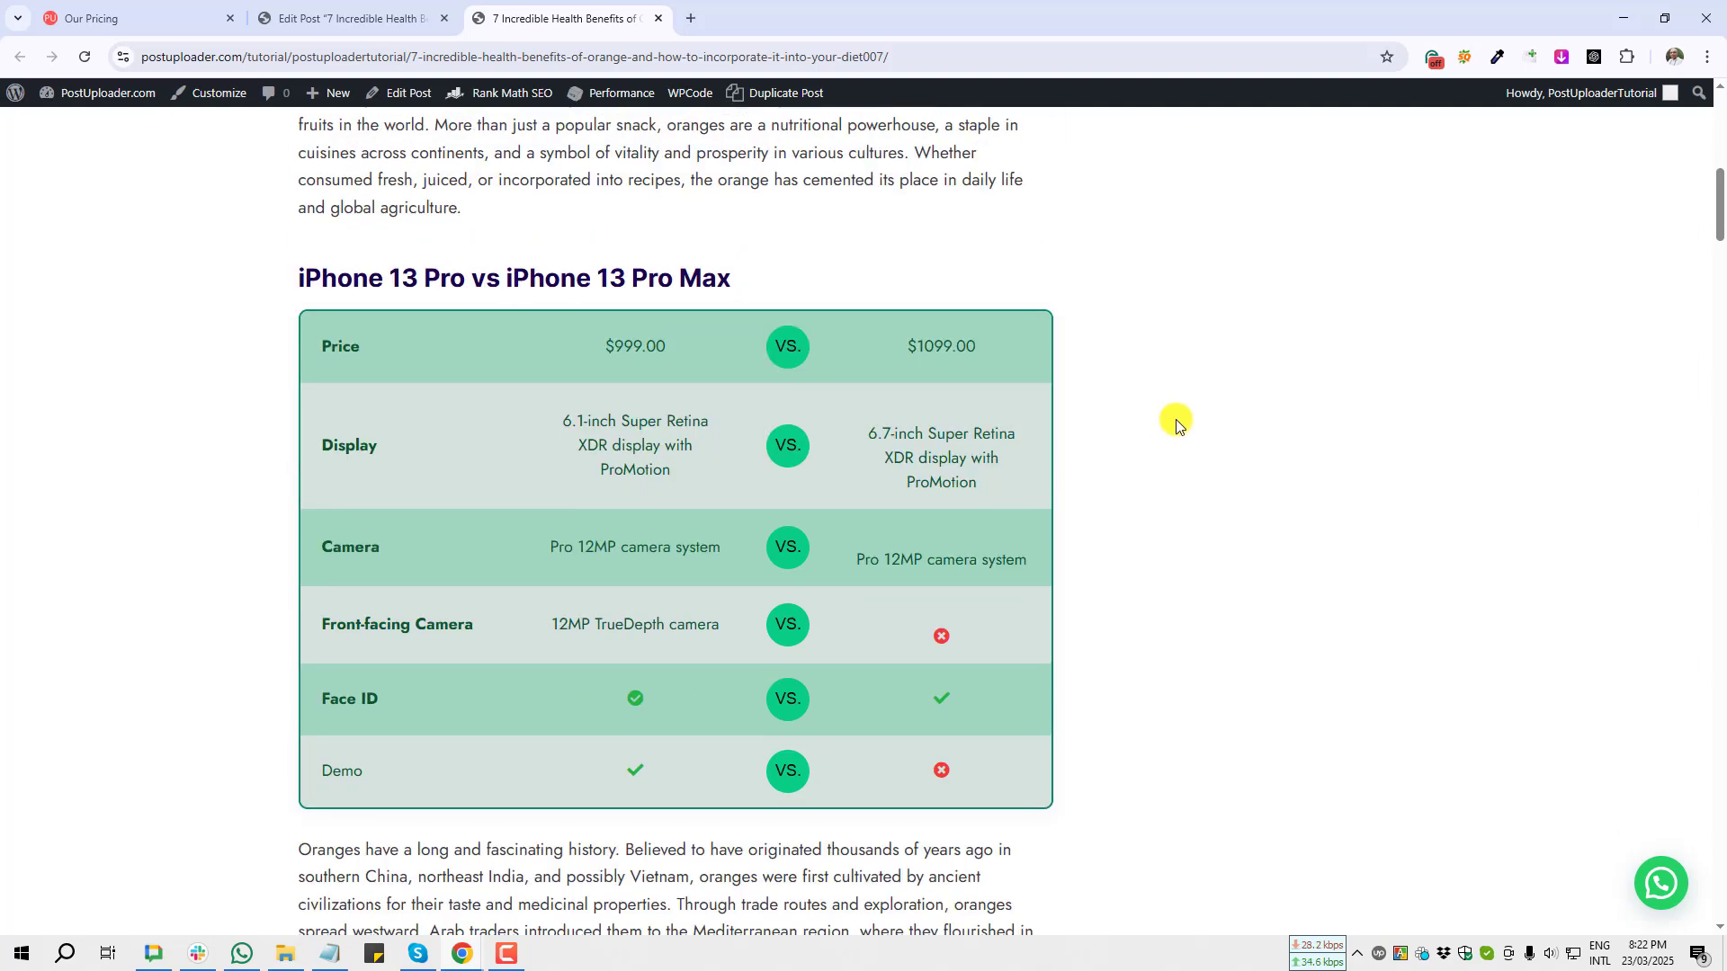
pyautogui.scroll(-5, 1137, 486)
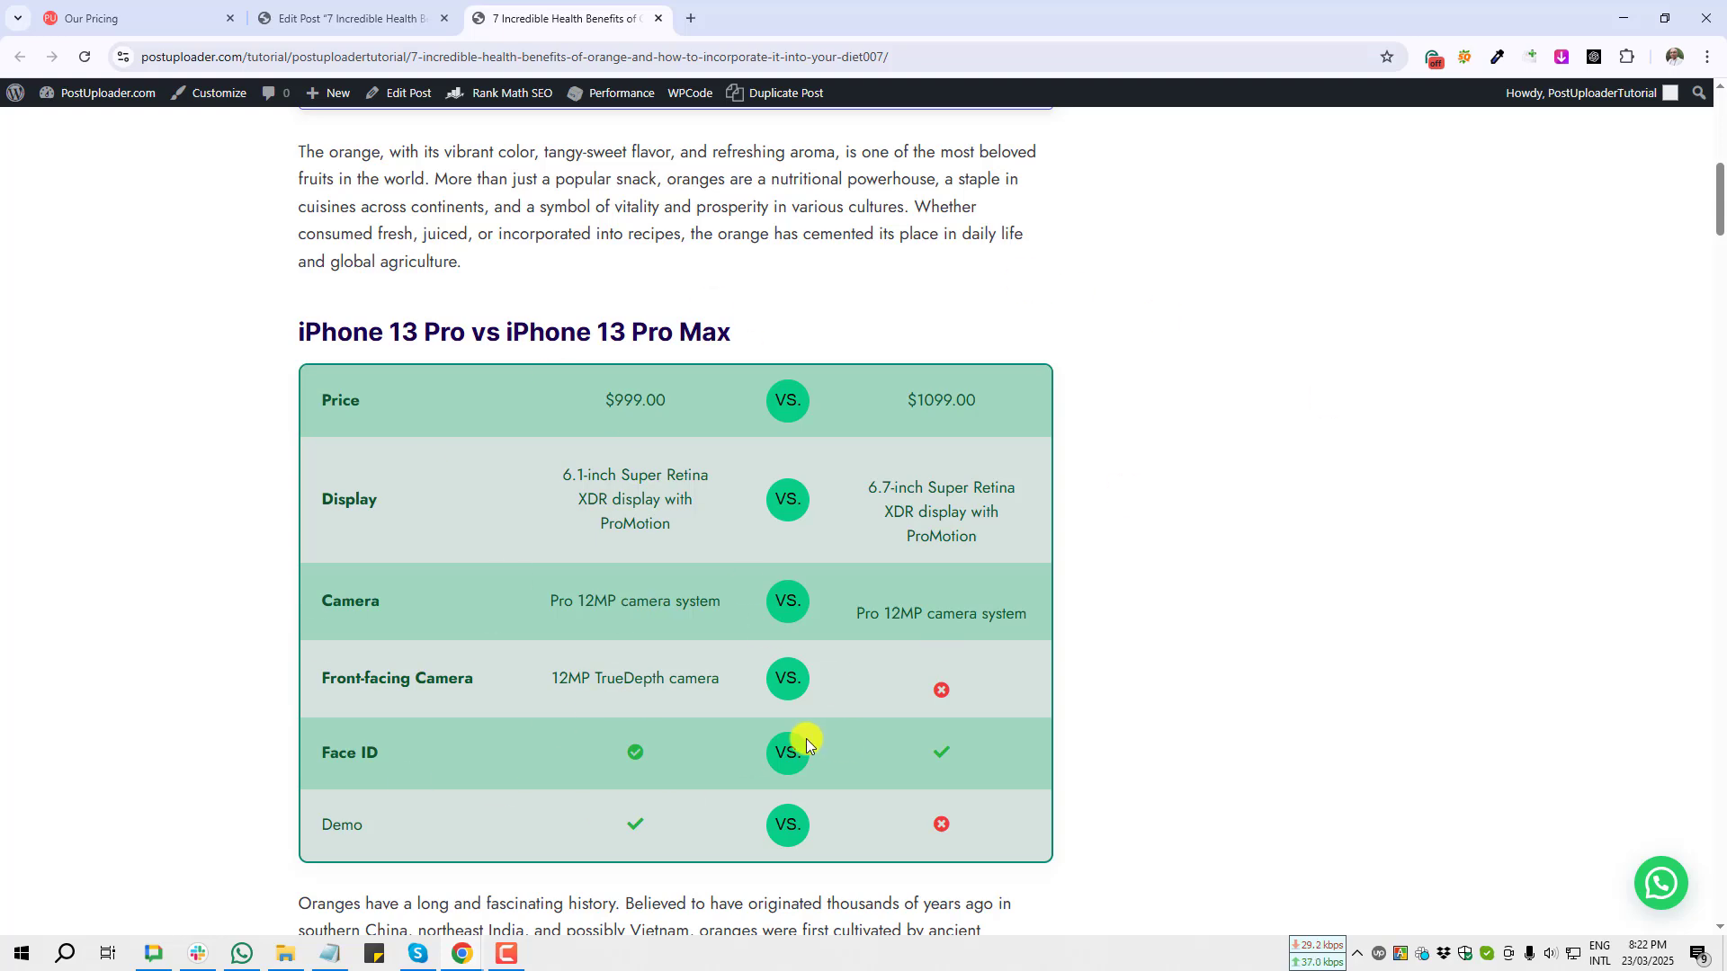
pyautogui.scroll(-1, 791, 663)
pyautogui.scroll(1, 663, 721)
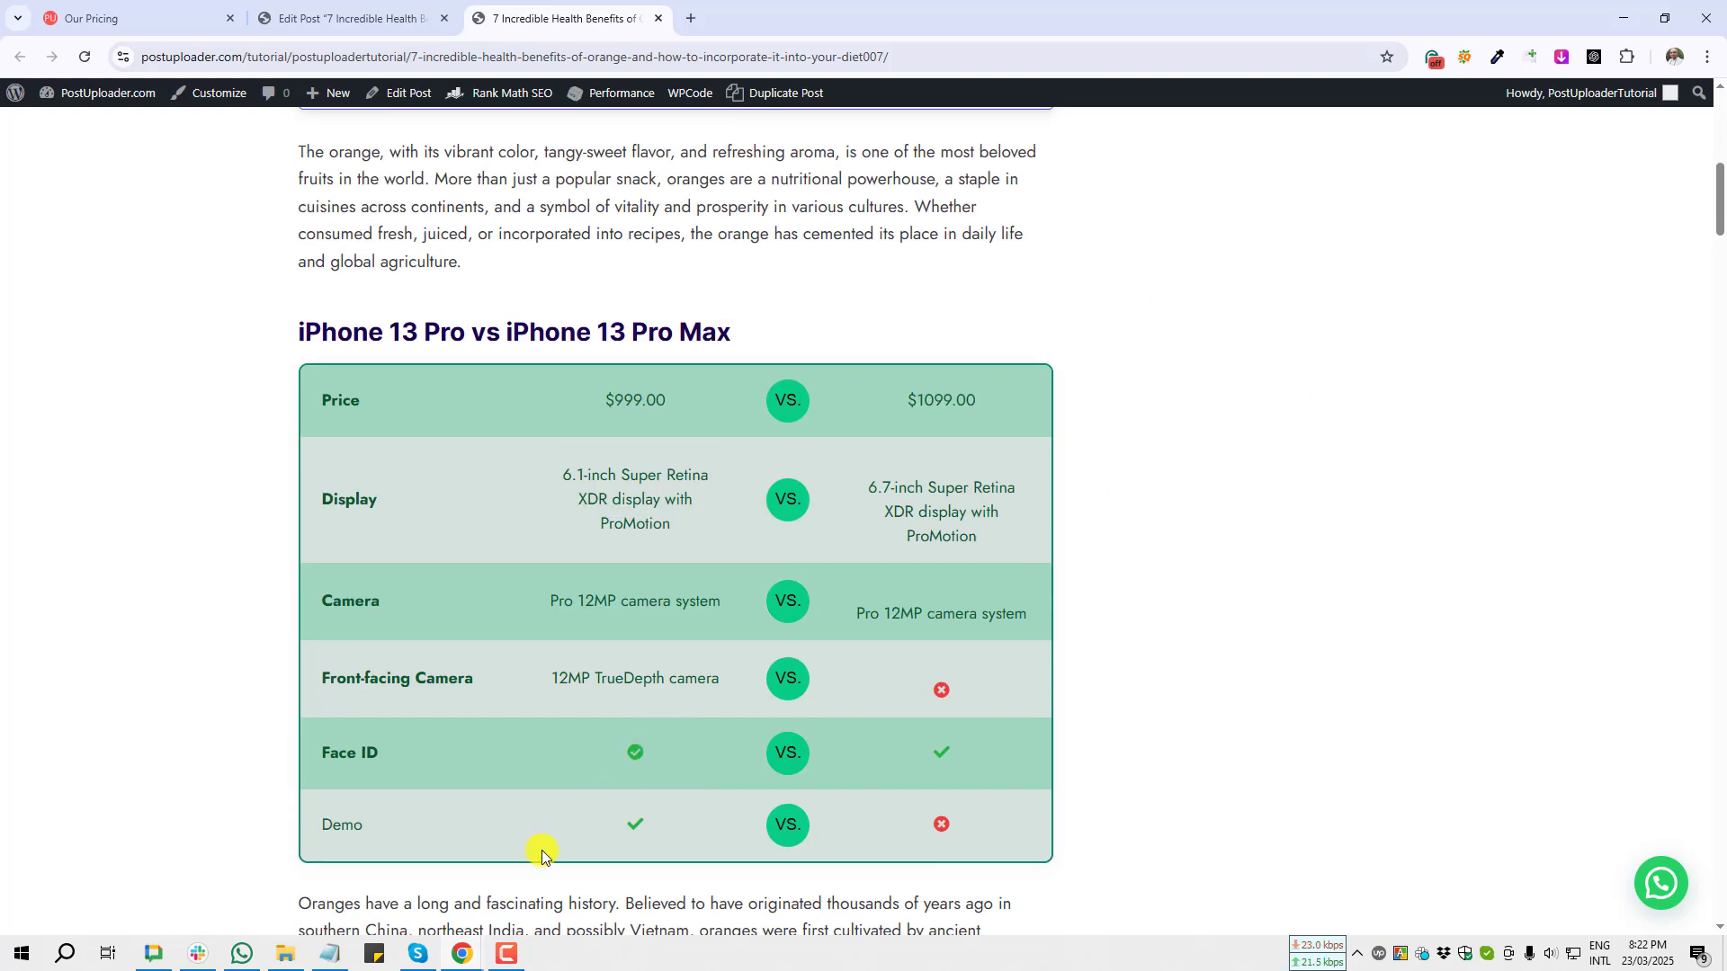
pyautogui.click(332, 954)
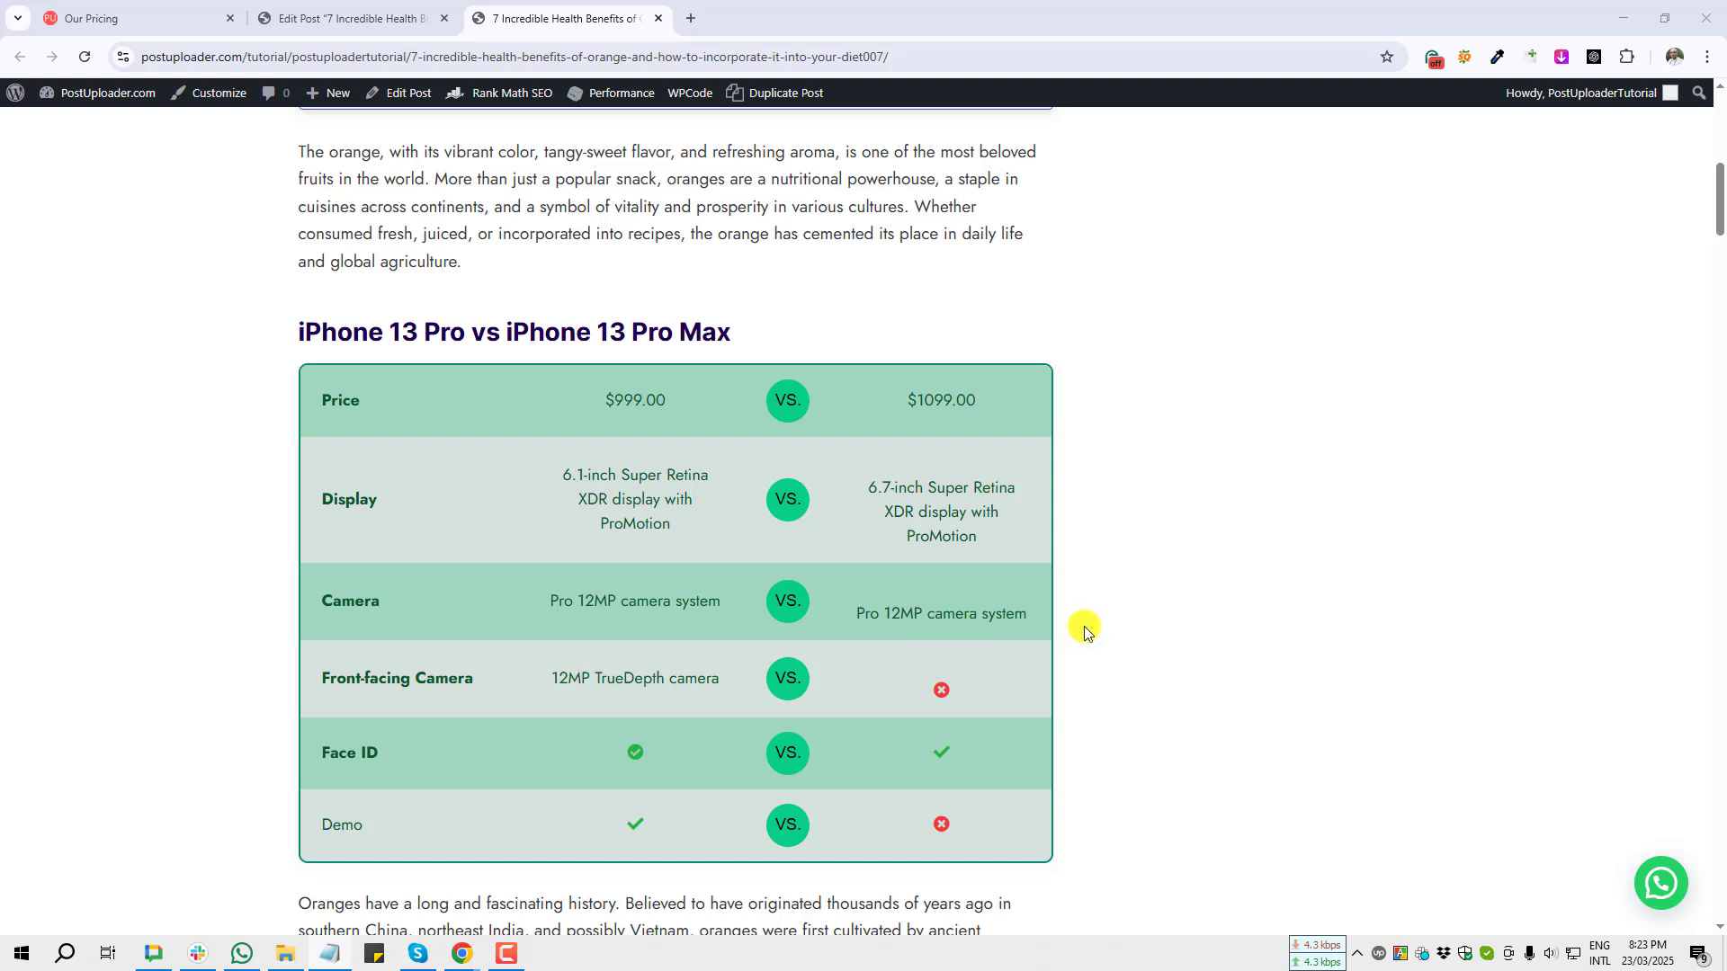
pyautogui.scroll(-1, 925, 563)
pyautogui.scroll(1, 924, 563)
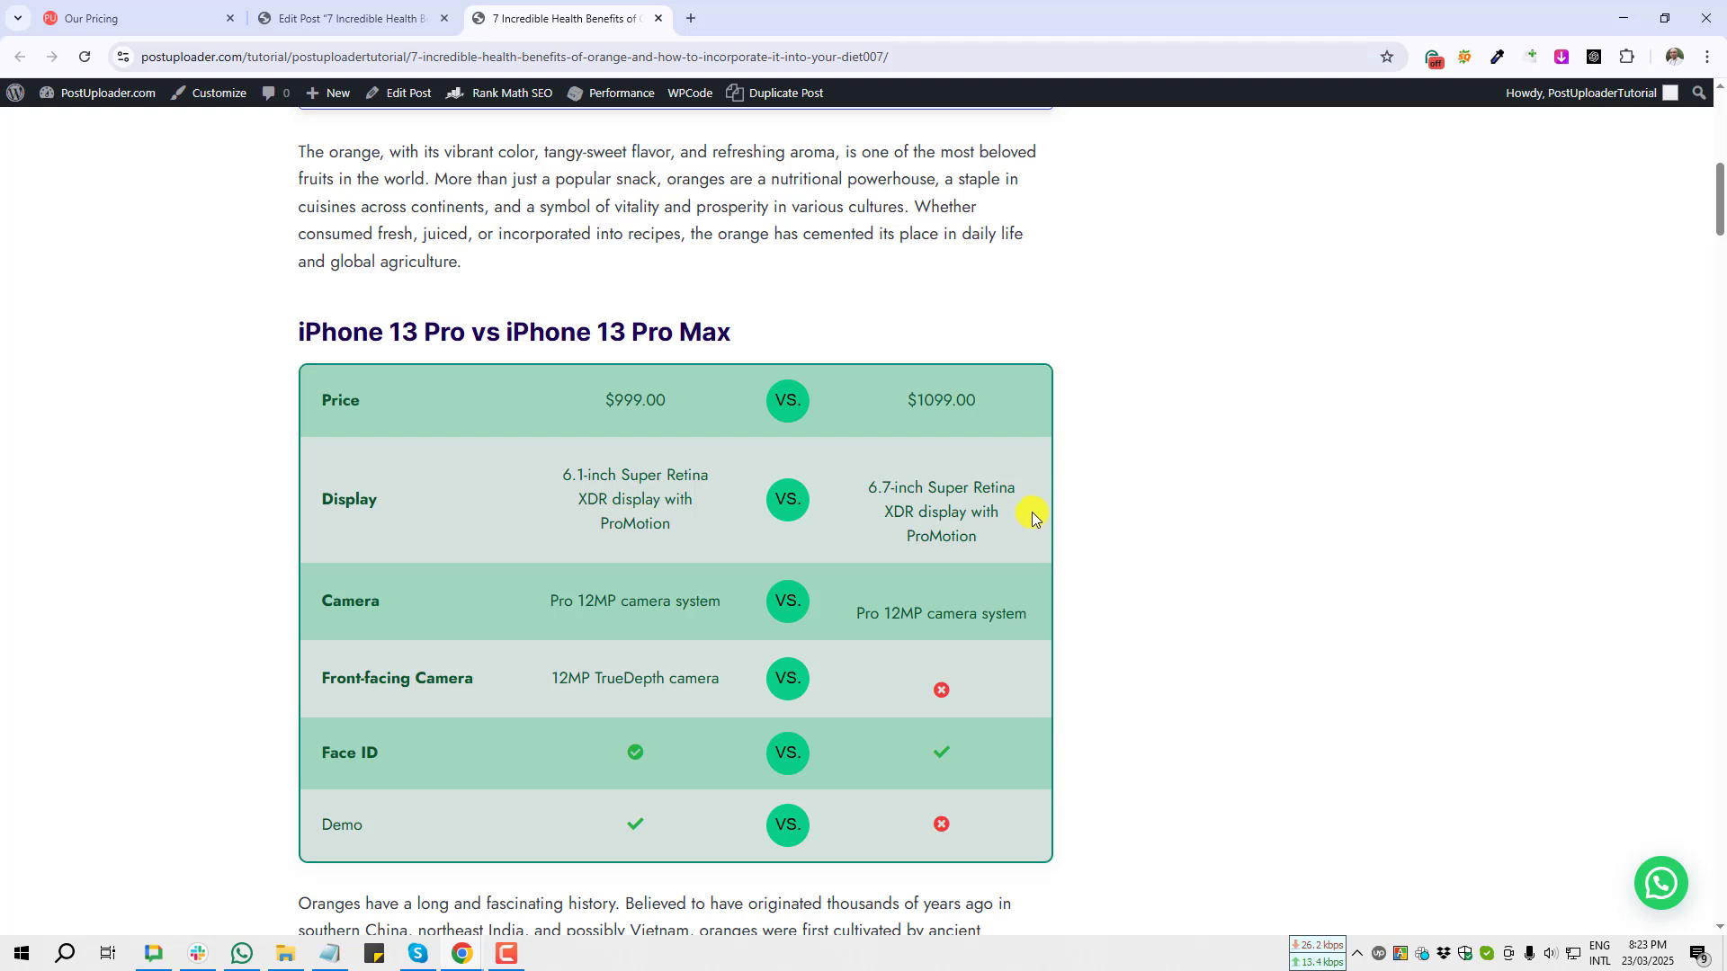
pyautogui.scroll(-1, 1040, 521)
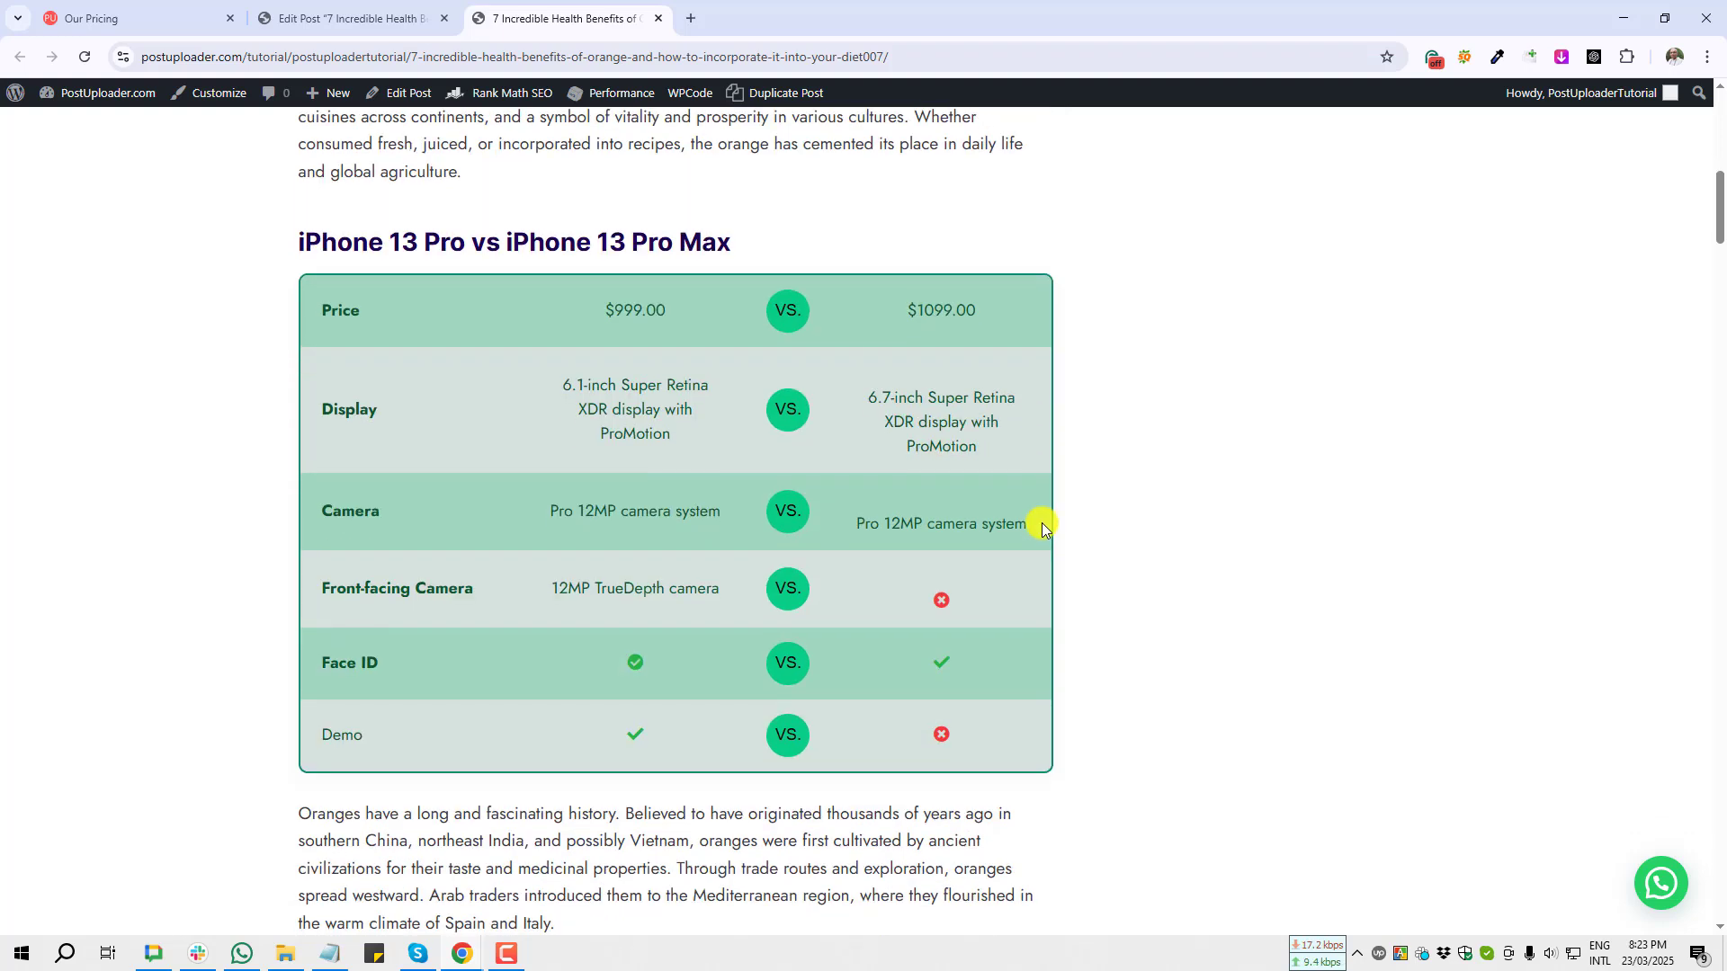